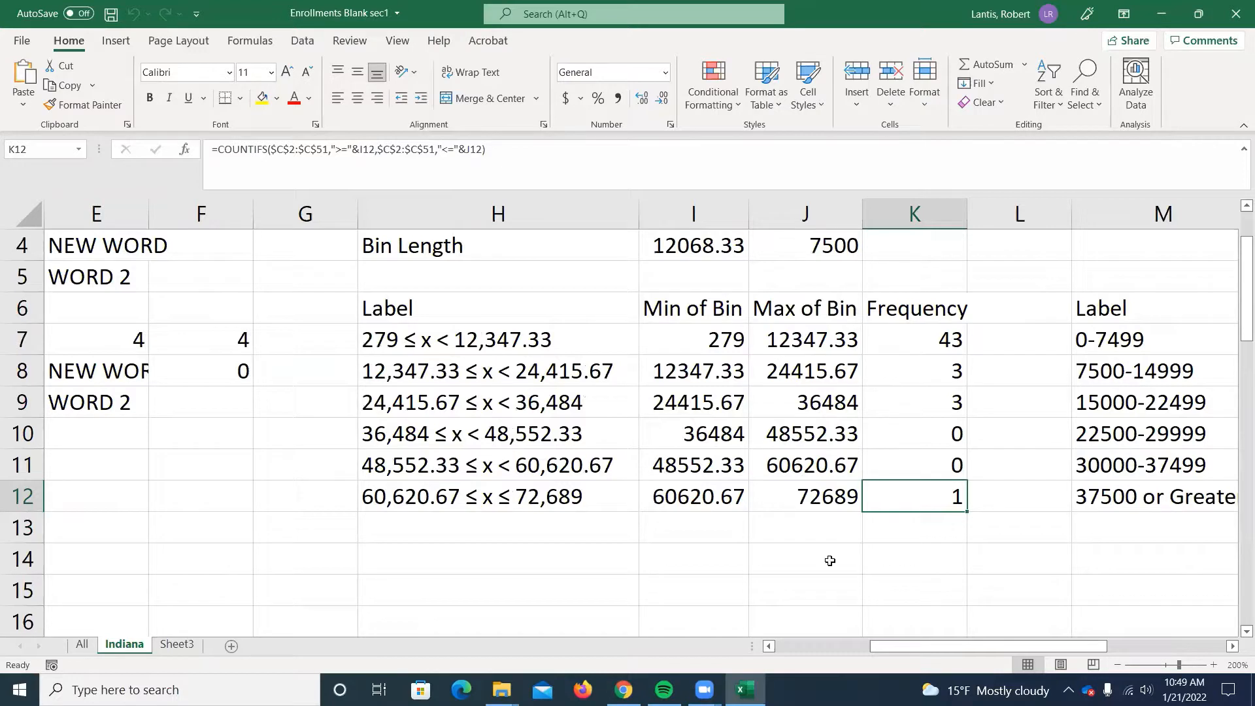
Total the bin frequencies in cell K14 with a SUM formula over K7:K12.
{"action": "left_click", "coordinate": [813, 562]}
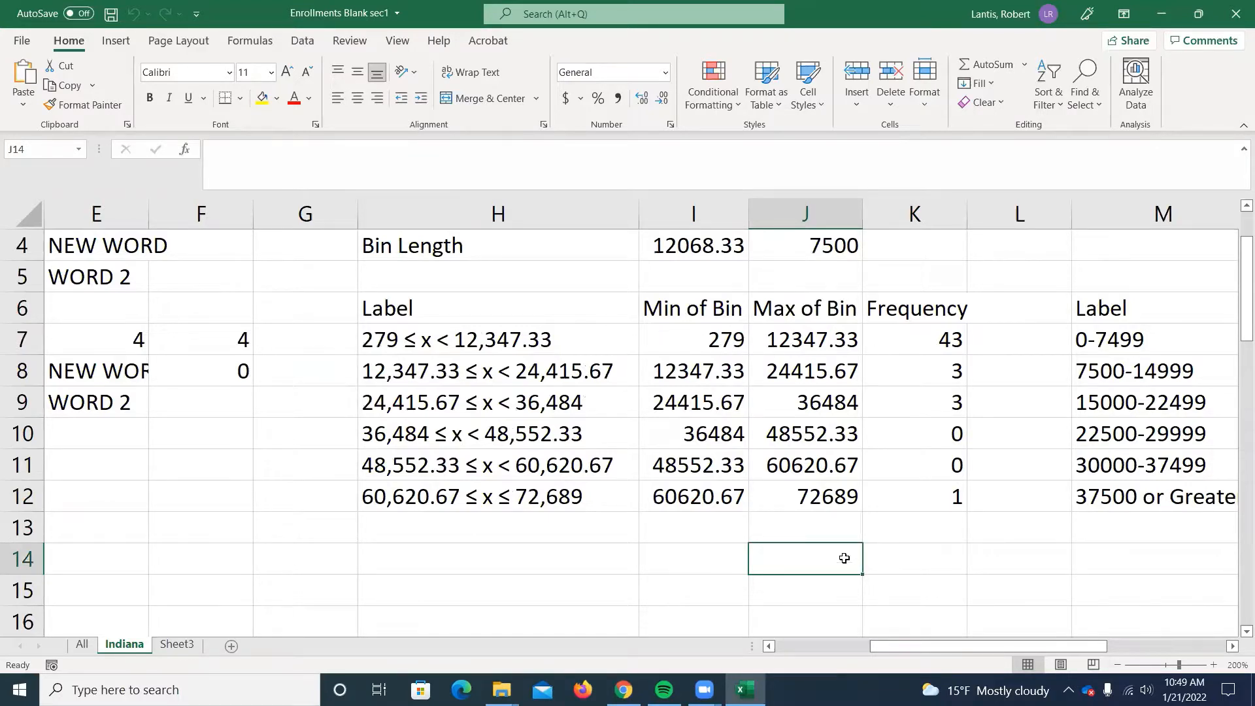
{"action": "left_click", "coordinate": [941, 549]}
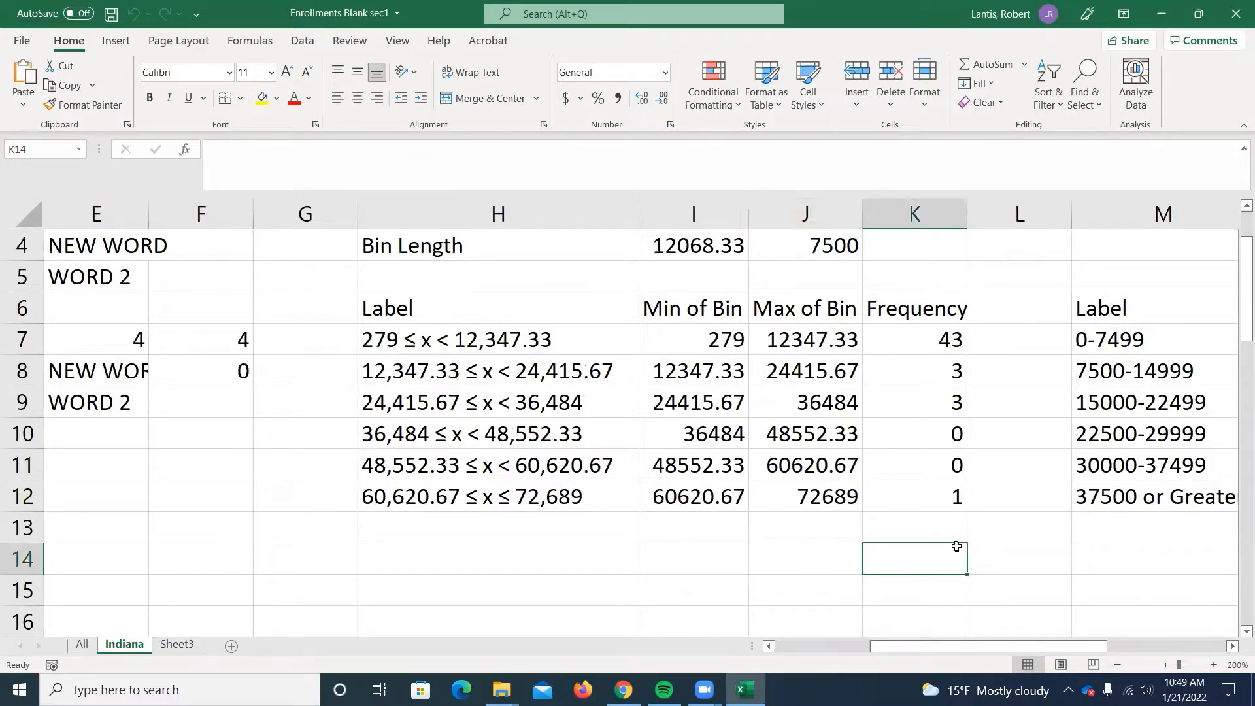
{"action": "type", "text": "=SUM("}
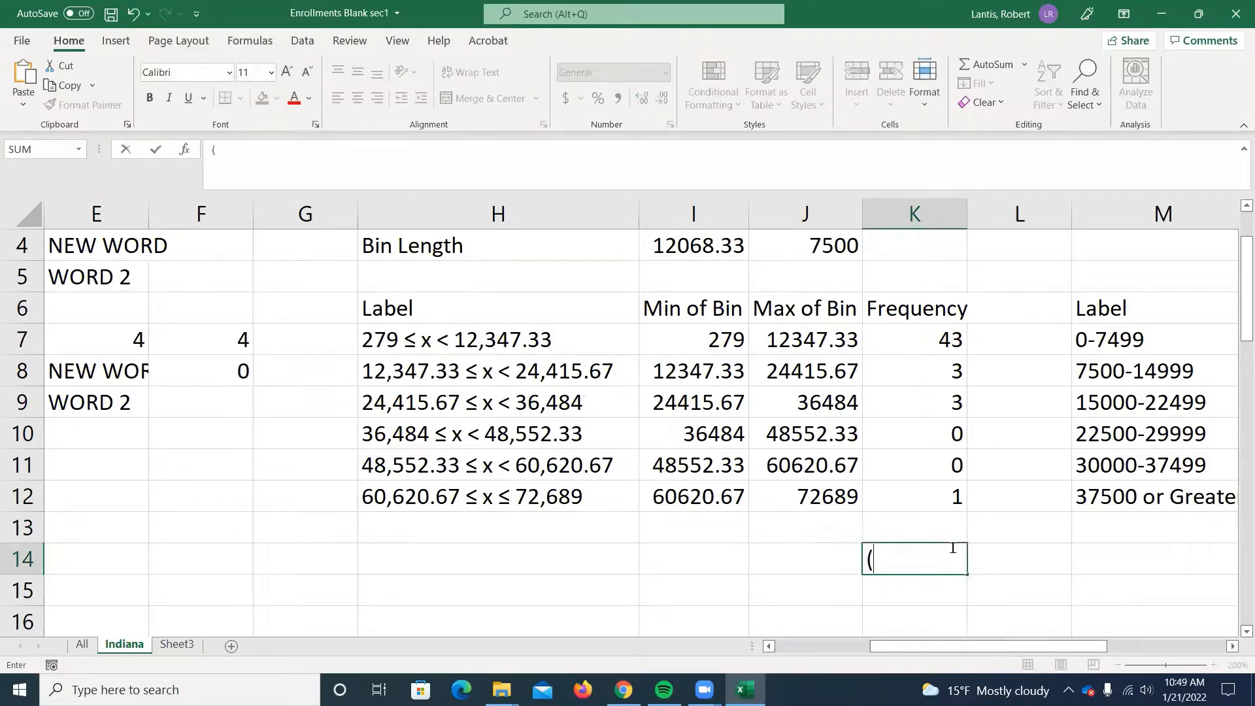
{"action": "type", "text": "sum("}
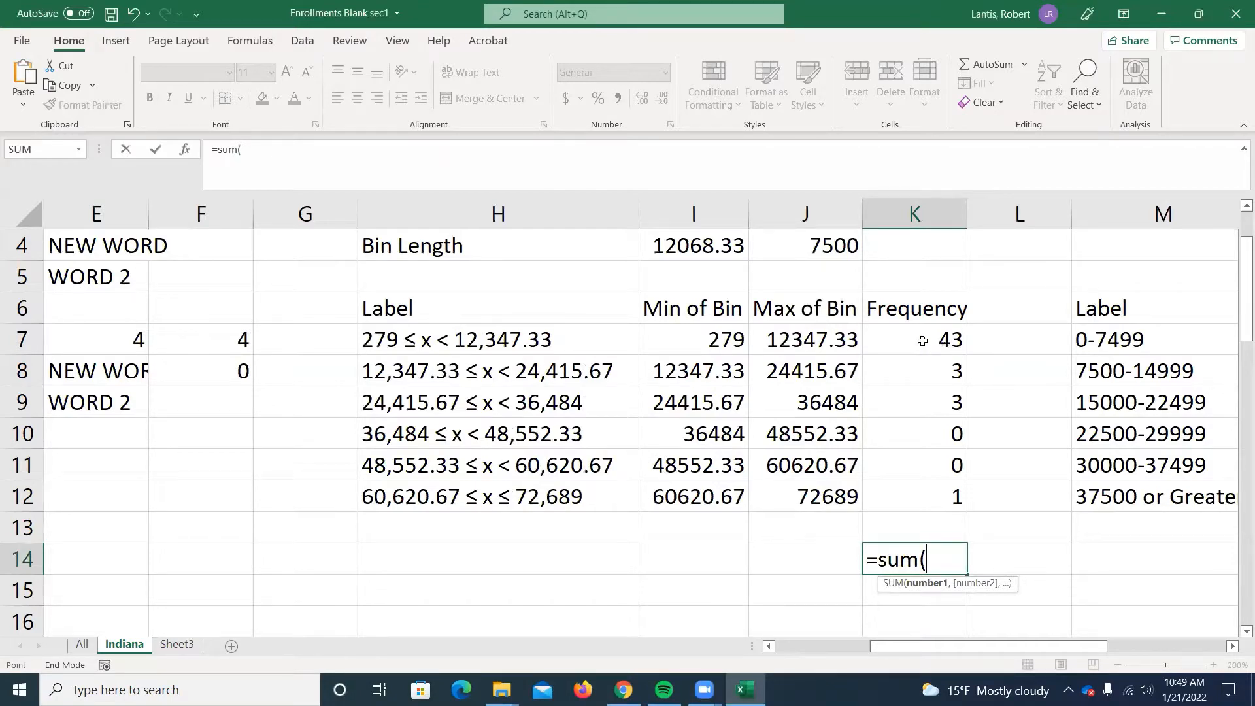
{"action": "left_click_drag", "start_coordinate": [922, 340], "coordinate": [941, 491]}
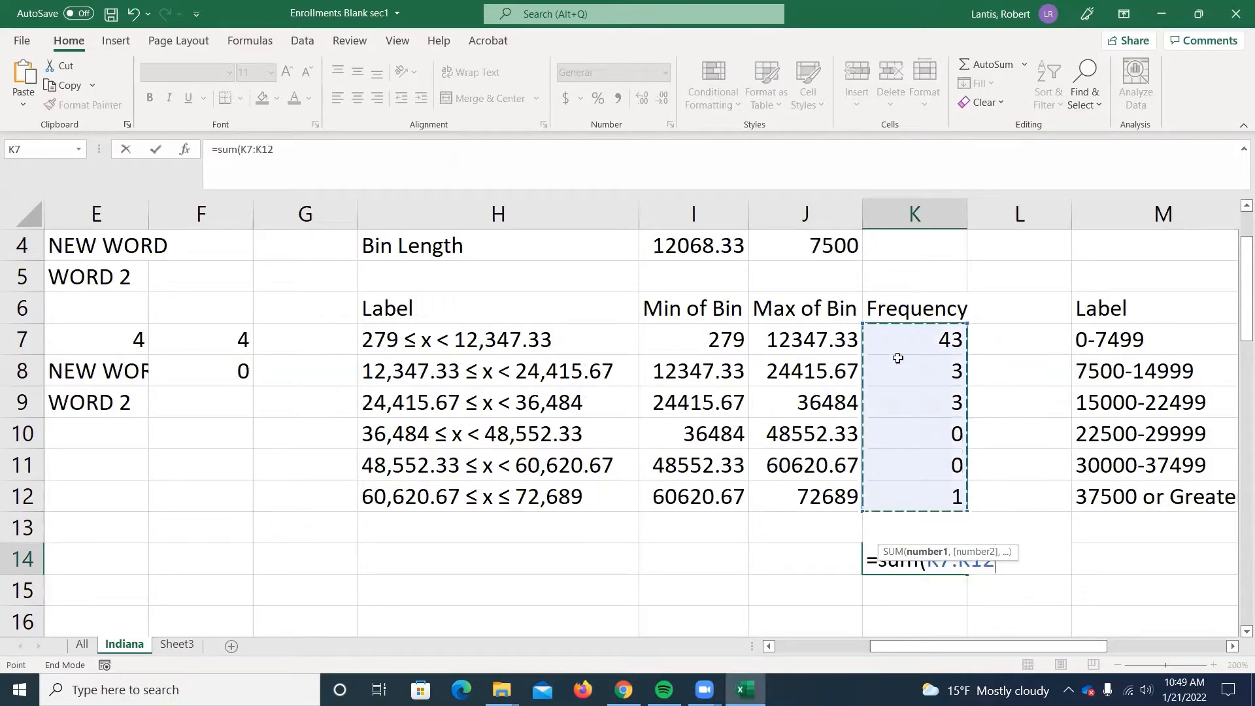
{"action": "left_click_drag", "start_coordinate": [952, 552], "coordinate": [1122, 563]}
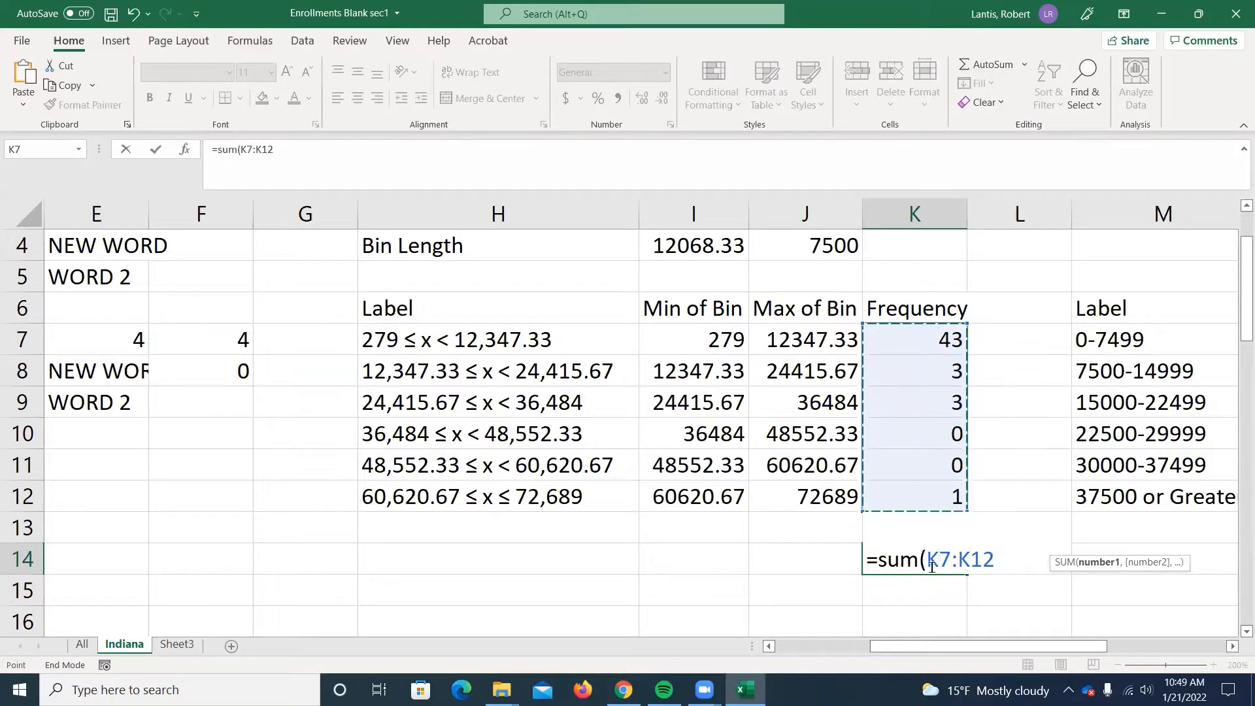
{"action": "key", "text": "Return"}
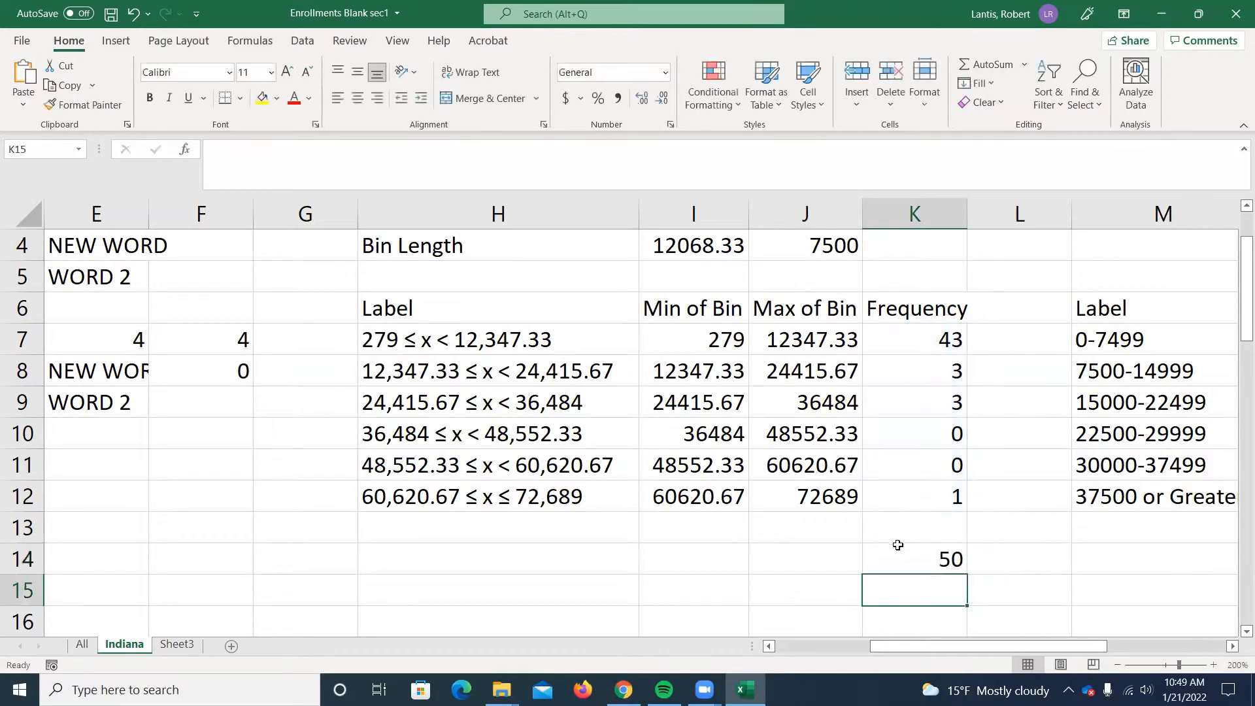
Label the frequency total by entering "# of Obs." in cell J14.
{"action": "left_click", "coordinate": [830, 559]}
{"action": "type", "text": "#"}
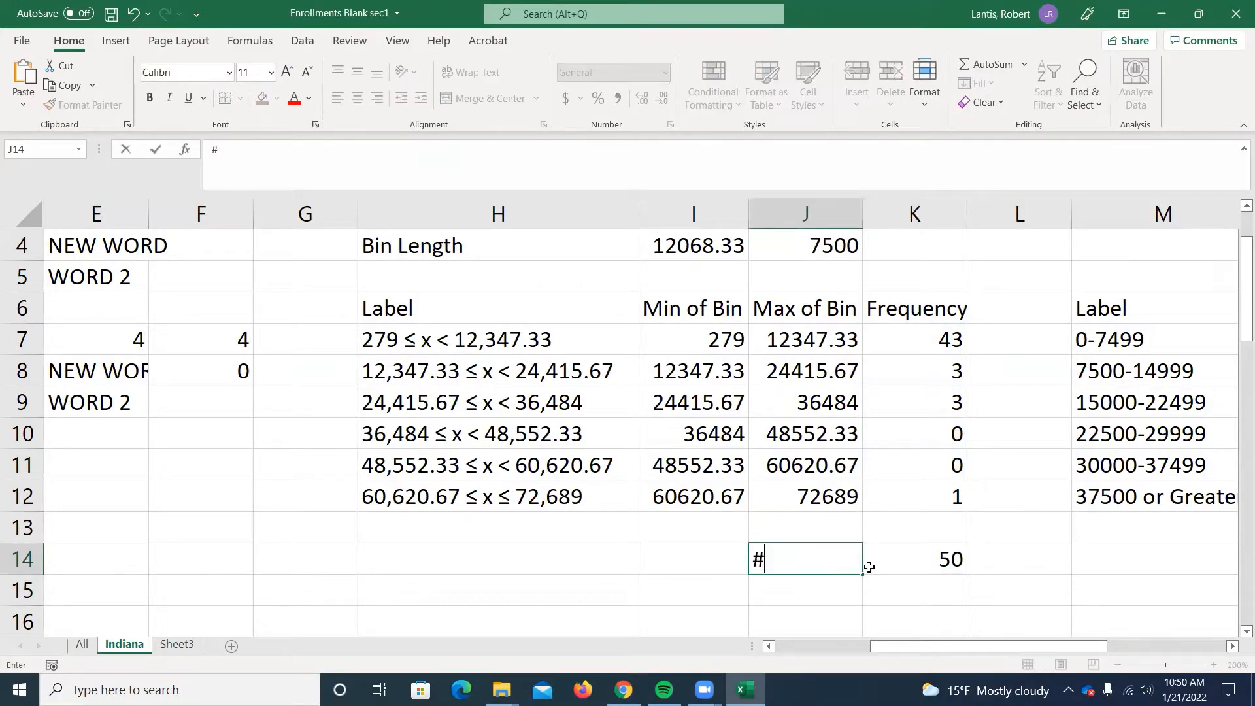
{"action": "type", "text": " of Obs."}
{"action": "key", "text": "Return"}
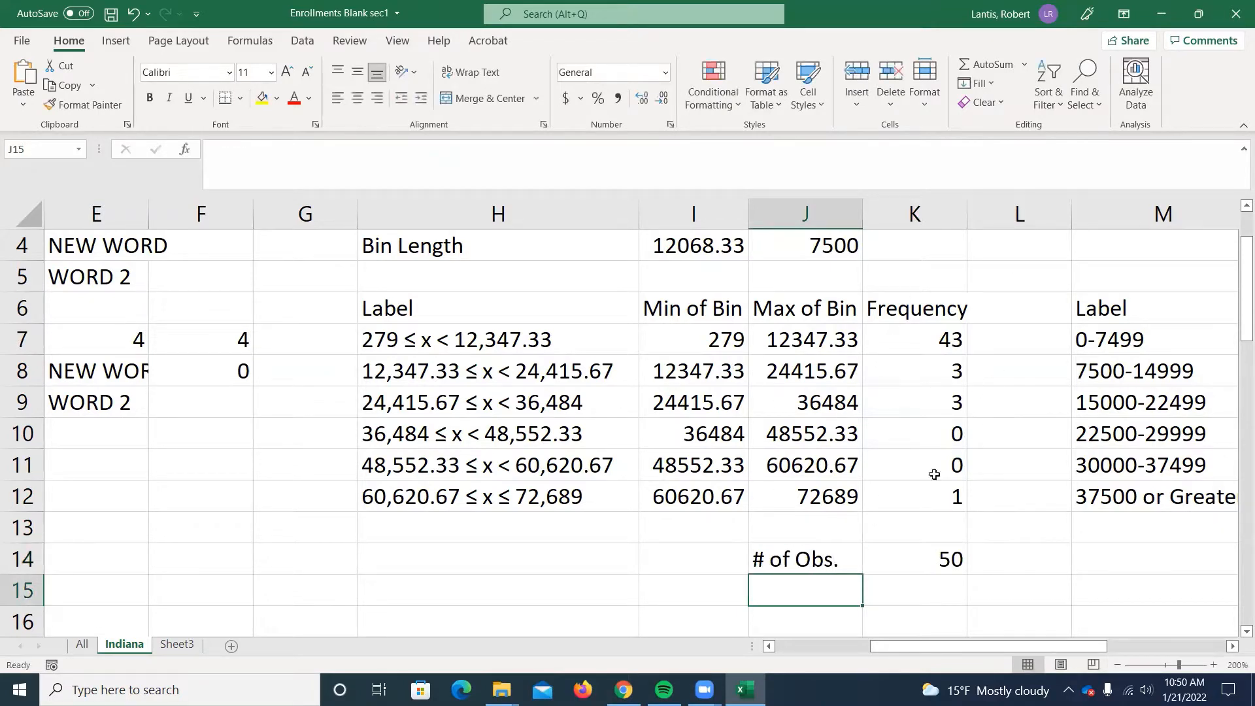
Enter the label "CHECK" in J15 and count the enrollment values in K15 with a COUNT formula over C2:C51.
{"action": "type", "text": "CHECK"}
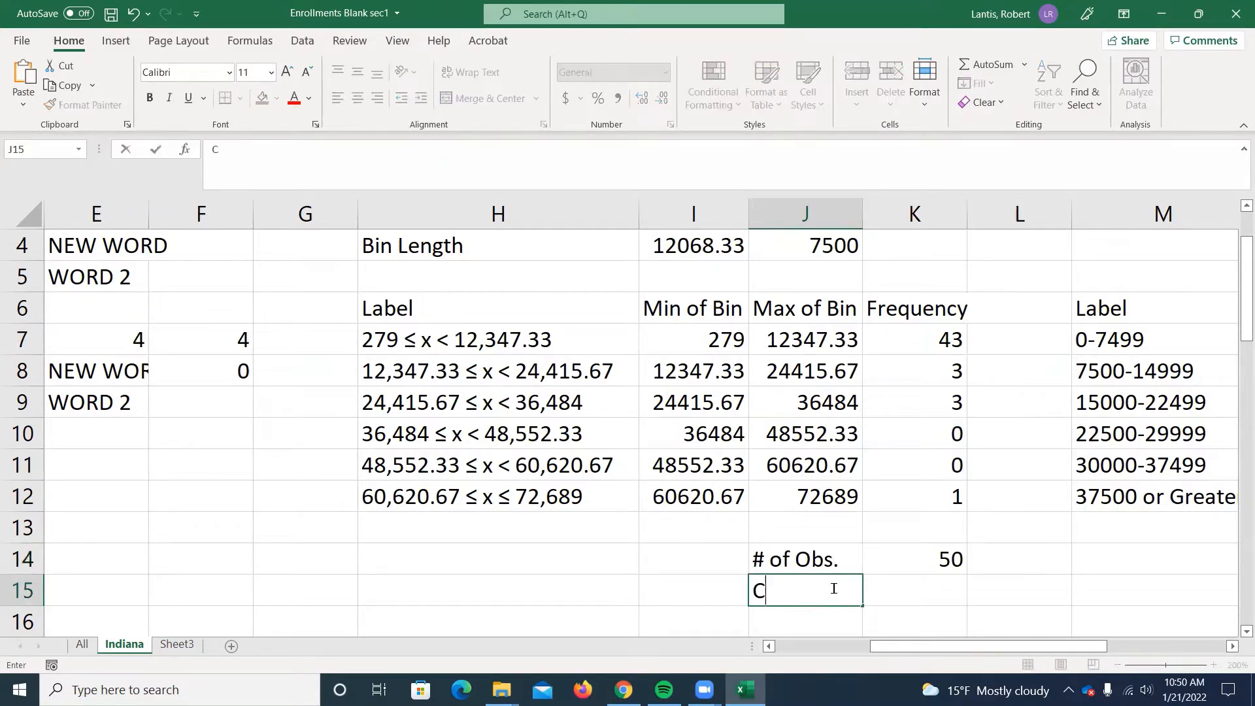
{"action": "key", "text": "Tab"}
{"action": "type", "text": "=count("}
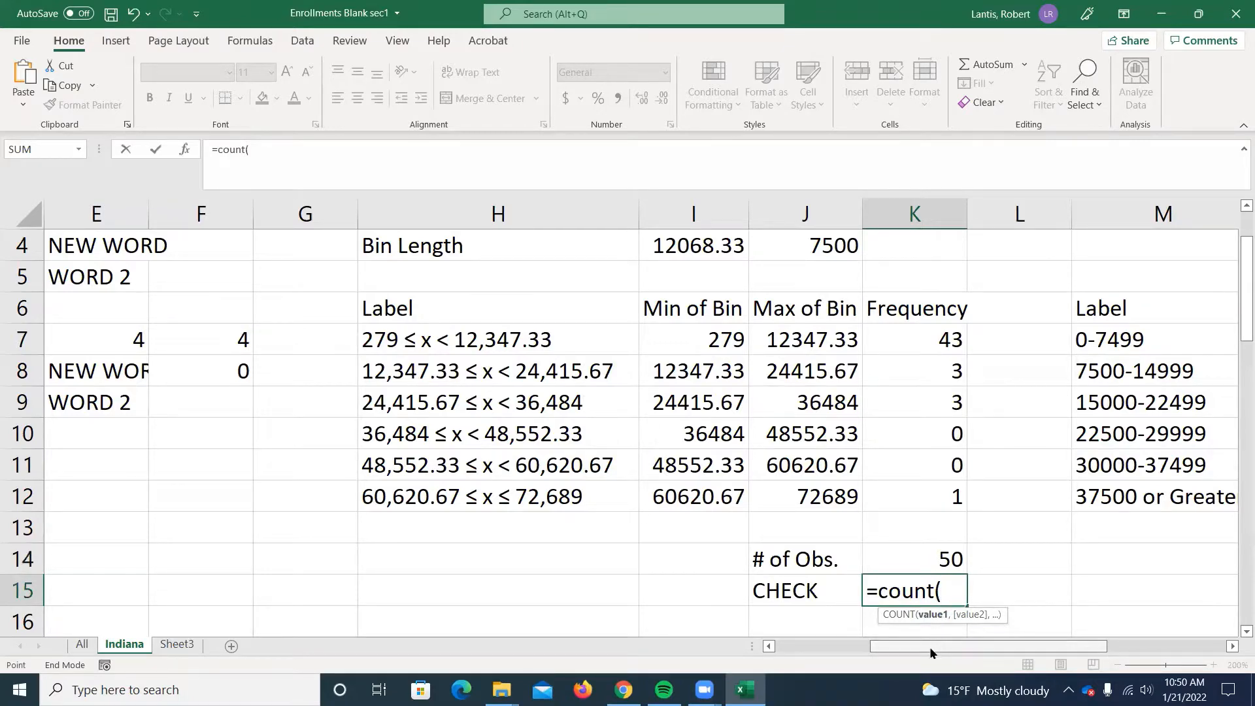
{"action": "left_click_drag", "start_coordinate": [933, 645], "coordinate": [866, 650]}
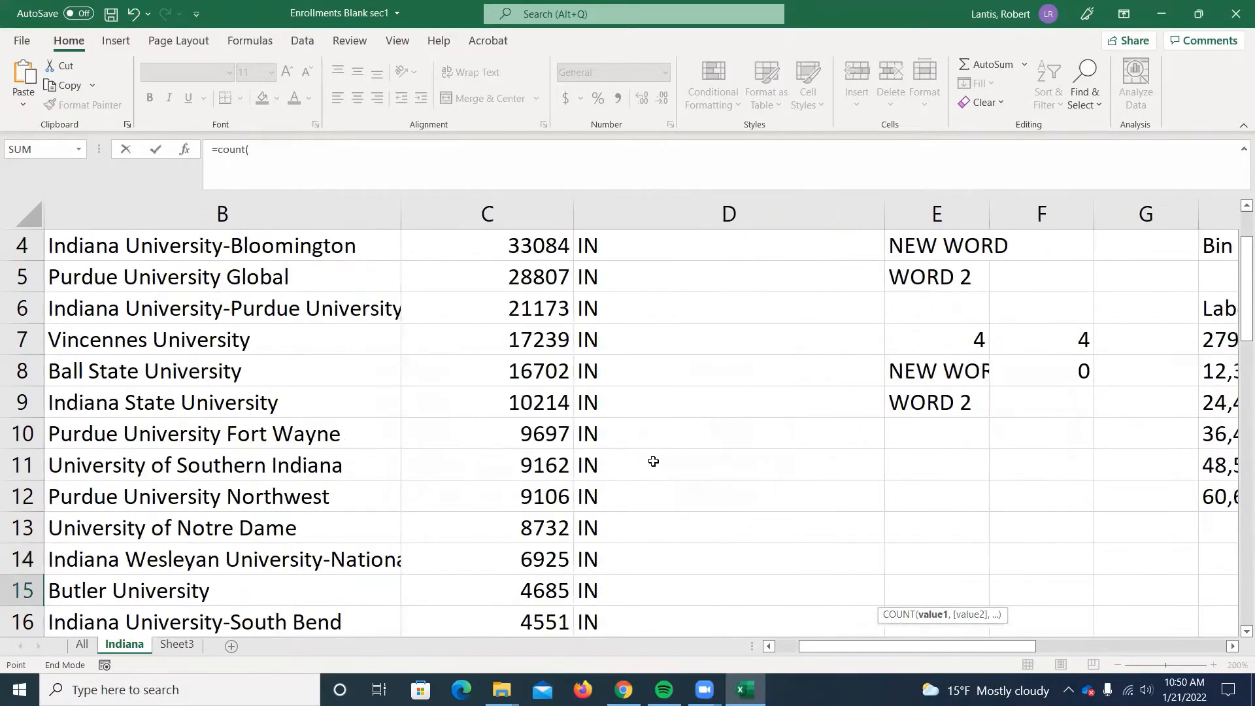
{"action": "scroll", "coordinate": [650, 462], "scroll_direction": "up", "scroll_amount": 1}
{"action": "left_click", "coordinate": [500, 283]}
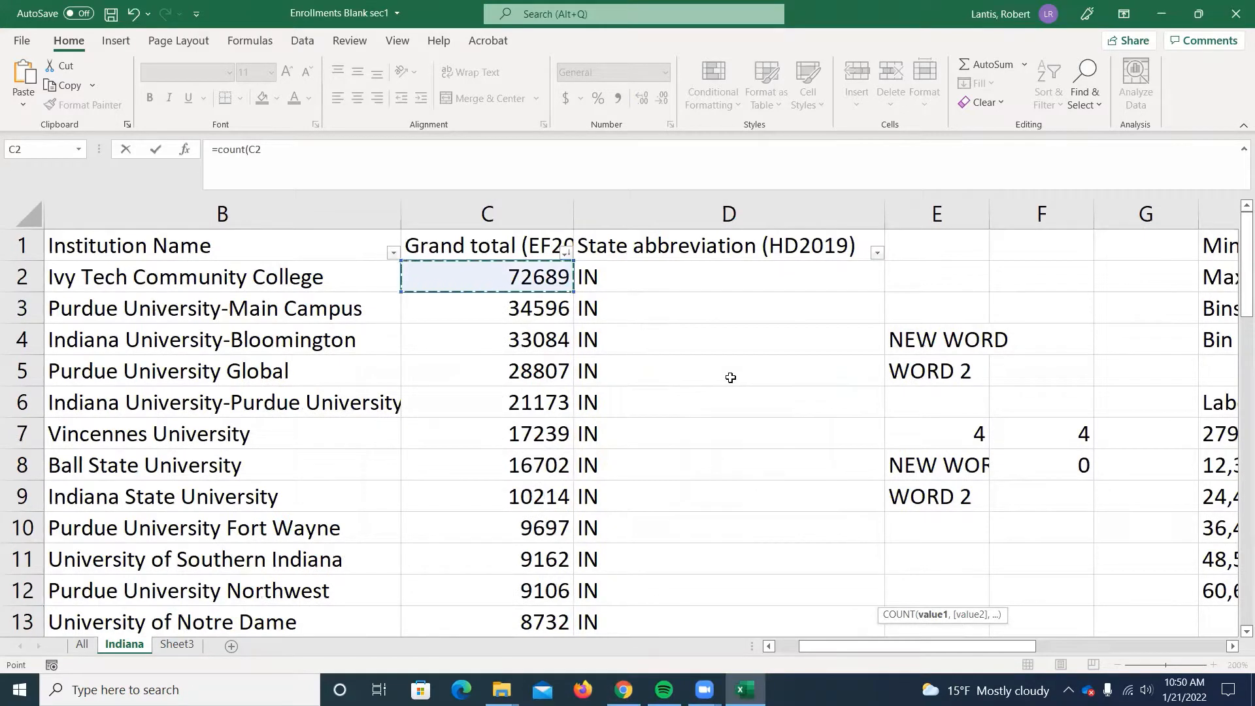
{"action": "key", "text": "ctrl+shift+Down"}
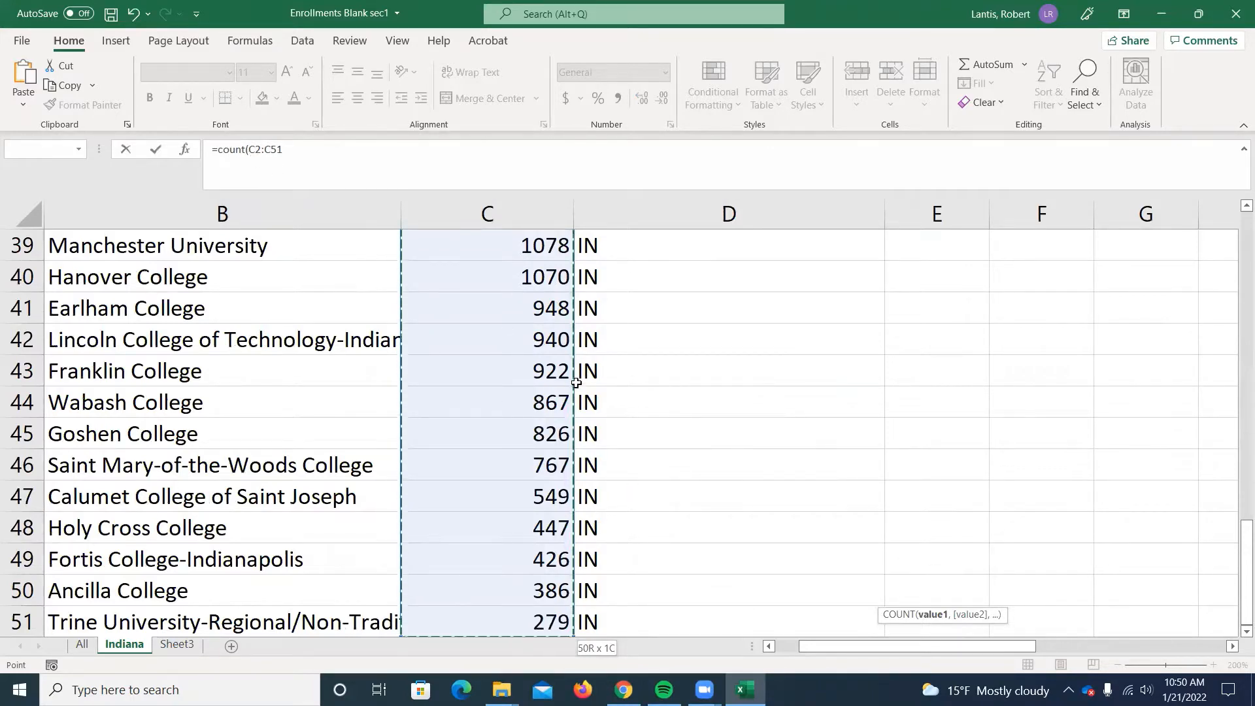
{"action": "key", "text": "Escape"}
{"action": "scroll", "coordinate": [1112, 512], "scroll_direction": "up", "scroll_amount": 2}
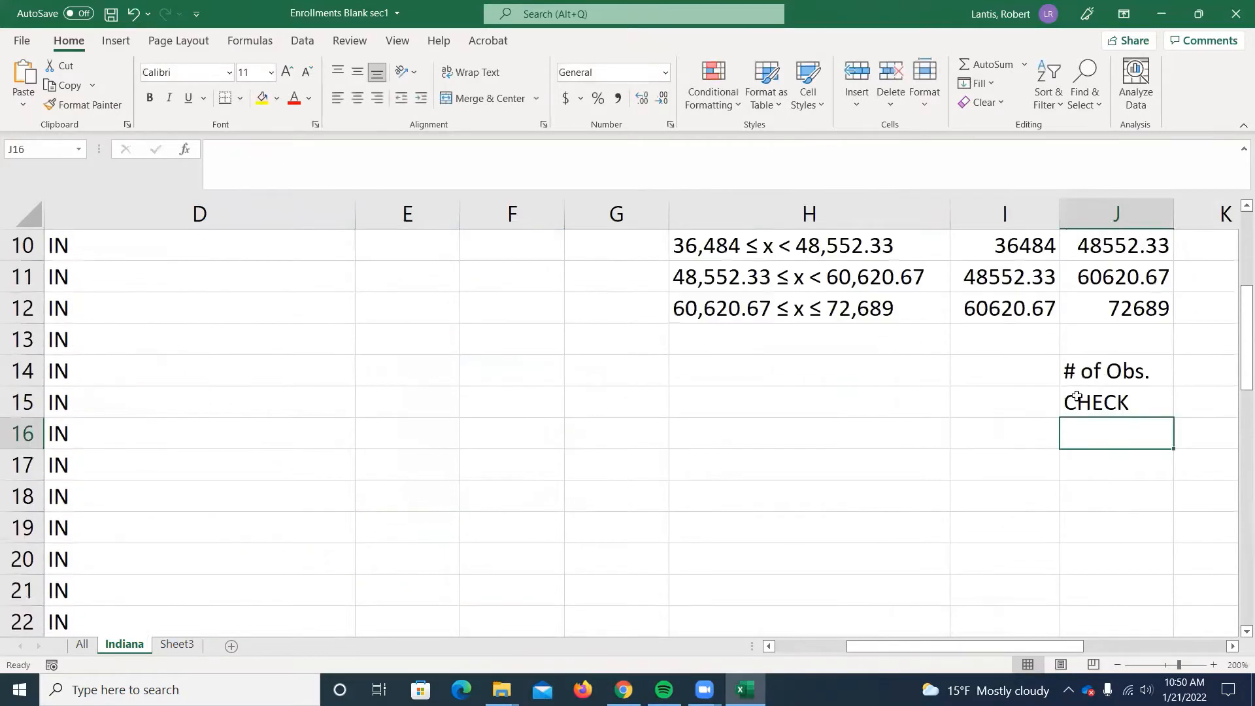
{"action": "scroll", "coordinate": [993, 635], "scroll_direction": "right", "scroll_amount": 3}
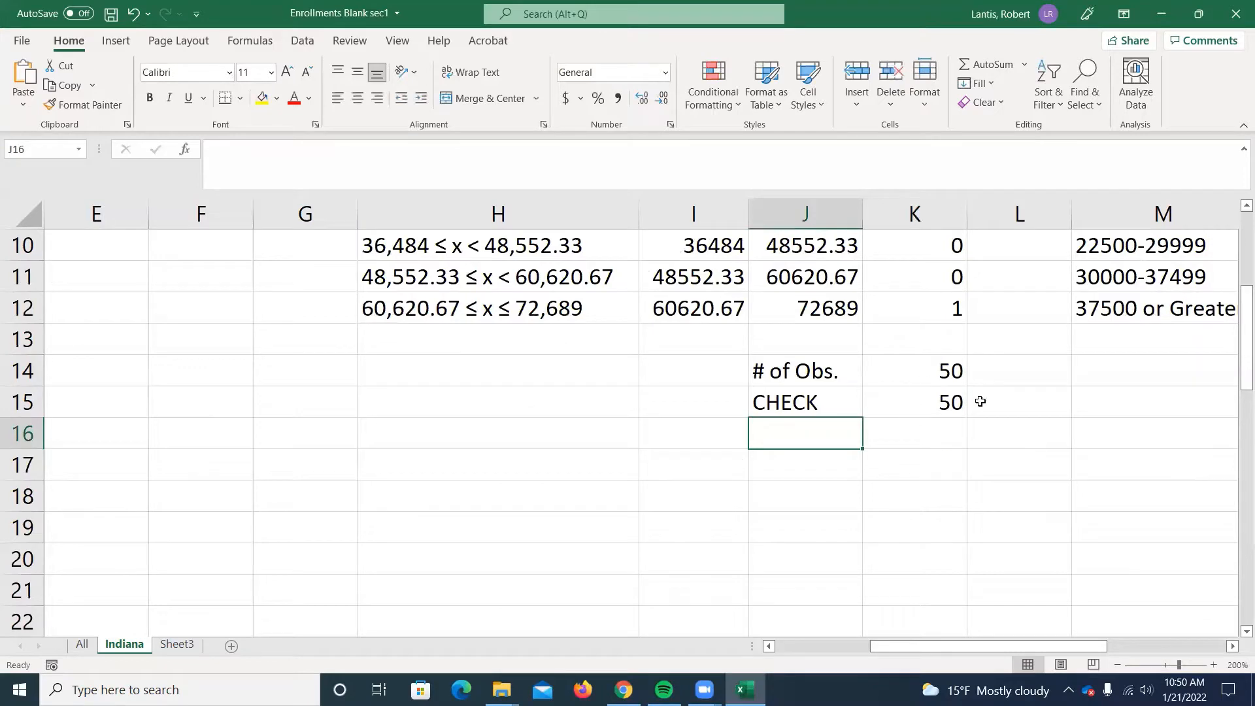
Select the bin labels in H7:H12 together with their frequencies in K7:K12.
{"action": "scroll", "coordinate": [886, 369], "scroll_direction": "up", "scroll_amount": 3}
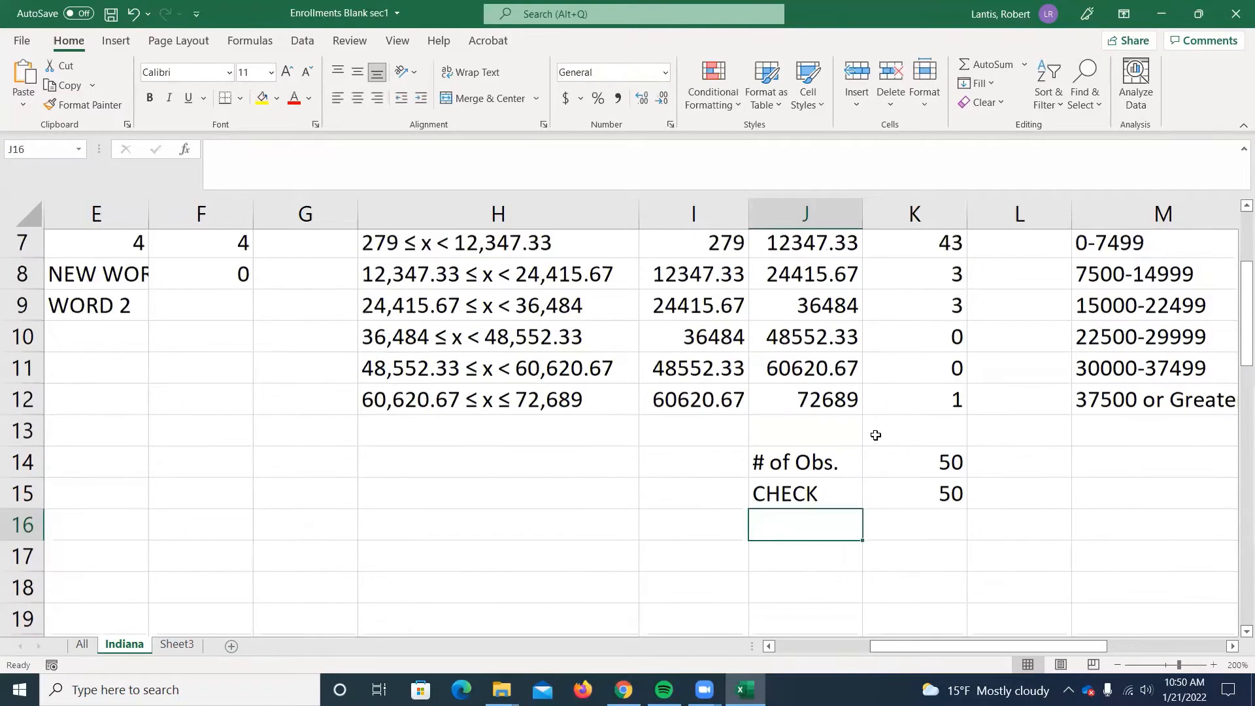
{"action": "scroll", "coordinate": [905, 492], "scroll_direction": "down", "scroll_amount": 2}
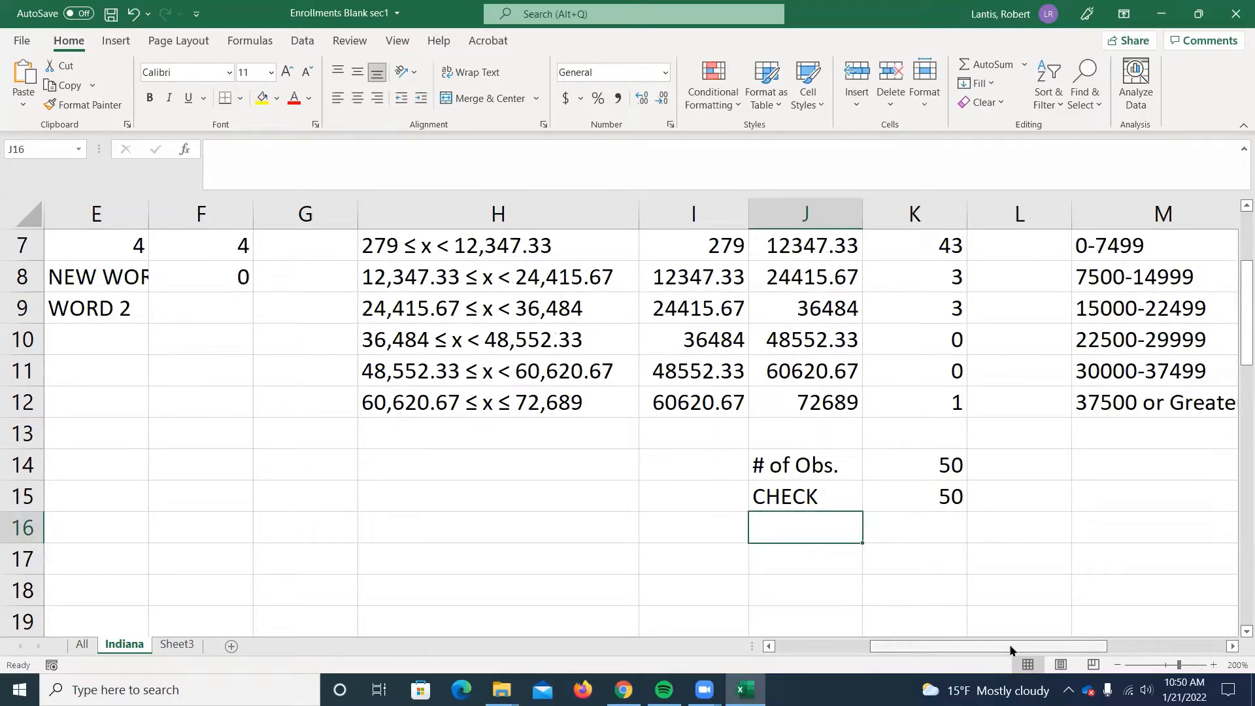
{"action": "scroll", "coordinate": [829, 520], "scroll_direction": "up", "scroll_amount": 1}
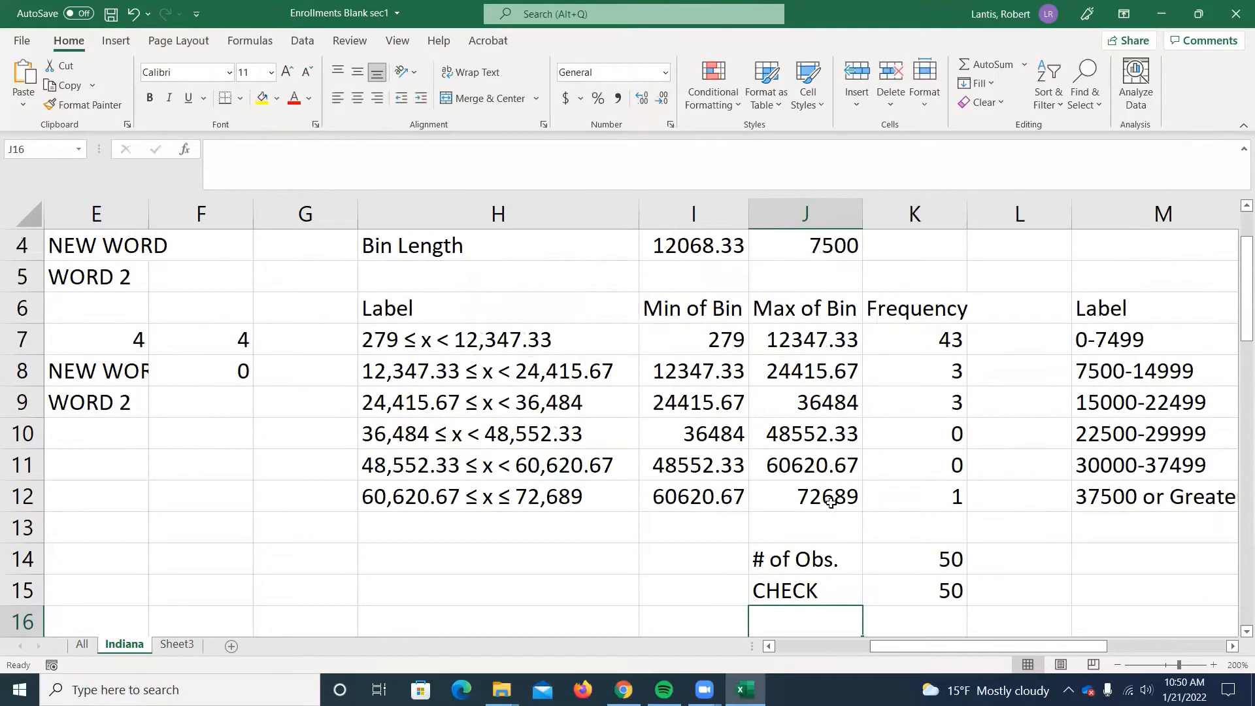
{"action": "scroll", "coordinate": [915, 545], "scroll_direction": "up", "scroll_amount": 1}
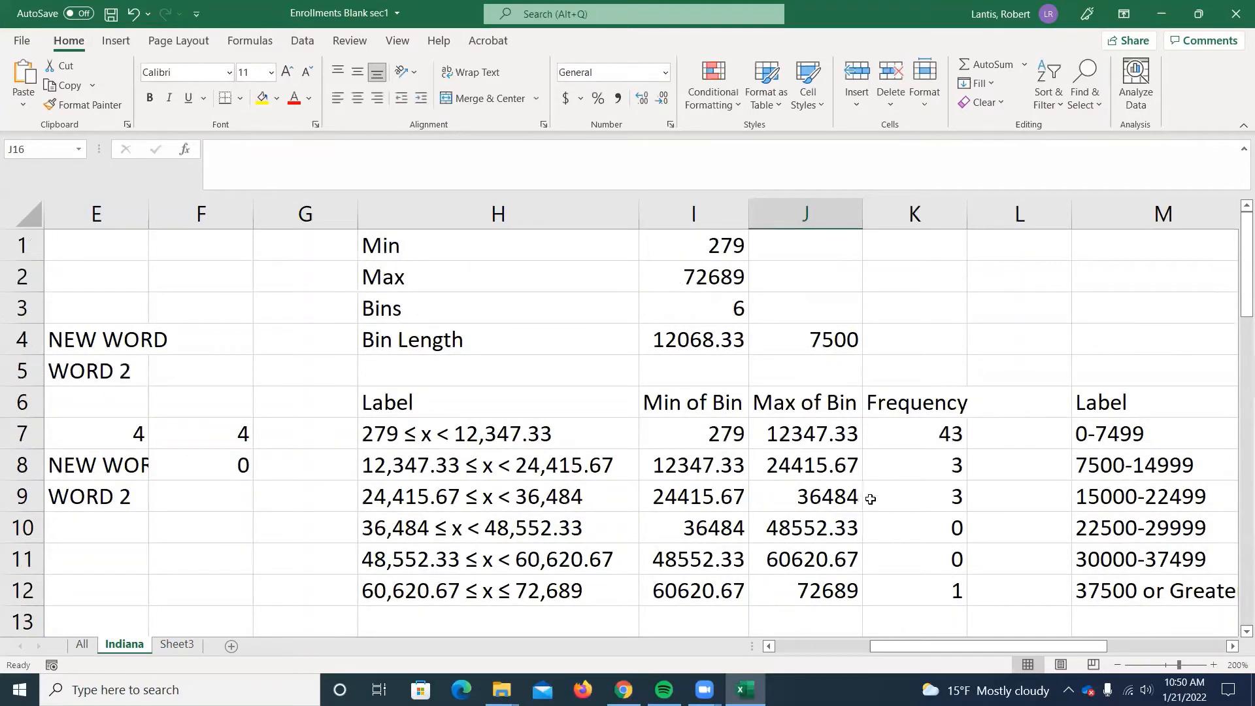
{"action": "scroll", "coordinate": [853, 487], "scroll_direction": "down", "scroll_amount": 1}
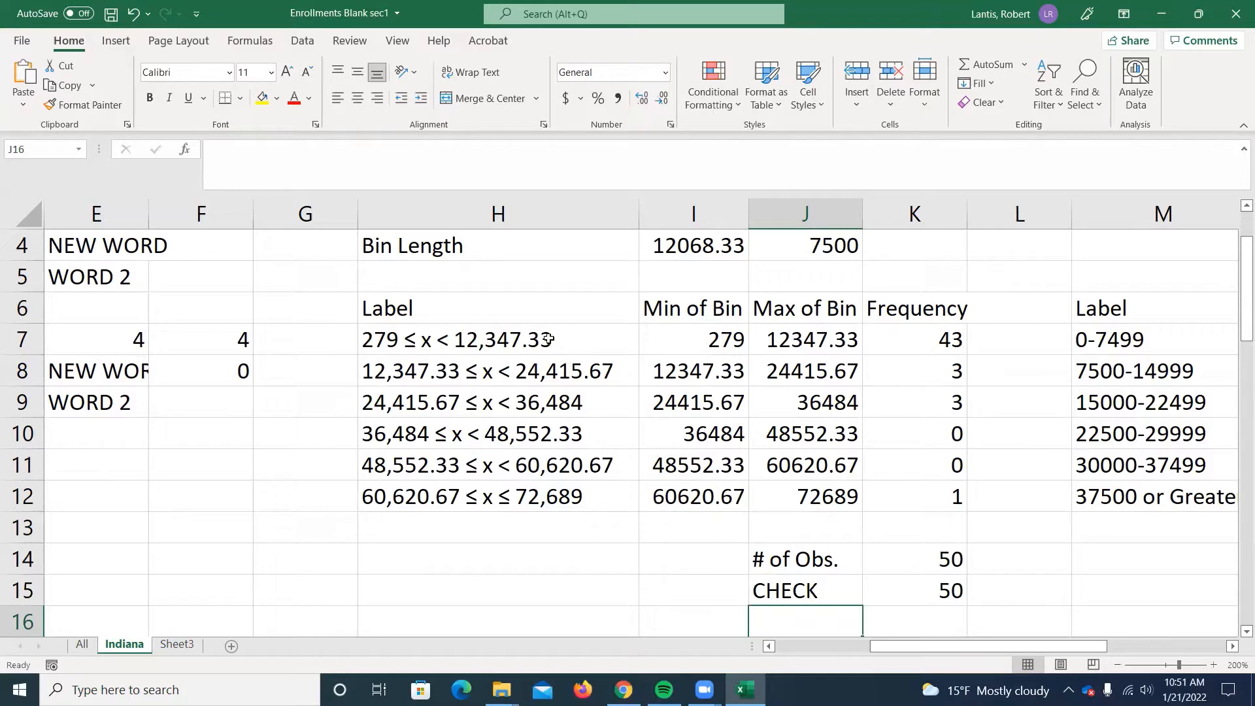
{"action": "left_click_drag", "start_coordinate": [548, 339], "coordinate": [564, 485]}
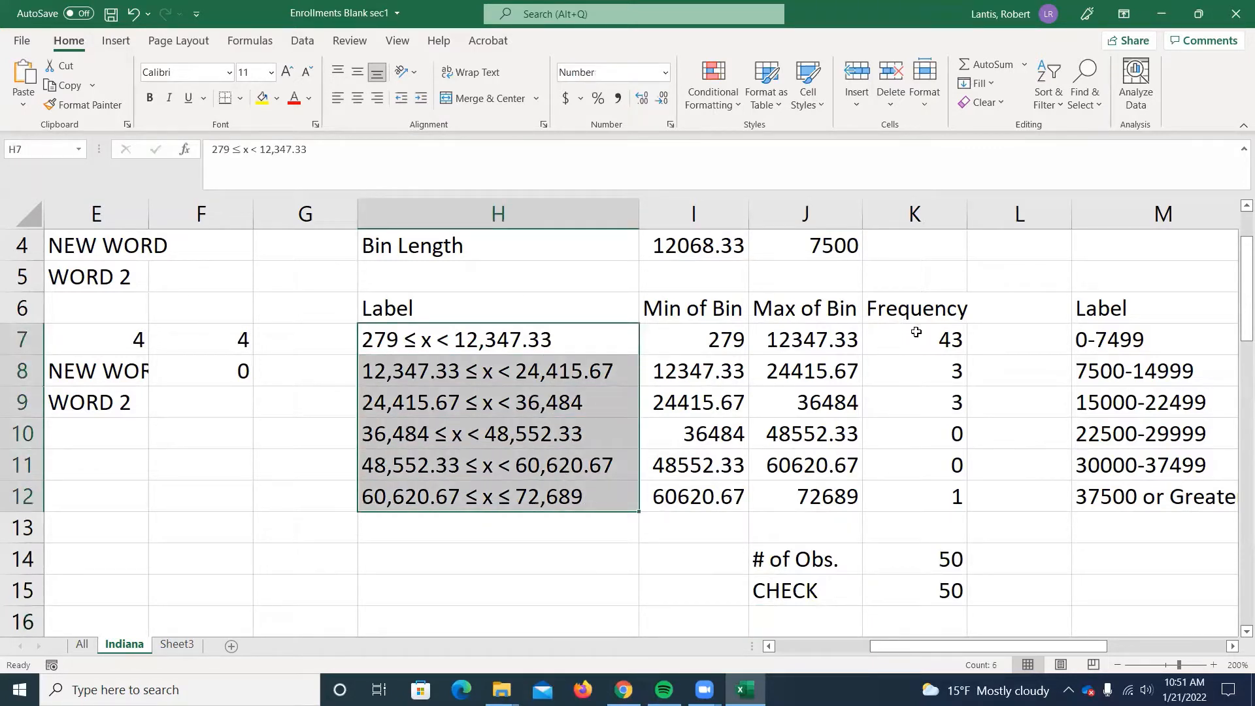
{"action": "left_click_drag", "start_coordinate": [911, 332], "coordinate": [918, 488]}
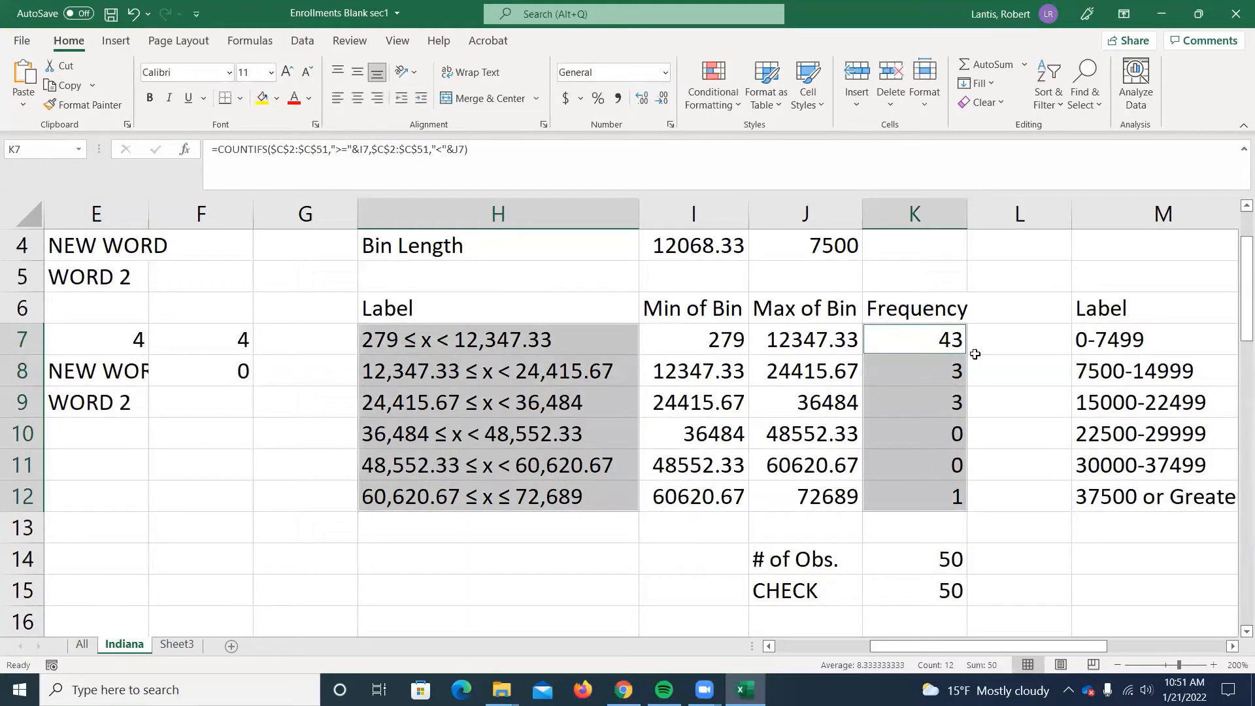
Try a 2-D clustered column chart of the selected bins, look over its bars and axis labels, and delete it.
{"action": "left_click", "coordinate": [116, 42]}
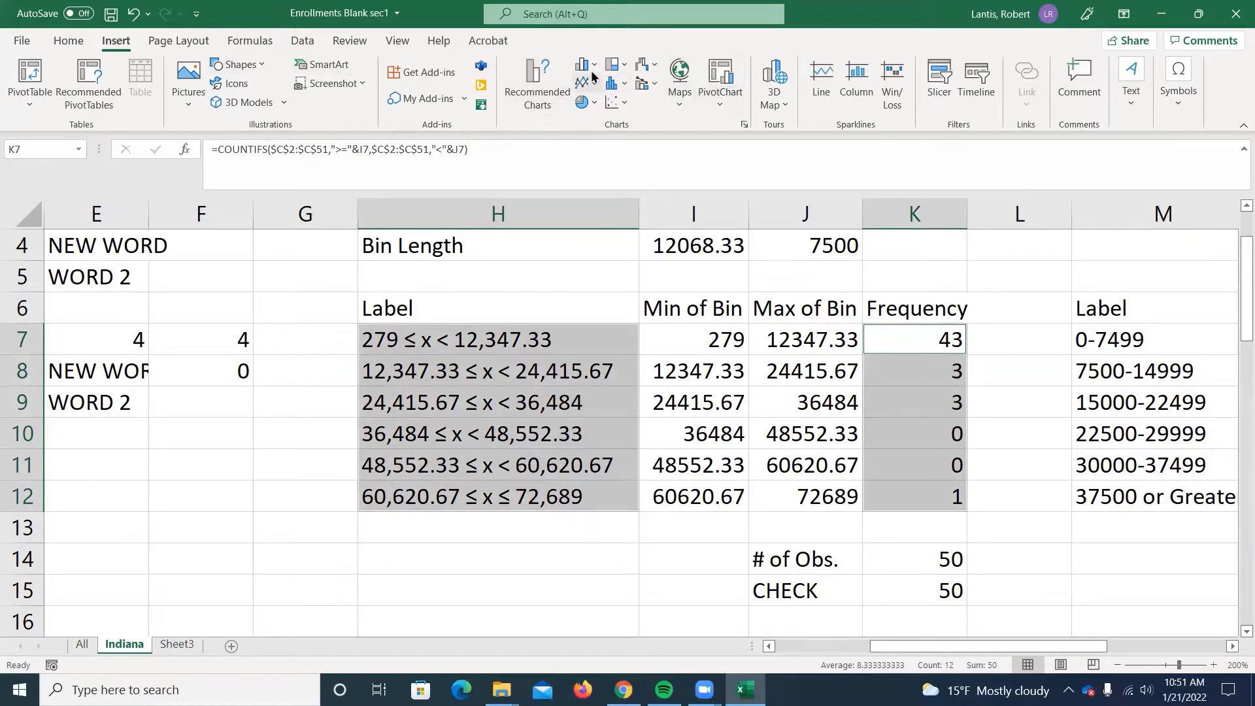
{"action": "left_click", "coordinate": [585, 65]}
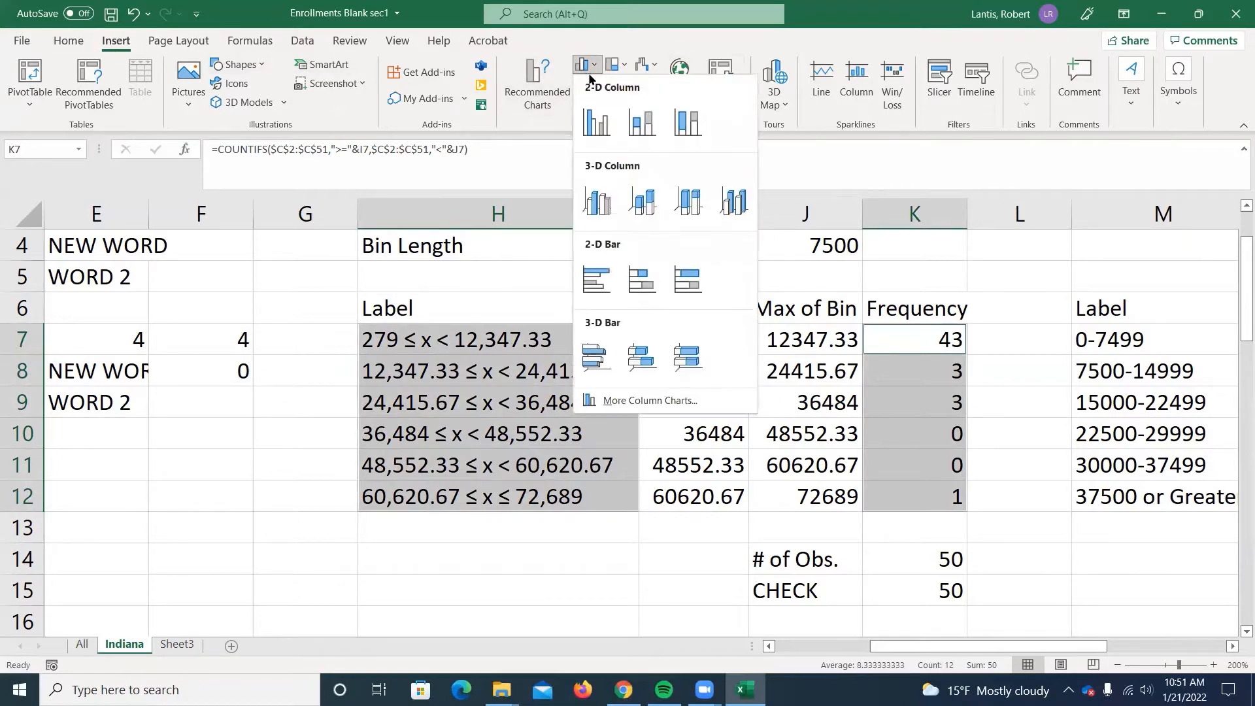
{"action": "left_click", "coordinate": [595, 122]}
{"action": "scroll", "coordinate": [781, 350], "scroll_direction": "down", "scroll_amount": 1}
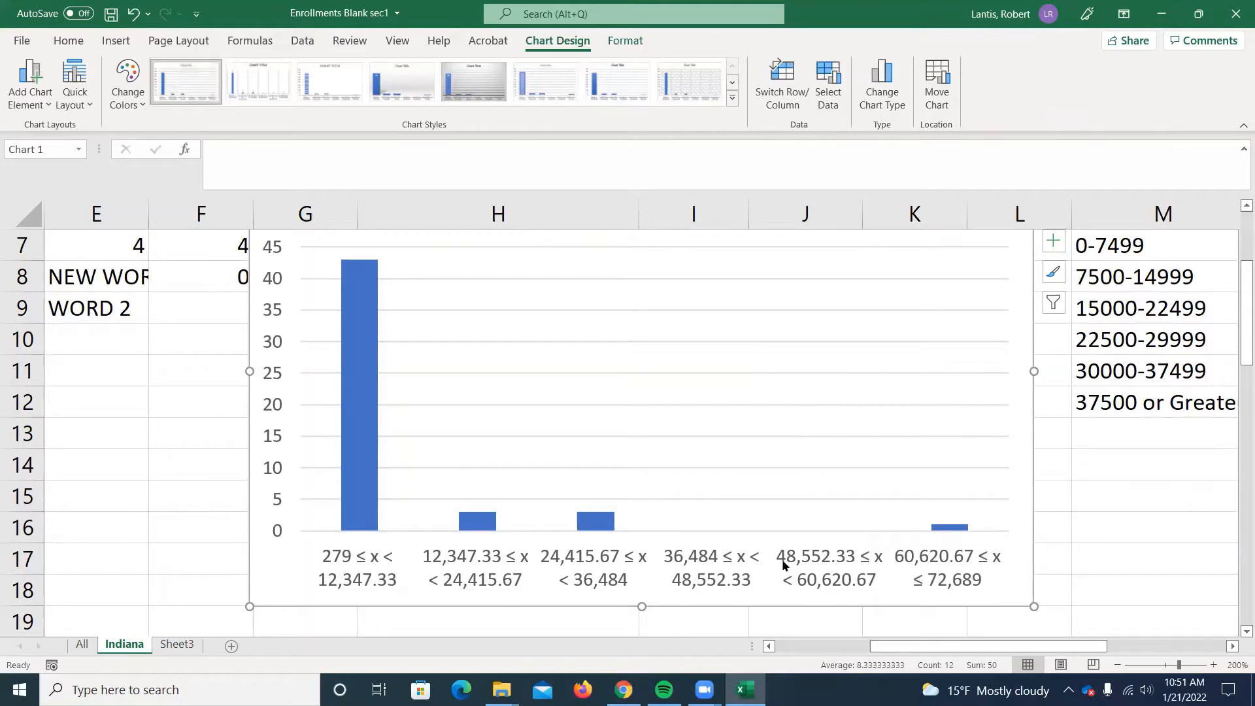
{"action": "scroll", "coordinate": [758, 552], "scroll_direction": "up", "scroll_amount": 1}
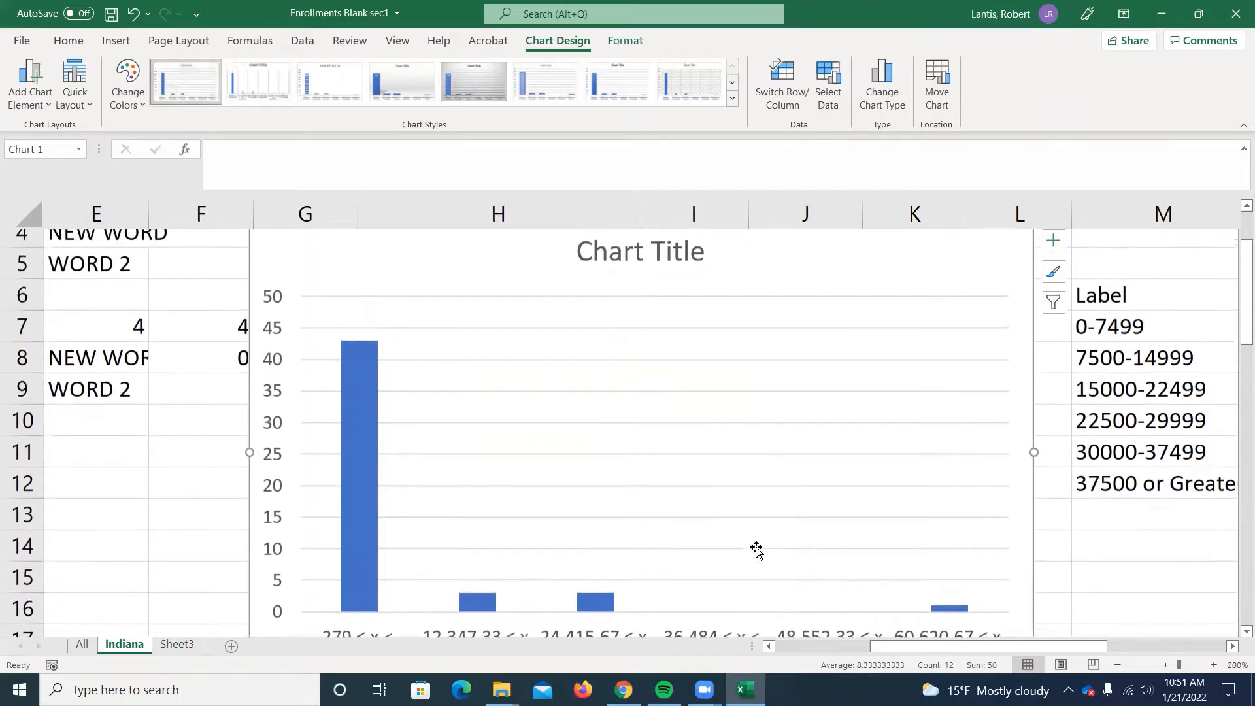
{"action": "key", "text": "Delete"}
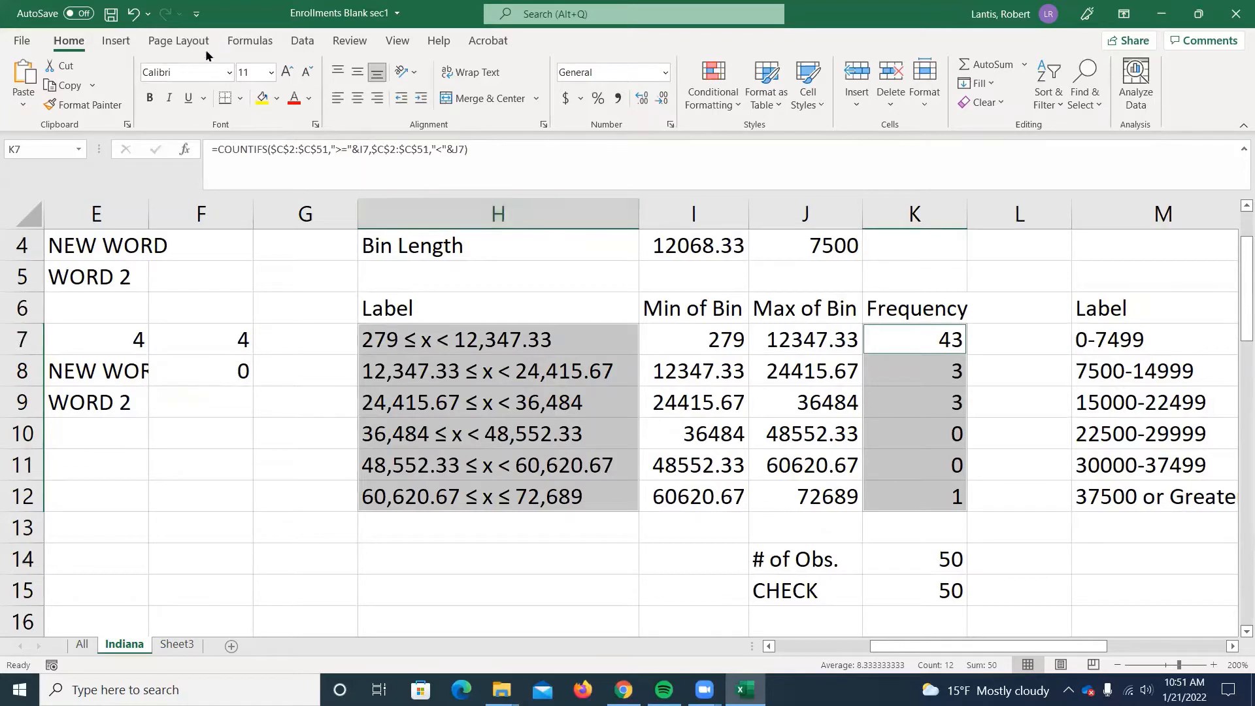
Insert a 2-D clustered column chart from the selected bin labels and frequencies.
{"action": "left_click", "coordinate": [116, 41]}
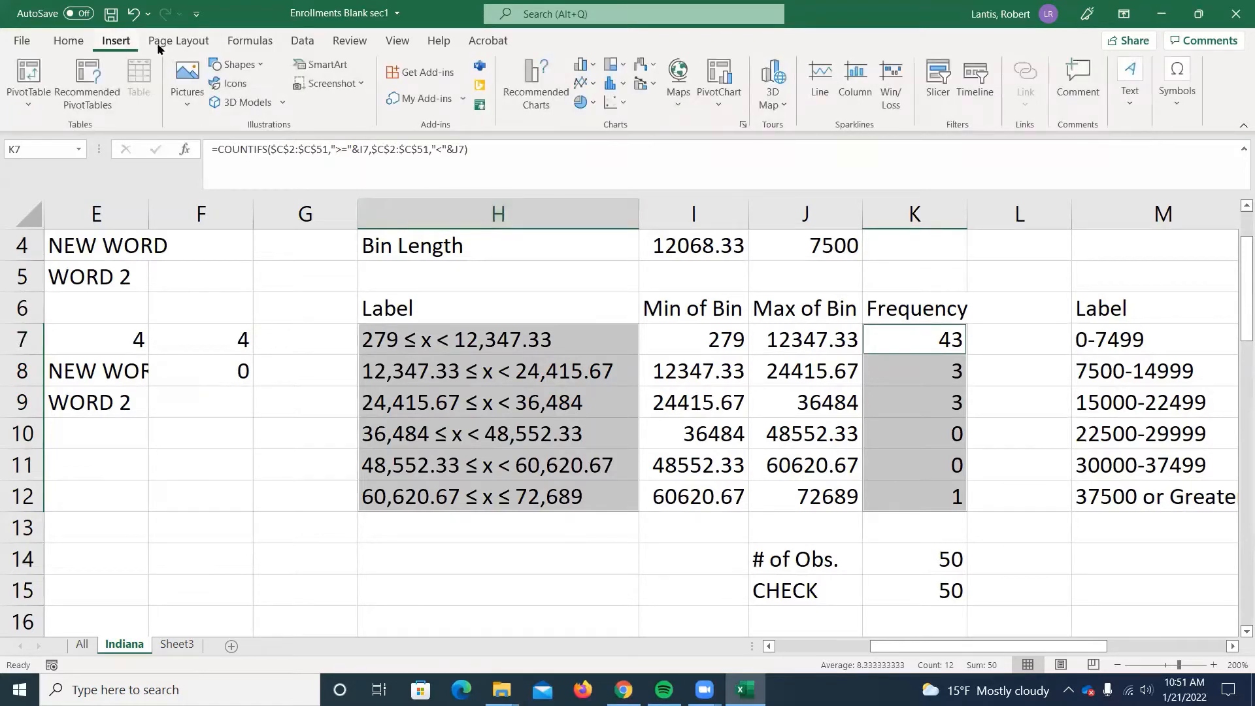
{"action": "left_click", "coordinate": [584, 102]}
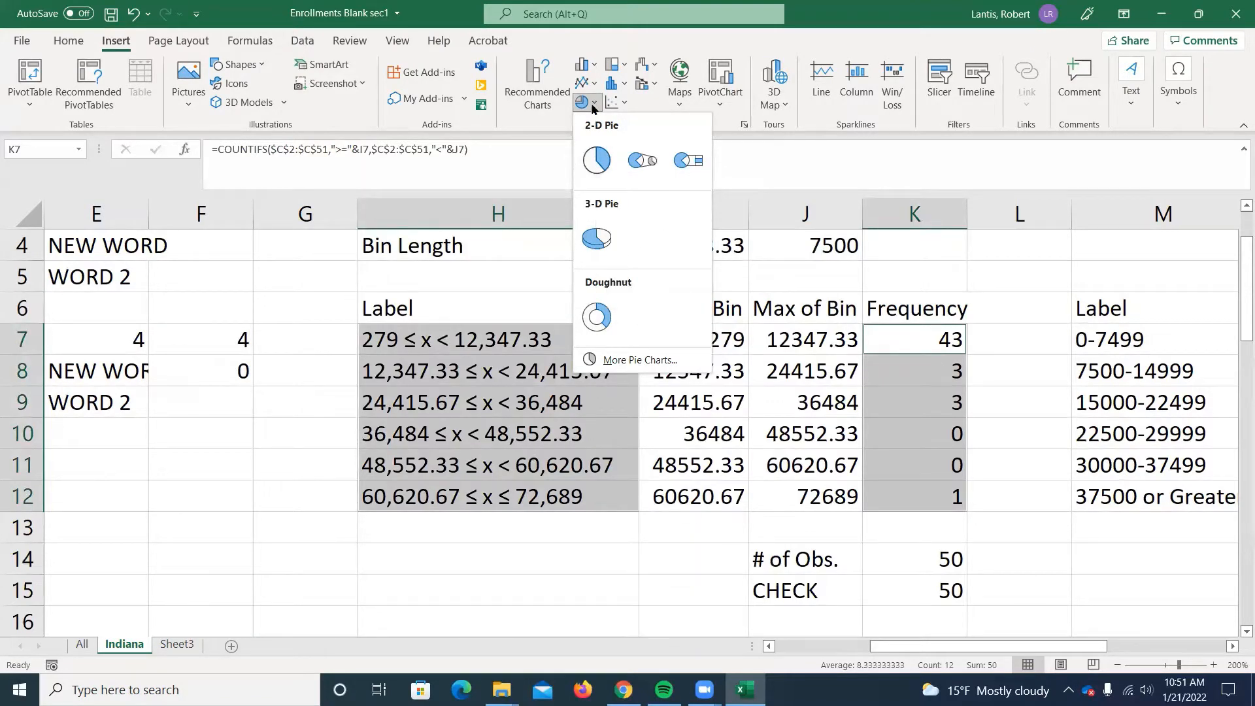
{"action": "key", "text": "Escape"}
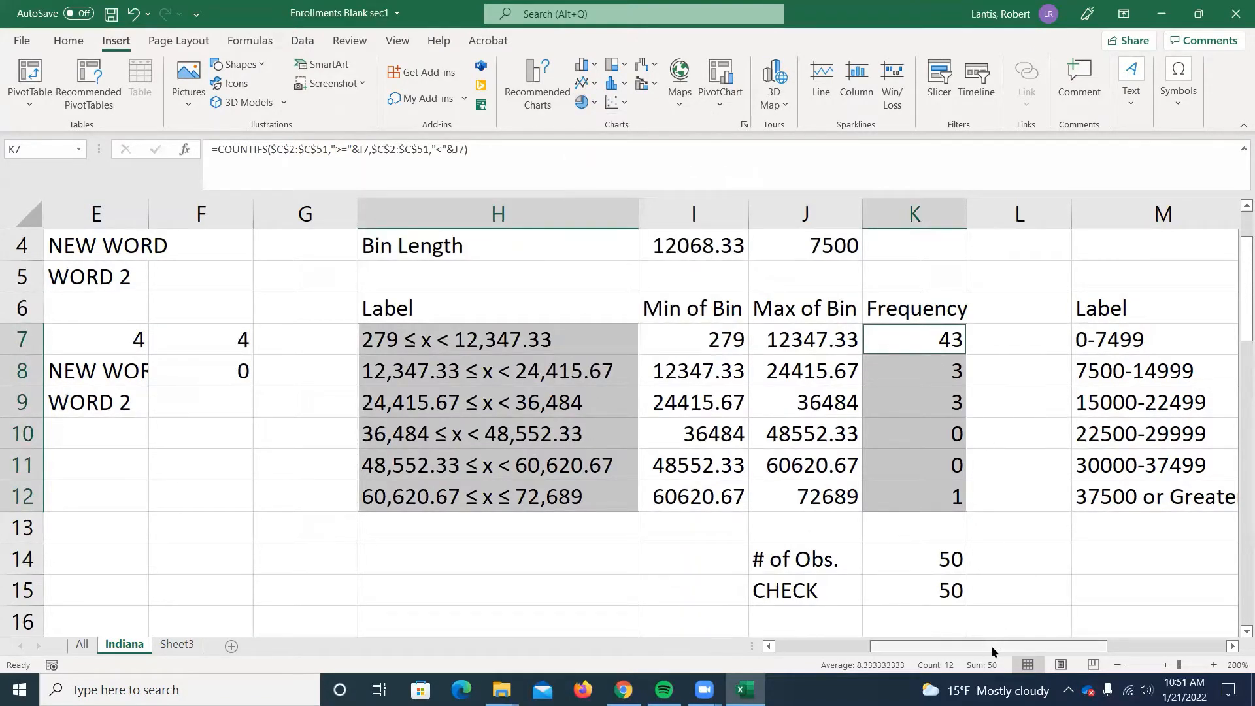
{"action": "left_click_drag", "start_coordinate": [994, 649], "coordinate": [1039, 659]}
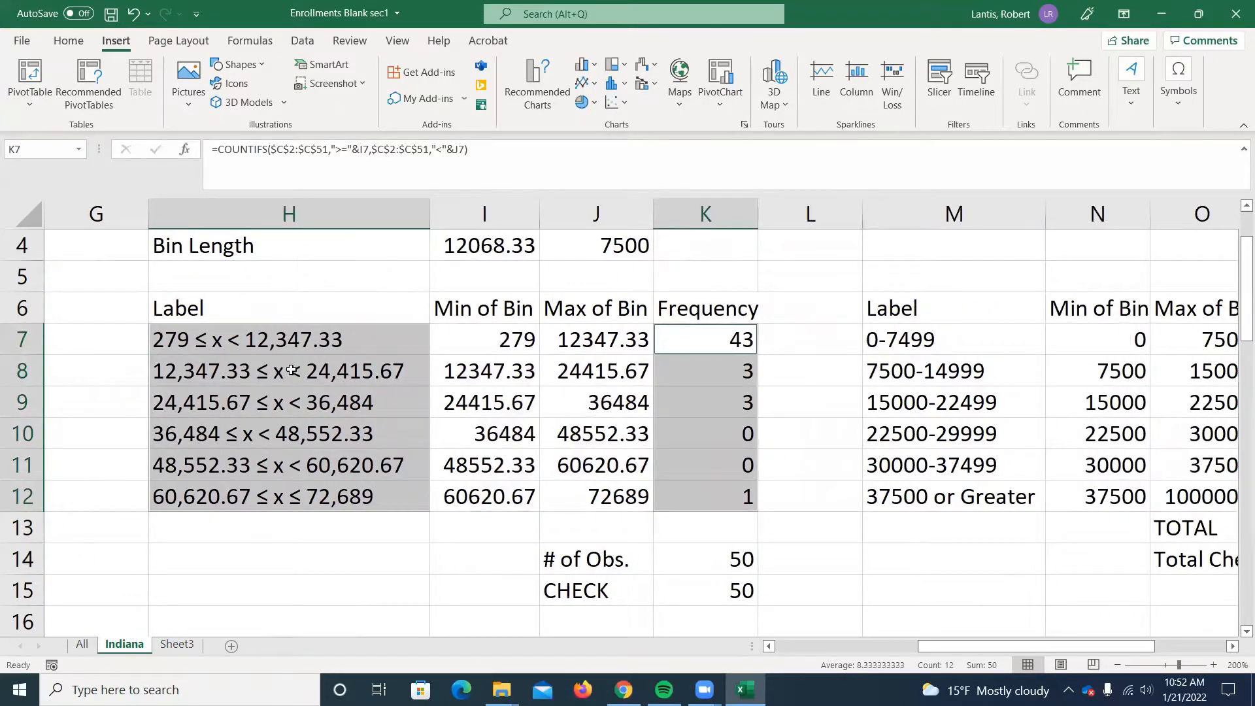
{"action": "left_click", "coordinate": [583, 64]}
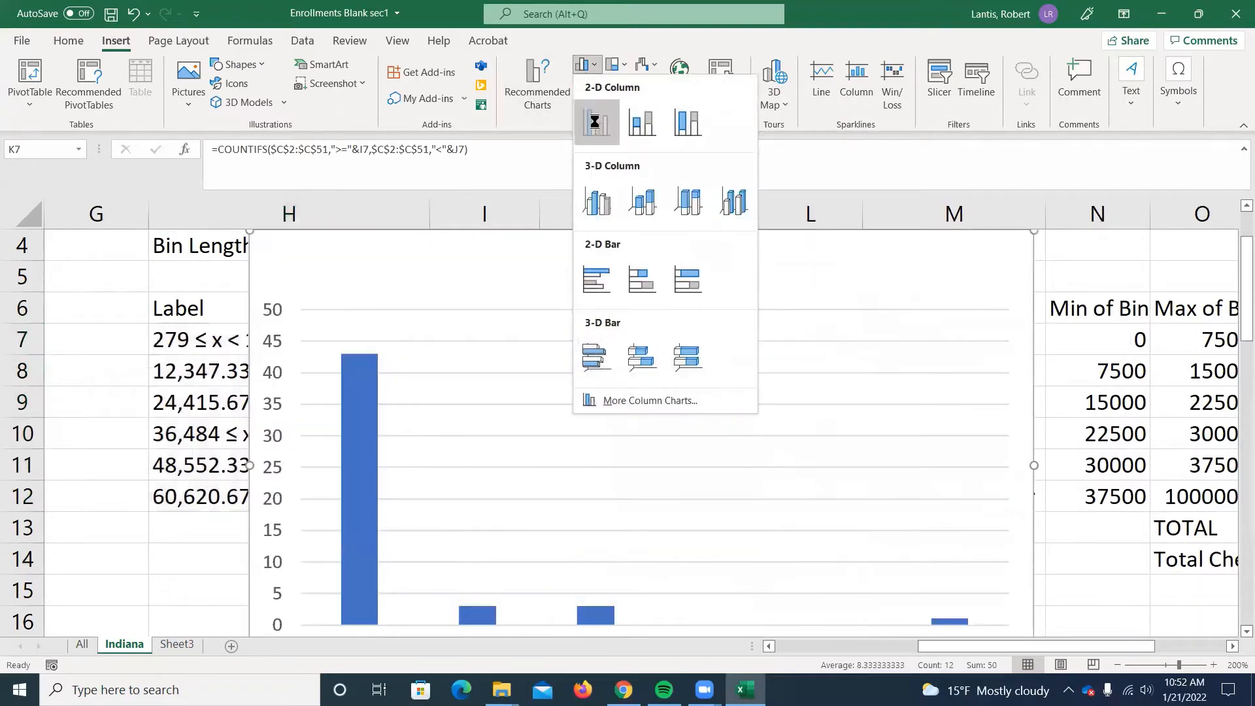
{"action": "left_click", "coordinate": [595, 121]}
{"action": "scroll", "coordinate": [653, 428], "scroll_direction": "down", "scroll_amount": 2}
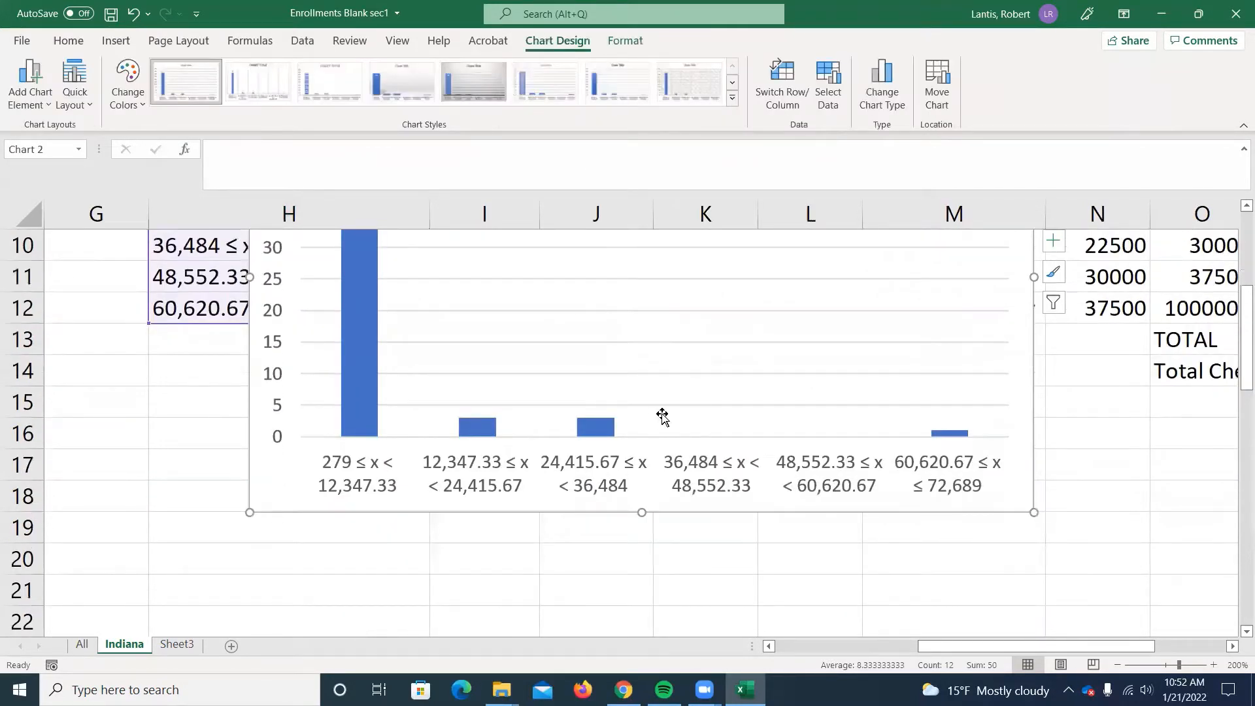
{"action": "scroll", "coordinate": [869, 392], "scroll_direction": "up", "scroll_amount": 3}
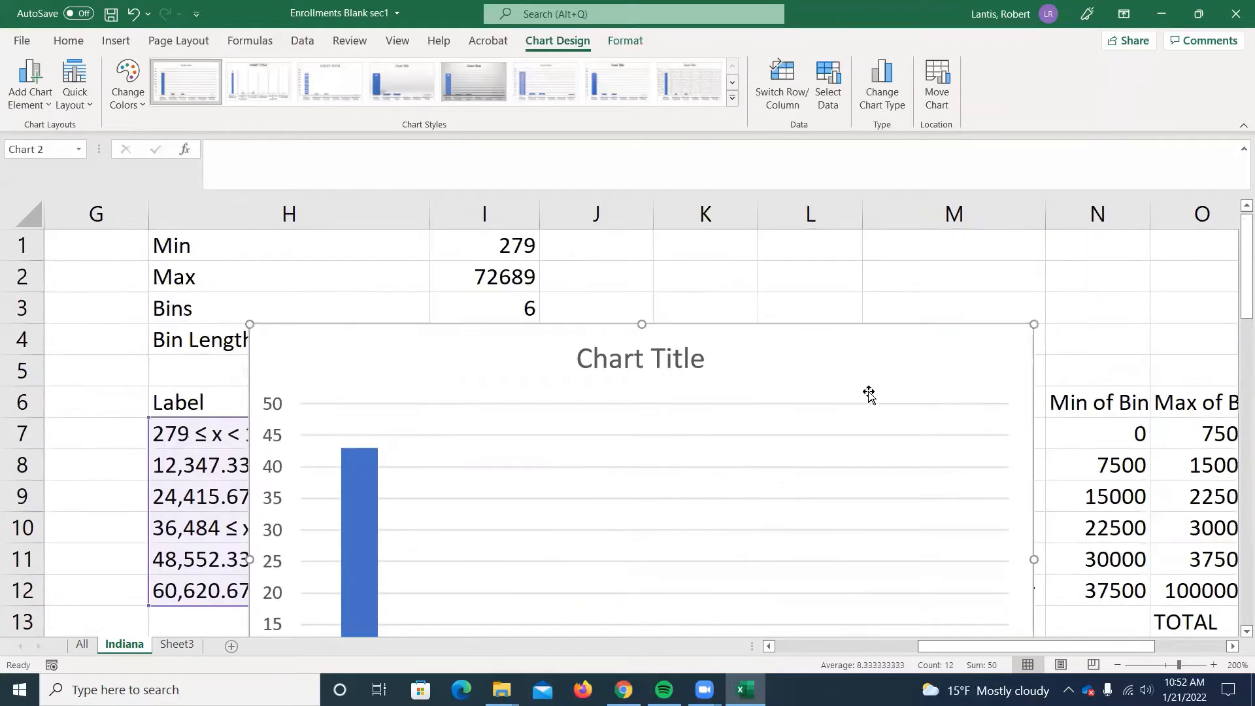
Delete the column chart and autofit the width of the Max of Bin column O in the second table.
{"action": "key", "text": "Delete"}
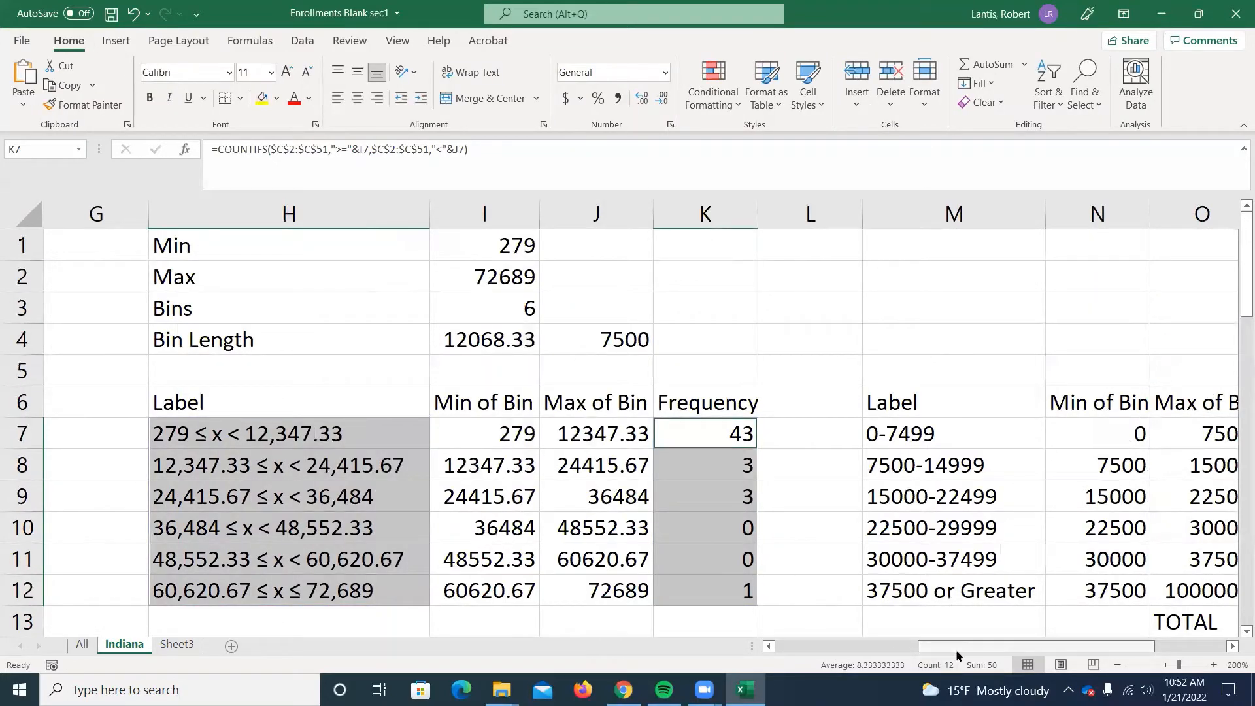
{"action": "left_click_drag", "start_coordinate": [961, 645], "coordinate": [1032, 646]}
{"action": "scroll", "coordinate": [856, 419], "scroll_direction": "down", "scroll_amount": 1}
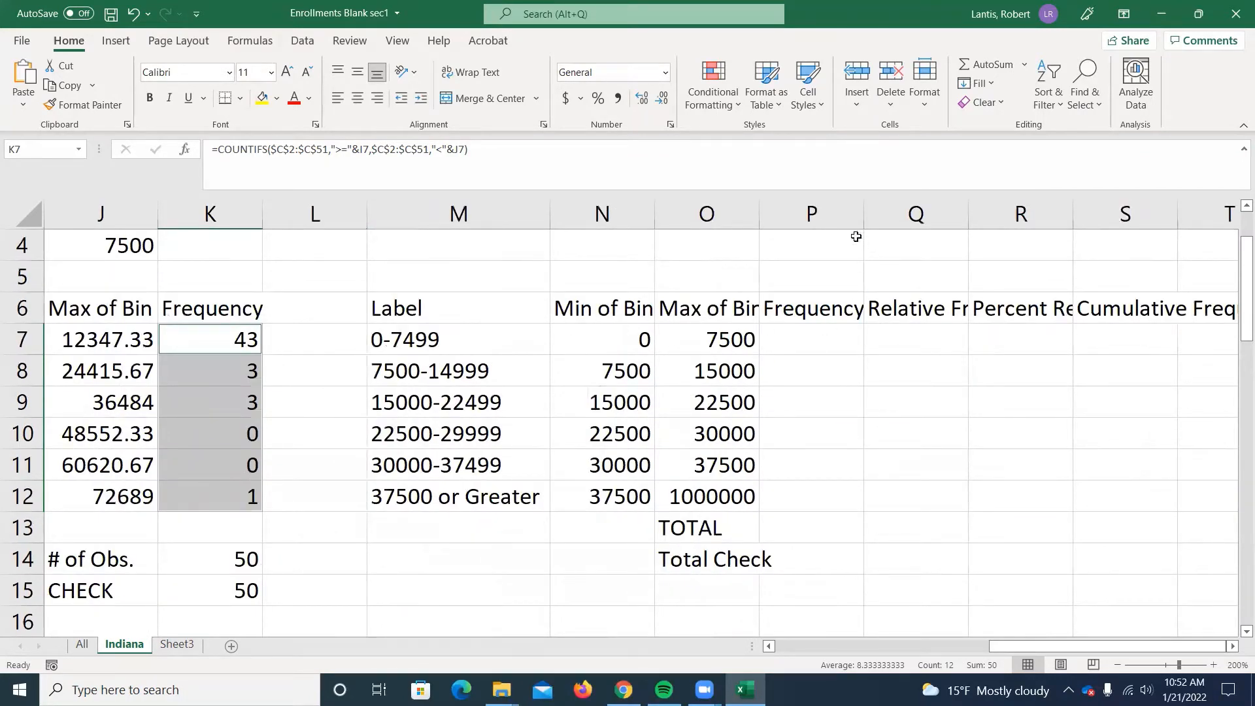
{"action": "double_click", "coordinate": [758, 222]}
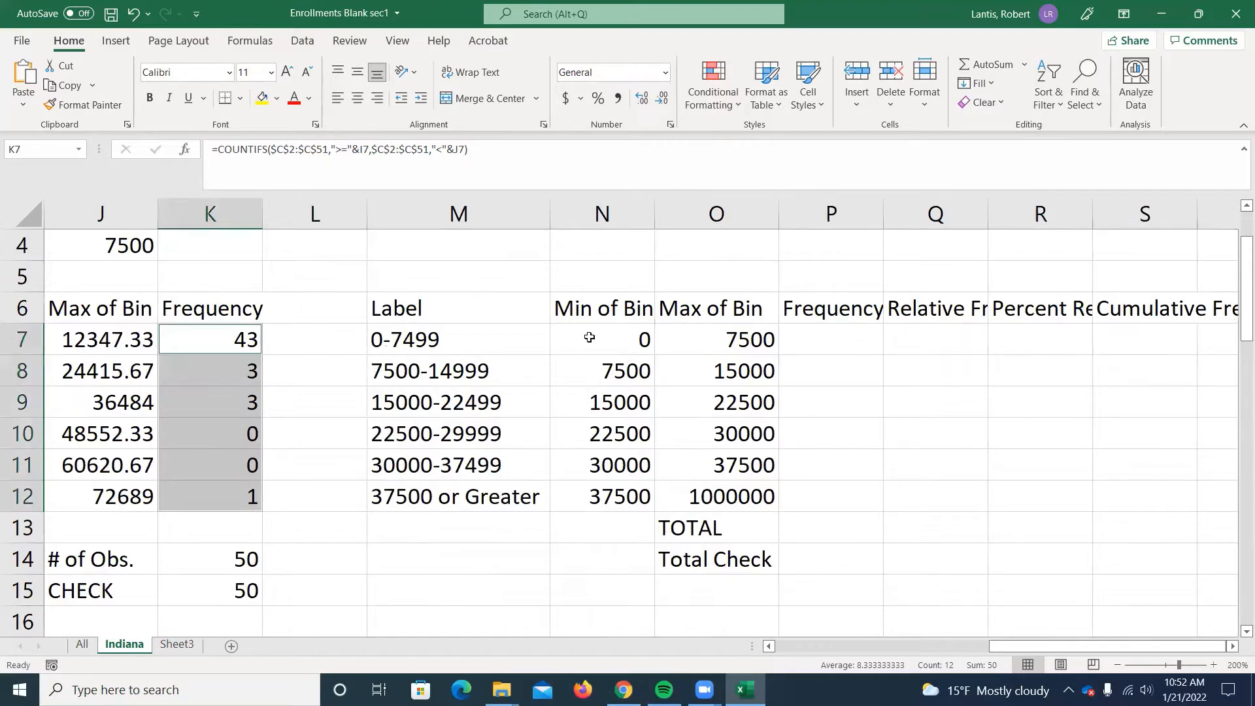
Examine the first bin label in M7 of the second frequency table and the bin length in J4.
{"action": "left_click", "coordinate": [399, 341]}
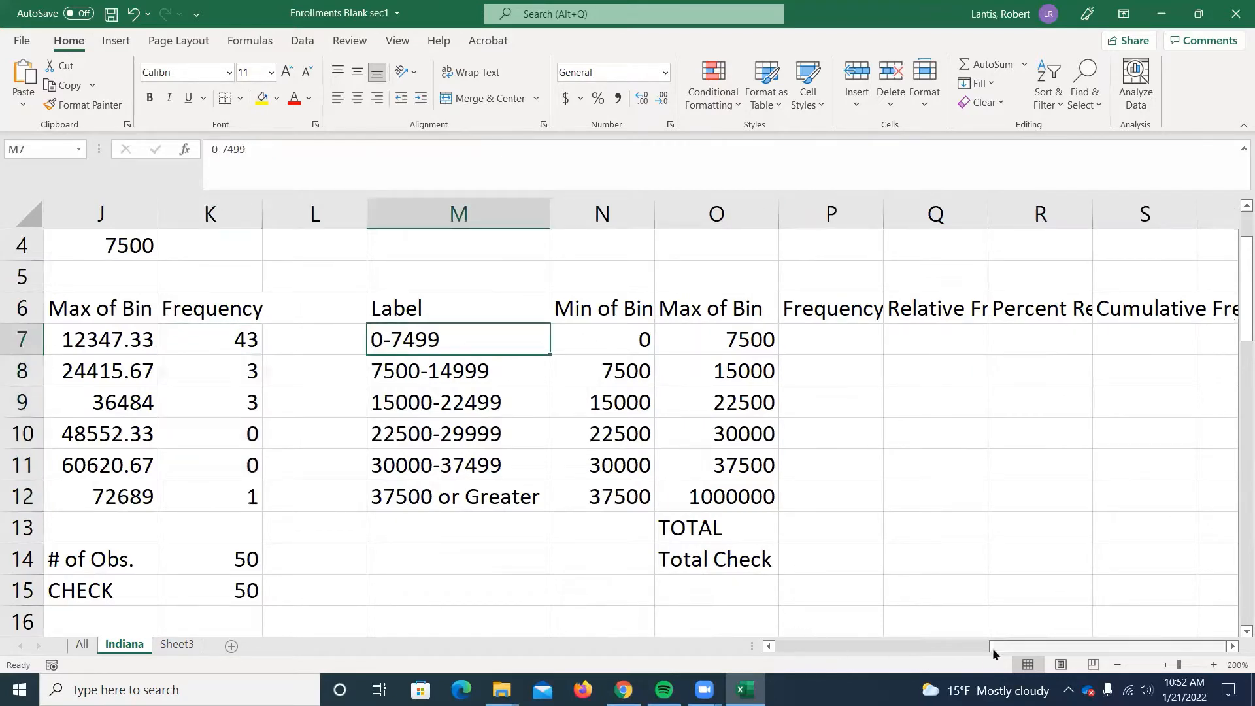
{"action": "left_click_drag", "start_coordinate": [996, 647], "coordinate": [857, 594]}
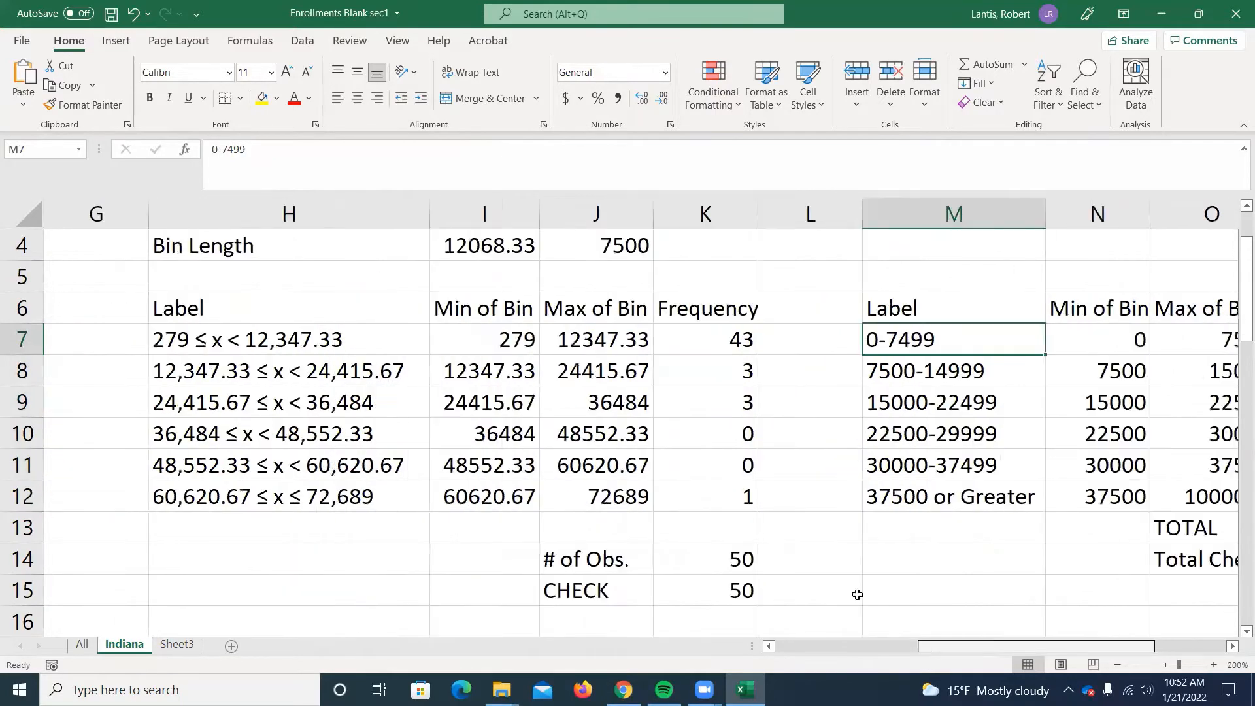
{"action": "left_click", "coordinate": [622, 251]}
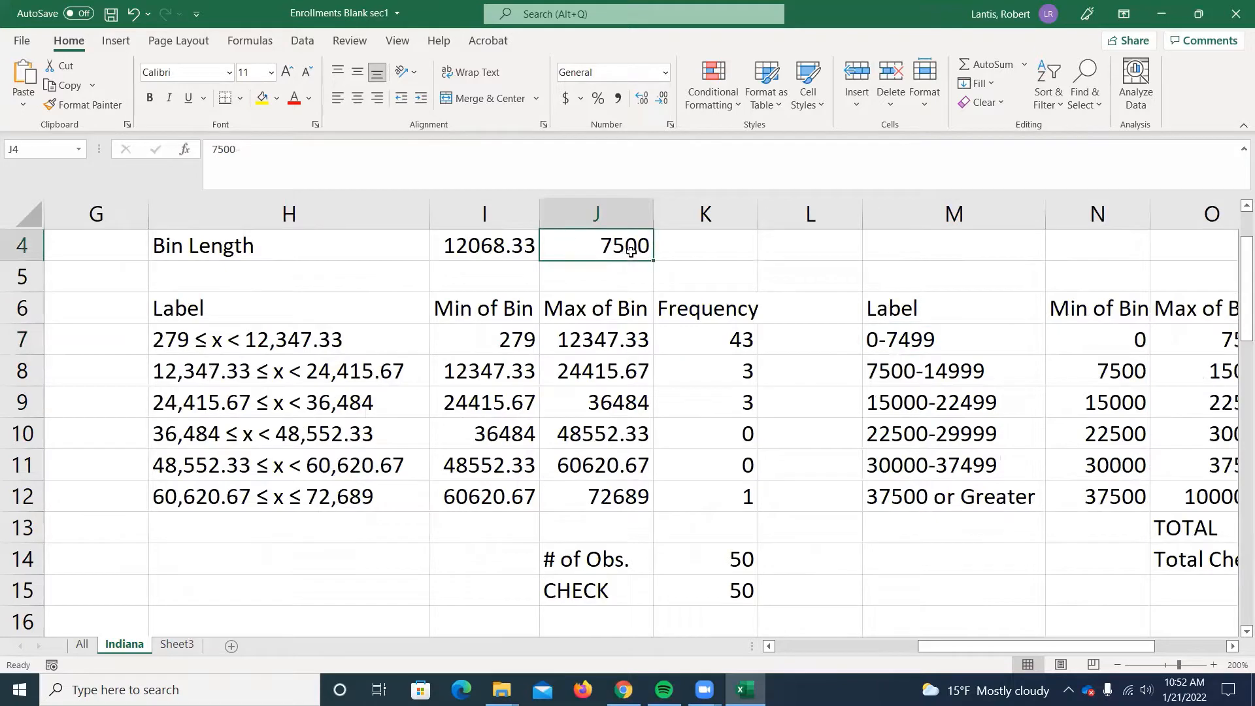
{"action": "left_click_drag", "start_coordinate": [932, 645], "coordinate": [1004, 645]}
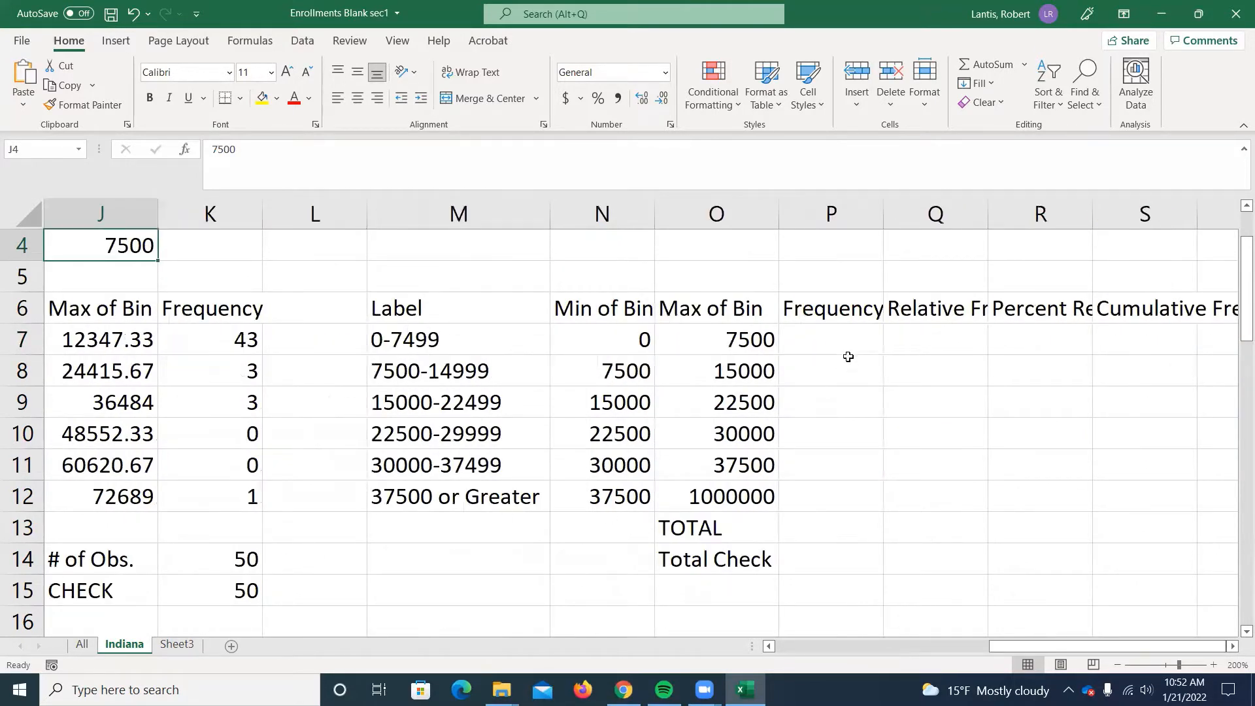
Begin a COUNTIFS formula in P7 with the enrollment values C2:C51 as the first criteria range.
{"action": "left_click", "coordinate": [836, 339]}
{"action": "type", "text": "=countifs("}
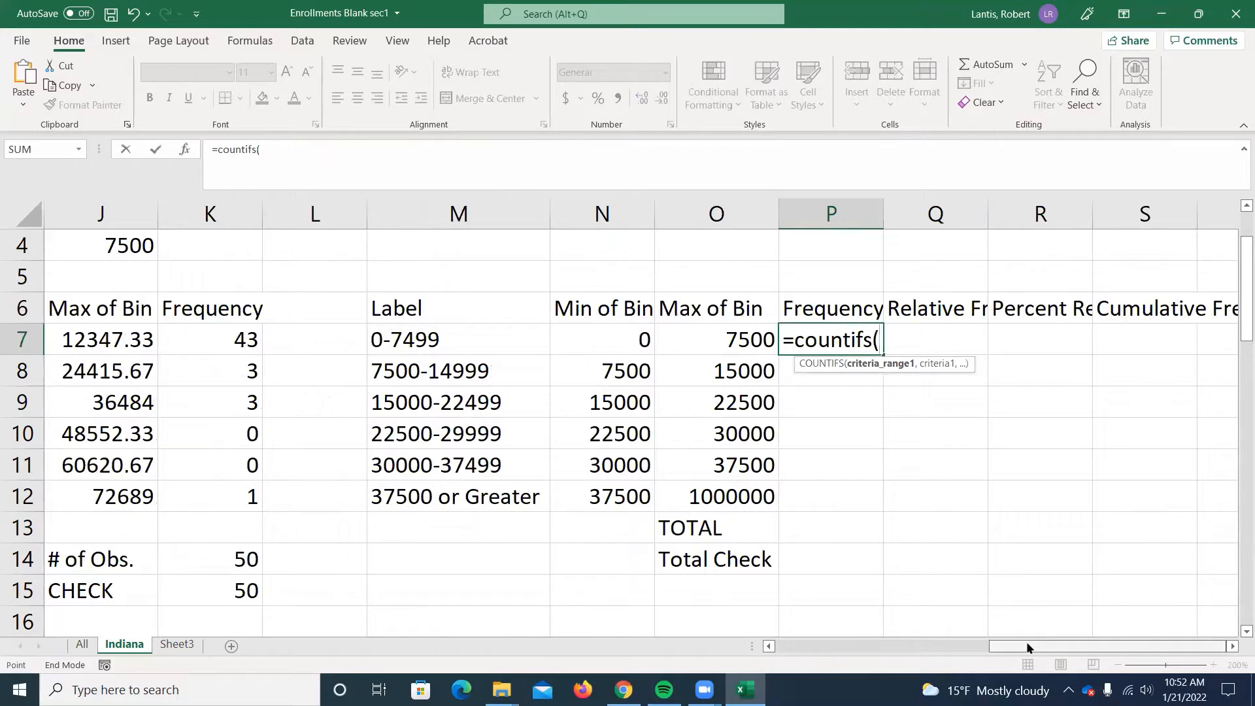
{"action": "left_click_drag", "start_coordinate": [1027, 647], "coordinate": [716, 525]}
{"action": "scroll", "coordinate": [621, 281], "scroll_direction": "up", "scroll_amount": 1}
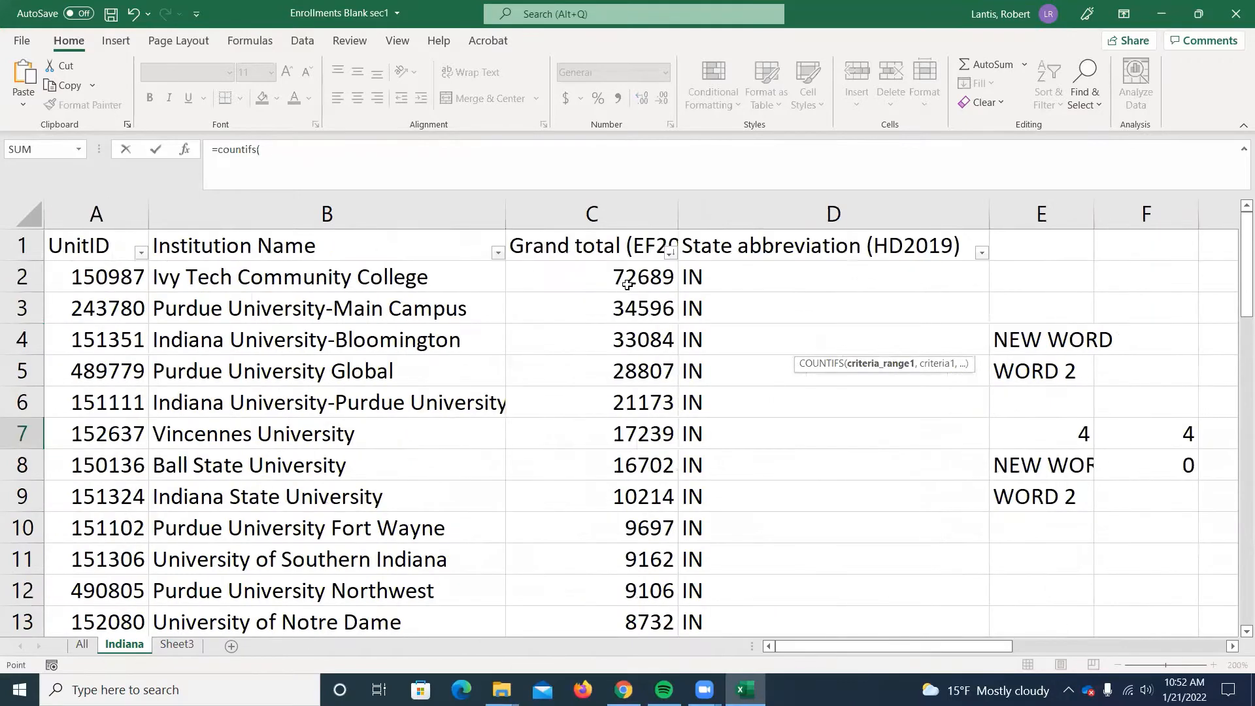
{"action": "left_click", "coordinate": [627, 284]}
{"action": "key", "text": "ctrl+shift+Down"}
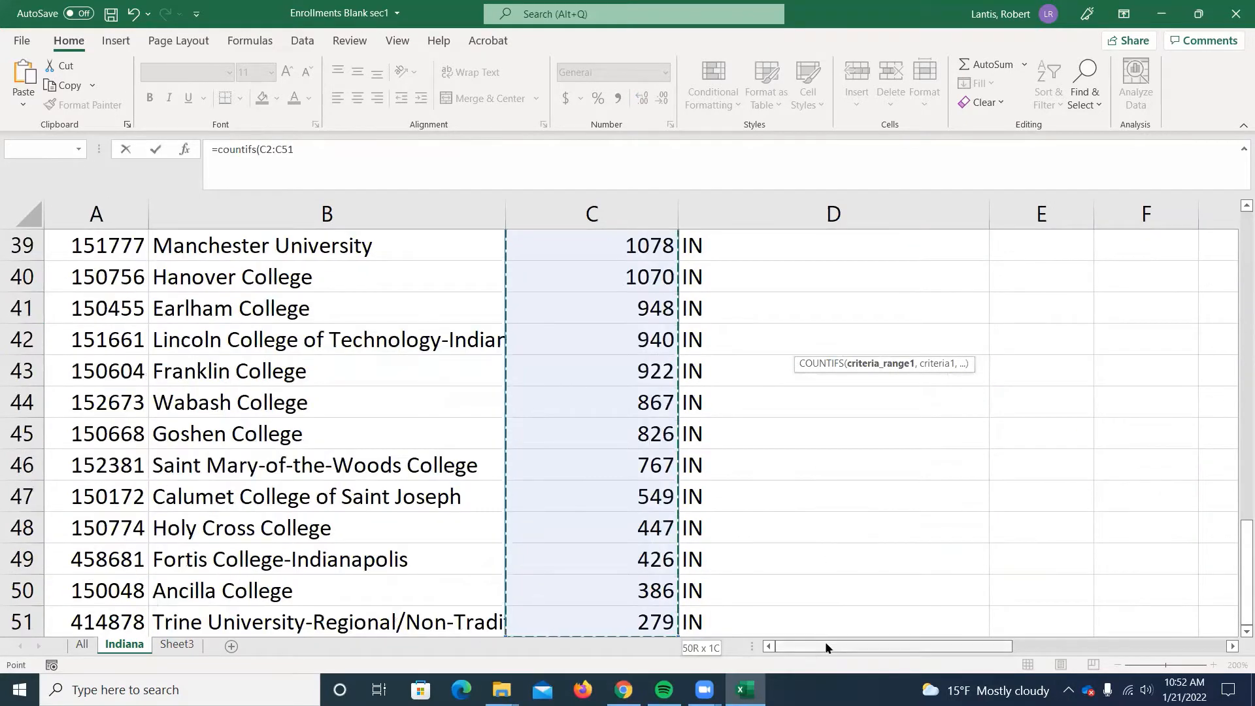
{"action": "left_click_drag", "start_coordinate": [825, 644], "coordinate": [1043, 650]}
{"action": "scroll", "coordinate": [860, 456], "scroll_direction": "up", "scroll_amount": 5}
{"action": "scroll", "coordinate": [860, 457], "scroll_direction": "up", "scroll_amount": 8}
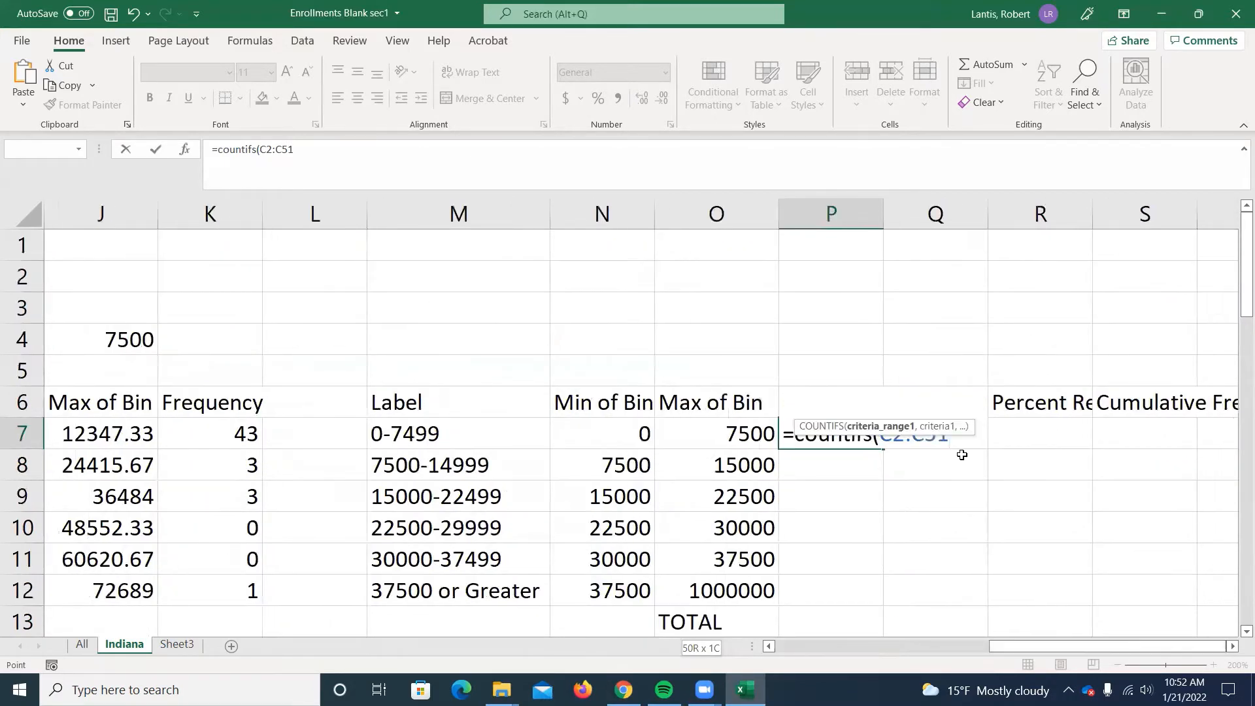
{"action": "scroll", "coordinate": [960, 449], "scroll_direction": "down", "scroll_amount": 1}
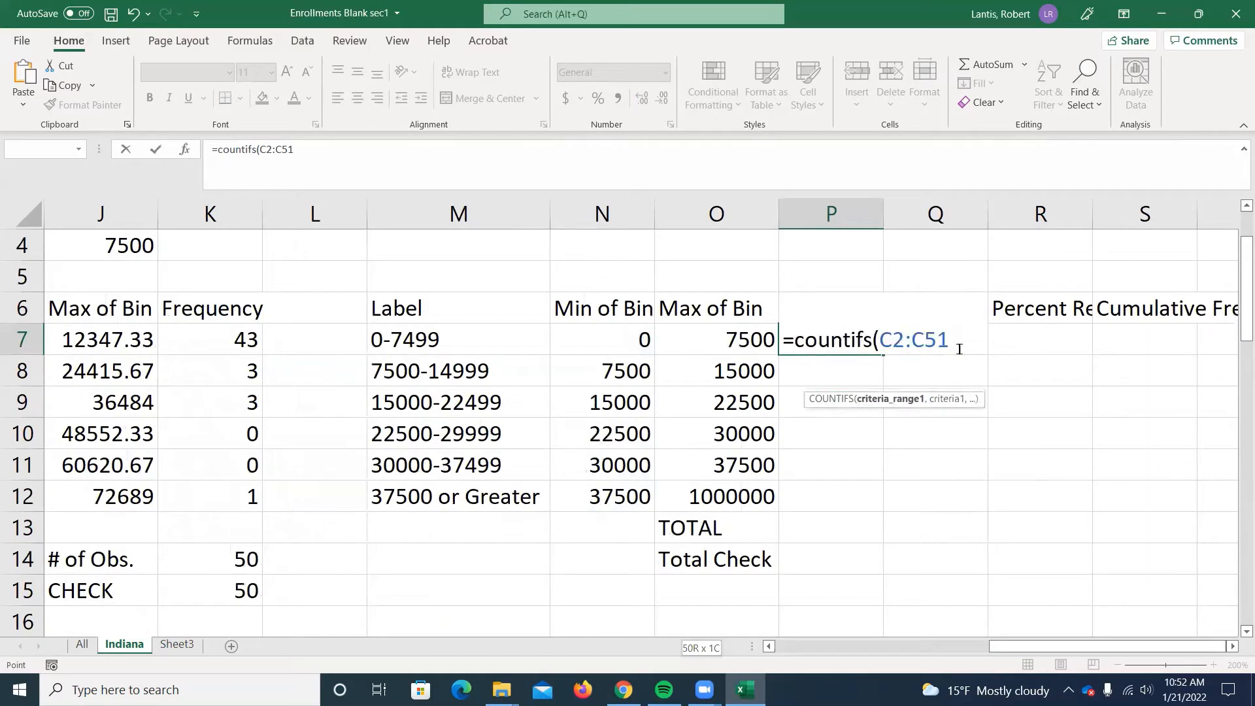
{"action": "type", "text": ","}
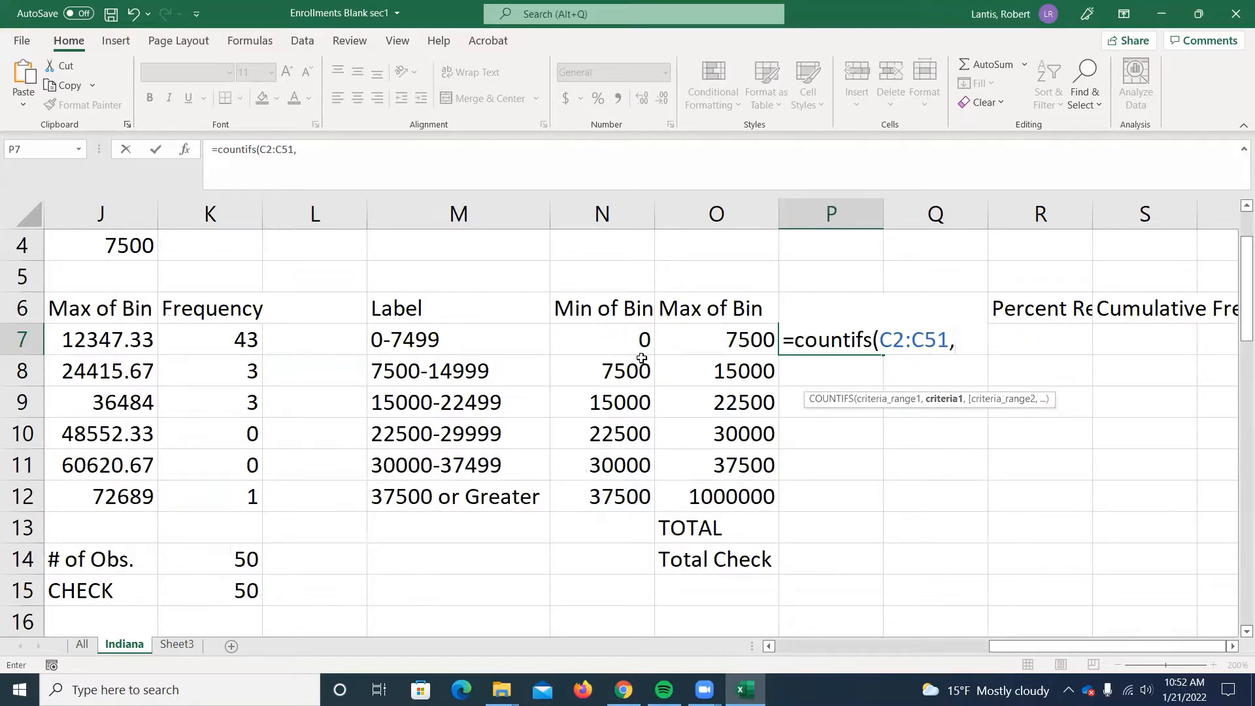
{"action": "type", "text": "\">="}
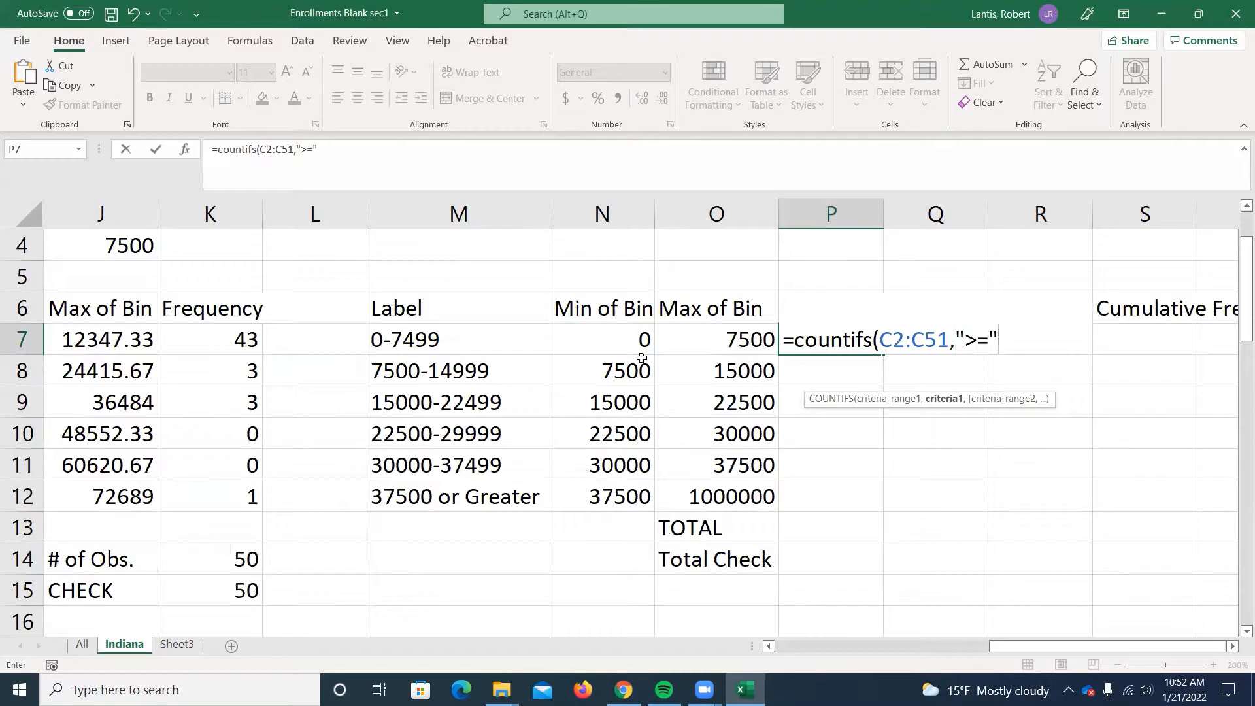
{"action": "type", "text": "\"&"}
Add the first criterion ">="&N7 to the COUNTIFS formula, using the bin's minimum.
{"action": "left_click", "coordinate": [627, 340]}
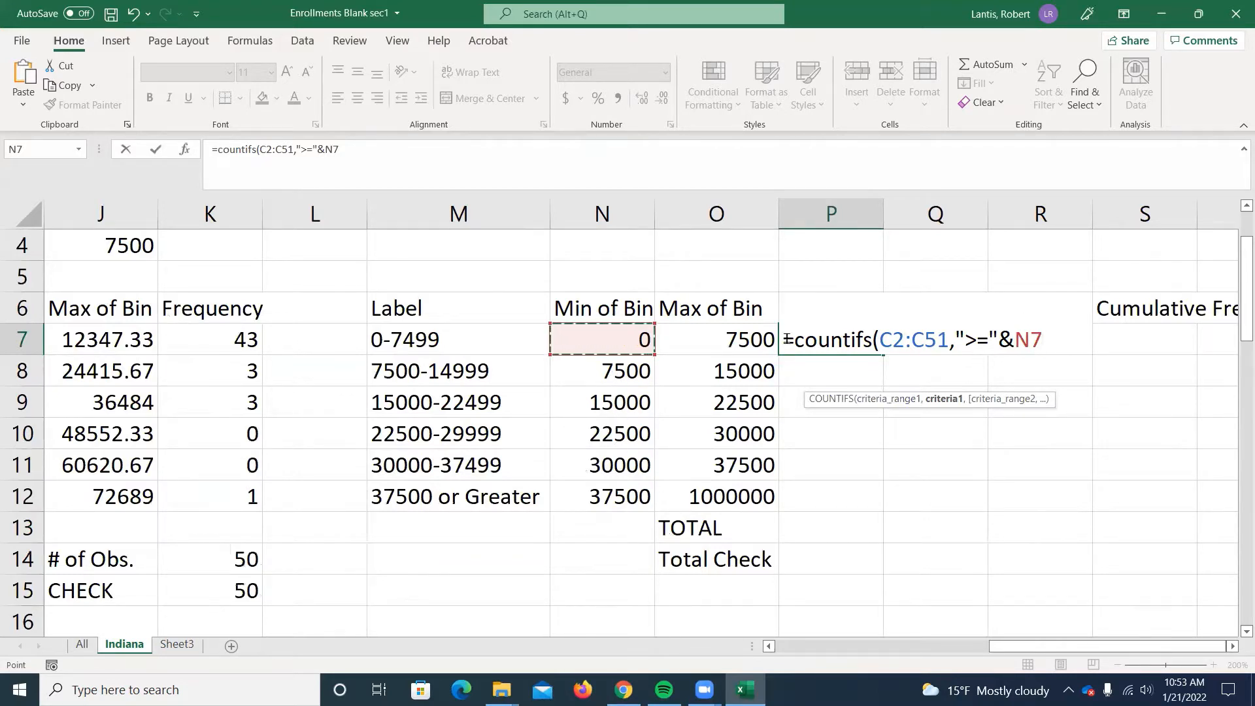
{"action": "type", "text": ","}
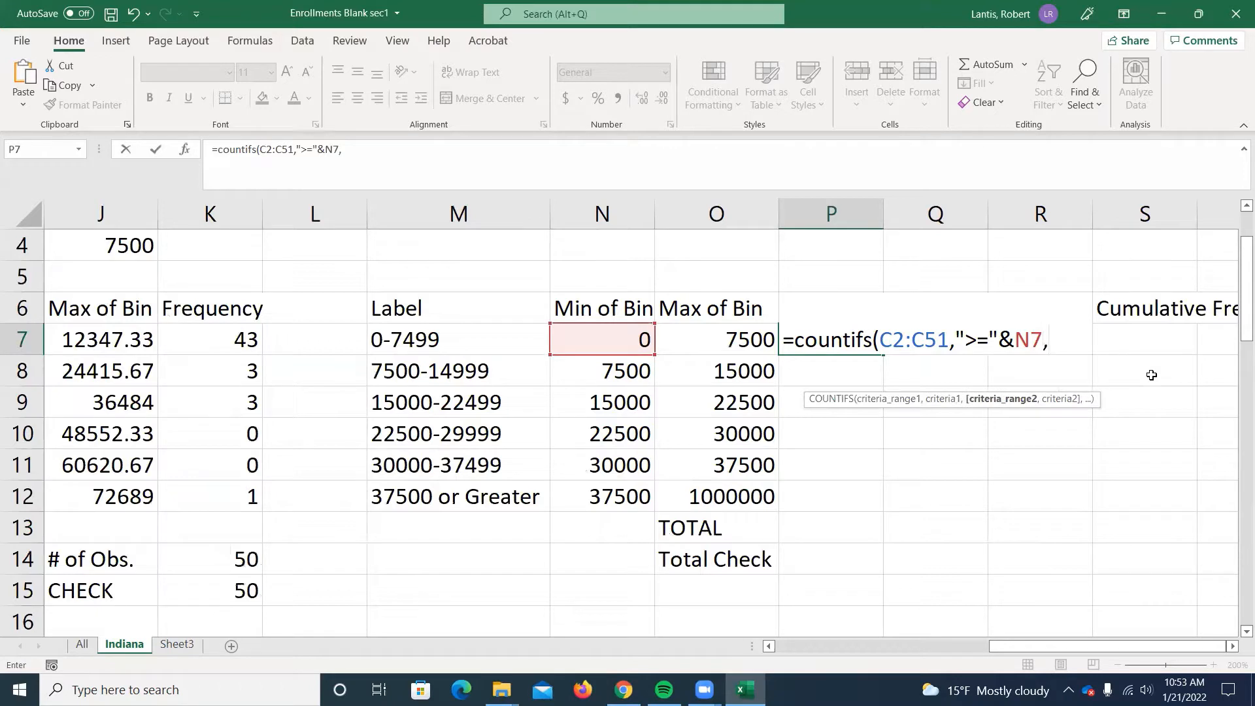
{"action": "type", "text": "C2:C51,"}
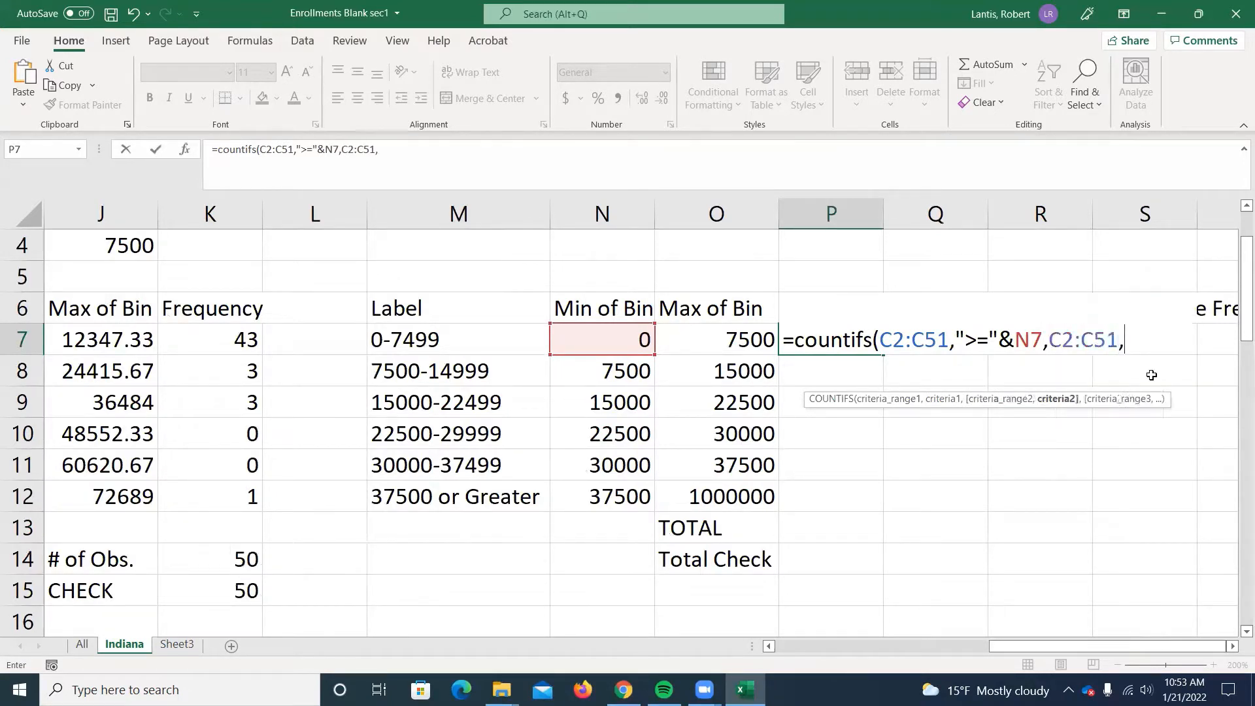
Add C2:C51 as the second criteria range with the criterion "<"&O7, and close the COUNTIFS formula.
{"action": "type", "text": "\"<\"&"}
{"action": "left_click", "coordinate": [686, 335]}
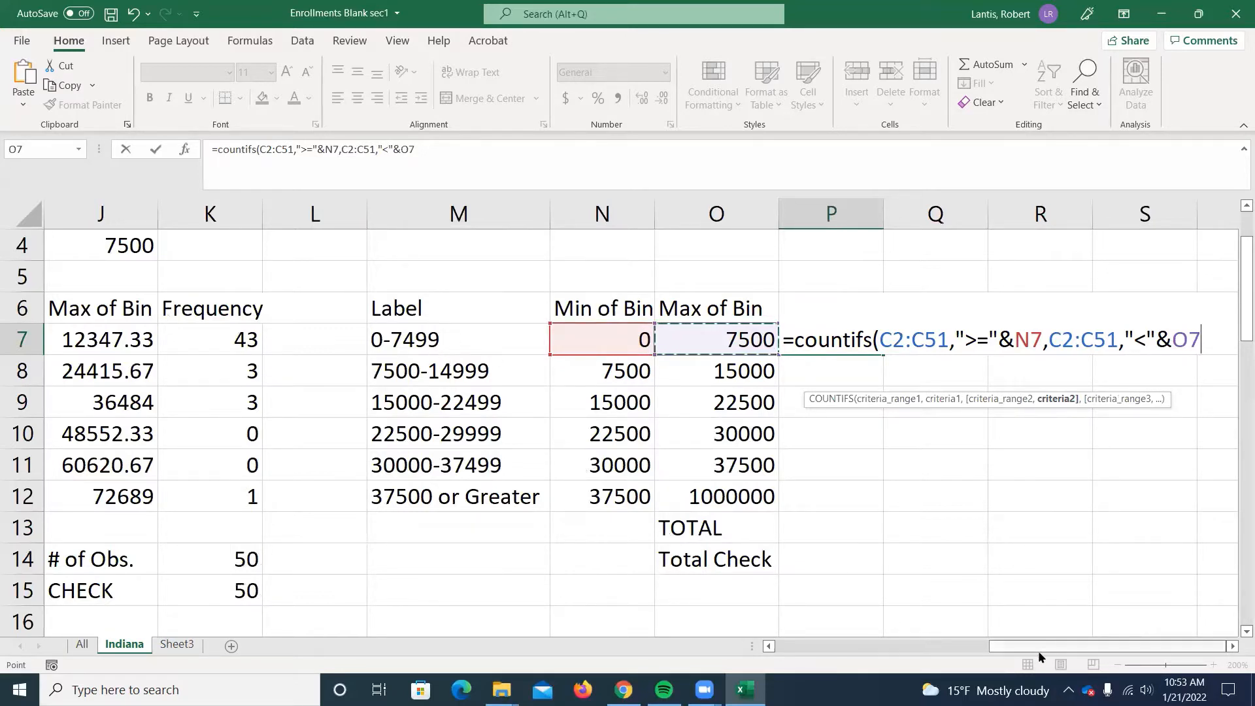
{"action": "left_click_drag", "start_coordinate": [1037, 650], "coordinate": [945, 651]}
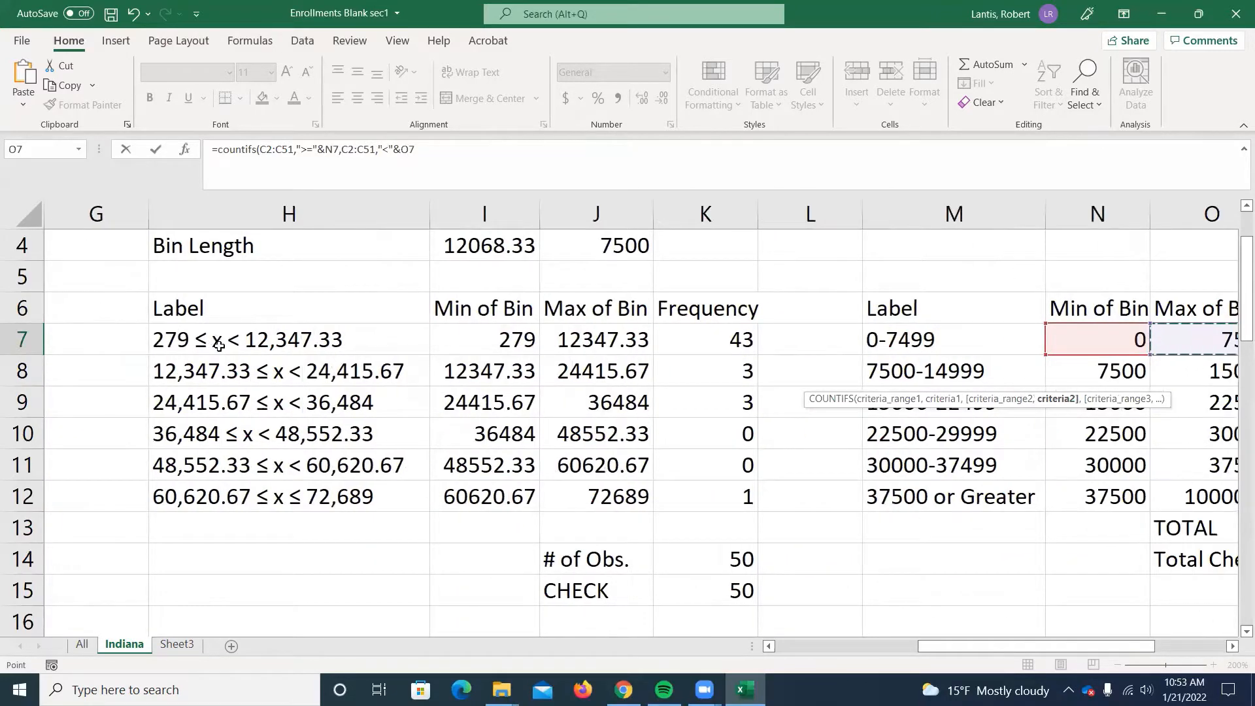
{"action": "left_click_drag", "start_coordinate": [934, 645], "coordinate": [1017, 647]}
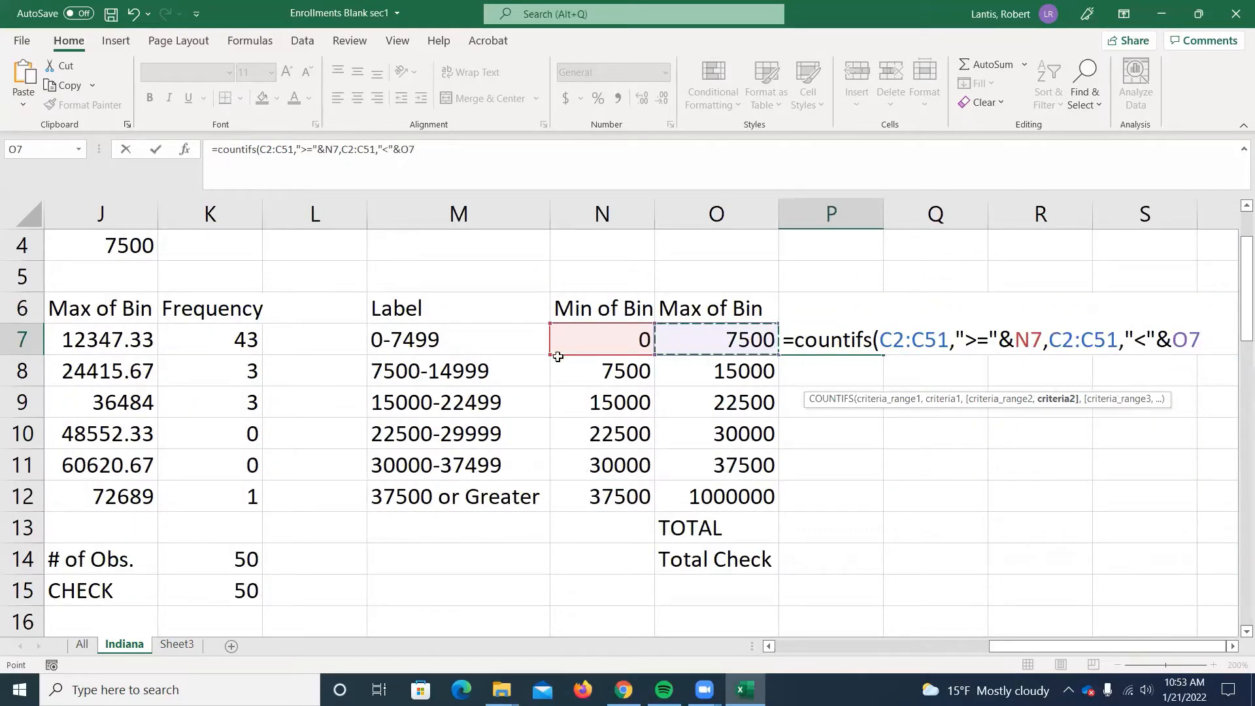
{"action": "type", "text": ")"}
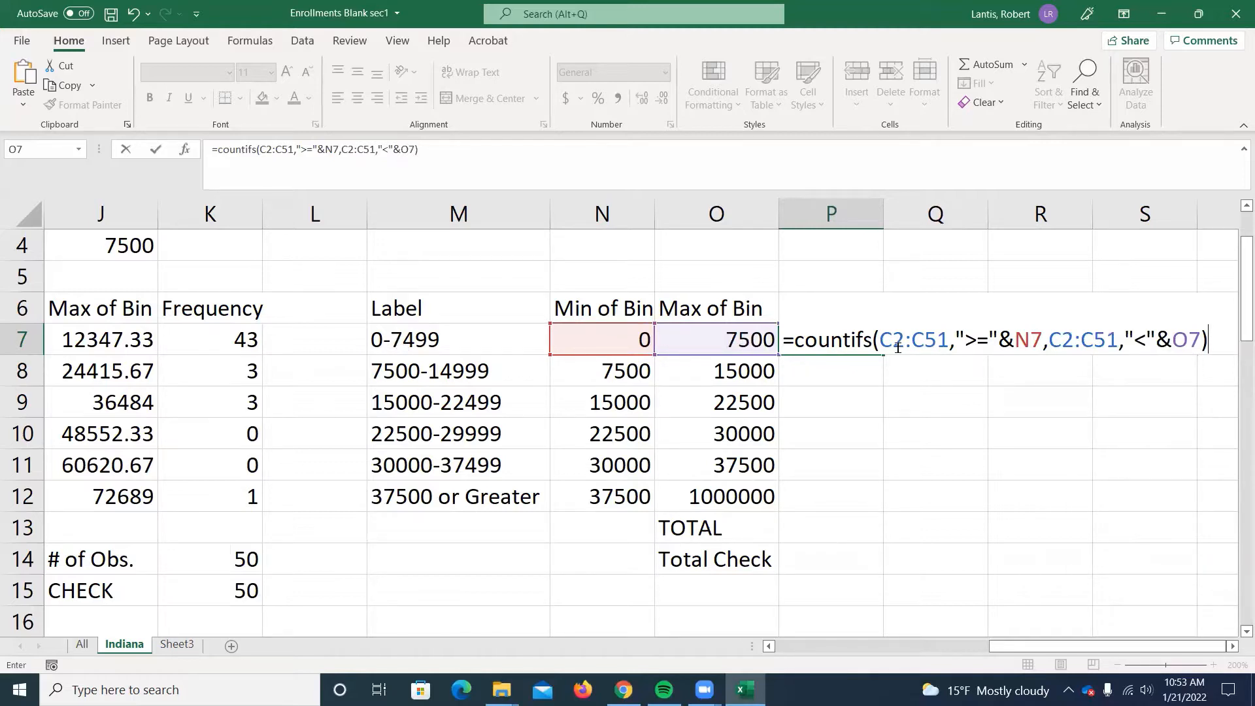
Make both C2:C51 ranges in the COUNTIFS formula absolute as $C$2:$C$51 and enter the formula in P7.
{"action": "left_click_drag", "start_coordinate": [880, 340], "coordinate": [948, 341]}
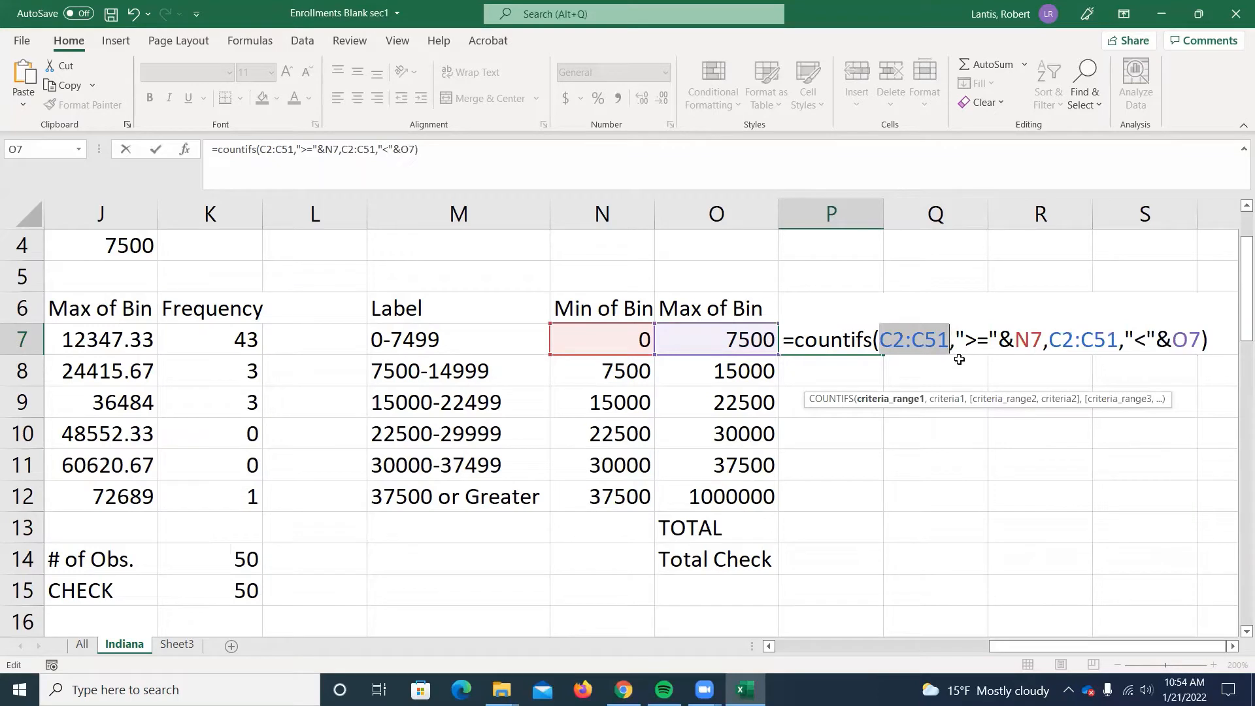
{"action": "key", "text": "F4"}
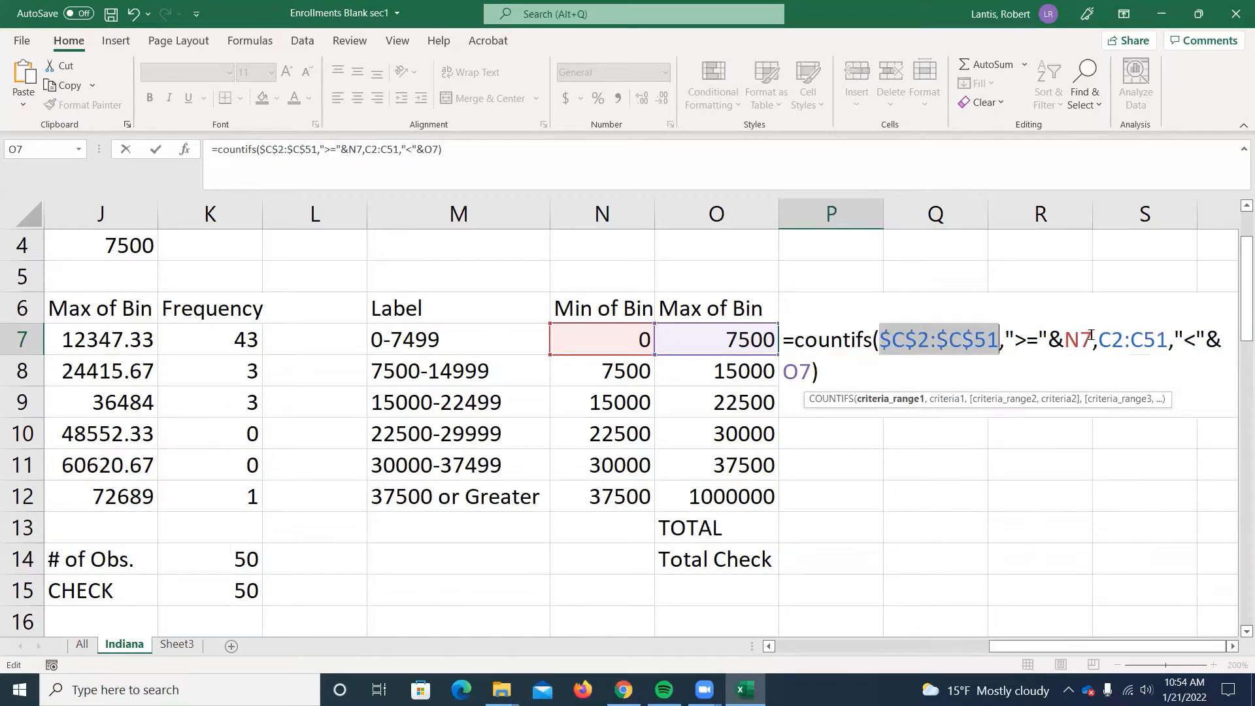
{"action": "left_click_drag", "start_coordinate": [1098, 340], "coordinate": [1169, 341]}
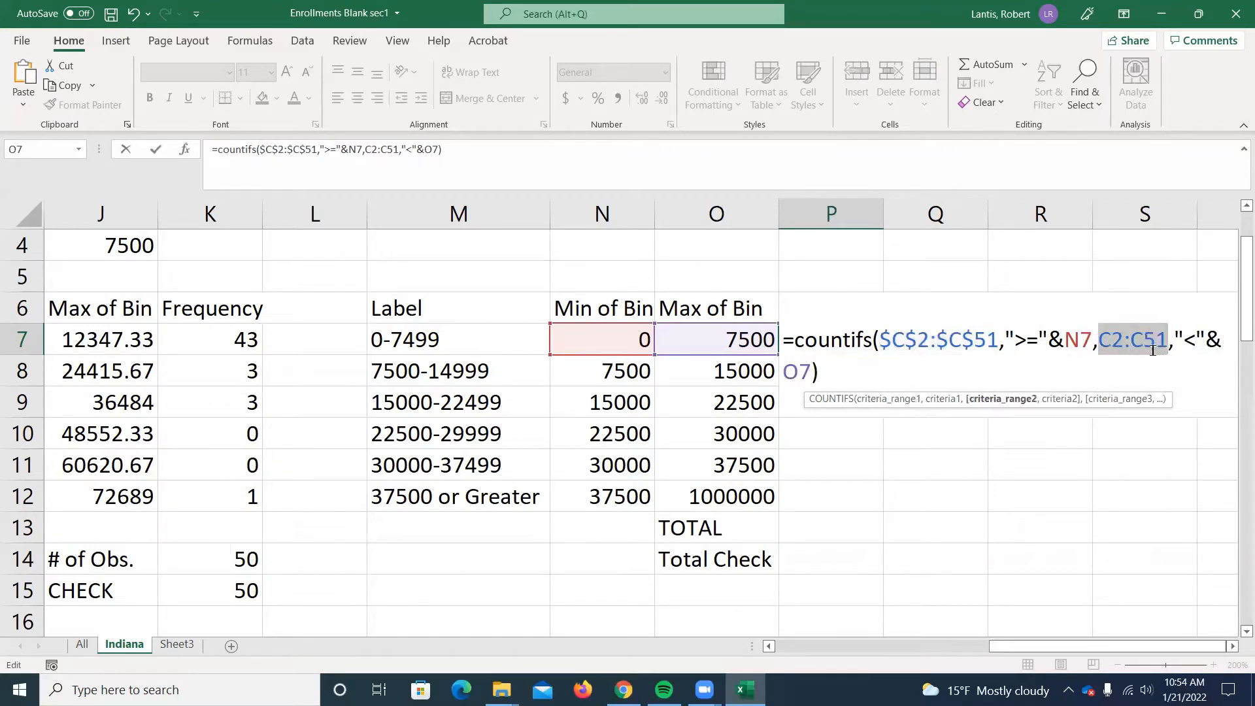
{"action": "key", "text": "F4"}
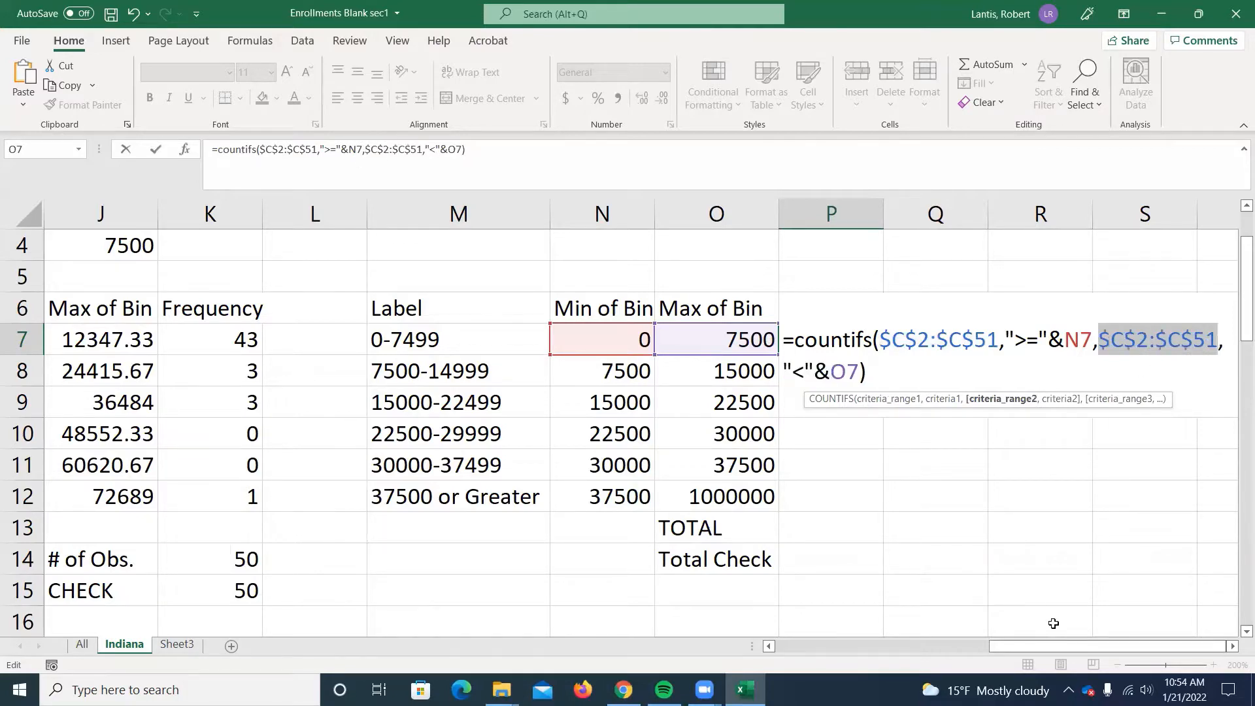
{"action": "left_click", "coordinate": [1232, 646]}
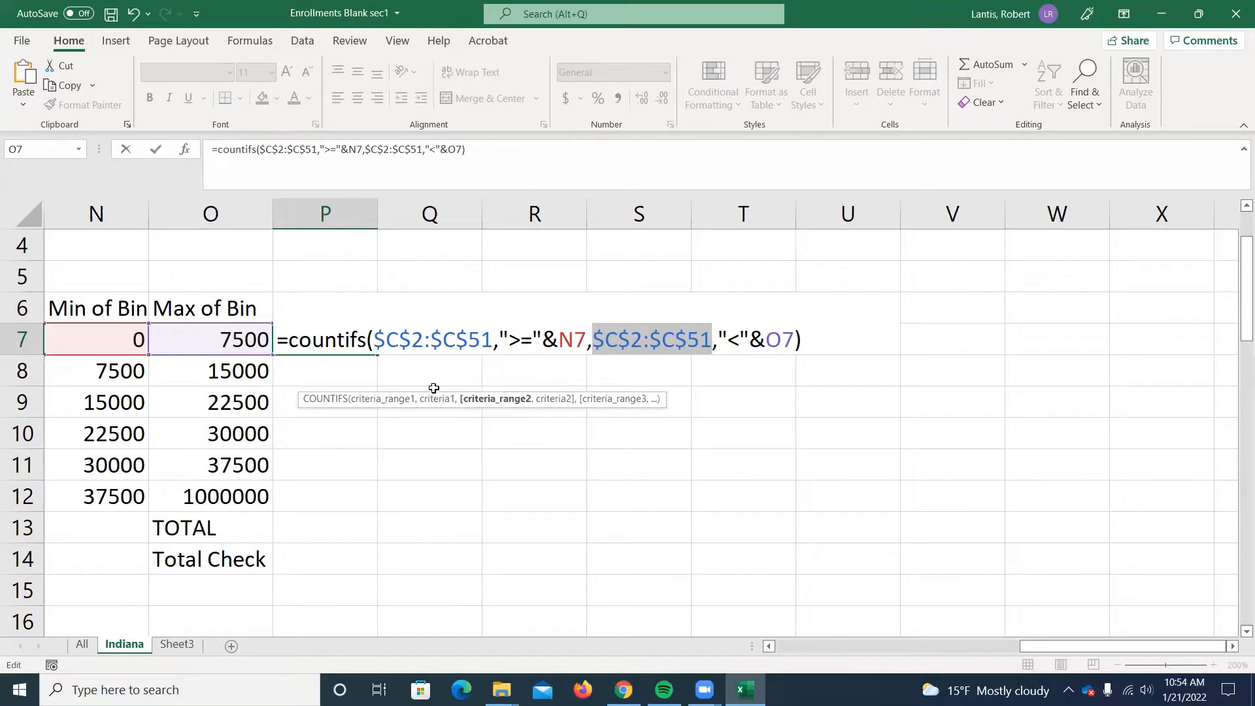
{"action": "key", "text": "Return"}
Fill the COUNTIFS formula from P7 down to P12 for the remaining bins.
{"action": "left_click", "coordinate": [356, 345]}
{"action": "left_click_drag", "start_coordinate": [379, 354], "coordinate": [347, 497]}
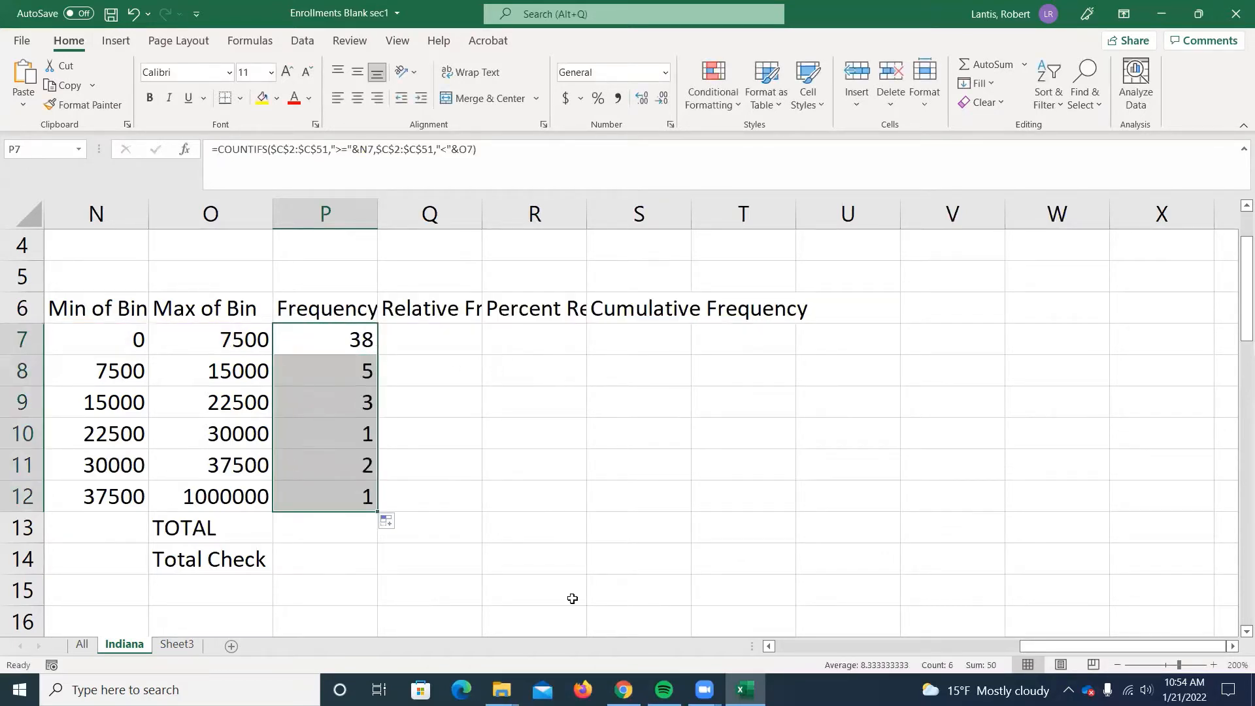
{"action": "left_click_drag", "start_coordinate": [1034, 651], "coordinate": [1026, 651]}
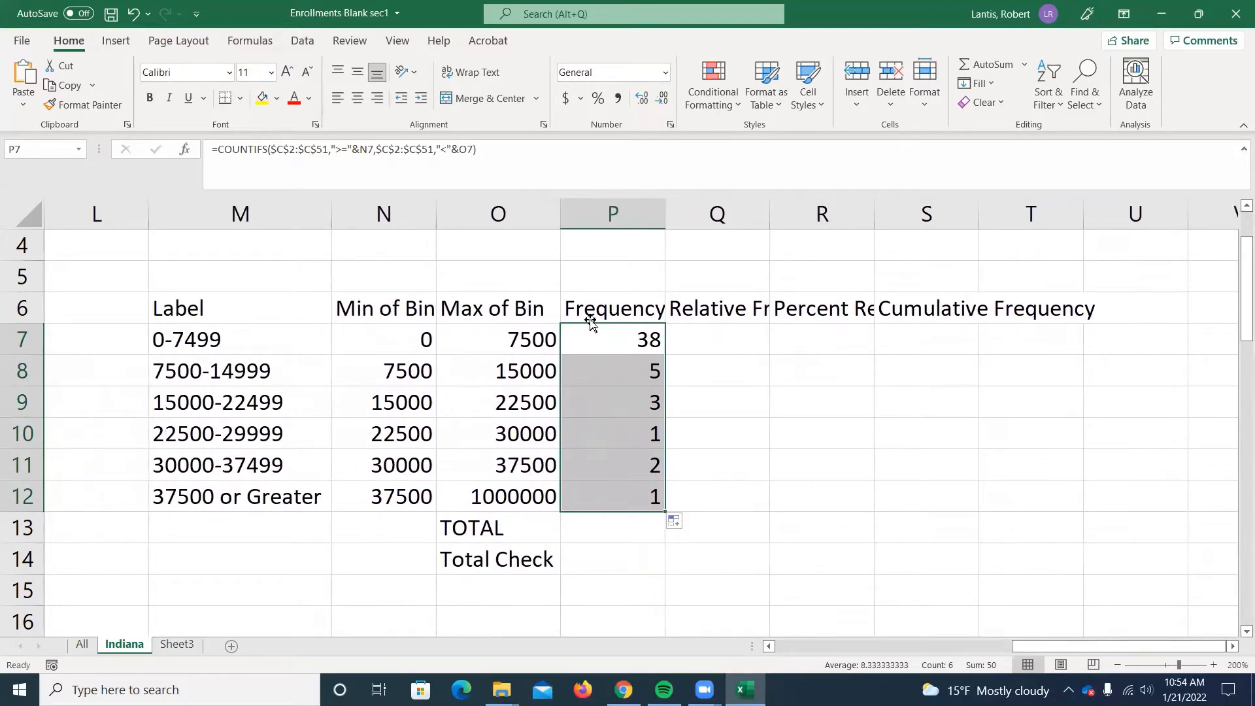
{"action": "mouse_move", "coordinate": [1020, 646]}
{"action": "left_mouse_down"}
{"action": "mouse_move", "coordinate": [961, 646]}
{"action": "mouse_move", "coordinate": [1003, 646]}
{"action": "left_mouse_up"}
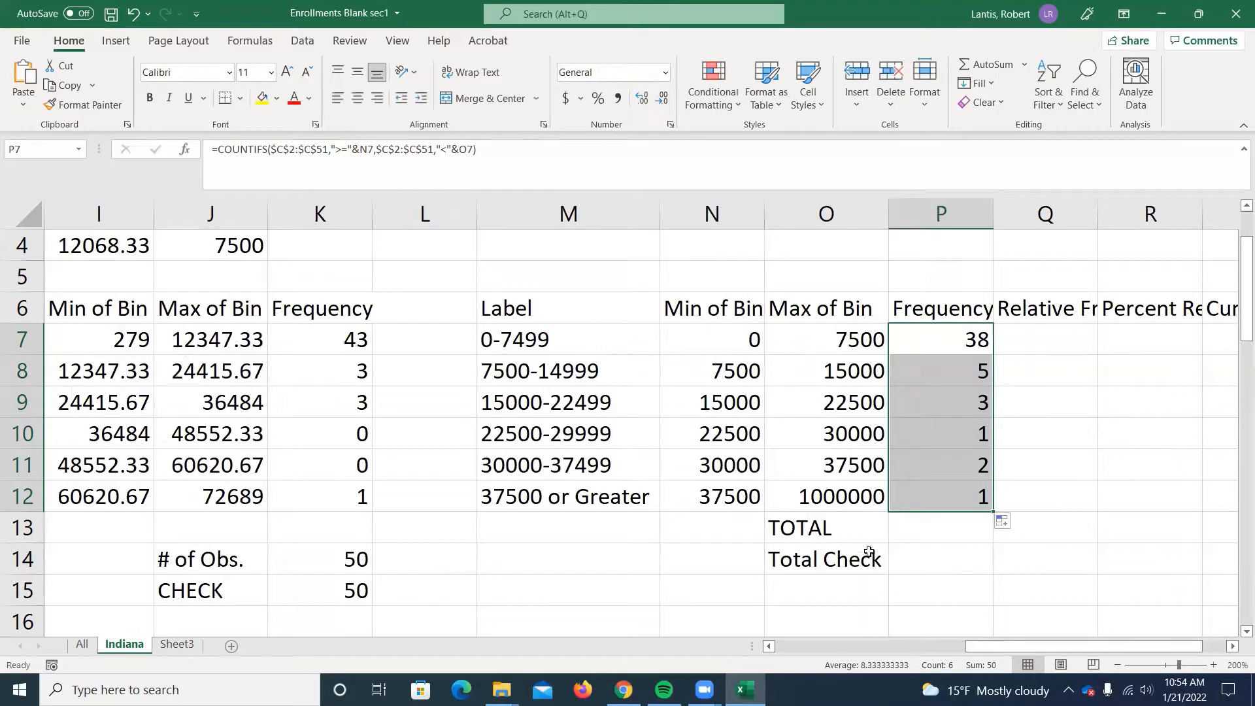
Examine the last bin's label, limits and COUNTIFS formula in row 12, and select the TOTAL frequency cell P13.
{"action": "left_click", "coordinate": [531, 497]}
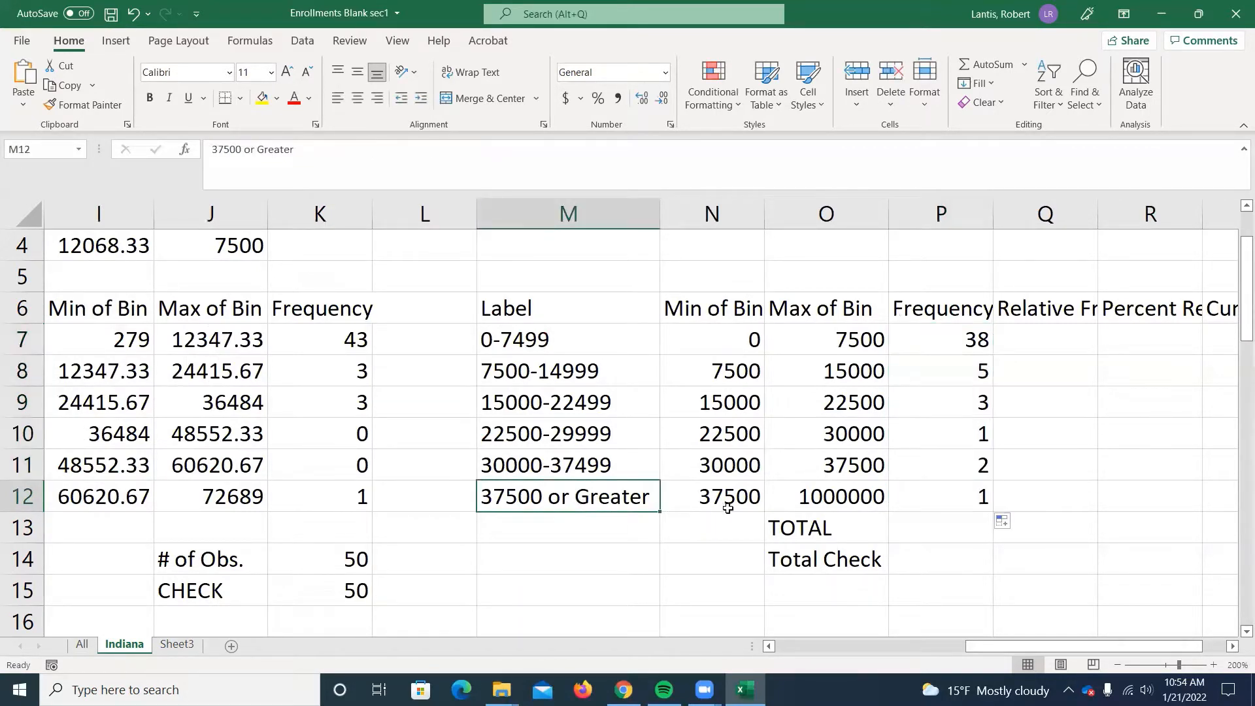
{"action": "left_click", "coordinate": [826, 497]}
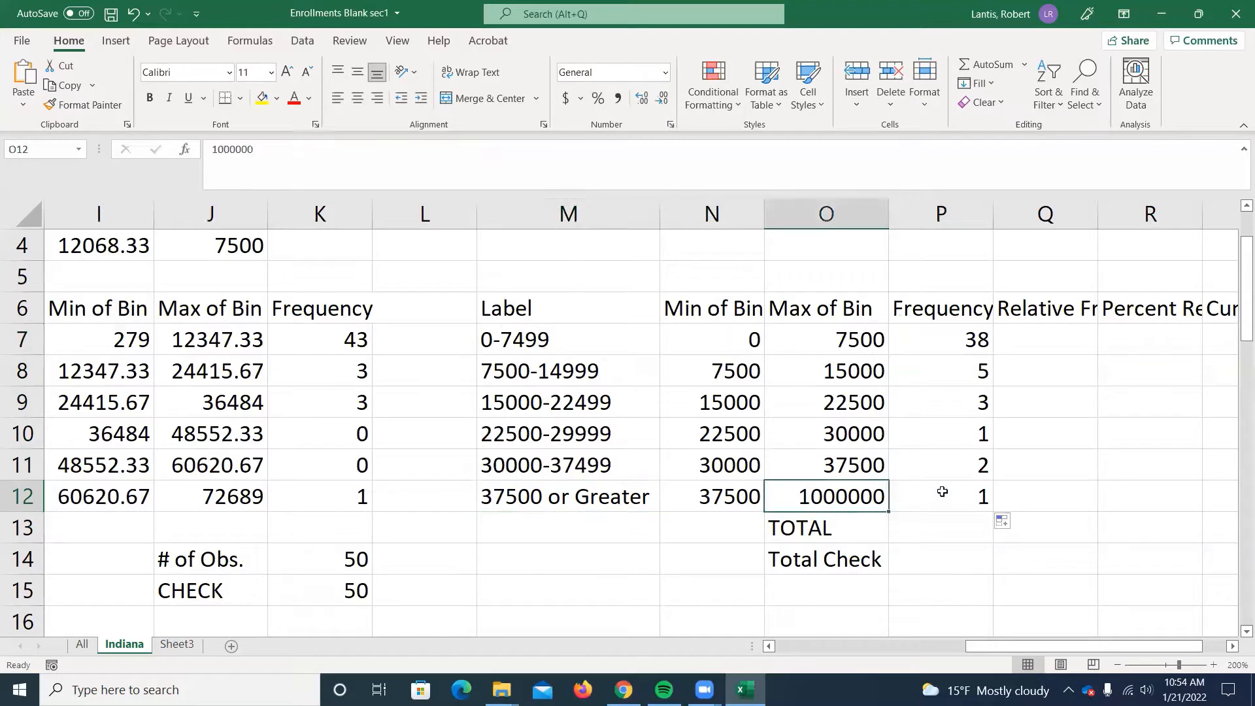
{"action": "double_click", "coordinate": [943, 495]}
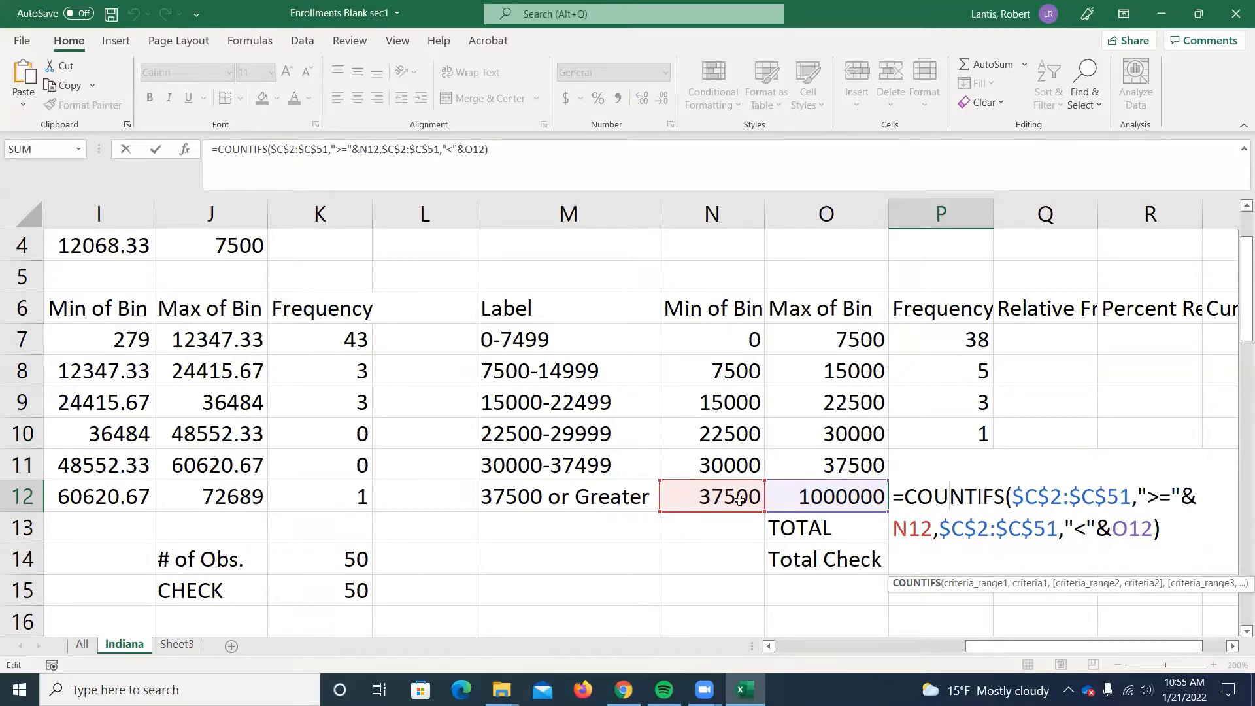
{"action": "key", "text": "Return"}
{"action": "left_click", "coordinate": [712, 502]}
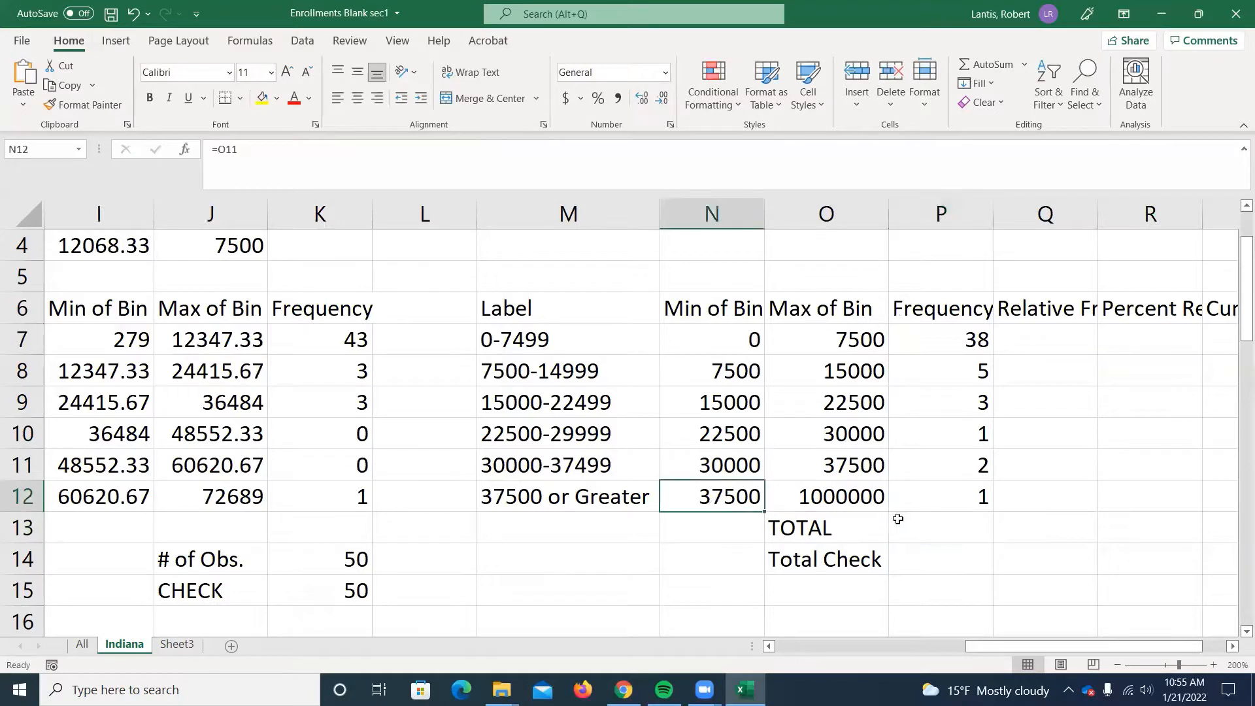
{"action": "left_click", "coordinate": [841, 500]}
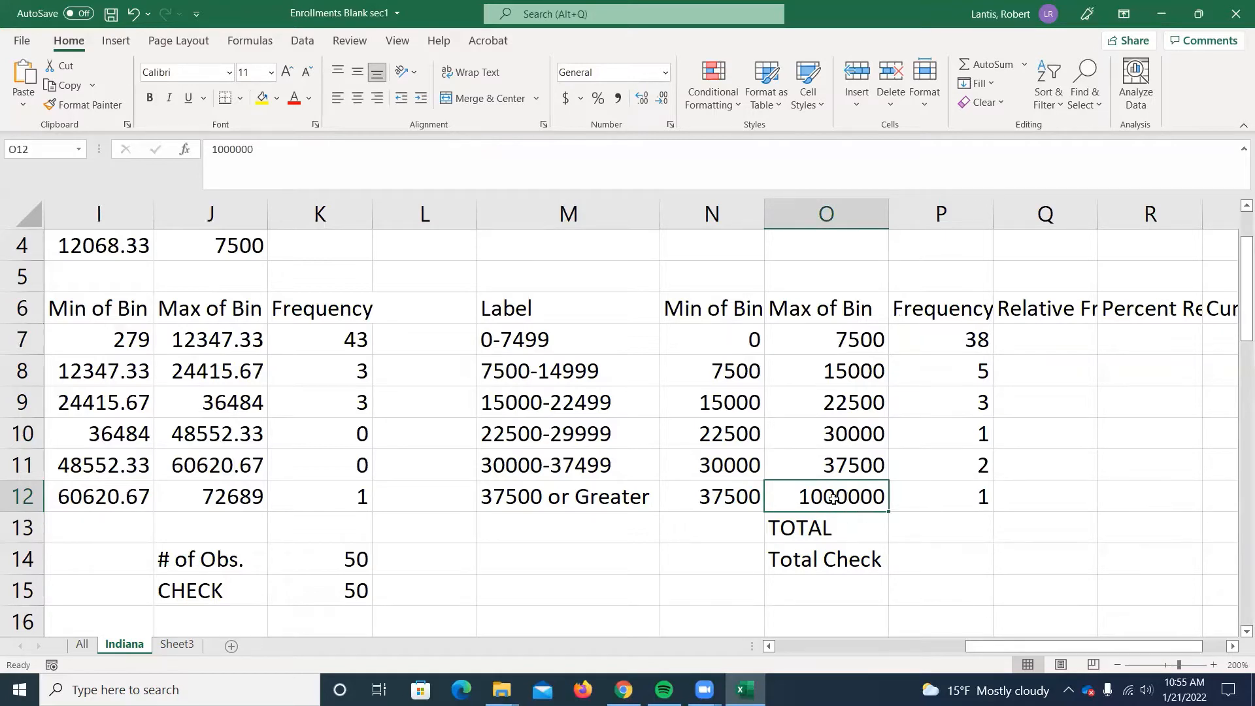
{"action": "left_click", "coordinate": [987, 530]}
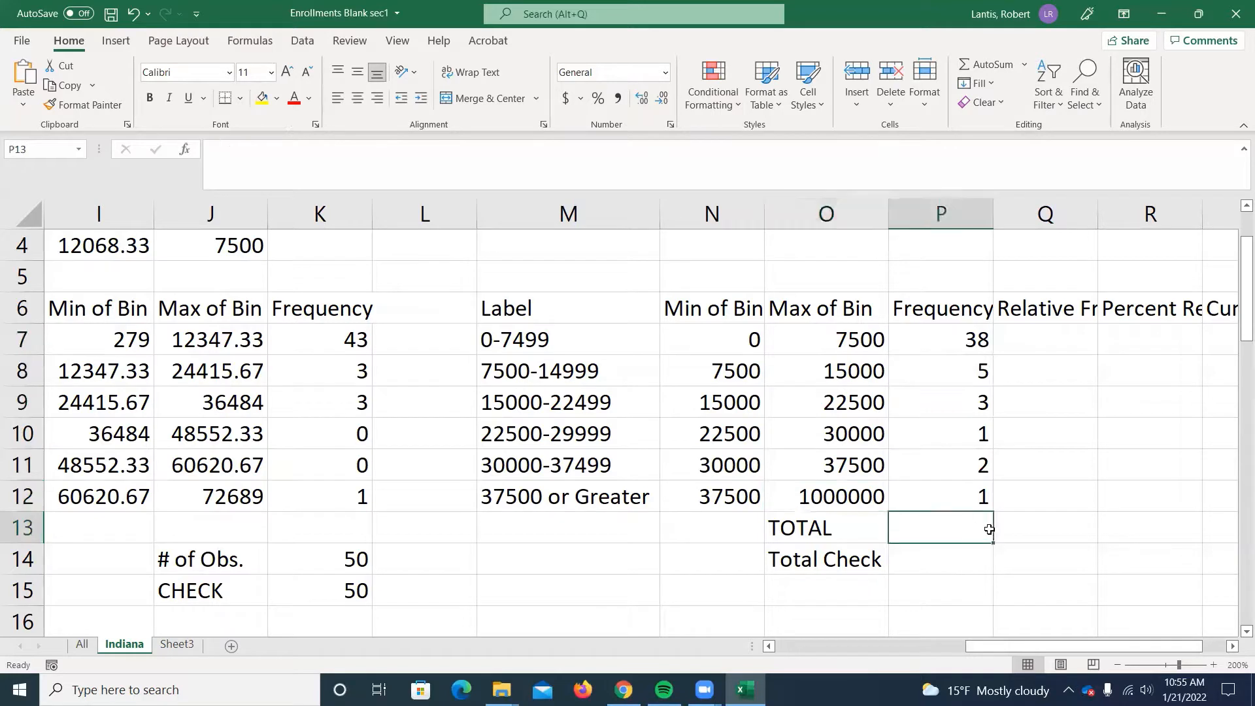
Total the bin frequencies in P13 with a SUM of P7:P12.
{"action": "type", "text": "=sum"}
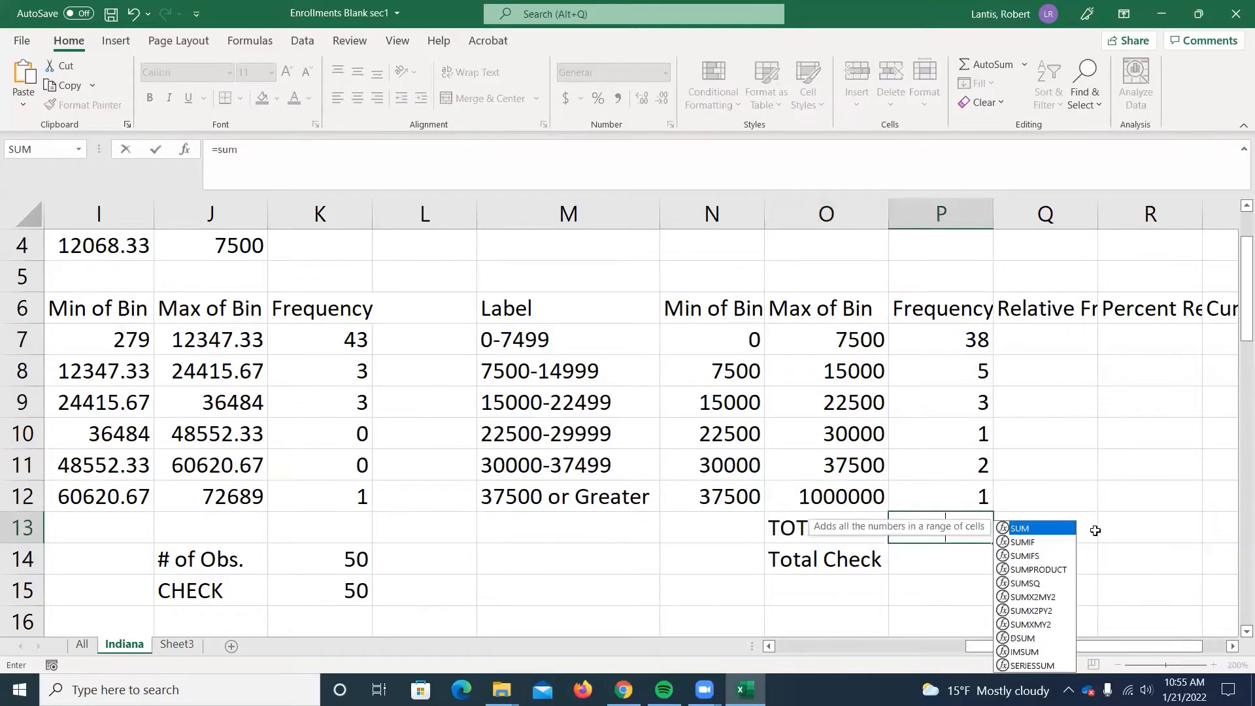
{"action": "type", "text": "(=sum("}
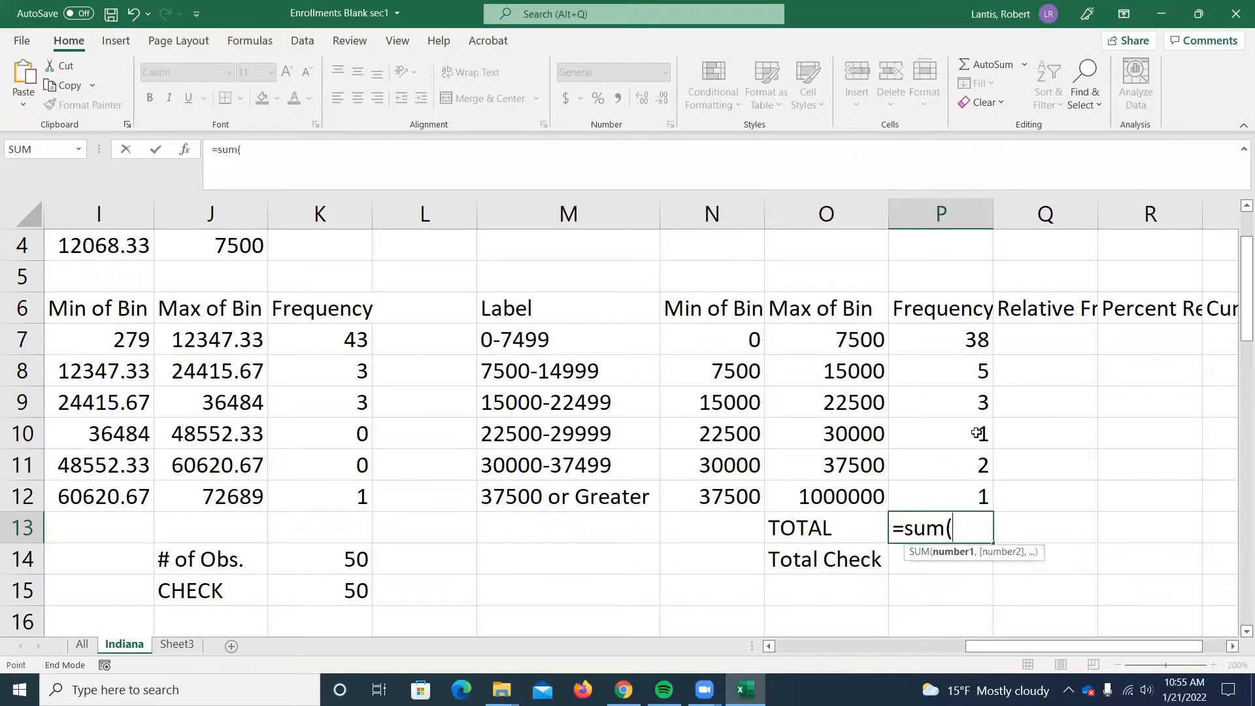
{"action": "left_click_drag", "start_coordinate": [954, 348], "coordinate": [963, 488]}
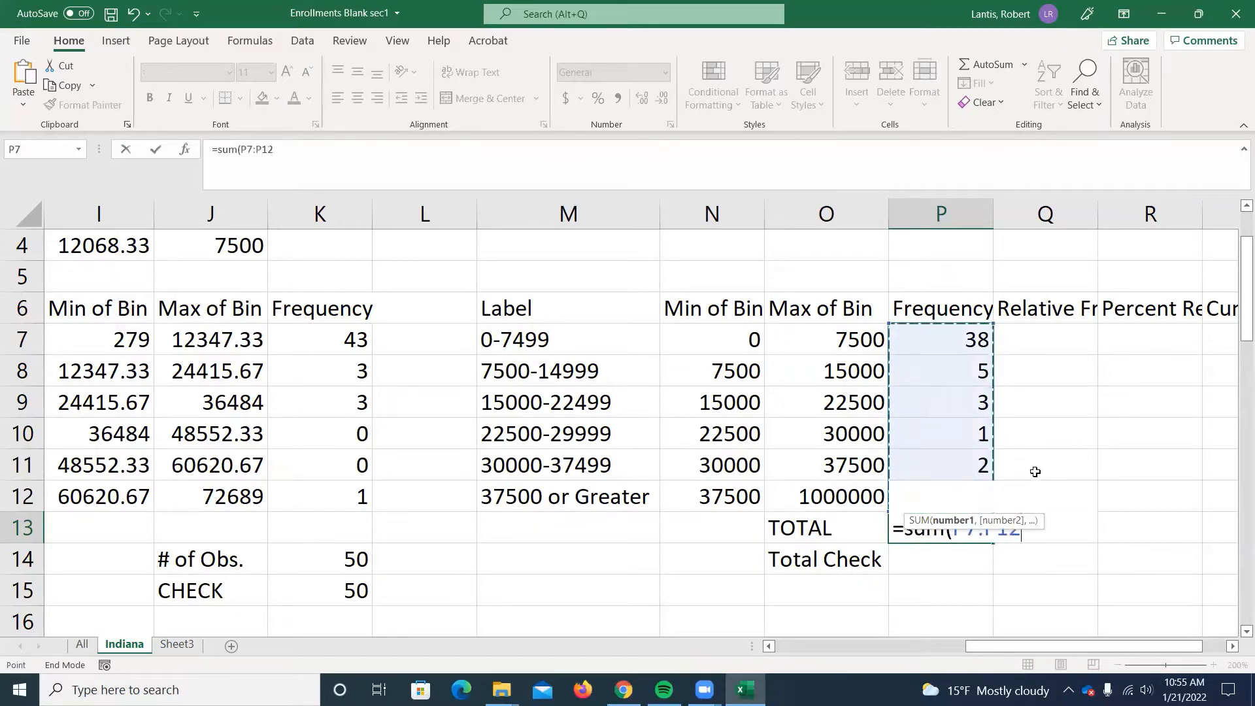
{"action": "key", "text": "Return"}
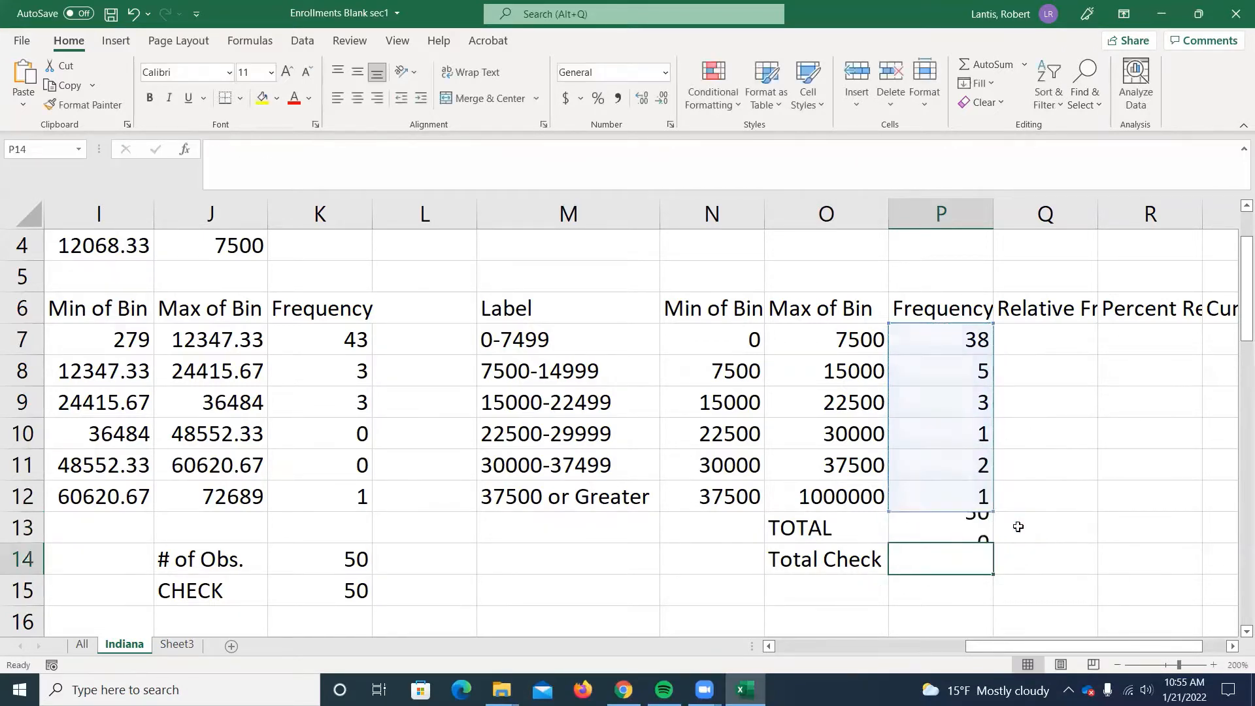
Enter a COUNT of the enrollment values C2:C51 in the Total Check cell P14.
{"action": "left_click", "coordinate": [357, 588]}
{"action": "left_click", "coordinate": [941, 564]}
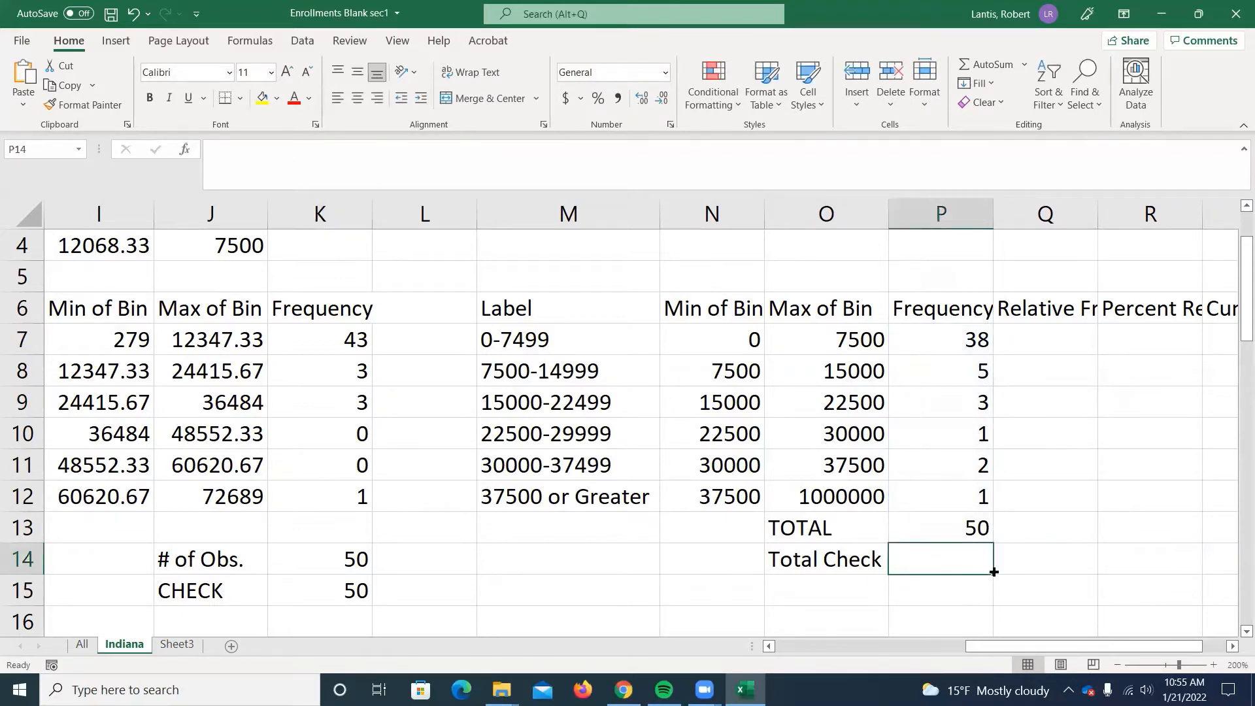
{"action": "type", "text": "=count("}
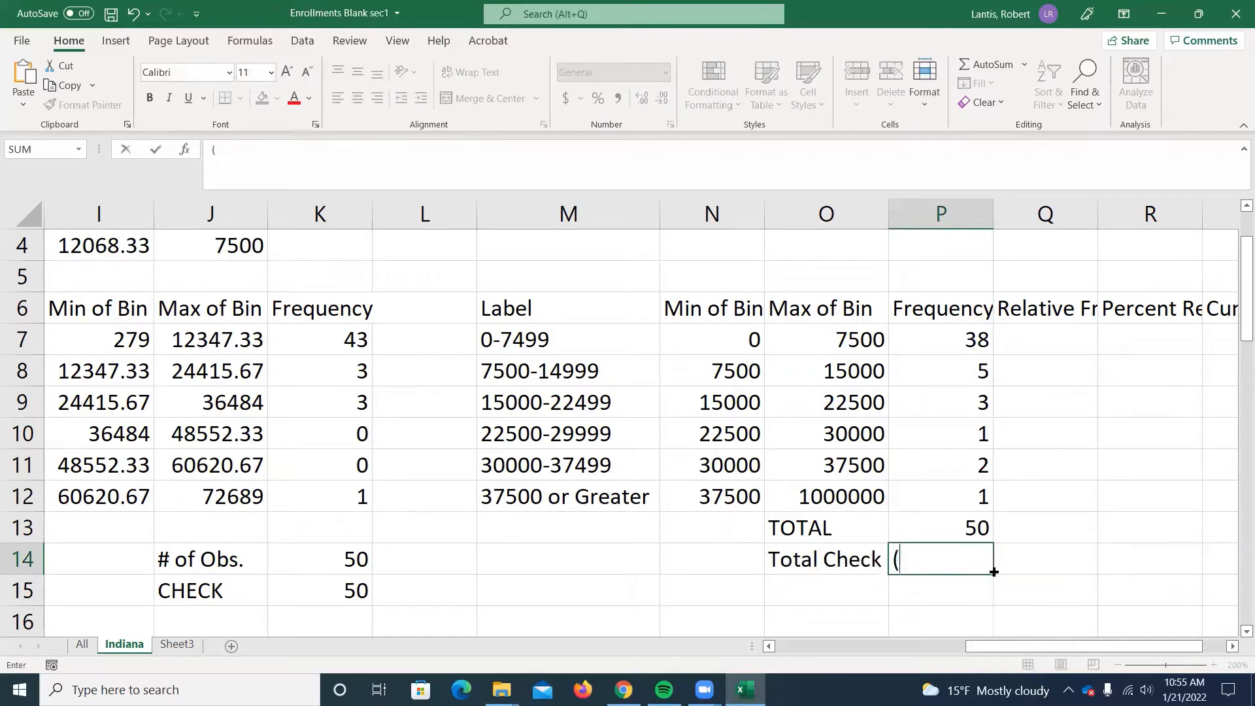
{"action": "type", "text": "count("}
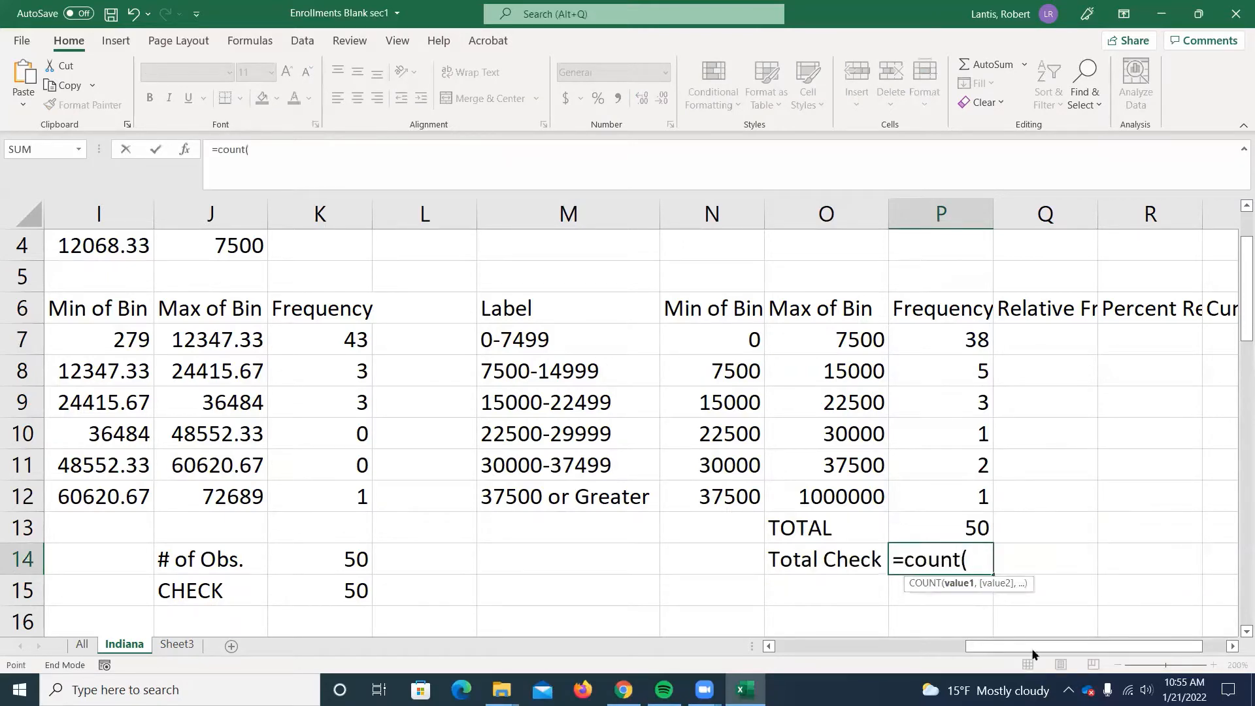
{"action": "left_click_drag", "start_coordinate": [1033, 653], "coordinate": [848, 642]}
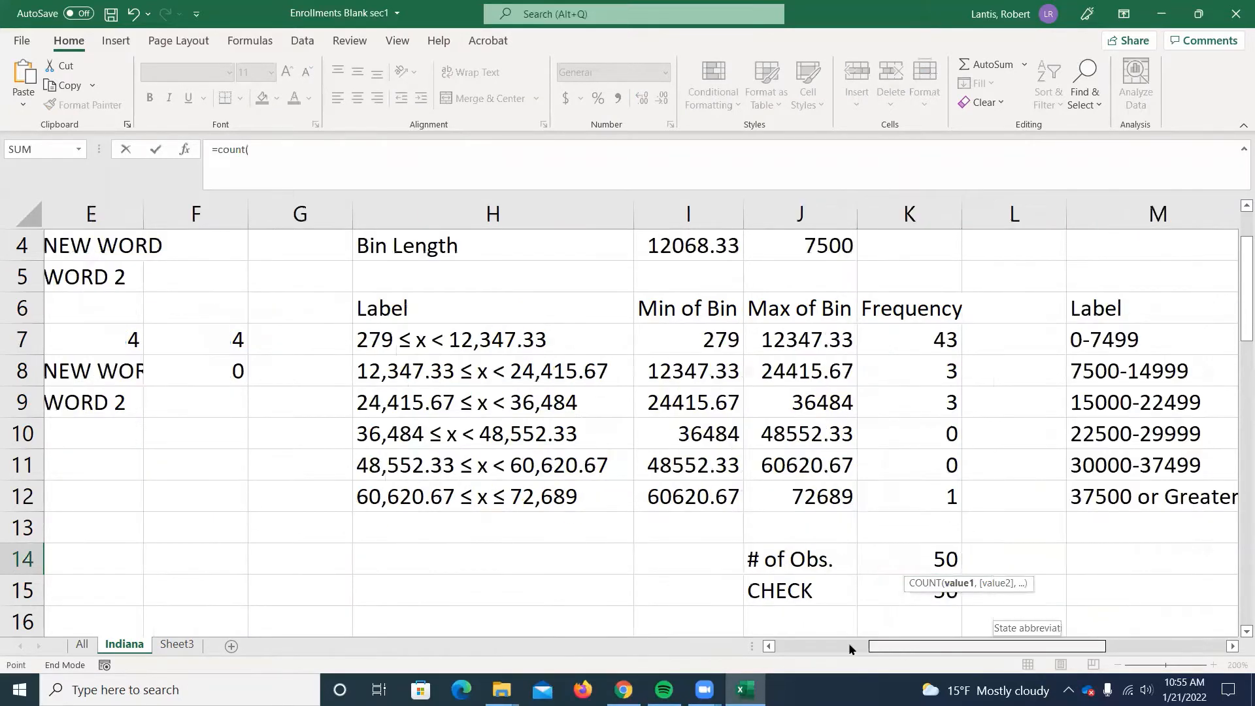
{"action": "scroll", "coordinate": [615, 280], "scroll_direction": "up", "scroll_amount": 1}
{"action": "scroll", "coordinate": [606, 278], "scroll_direction": "up", "scroll_amount": 1}
{"action": "left_click", "coordinate": [606, 278]}
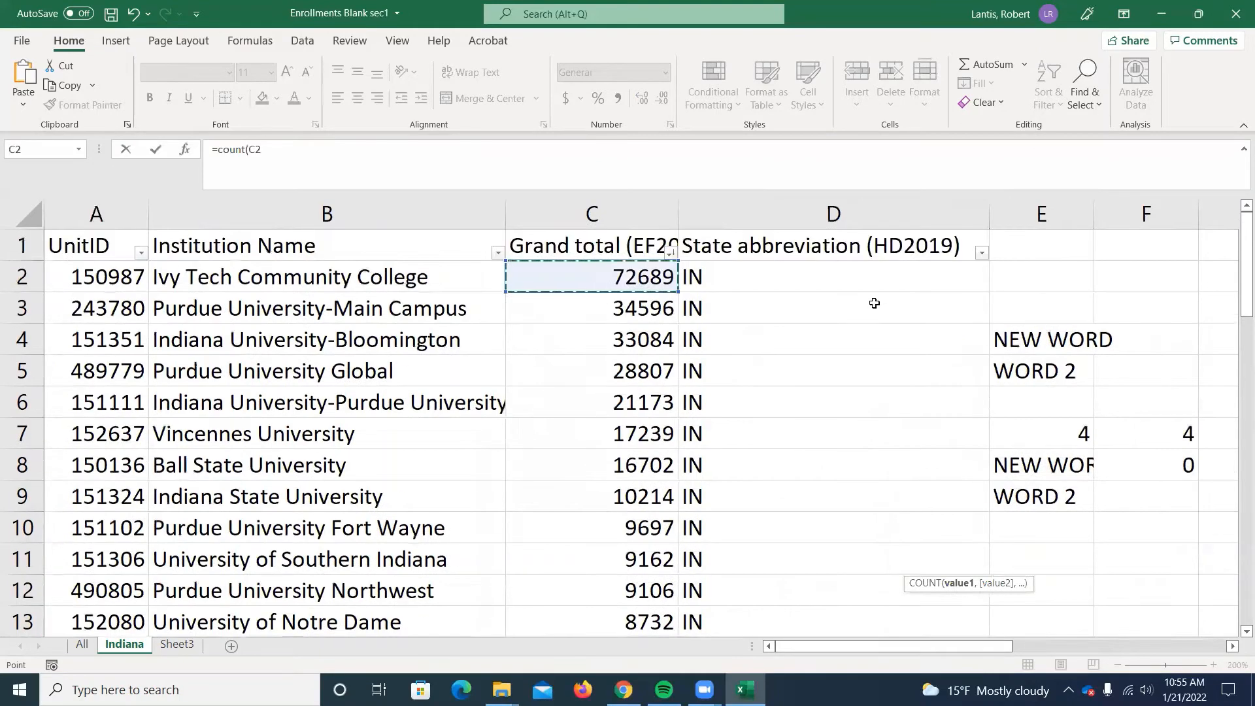
{"action": "key", "text": "ctrl+shift+Down"}
{"action": "key", "text": "Return"}
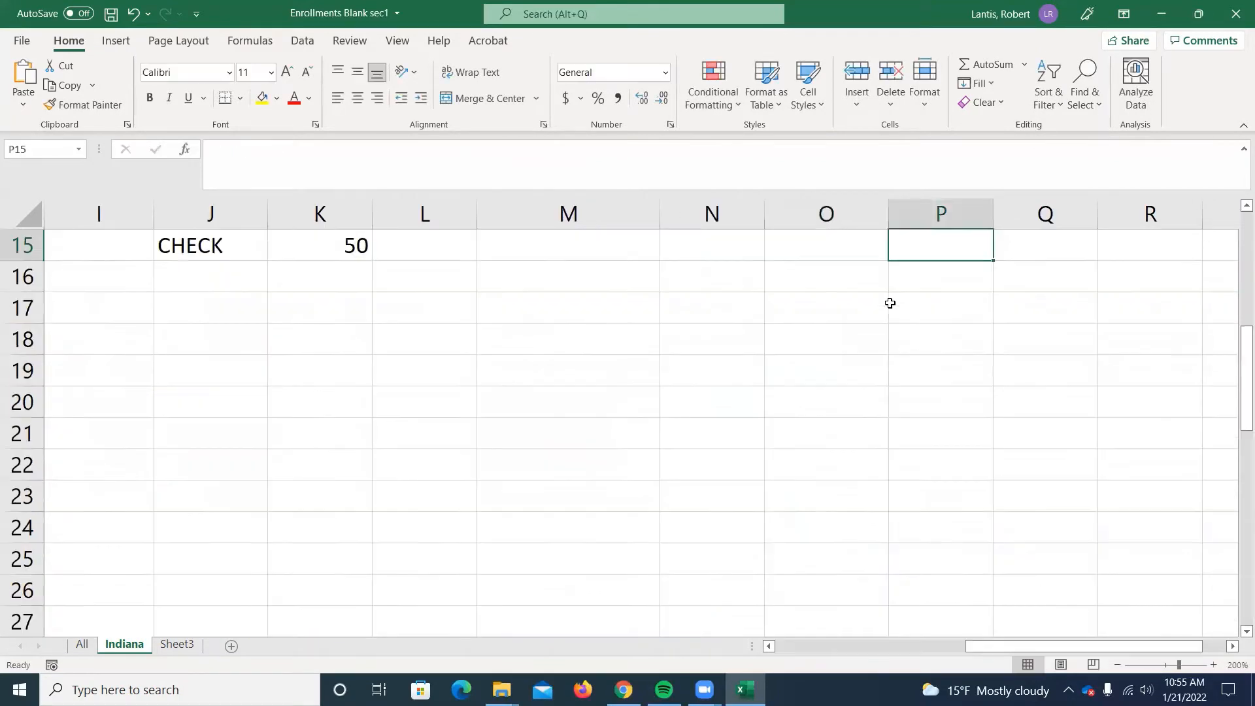
Review the COUNT formula in the Total Check cell P14, leaving it as entered.
{"action": "scroll", "coordinate": [895, 307], "scroll_direction": "up", "scroll_amount": 5}
{"action": "scroll", "coordinate": [915, 327], "scroll_direction": "down", "scroll_amount": 1}
{"action": "left_click", "coordinate": [954, 552]}
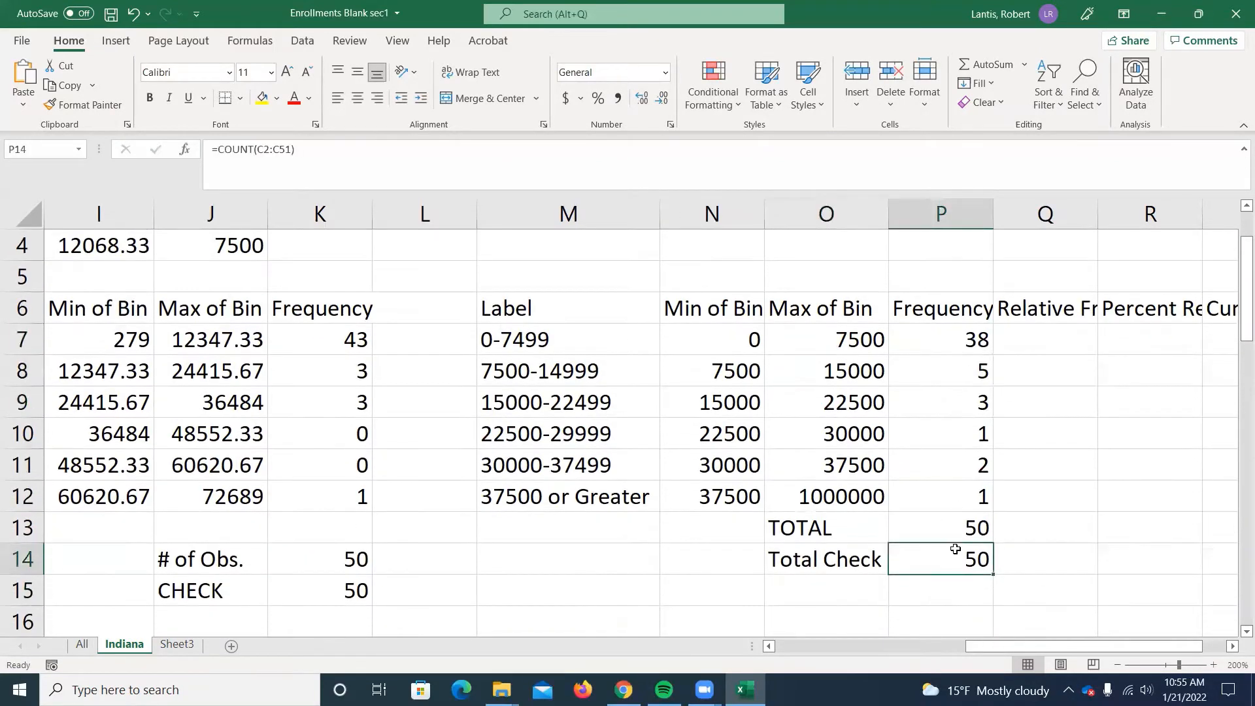
{"action": "double_click", "coordinate": [951, 554]}
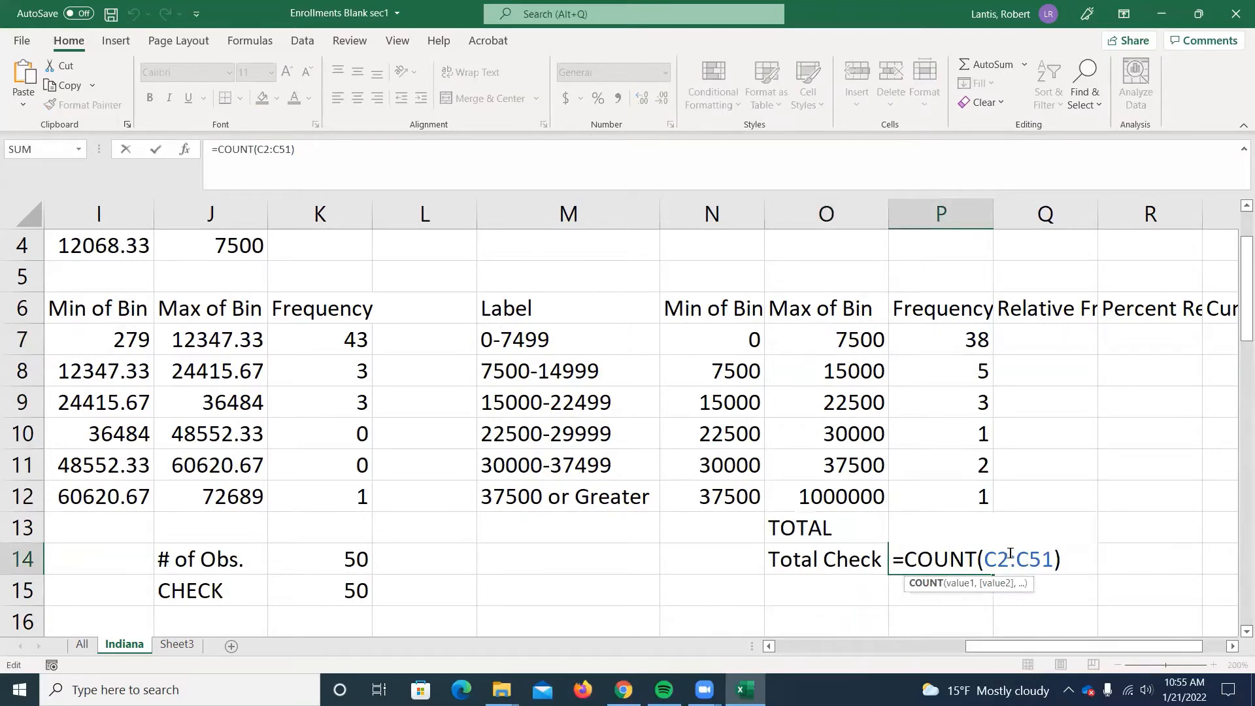
{"action": "key", "text": "Return"}
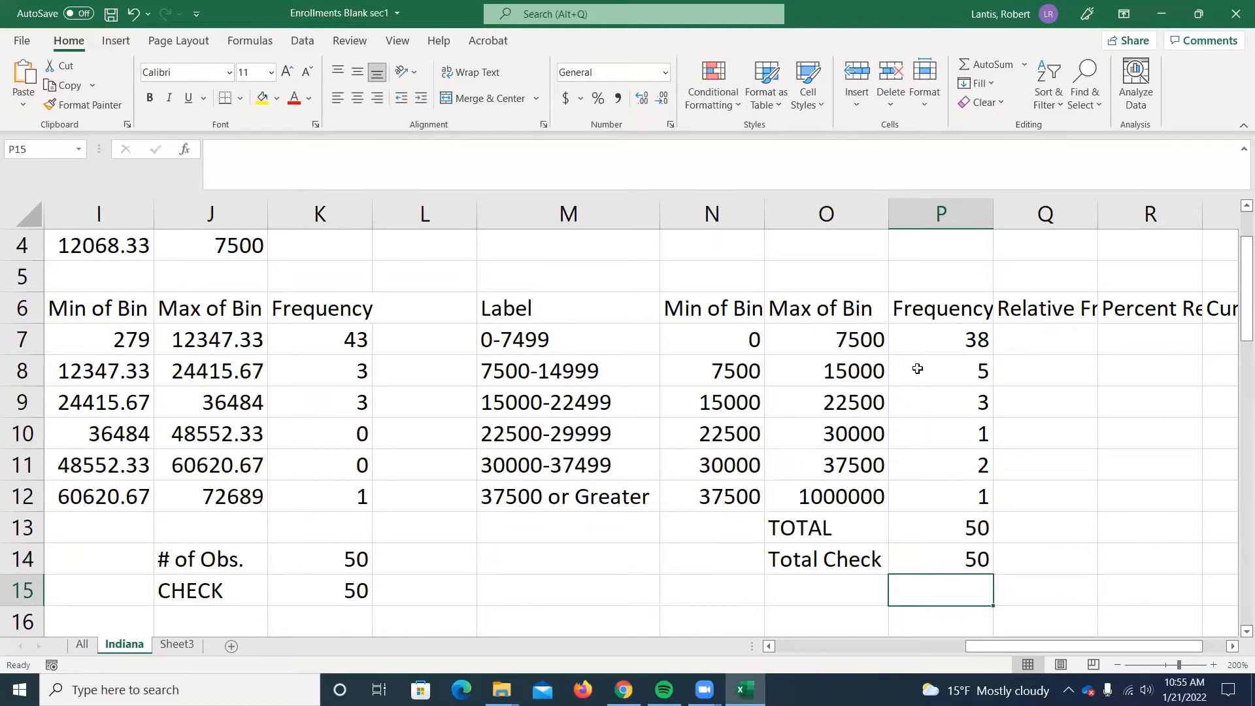
{"action": "scroll", "coordinate": [799, 371], "scroll_direction": "right", "scroll_amount": 2}
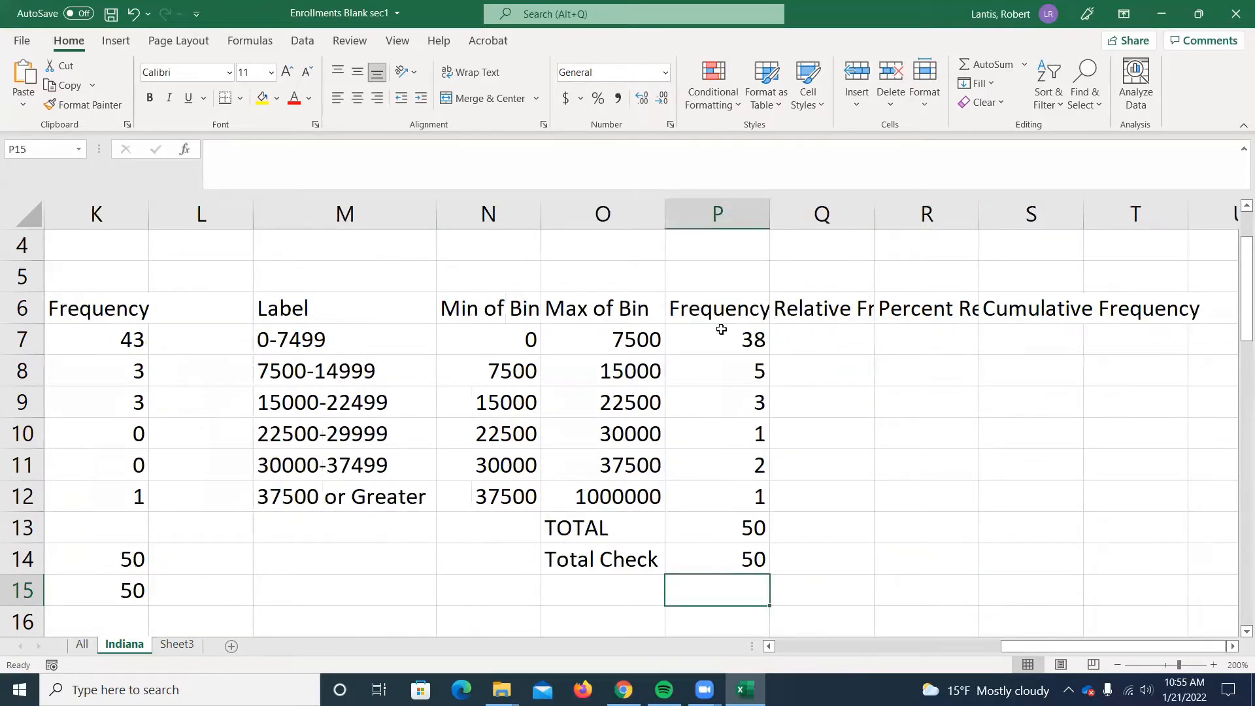
{"action": "left_click", "coordinate": [814, 333]}
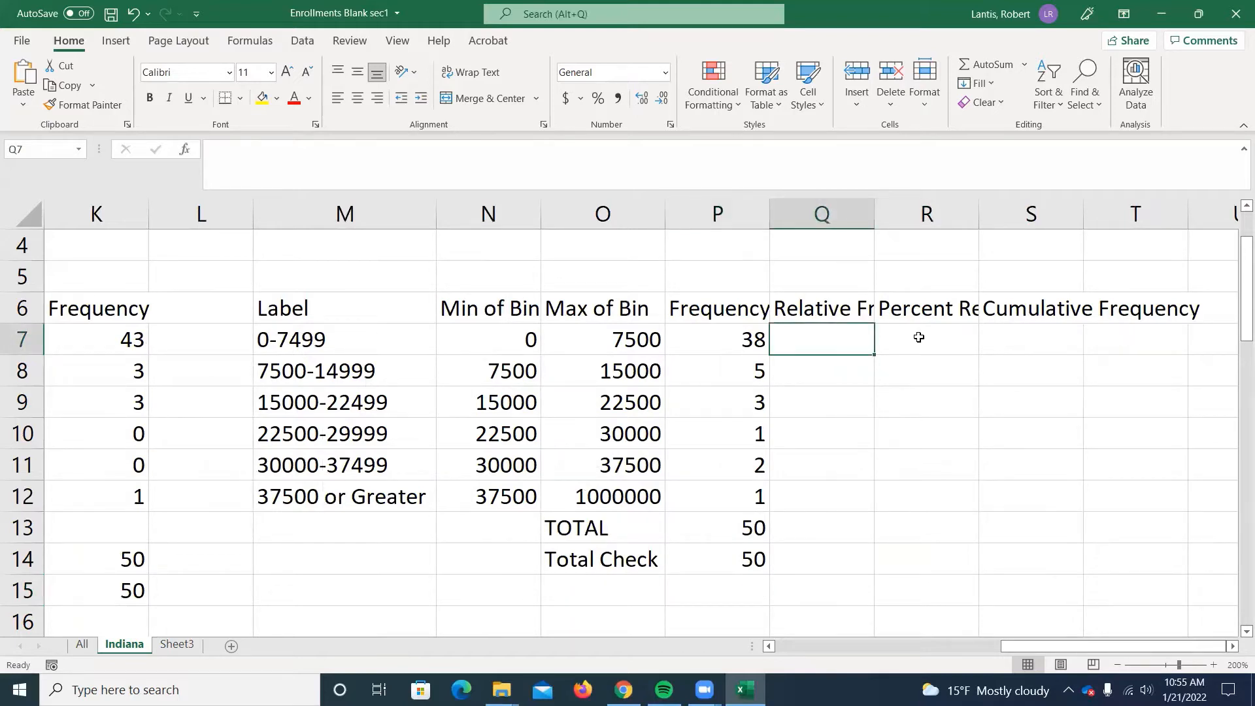
{"action": "type", "text": "="}
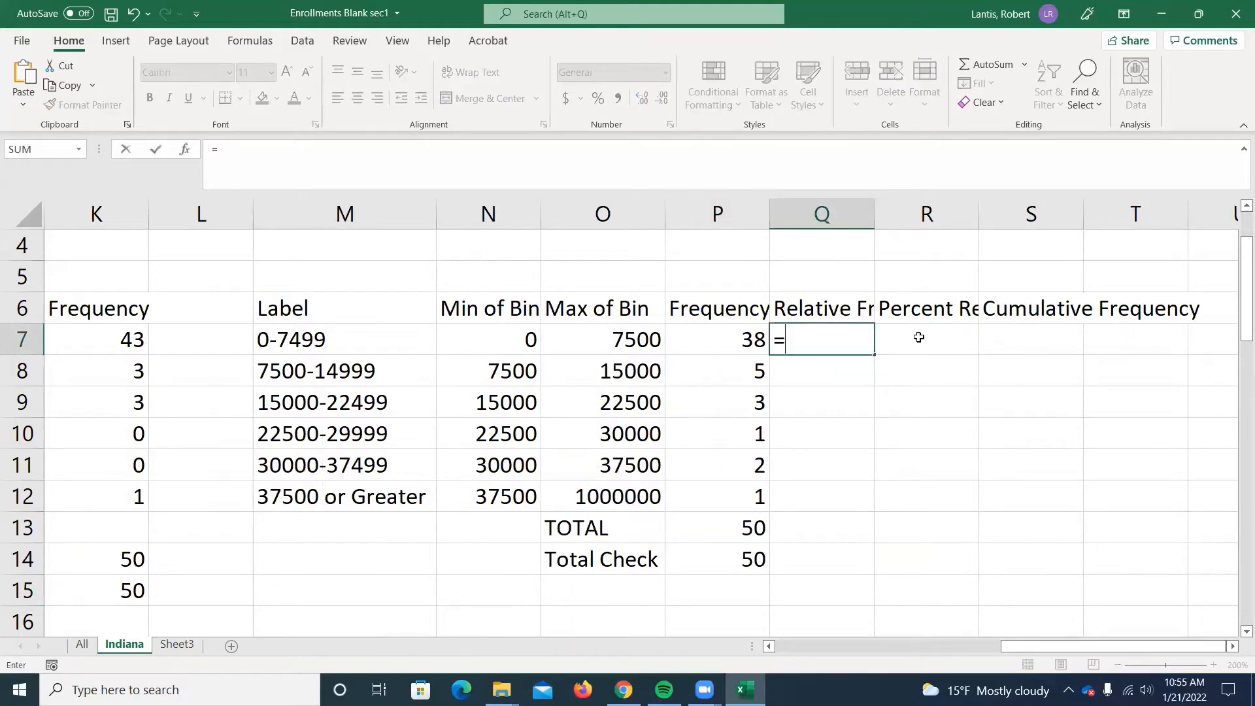
{"action": "left_click", "coordinate": [856, 221]}
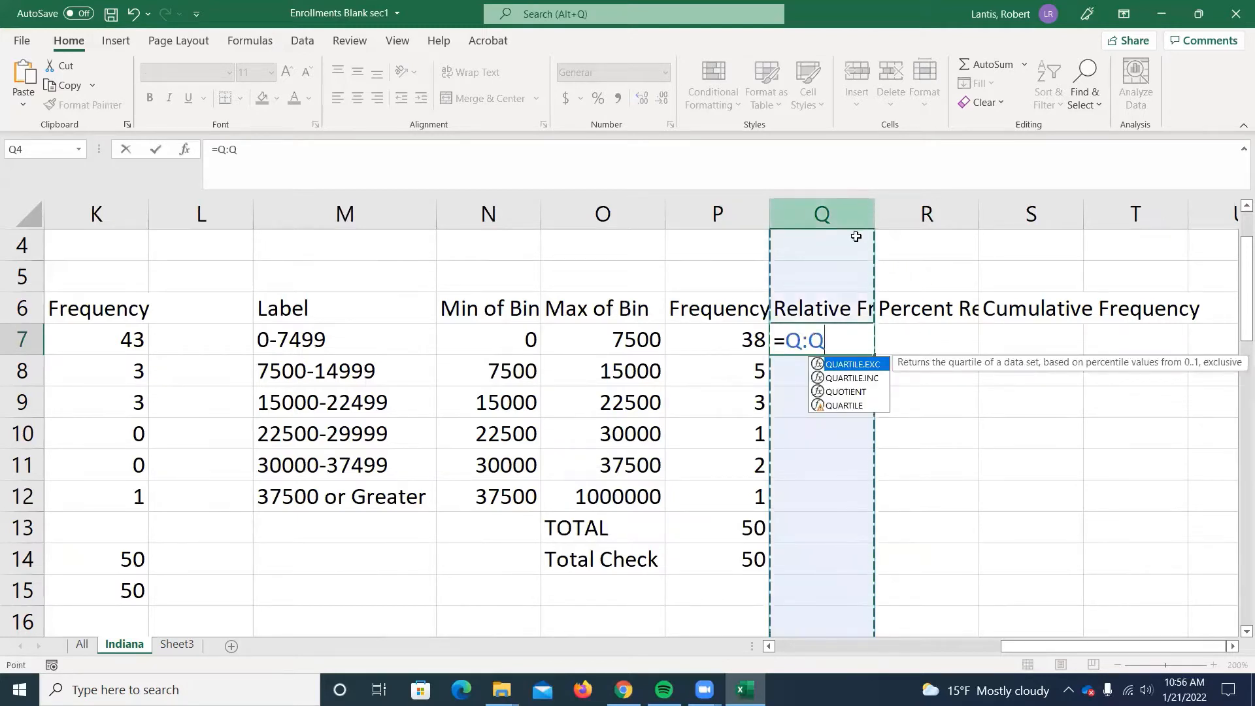
{"action": "key", "text": "BackSpace"}
{"action": "key", "text": "BackSpace"}
{"action": "key", "text": "BackSpace"}
{"action": "key", "text": "BackSpace"}
{"action": "key", "text": "Return"}
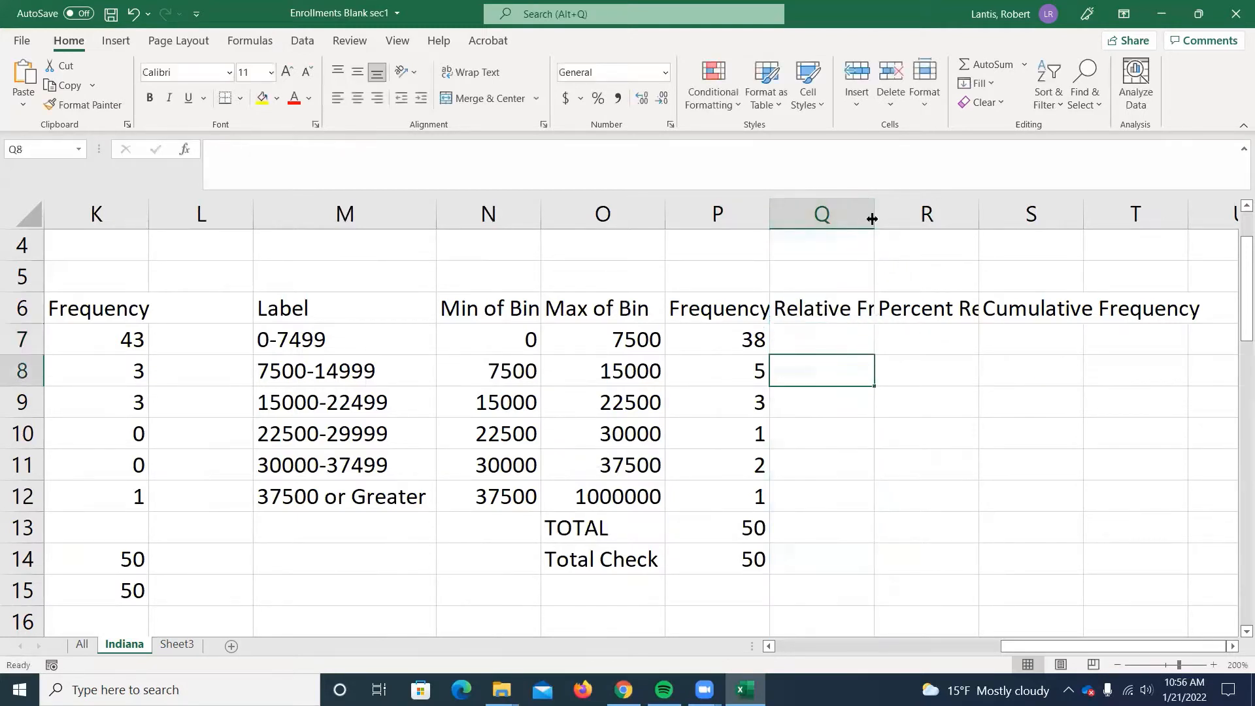
Autofit columns Q and R, then shorten the R6 heading to "Percent Rel. Freq." and refit column R.
{"action": "double_click", "coordinate": [874, 214]}
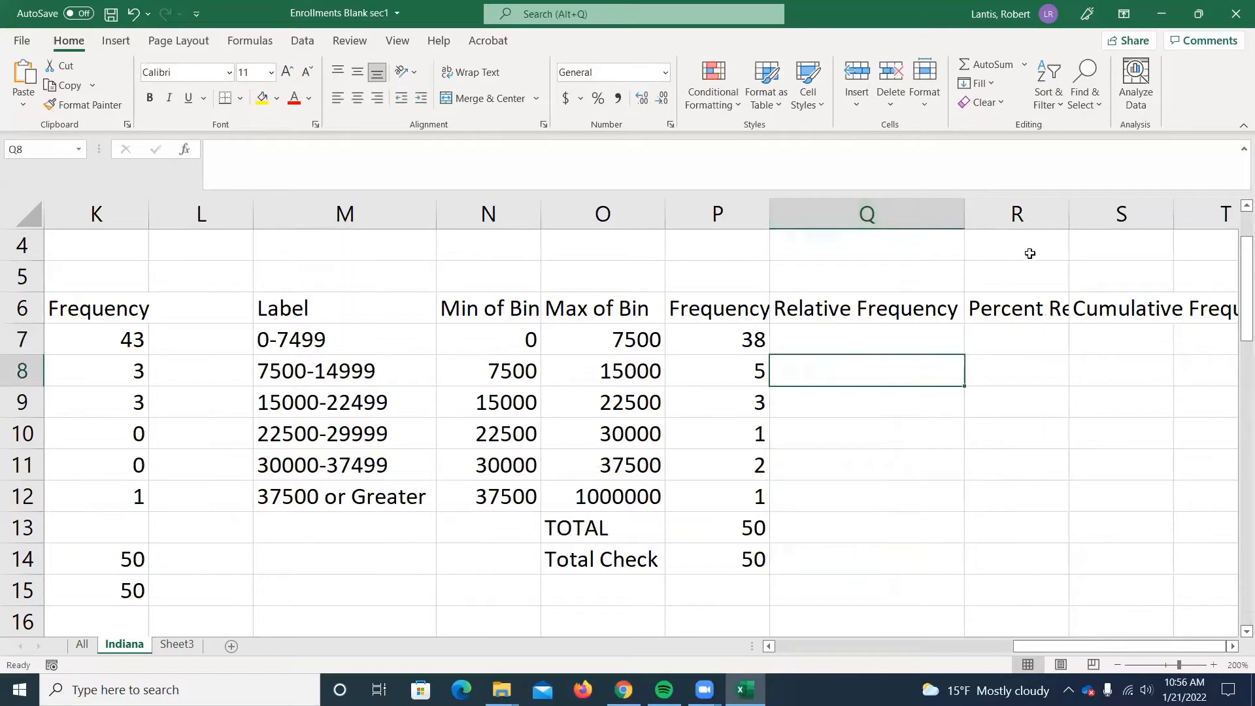
{"action": "double_click", "coordinate": [1070, 213]}
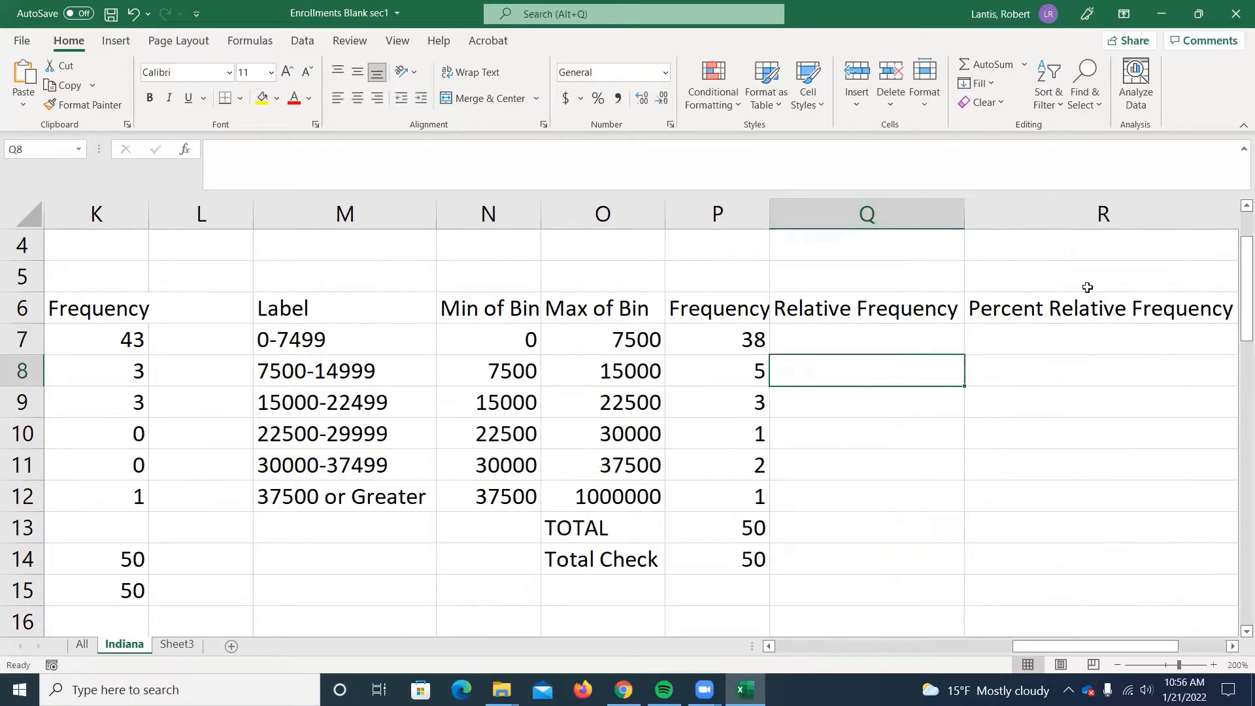
{"action": "double_click", "coordinate": [1041, 304]}
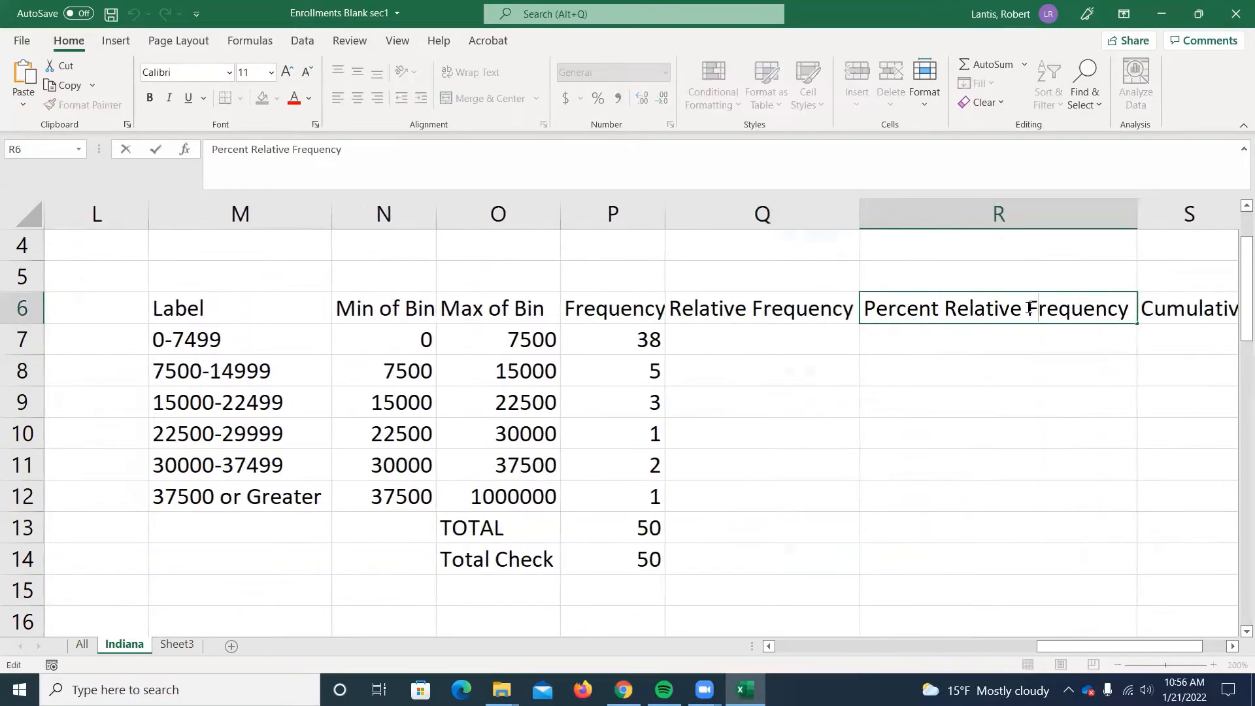
{"action": "left_click_drag", "start_coordinate": [1023, 309], "coordinate": [1089, 311]}
{"action": "type", "text": "."}
{"action": "type", "text": "."}
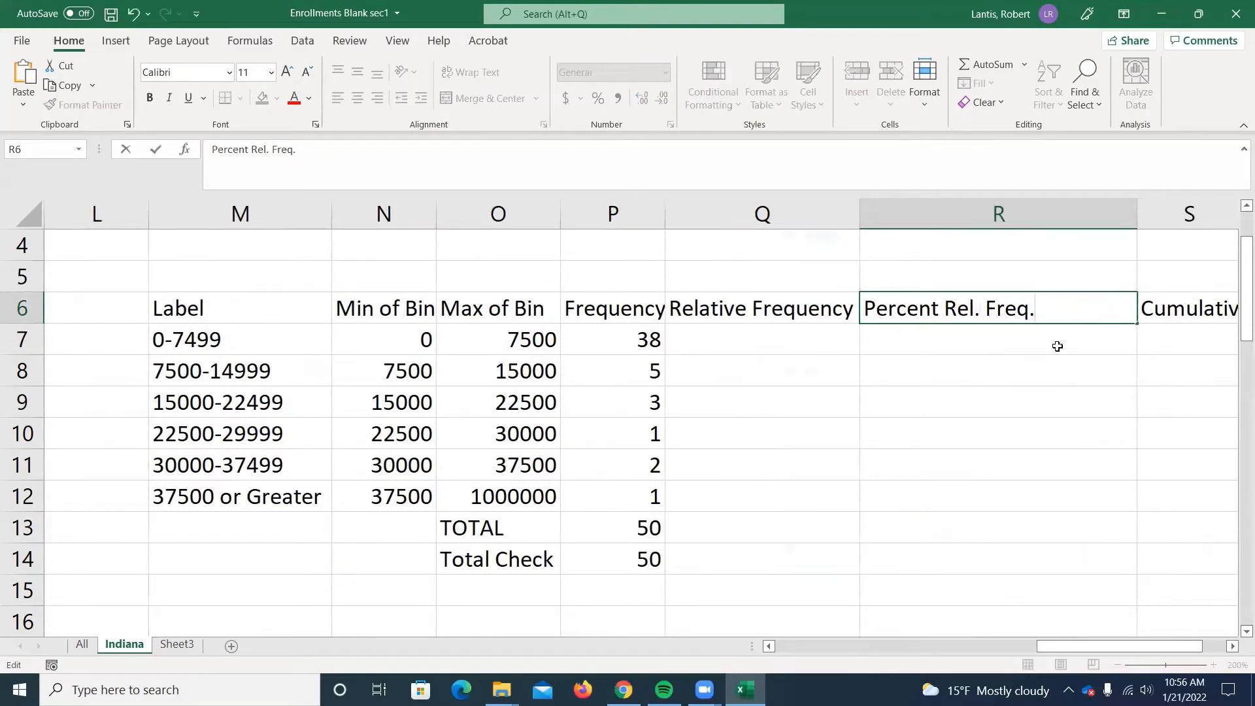
{"action": "left_click", "coordinate": [1056, 347]}
{"action": "double_click", "coordinate": [1136, 212]}
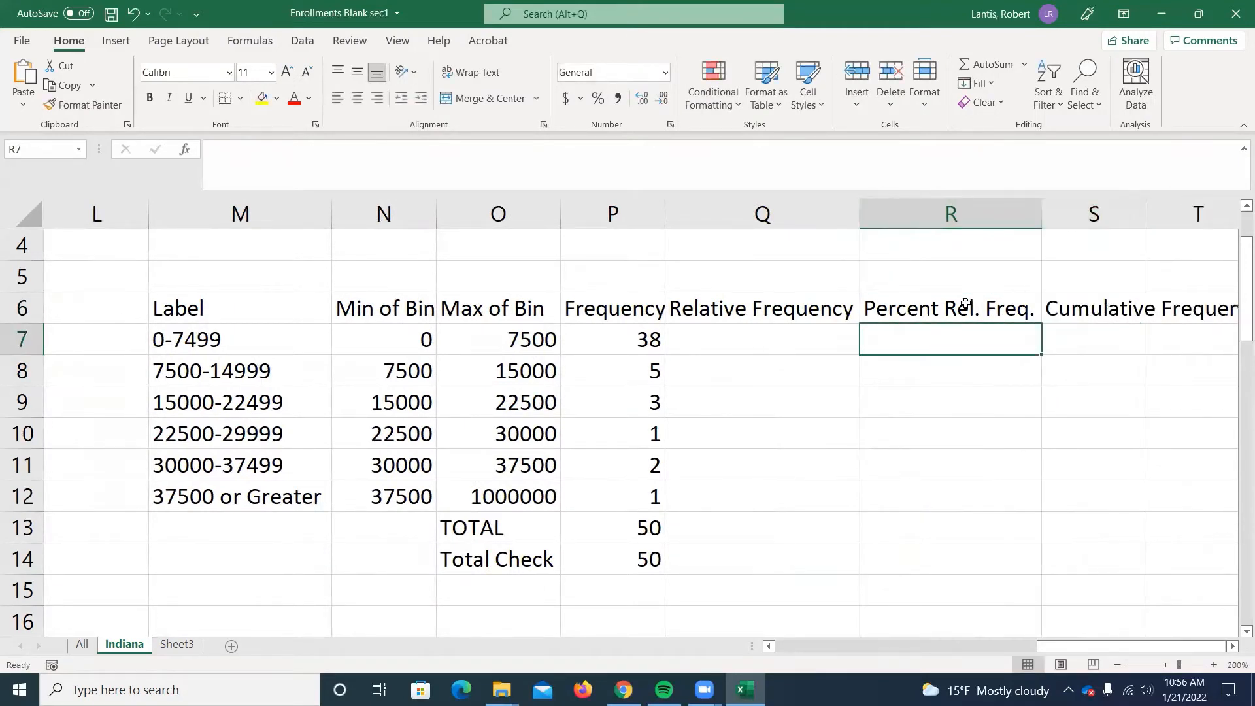
Shorten the Q6 heading to "Relative Freq." and autofit column Q to it.
{"action": "double_click", "coordinate": [816, 309]}
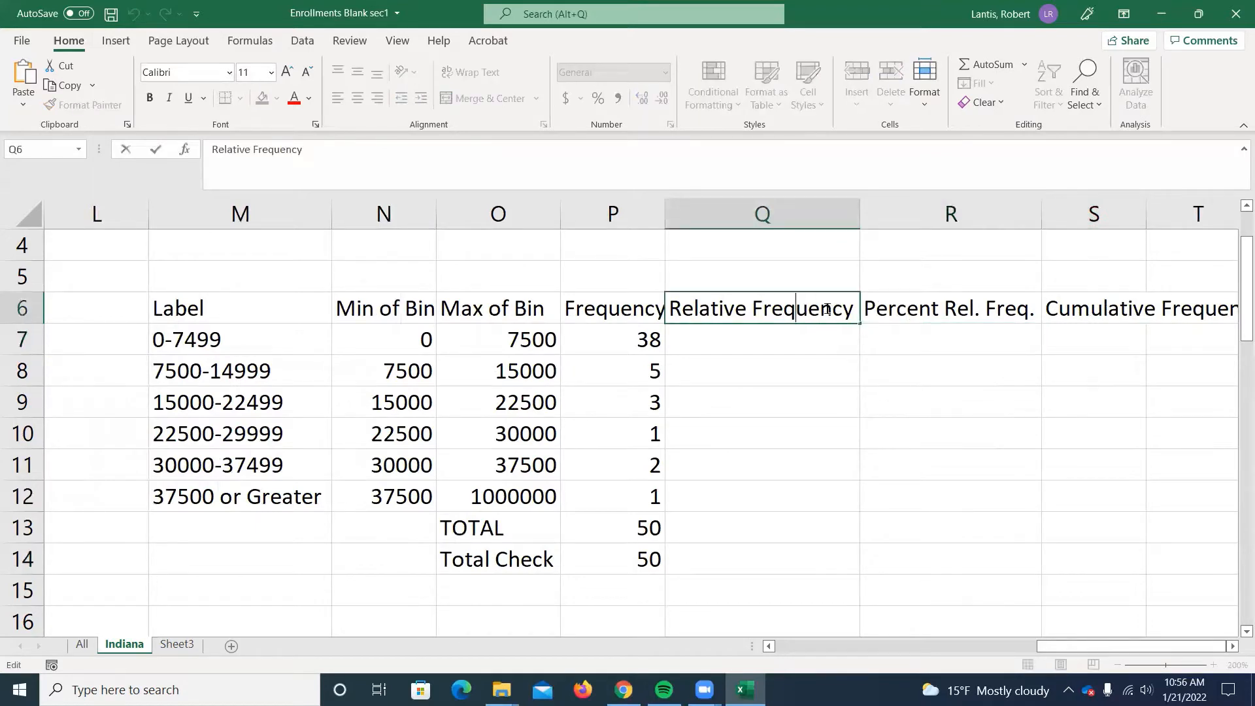
{"action": "left_click_drag", "start_coordinate": [795, 308], "coordinate": [854, 309]}
{"action": "type", "text": "."}
{"action": "key", "text": "Return"}
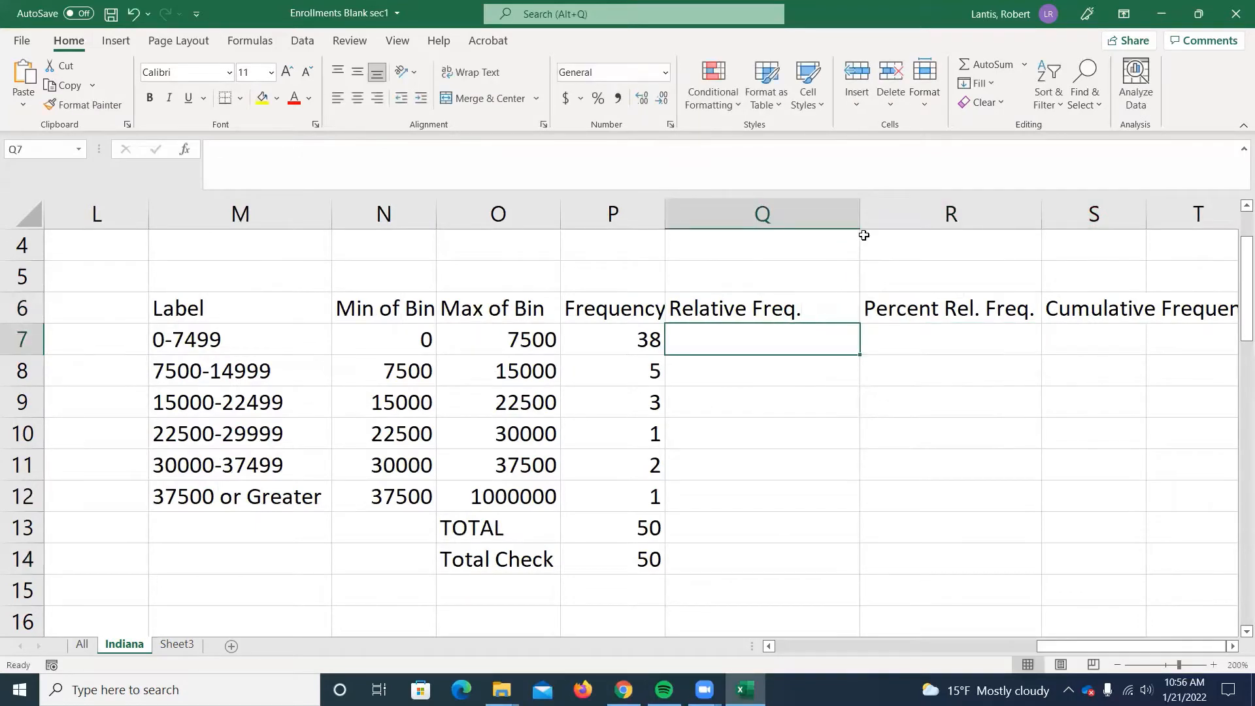
{"action": "double_click", "coordinate": [861, 222]}
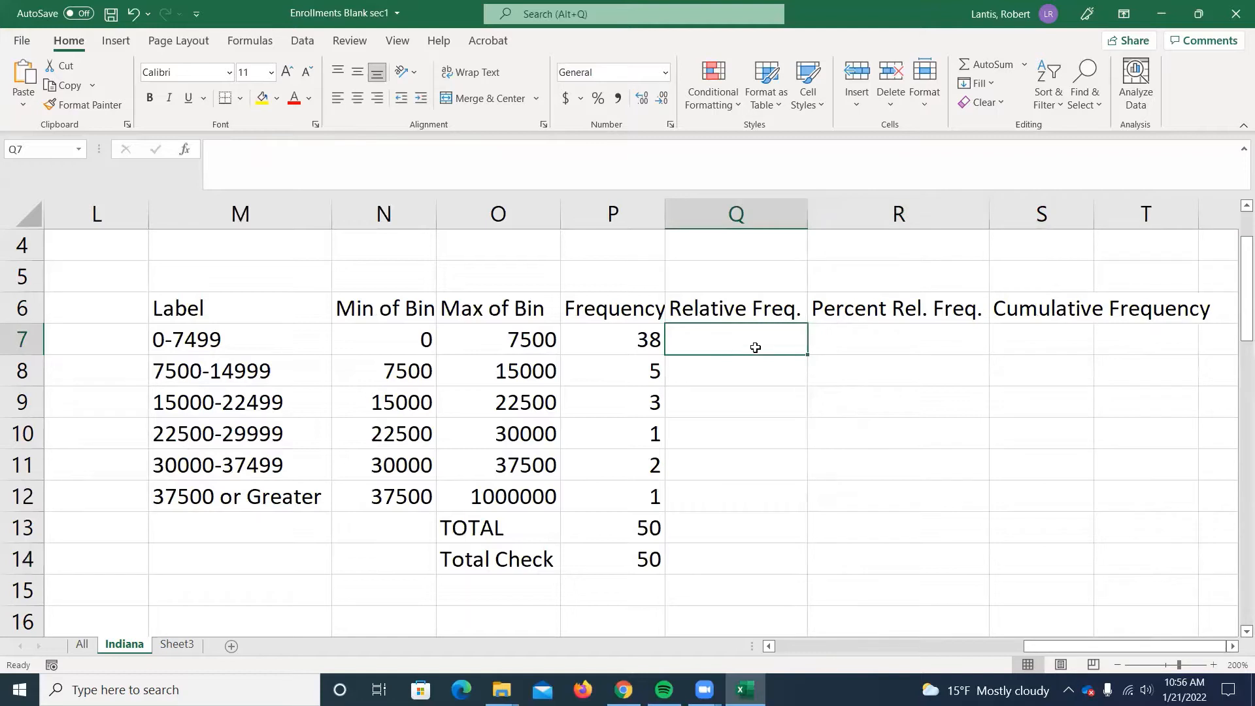
Build the relative frequency formula =P7/$P$13 in Q7, with the reference to the total made absolute.
{"action": "type", "text": "="}
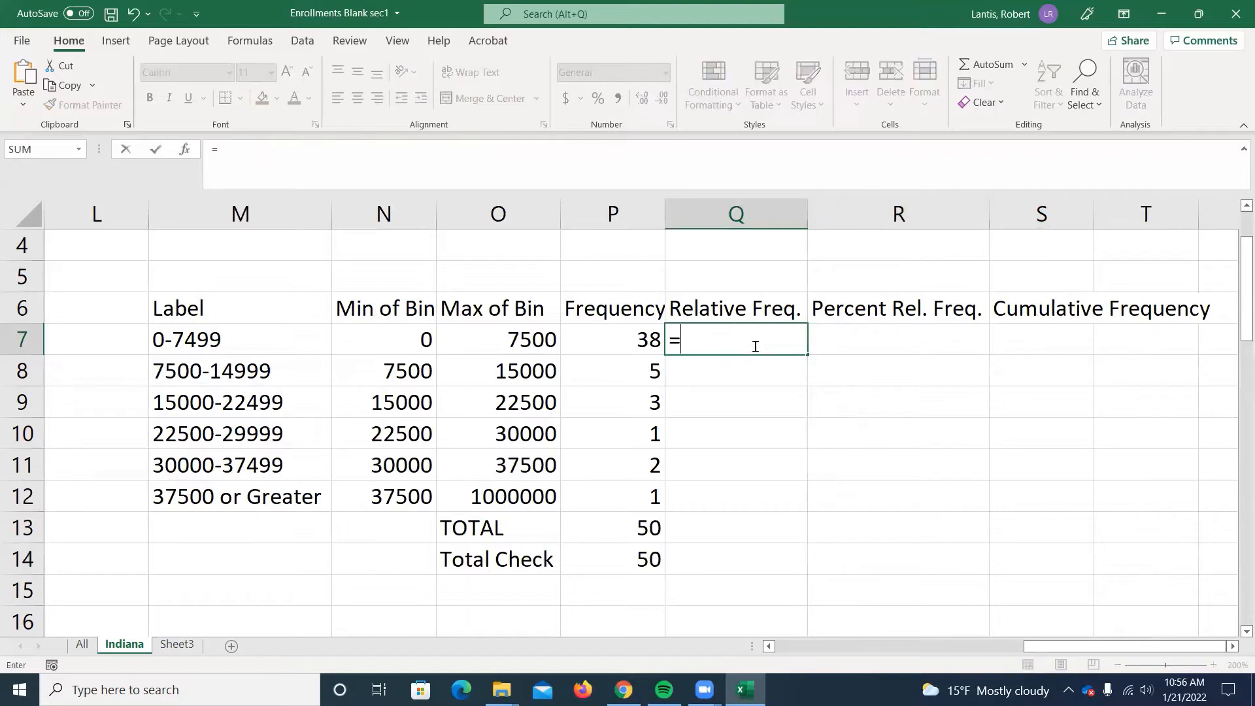
{"action": "left_click", "coordinate": [627, 339]}
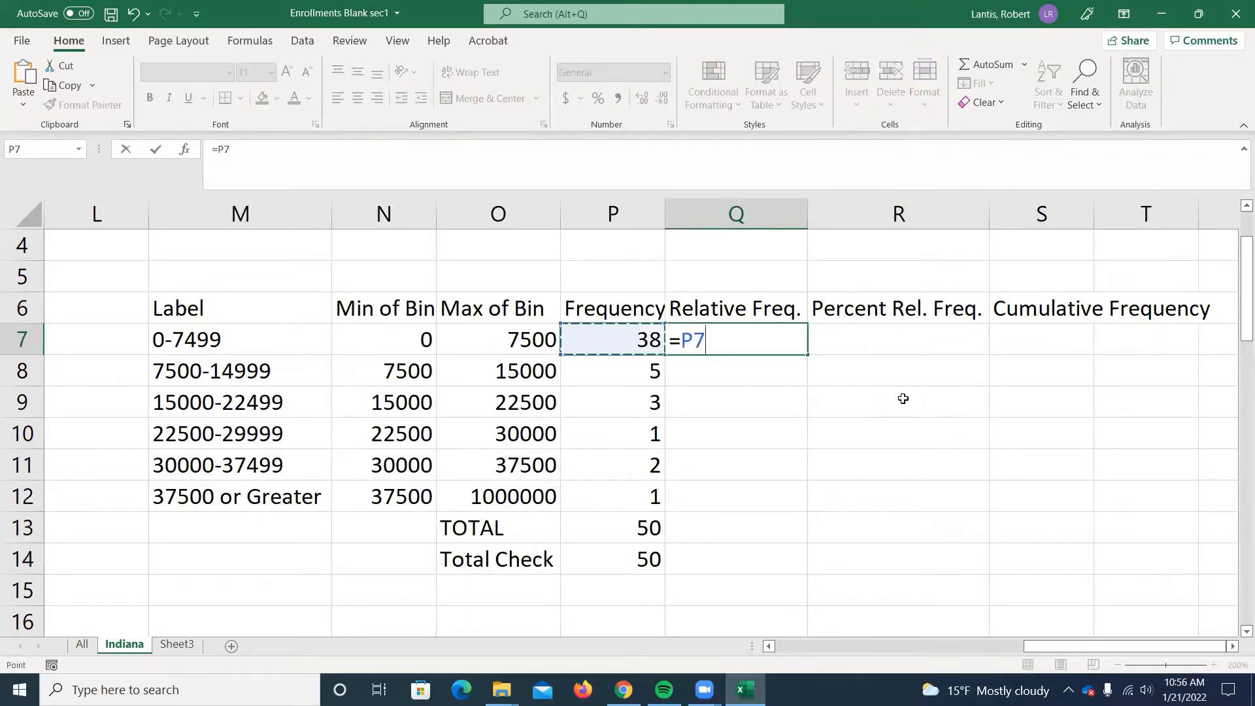
{"action": "type", "text": "/"}
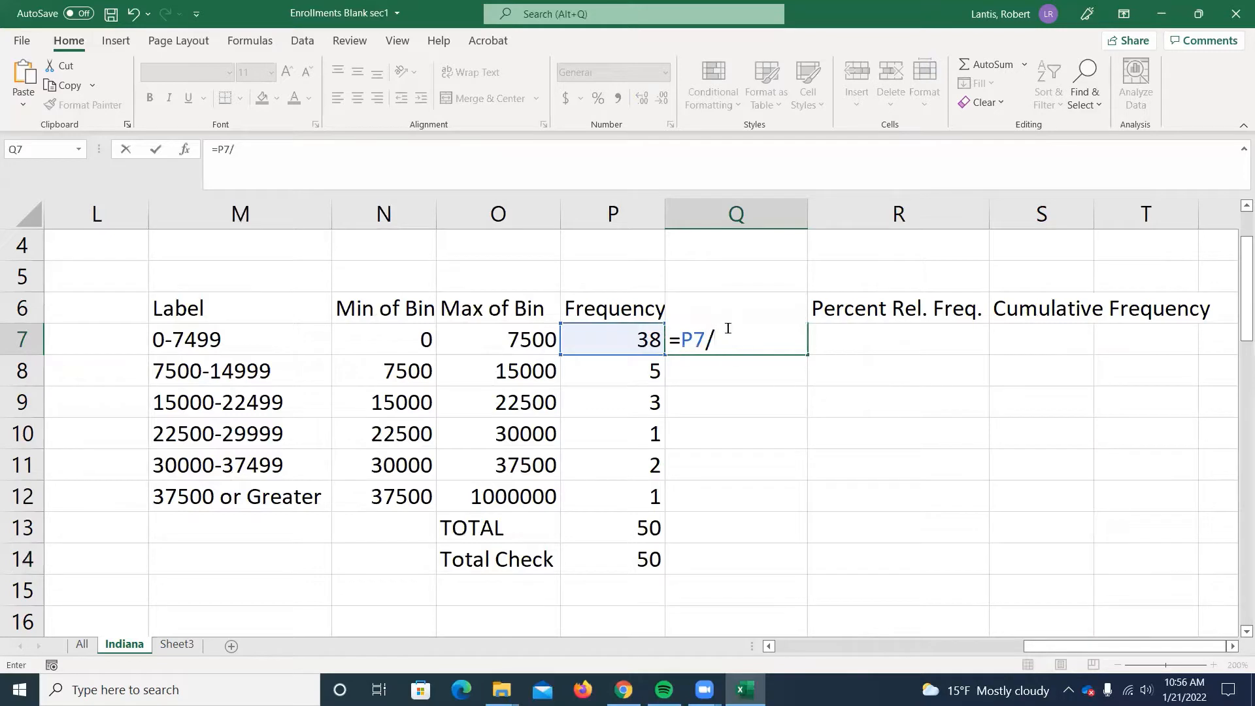
{"action": "left_click", "coordinate": [603, 524]}
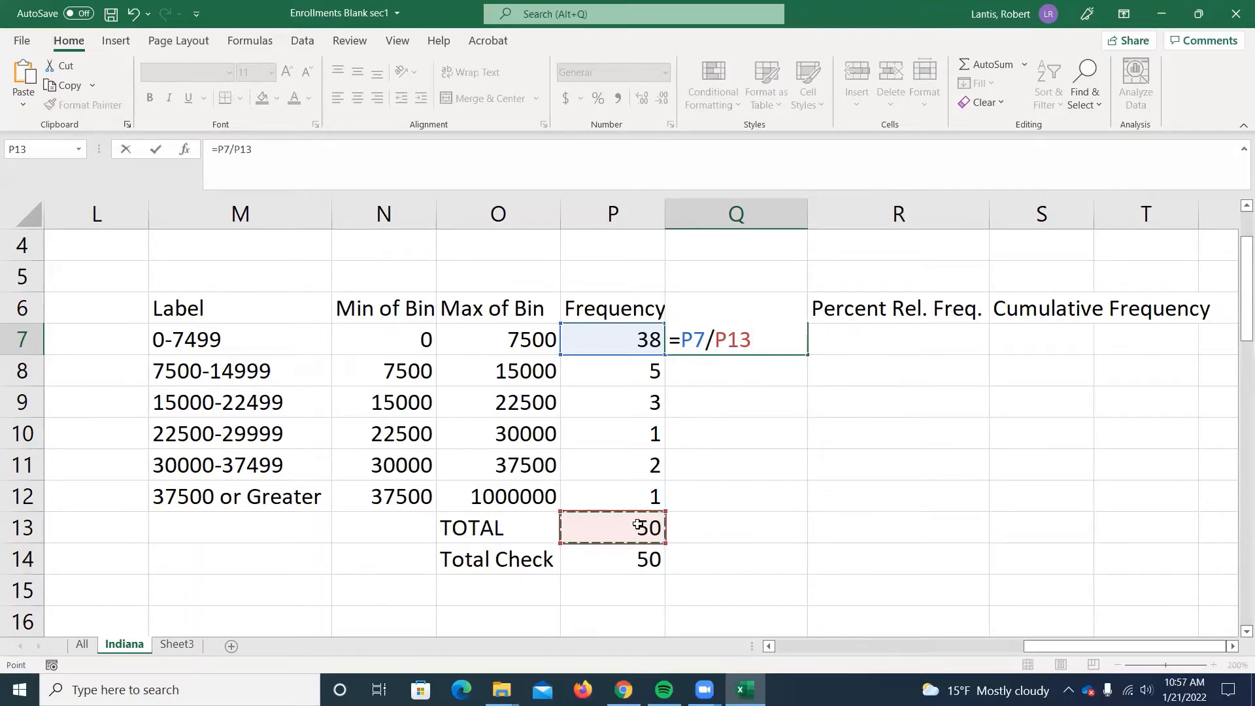
{"action": "left_click", "coordinate": [713, 339]}
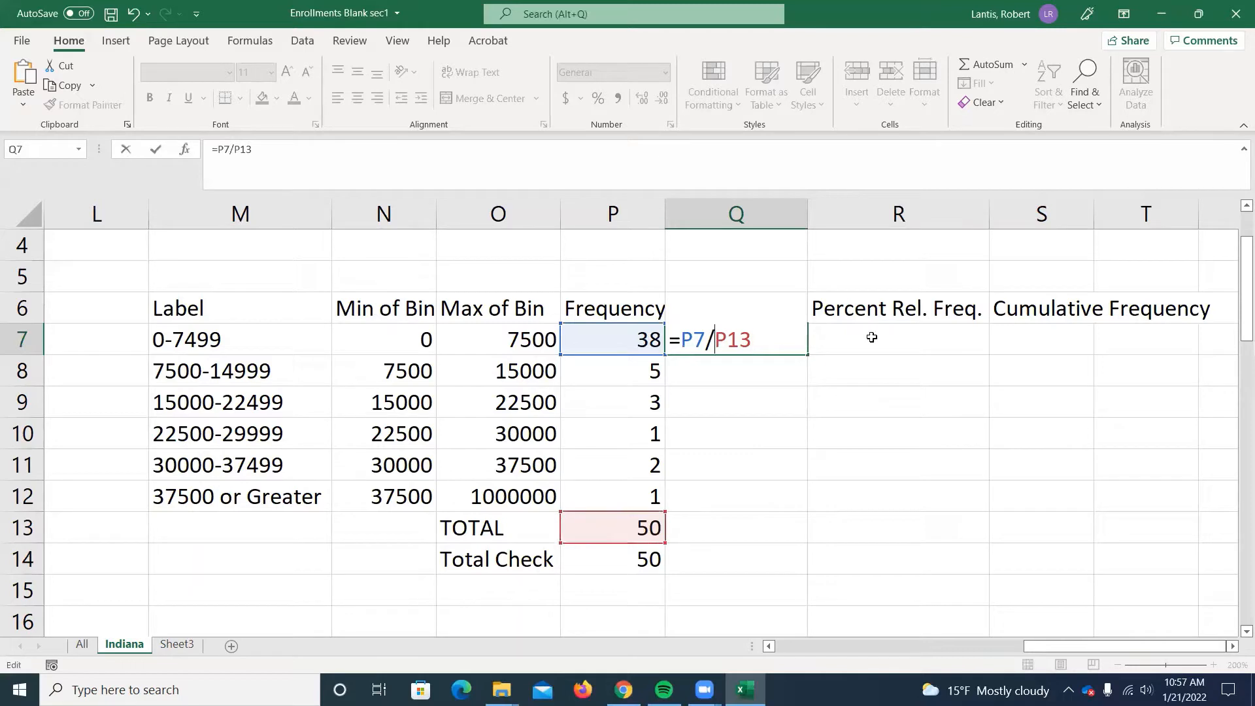
{"action": "type", "text": "$"}
{"action": "left_click", "coordinate": [736, 340]}
{"action": "type", "text": "$"}
Fill the relative frequency formula from Q7 down to Q12 and check the copied formula in Q10.
{"action": "left_click", "coordinate": [796, 348]}
{"action": "left_click_drag", "start_coordinate": [805, 356], "coordinate": [778, 504]}
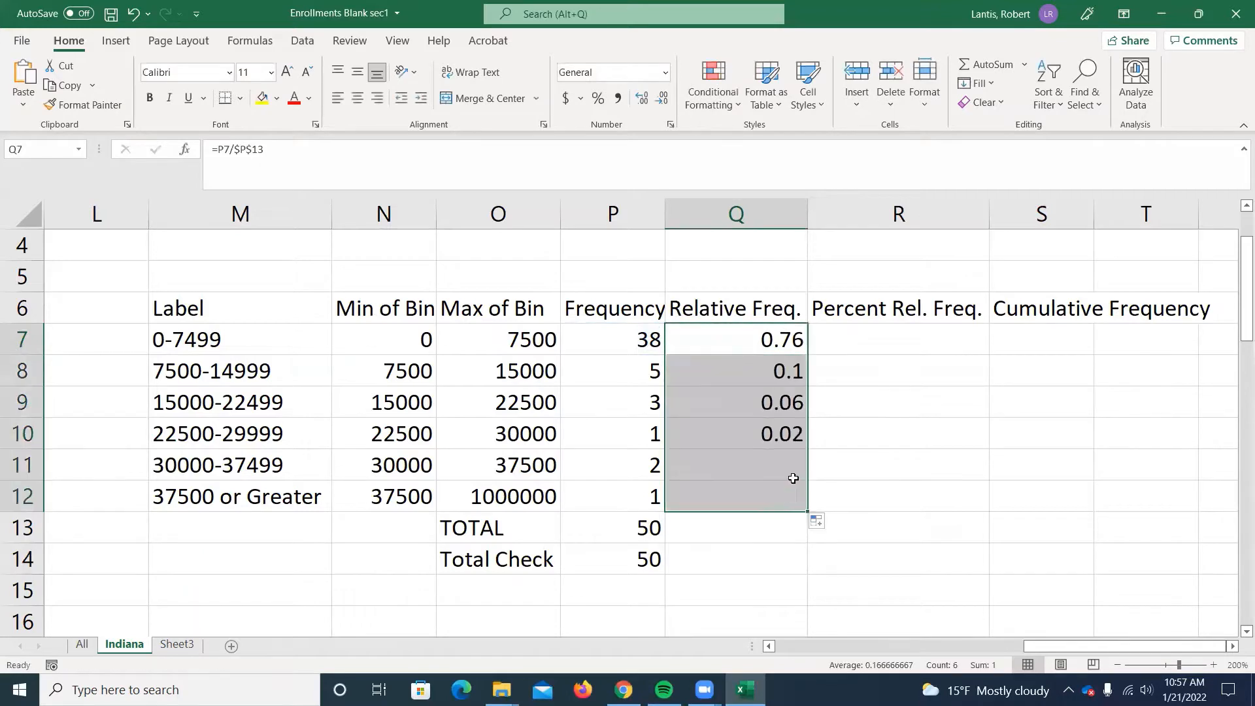
{"action": "double_click", "coordinate": [737, 427]}
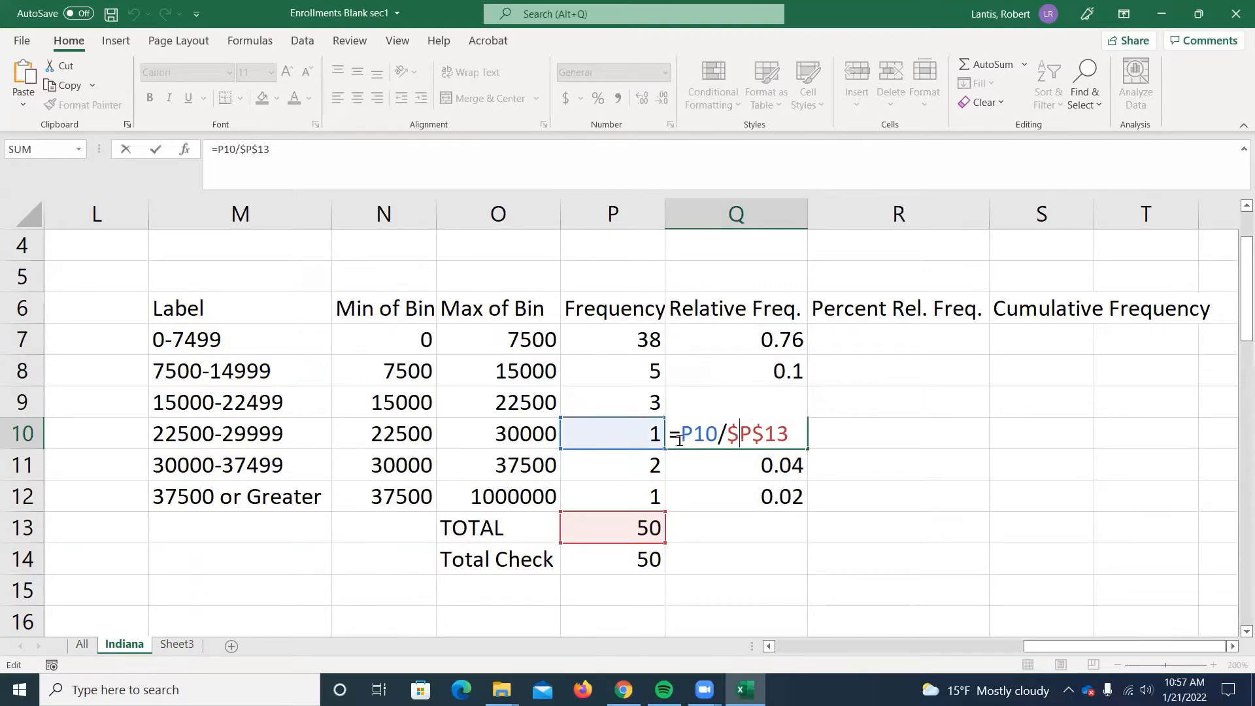
{"action": "key", "text": "Return"}
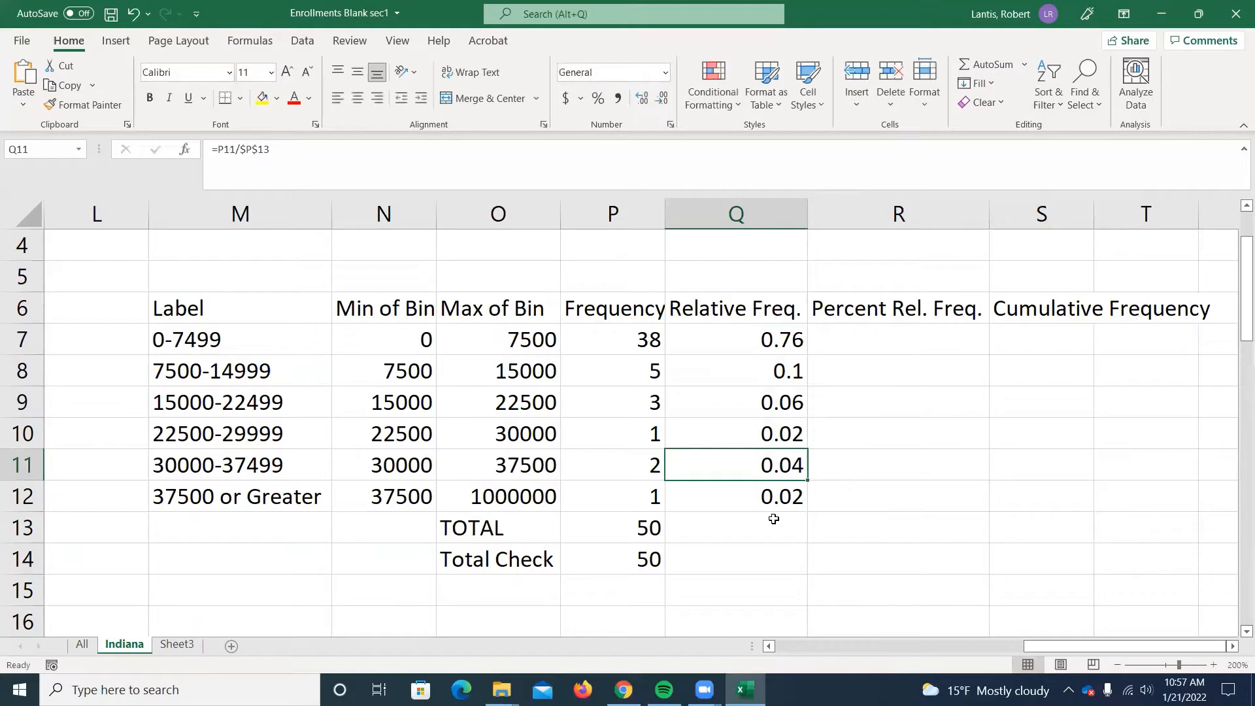
Total the relative frequencies in Q13 with a SUM of Q7:Q12.
{"action": "left_click", "coordinate": [781, 519]}
{"action": "type", "text": "=sum("}
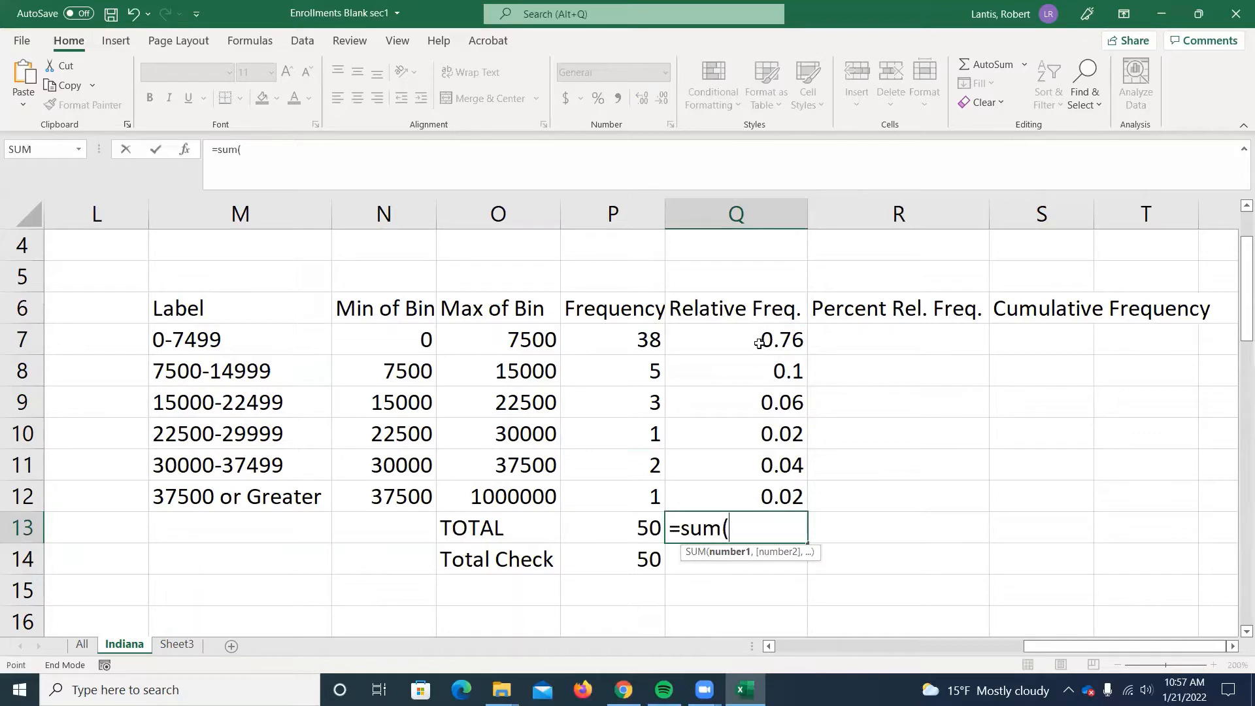
{"action": "left_click_drag", "start_coordinate": [758, 339], "coordinate": [862, 566]}
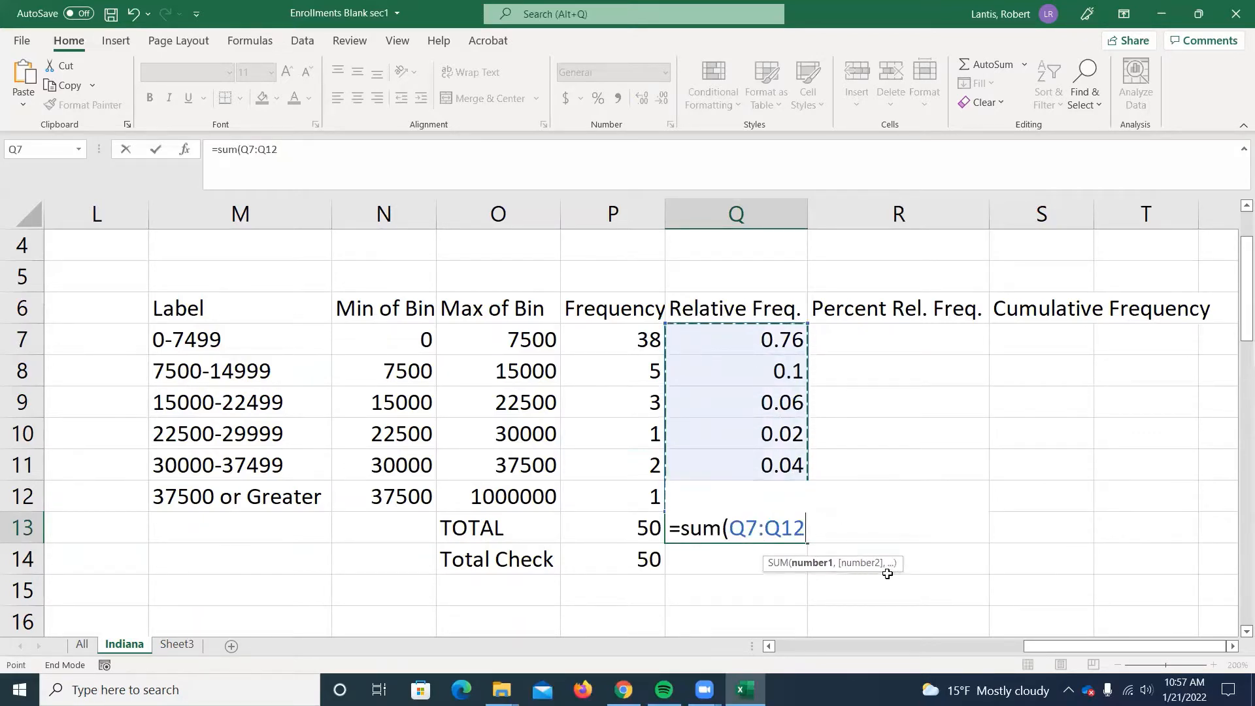
{"action": "key", "text": "Return"}
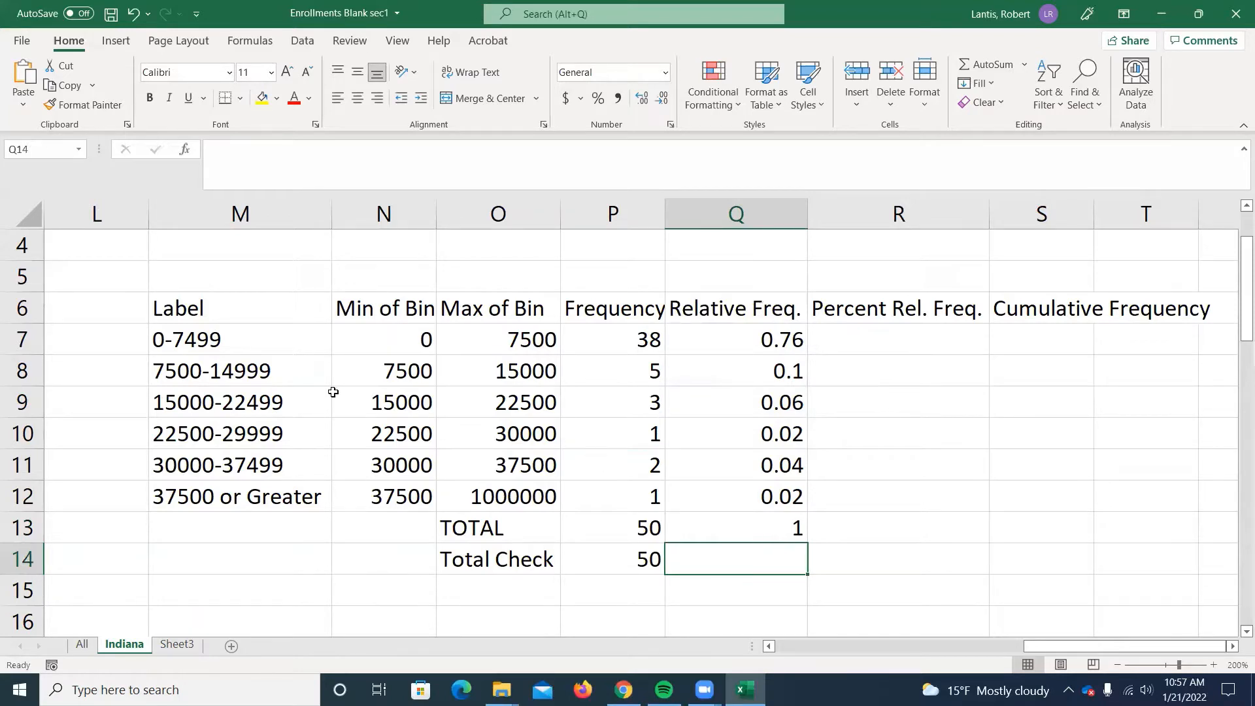
Insert a 2-D clustered column chart of the relative frequencies in Q7:Q12 against the bin labels in M7:M12.
{"action": "left_click_drag", "start_coordinate": [272, 327], "coordinate": [262, 498]}
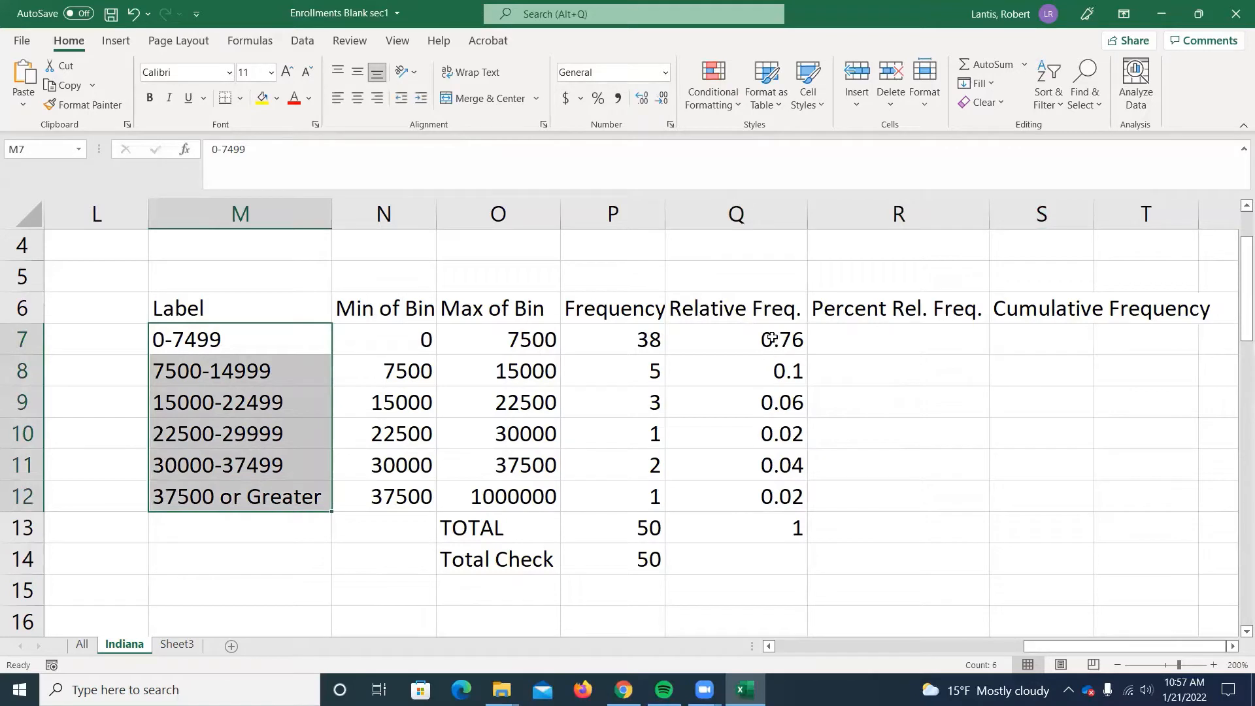
{"action": "left_click_drag", "start_coordinate": [772, 339], "coordinate": [771, 496]}
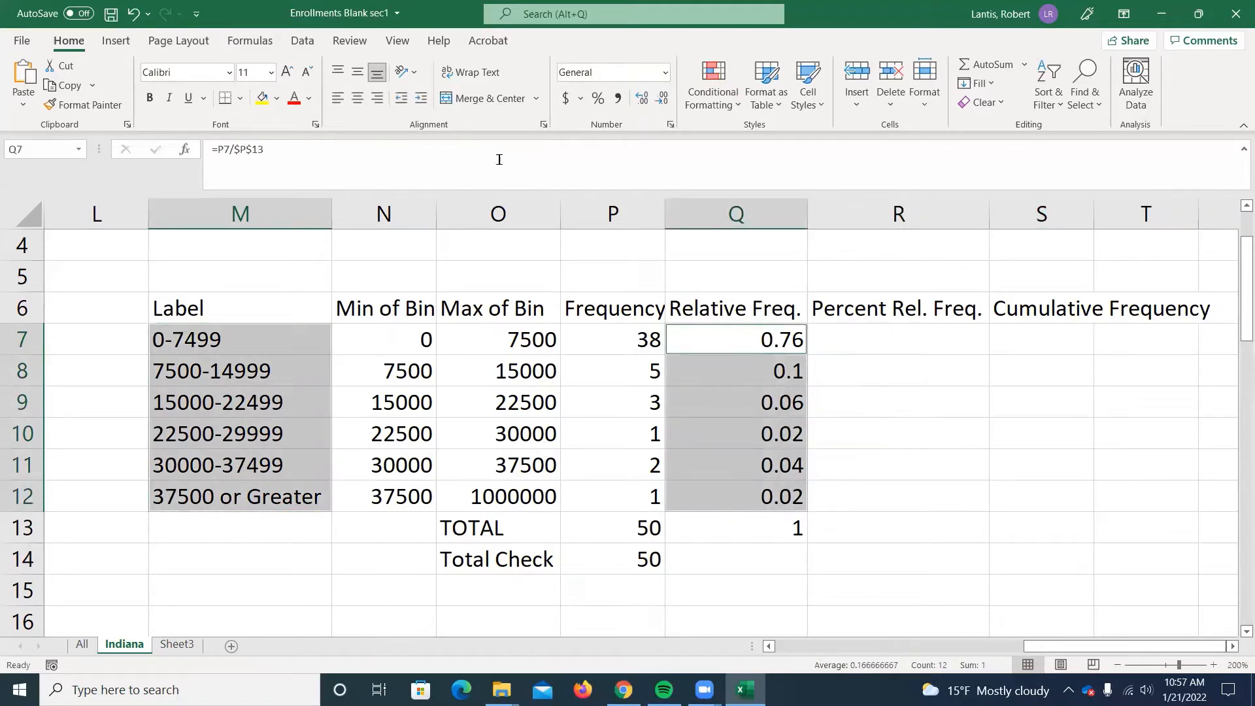
{"action": "left_click", "coordinate": [115, 40]}
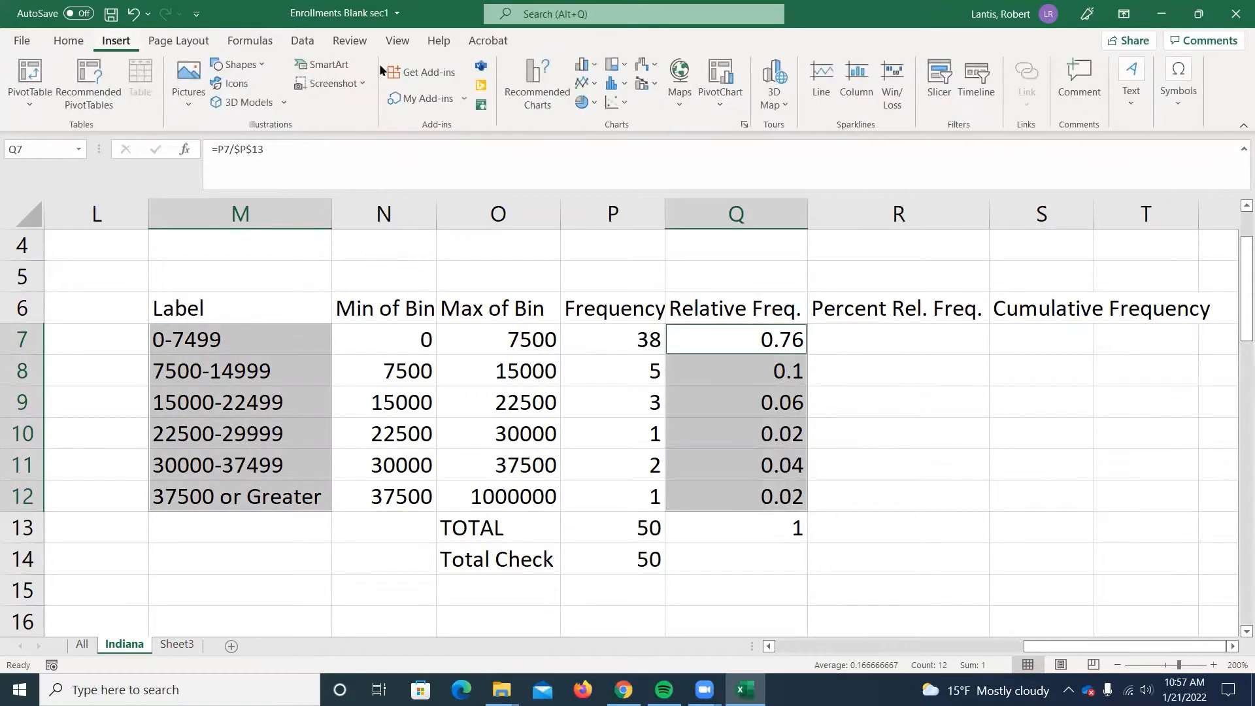
{"action": "left_click", "coordinate": [585, 67]}
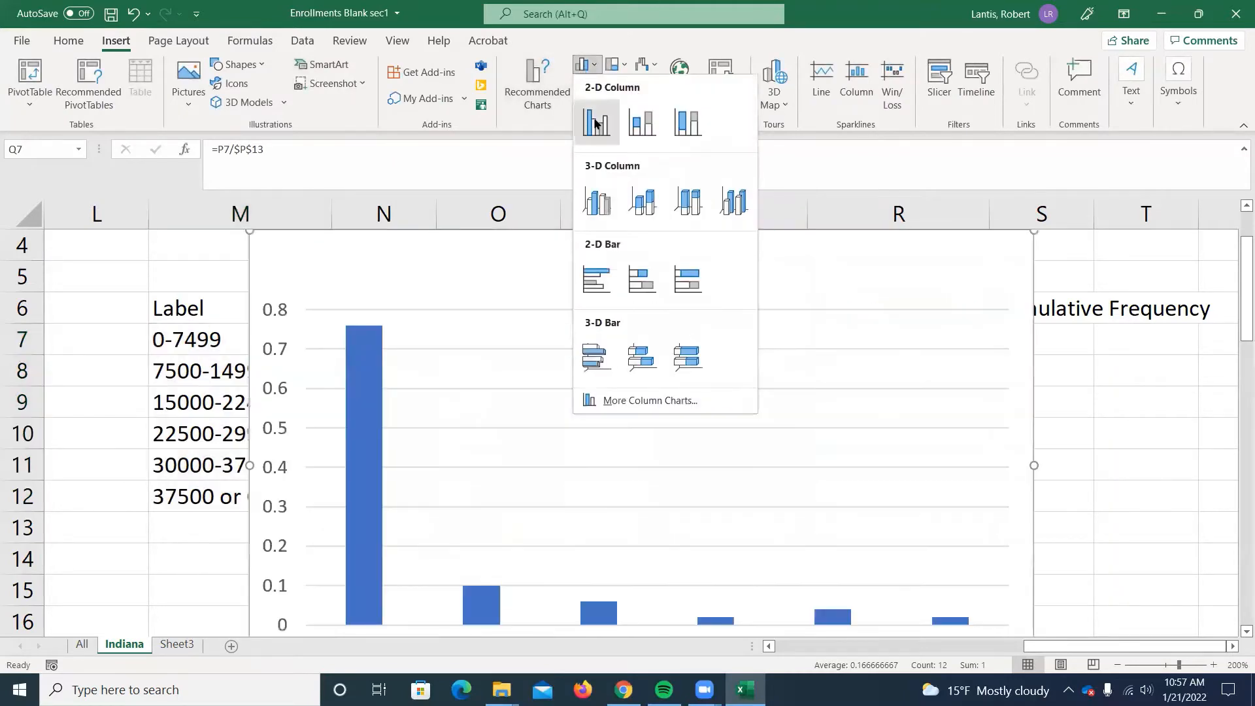
{"action": "left_click", "coordinate": [596, 122]}
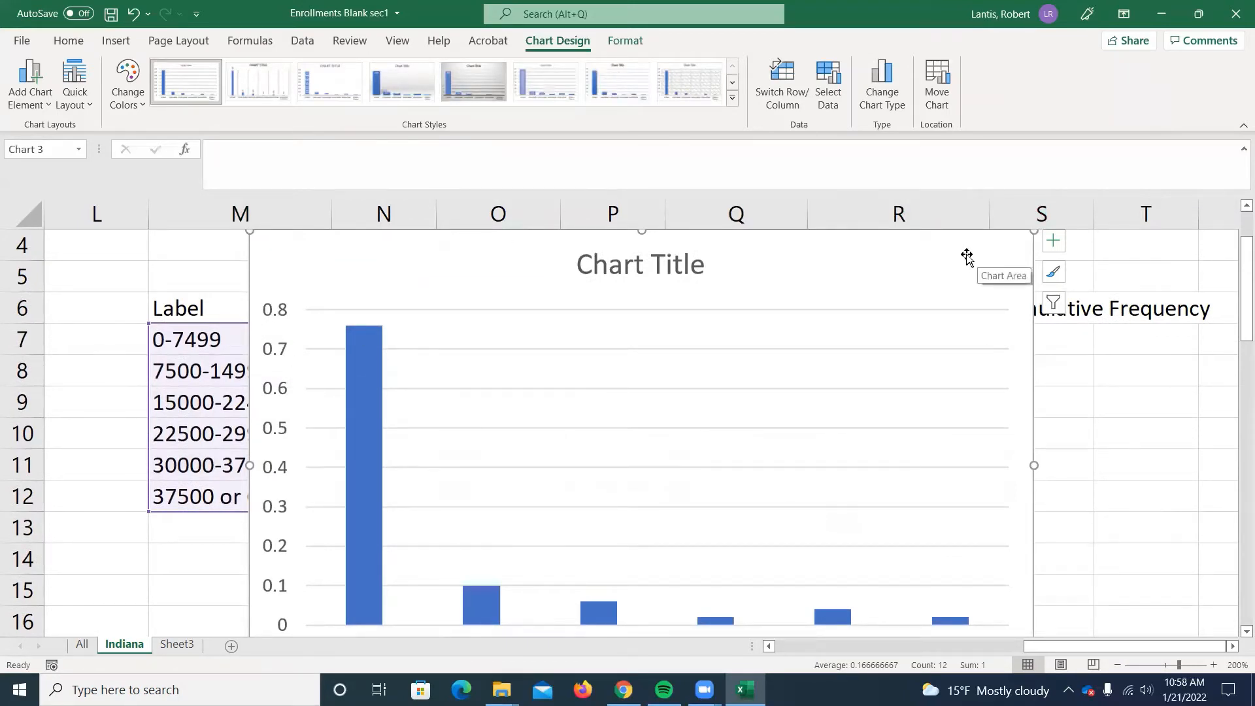
Examine the column chart's bars, axis and bin labels, and delete the chart.
{"action": "scroll", "coordinate": [341, 440], "scroll_direction": "down", "scroll_amount": 1}
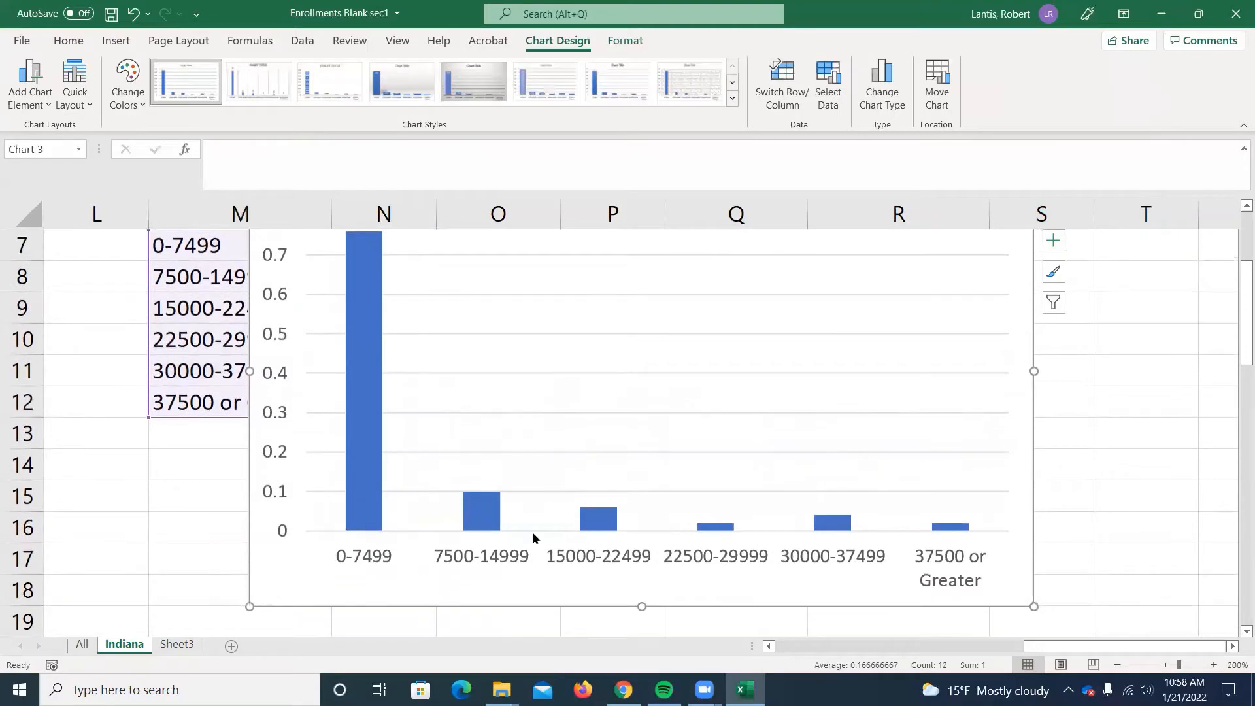
{"action": "scroll", "coordinate": [983, 307], "scroll_direction": "up", "scroll_amount": 2}
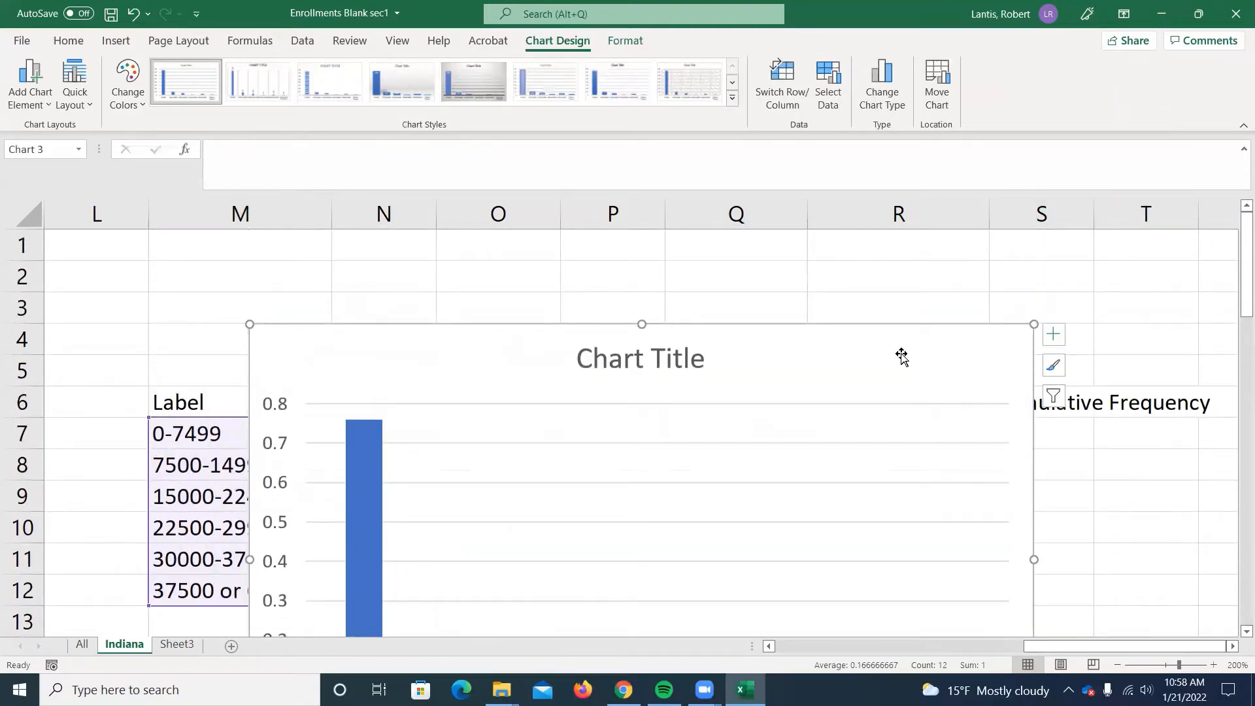
{"action": "scroll", "coordinate": [901, 356], "scroll_direction": "down", "scroll_amount": 2}
{"action": "scroll", "coordinate": [800, 395], "scroll_direction": "up", "scroll_amount": 1}
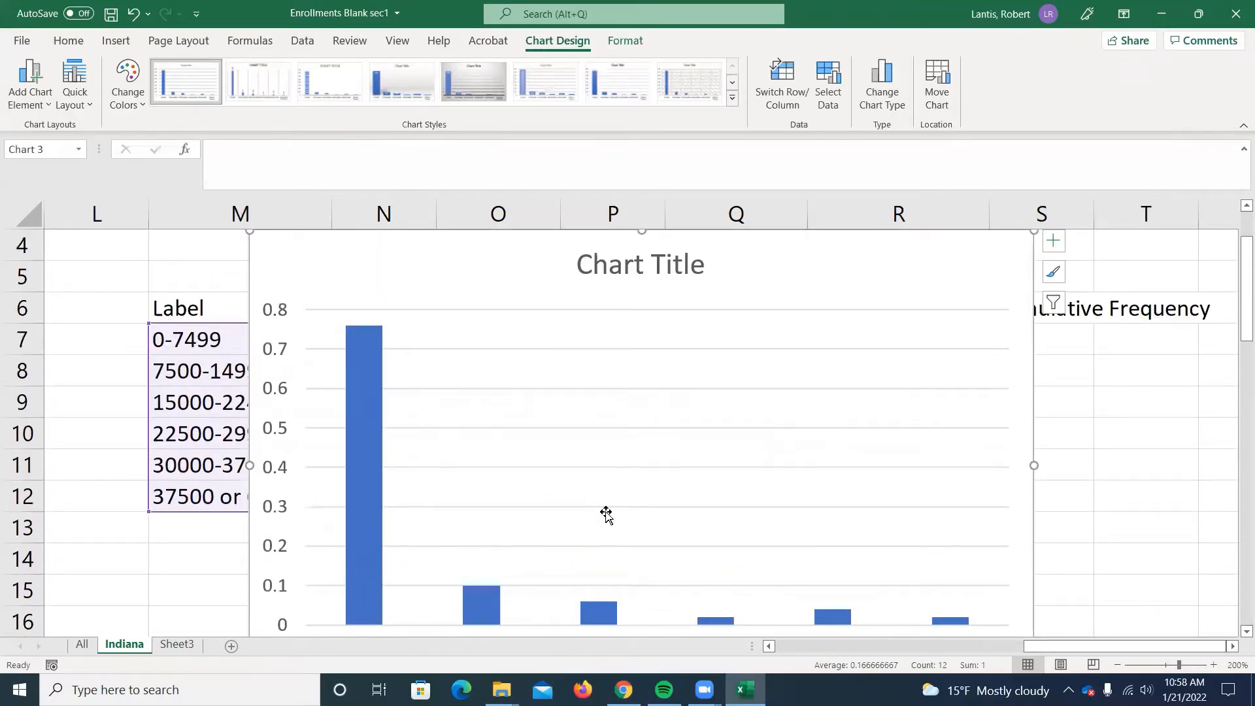
{"action": "scroll", "coordinate": [503, 485], "scroll_direction": "down", "scroll_amount": 1}
{"action": "scroll", "coordinate": [503, 485], "scroll_direction": "down", "scroll_amount": 1}
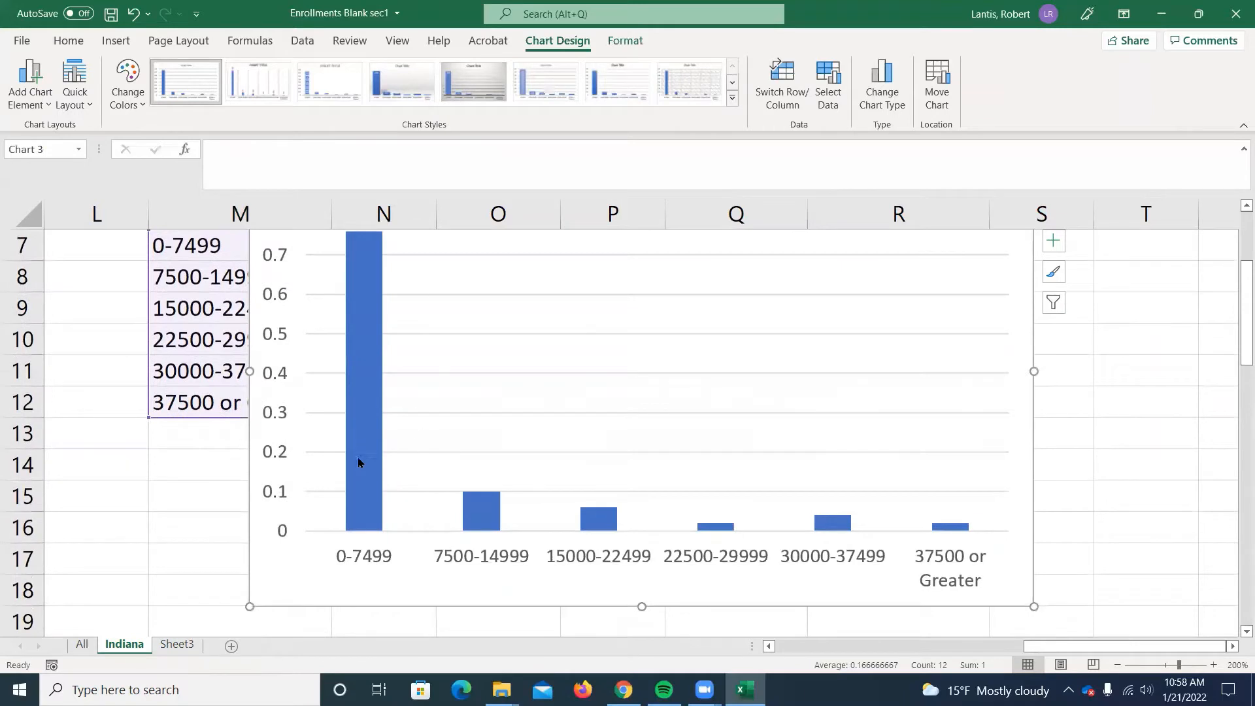
{"action": "scroll", "coordinate": [339, 472], "scroll_direction": "up", "scroll_amount": 1}
{"action": "scroll", "coordinate": [339, 472], "scroll_direction": "up", "scroll_amount": 1}
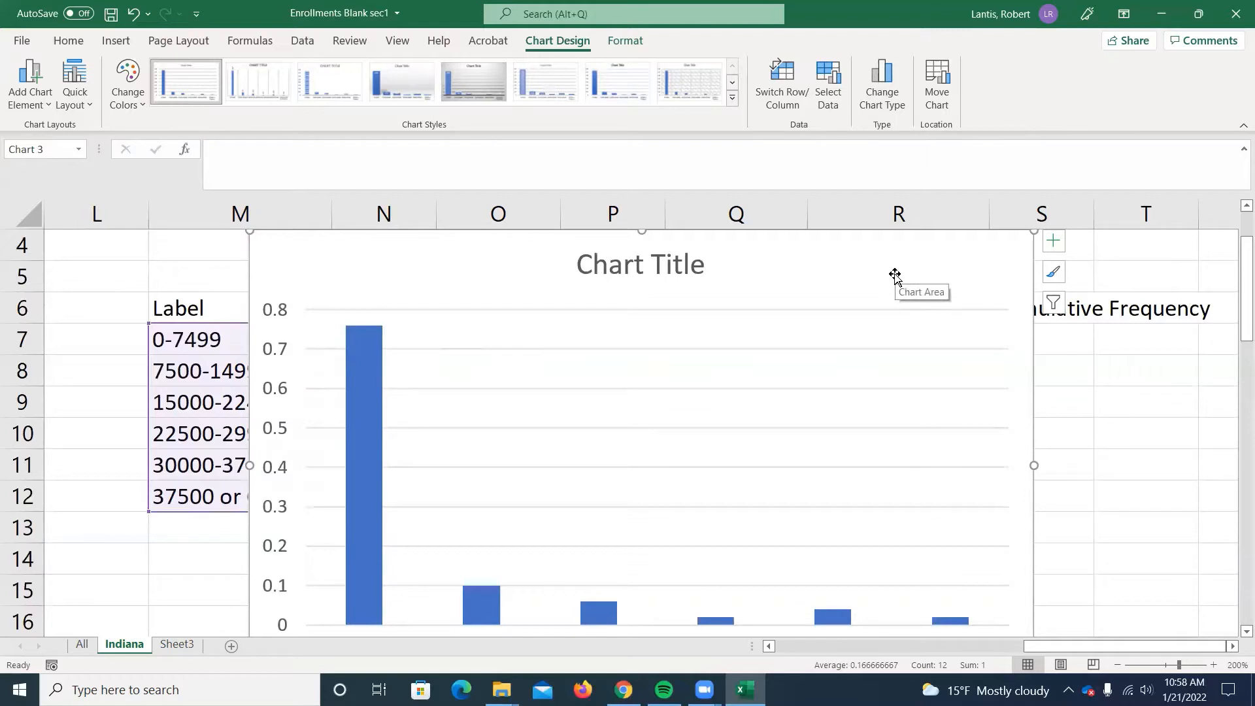
{"action": "key", "text": "Delete"}
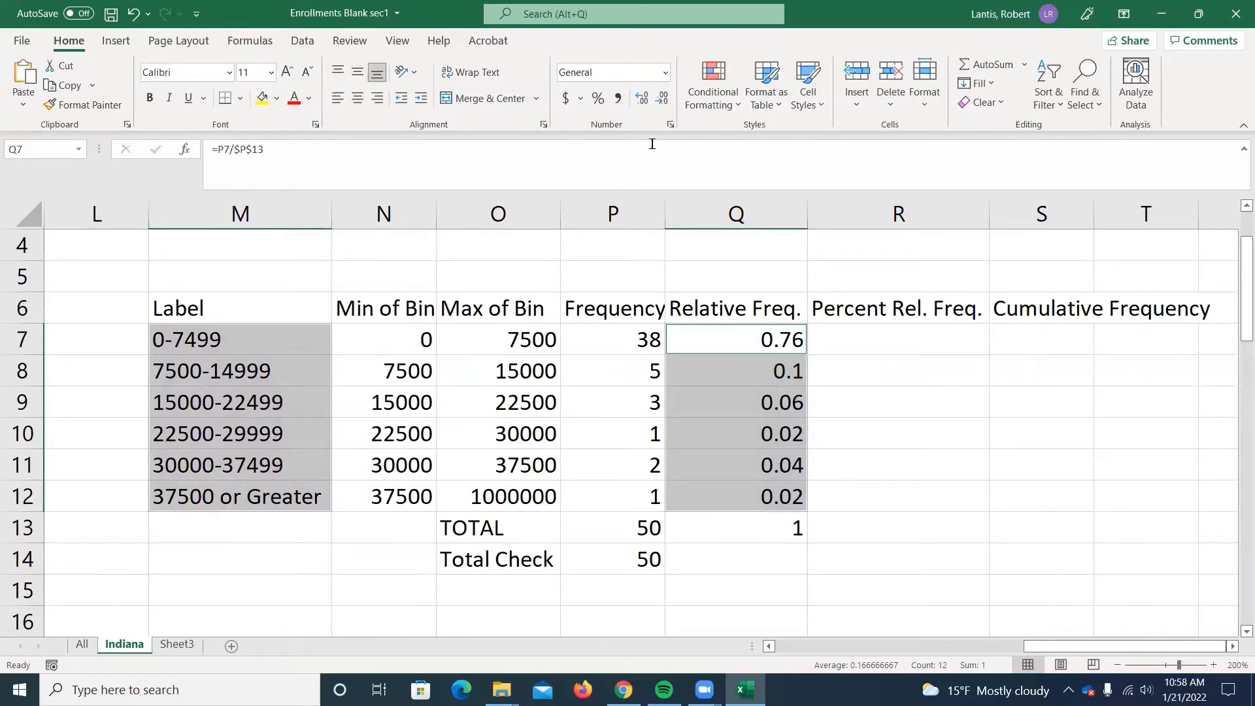
Insert a histogram of the raw grand total enrollments in C2:C51.
{"action": "left_click_drag", "start_coordinate": [1053, 651], "coordinate": [829, 651]}
{"action": "scroll", "coordinate": [535, 281], "scroll_direction": "up", "scroll_amount": 1}
{"action": "left_click", "coordinate": [539, 281]}
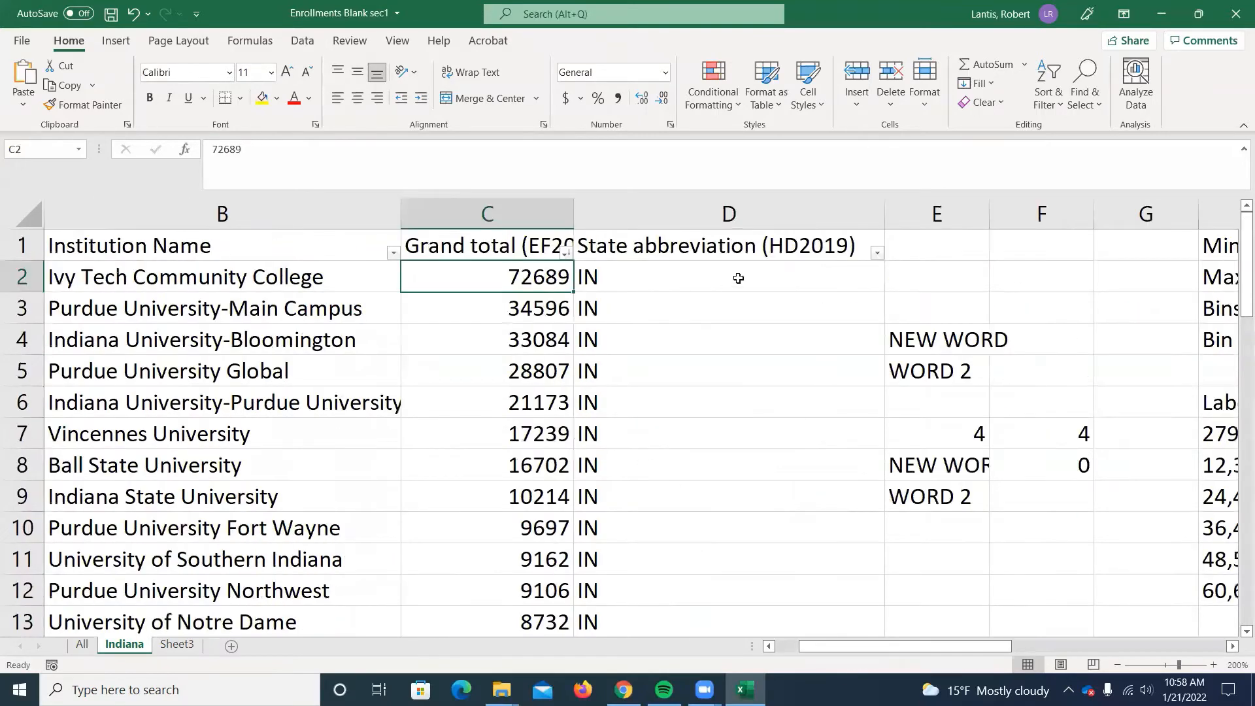
{"action": "key", "text": "ctrl+shift+Down"}
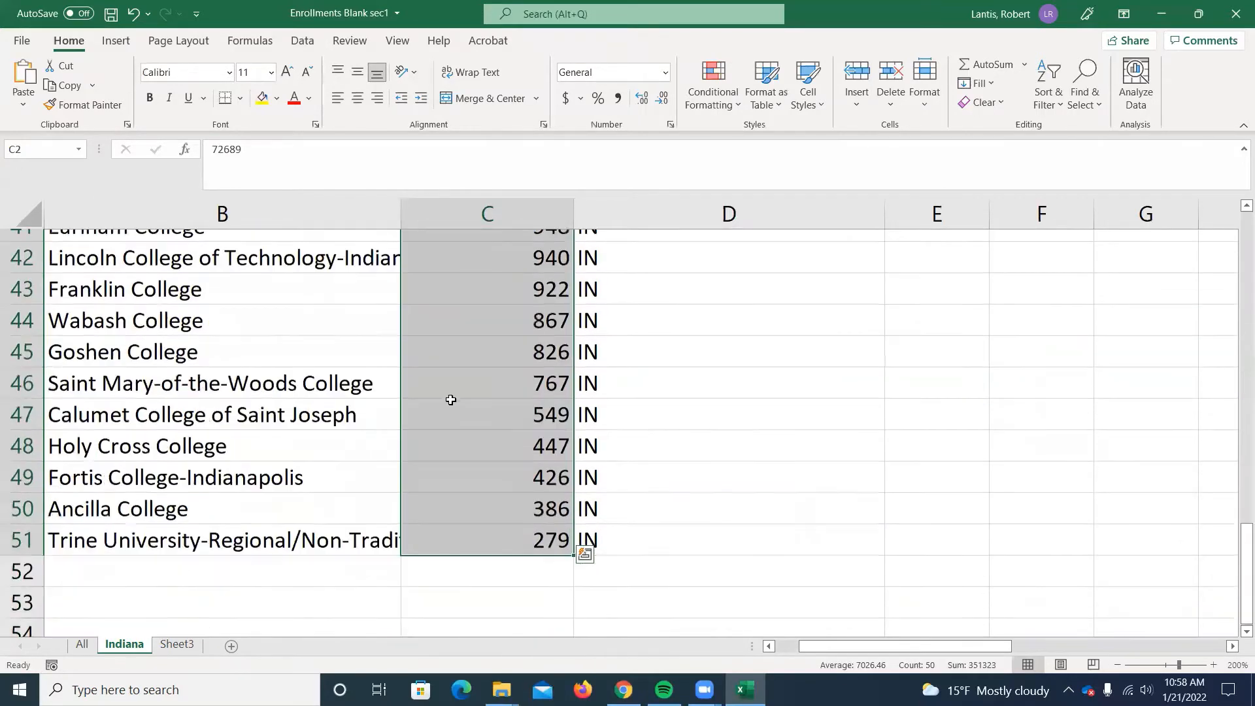
{"action": "scroll", "coordinate": [475, 387], "scroll_direction": "up", "scroll_amount": 2}
{"action": "scroll", "coordinate": [474, 387], "scroll_direction": "up", "scroll_amount": 12}
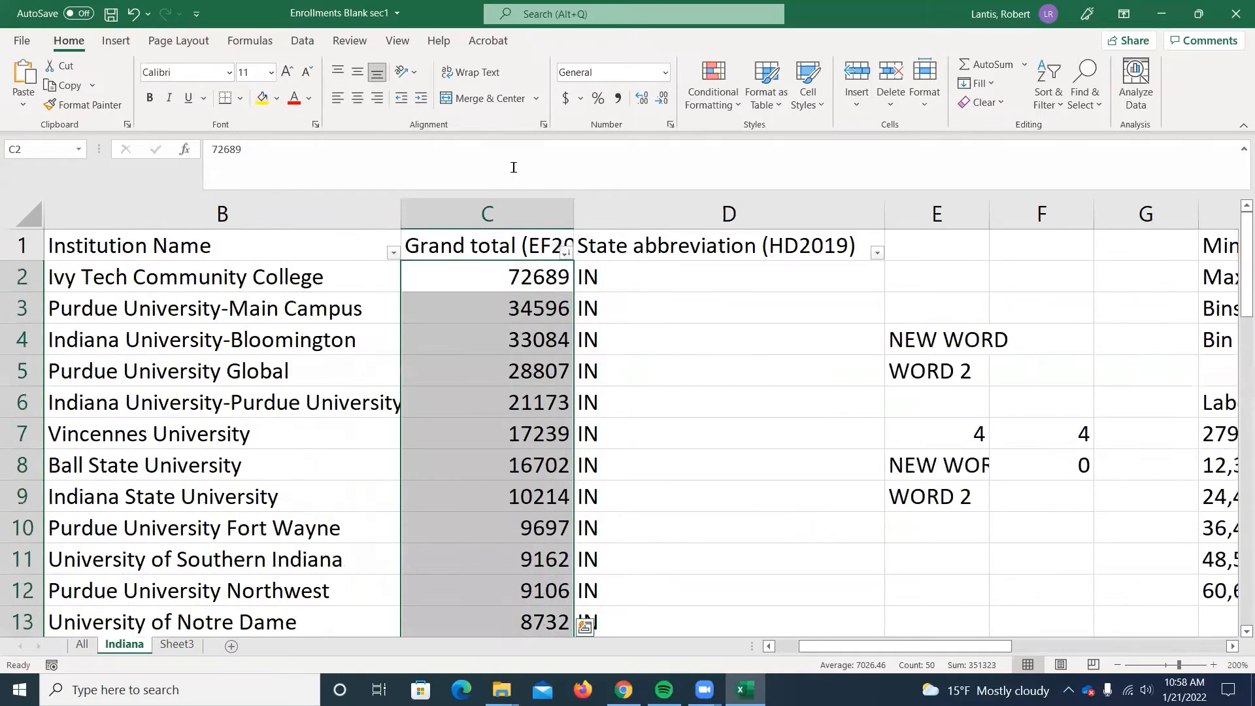
{"action": "left_click", "coordinate": [115, 41]}
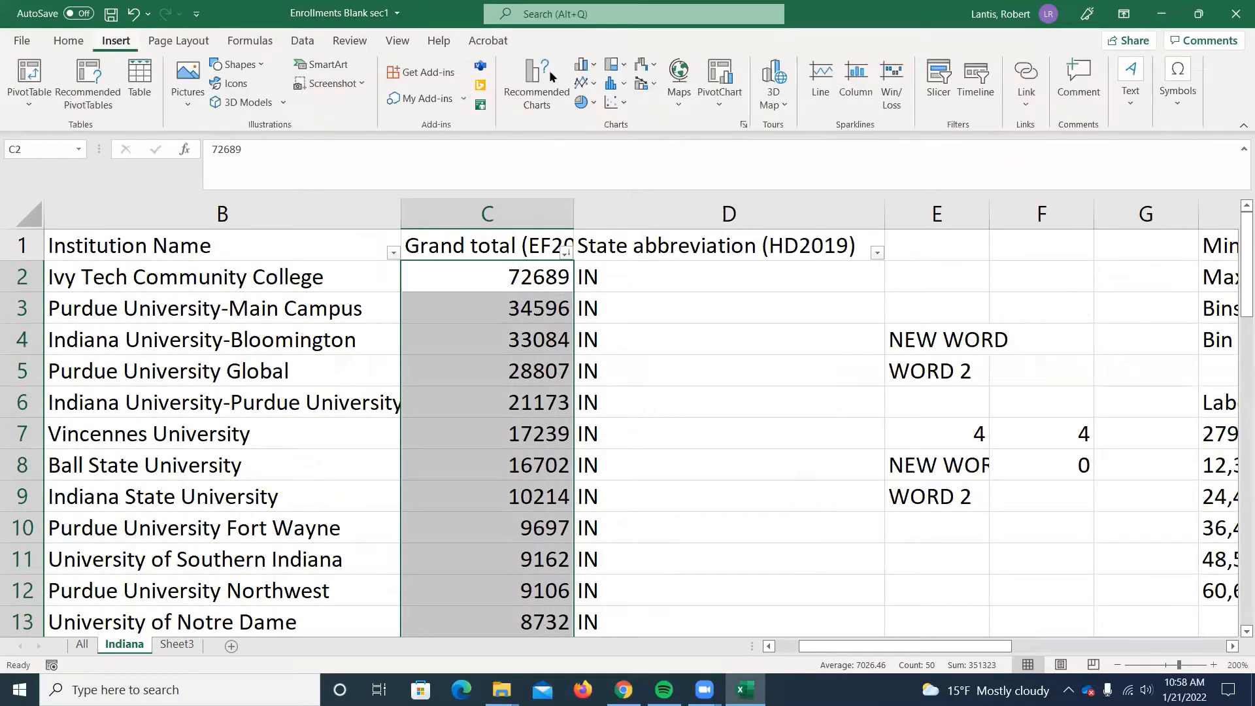
{"action": "left_click", "coordinate": [615, 91]}
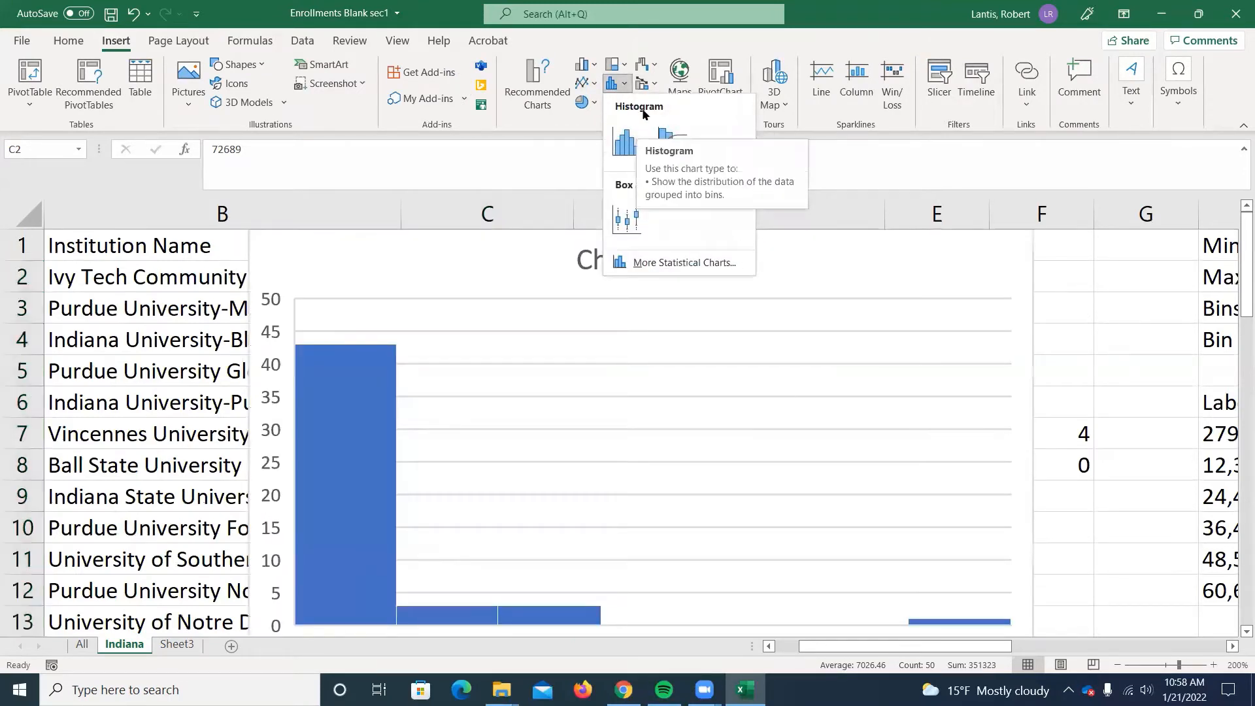
{"action": "left_click", "coordinate": [624, 141]}
Compare the histogram's automatic bins with the bins in both frequency tables, and delete the histogram.
{"action": "scroll", "coordinate": [765, 252], "scroll_direction": "down", "scroll_amount": 2}
{"action": "scroll", "coordinate": [470, 384], "scroll_direction": "up", "scroll_amount": 1}
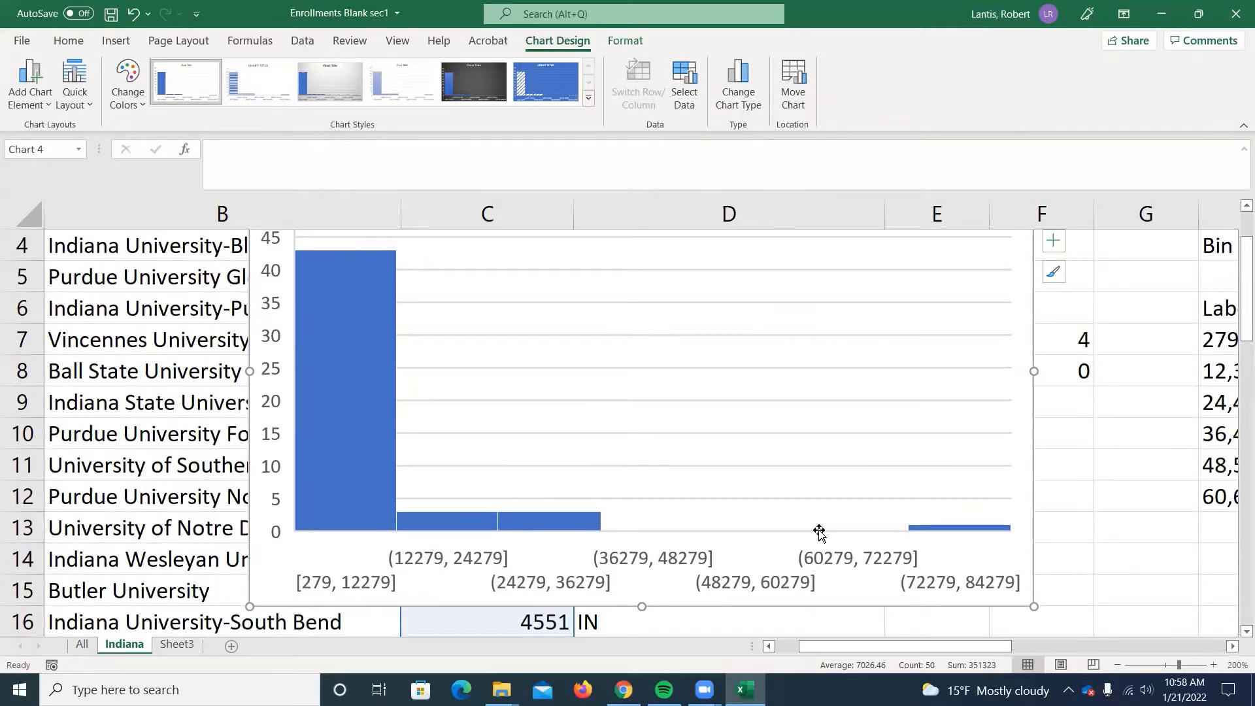
{"action": "left_click_drag", "start_coordinate": [915, 650], "coordinate": [988, 653]}
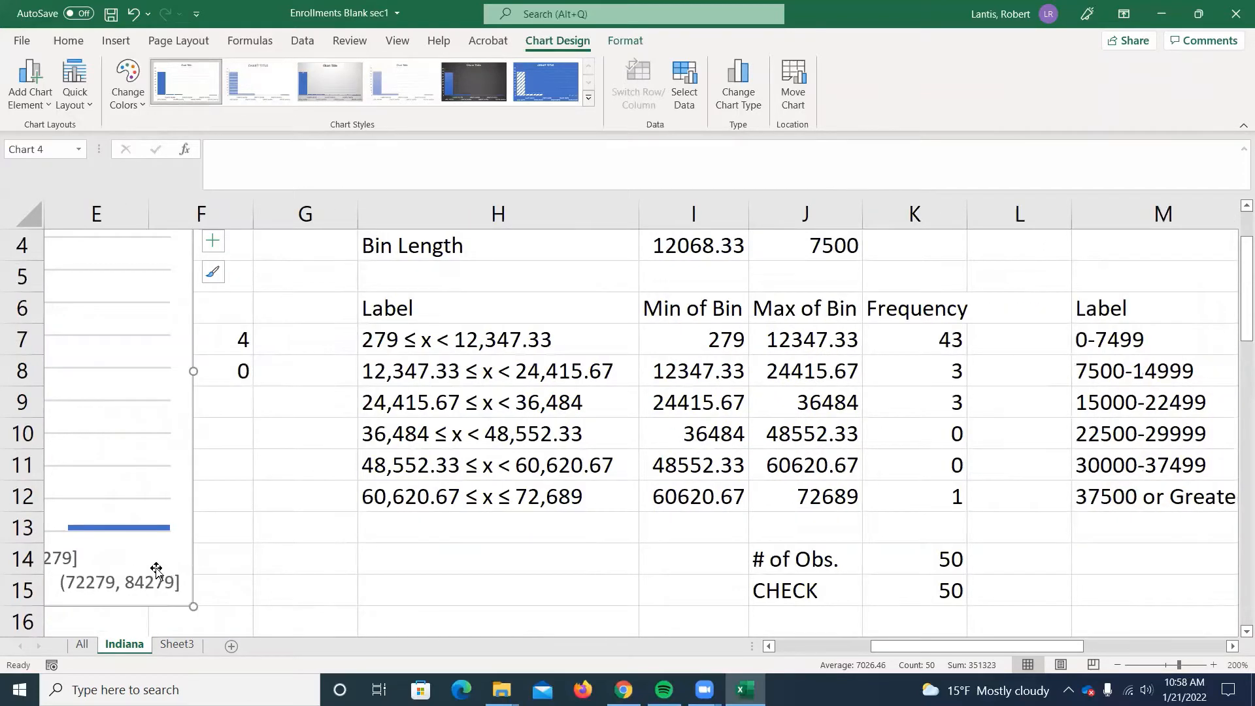
{"action": "left_click_drag", "start_coordinate": [973, 649], "coordinate": [1087, 653]}
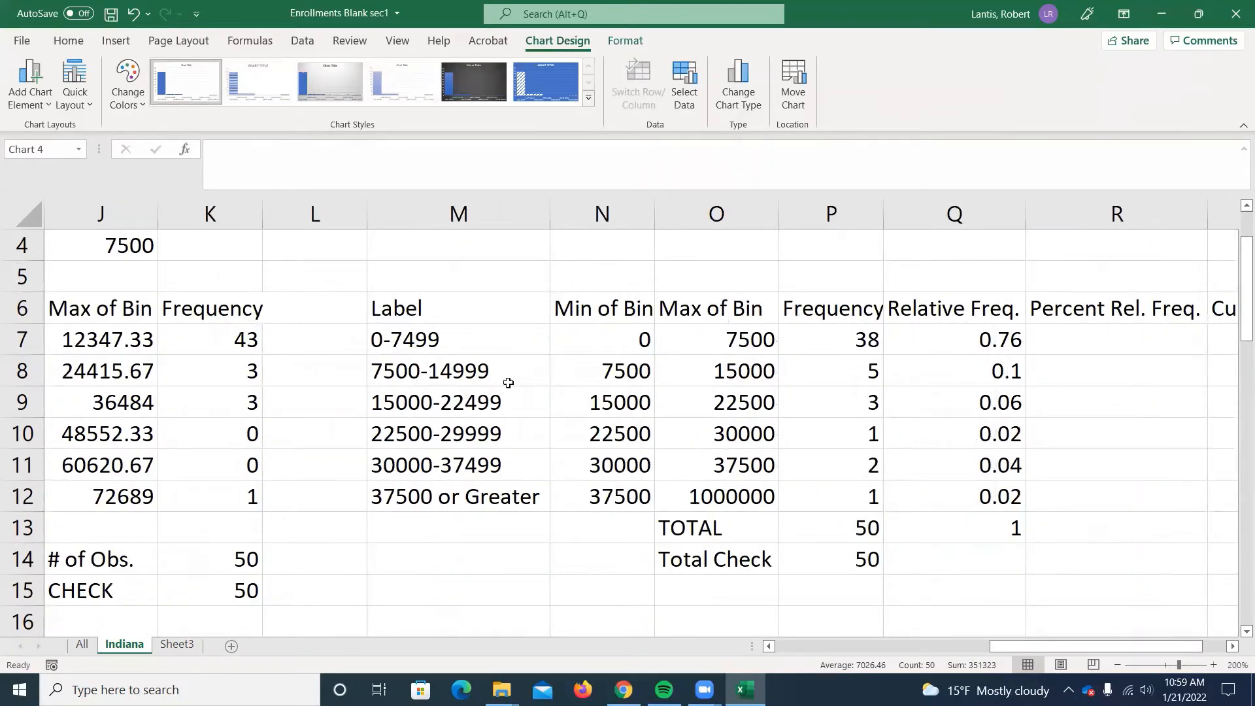
{"action": "left_click_drag", "start_coordinate": [1009, 644], "coordinate": [777, 646]}
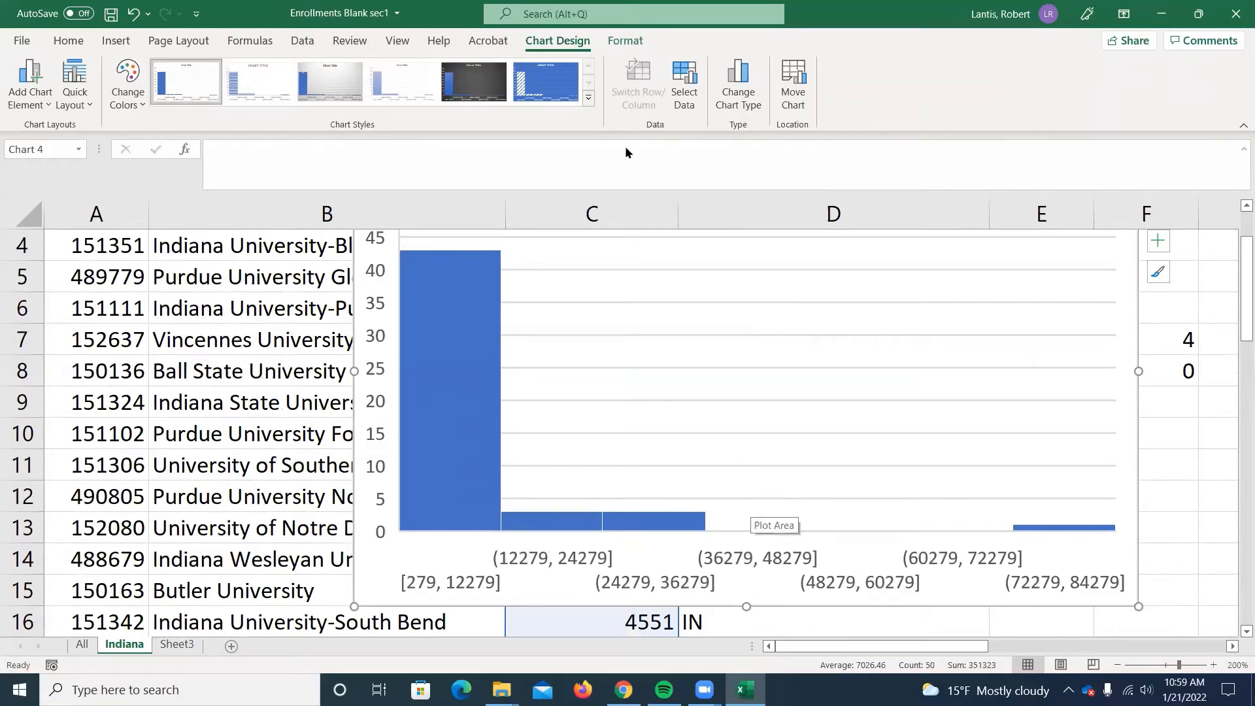
{"action": "scroll", "coordinate": [647, 319], "scroll_direction": "up", "scroll_amount": 1}
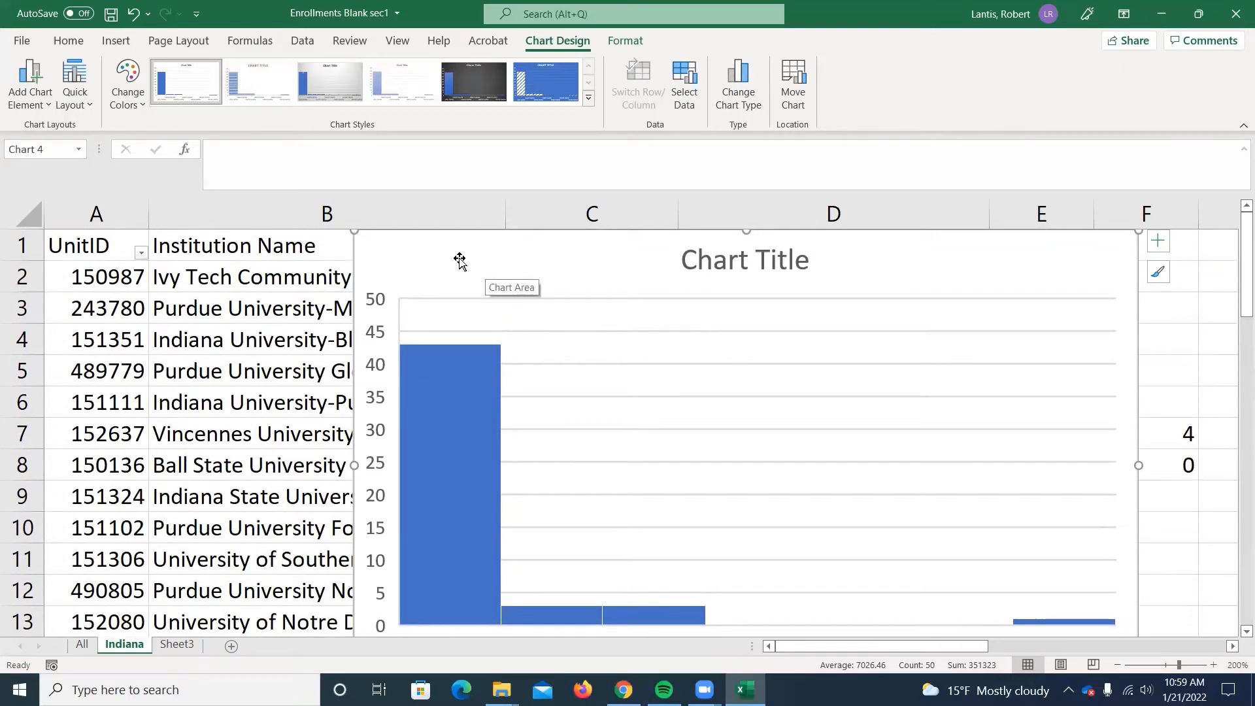
{"action": "scroll", "coordinate": [538, 338], "scroll_direction": "down", "scroll_amount": 1}
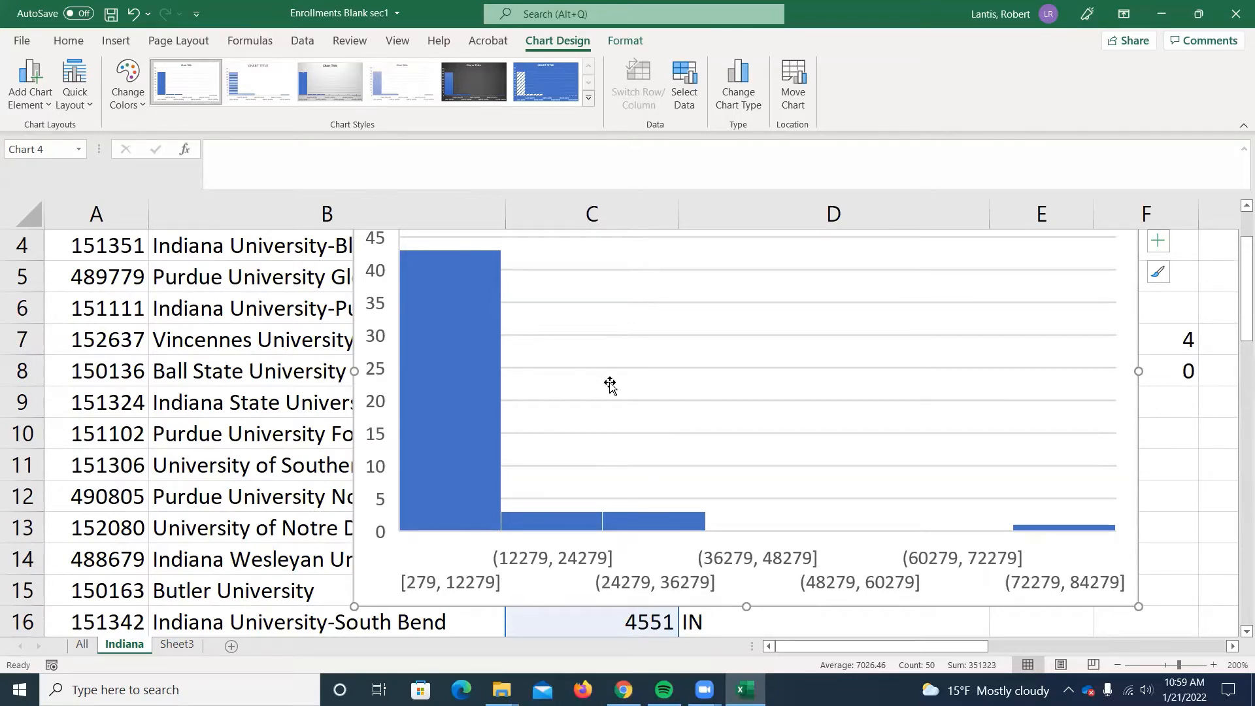
{"action": "scroll", "coordinate": [498, 439], "scroll_direction": "up", "scroll_amount": 1}
{"action": "scroll", "coordinate": [565, 580], "scroll_direction": "down", "scroll_amount": 1}
{"action": "scroll", "coordinate": [561, 473], "scroll_direction": "up", "scroll_amount": 1}
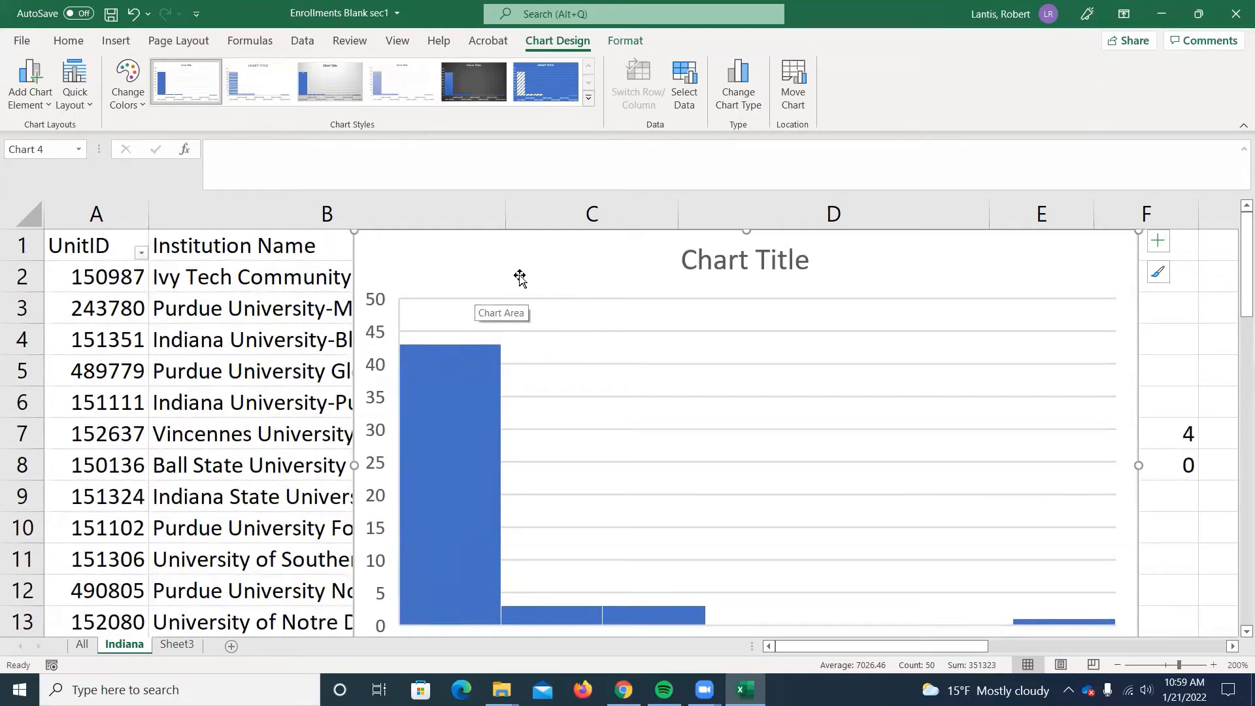
{"action": "key", "text": "Delete"}
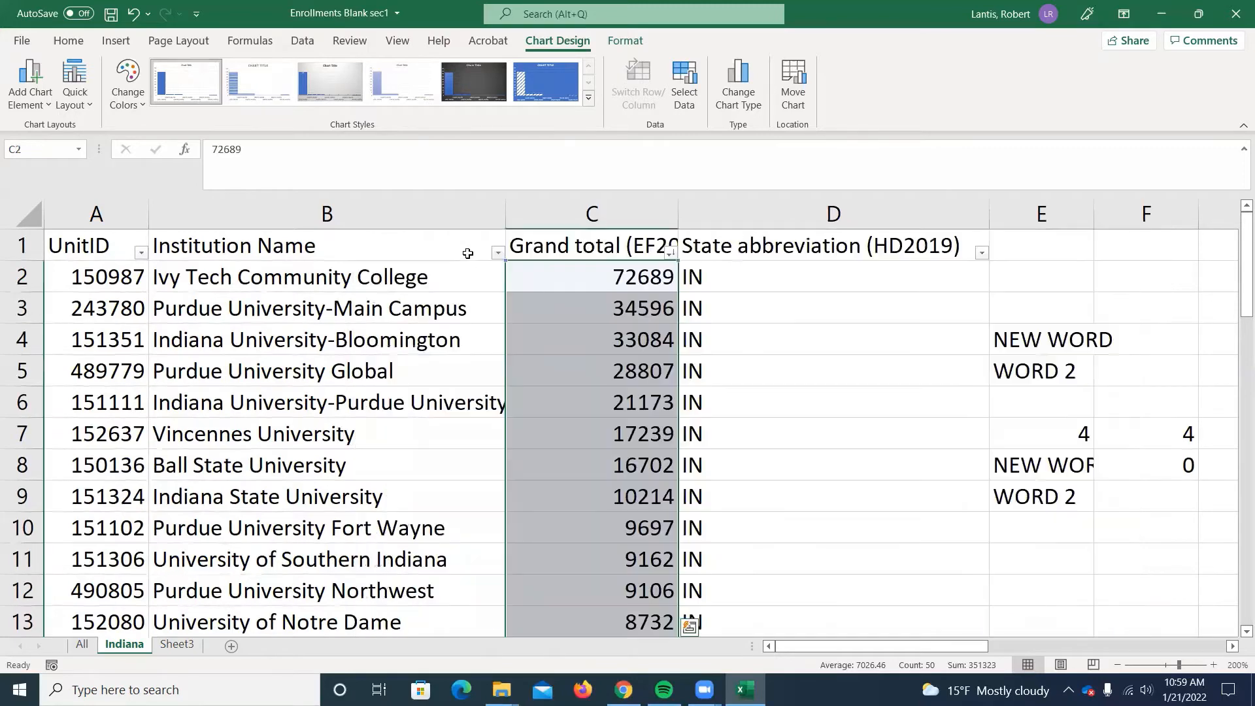
{"action": "scroll", "coordinate": [803, 637], "scroll_direction": "right", "scroll_amount": 5}
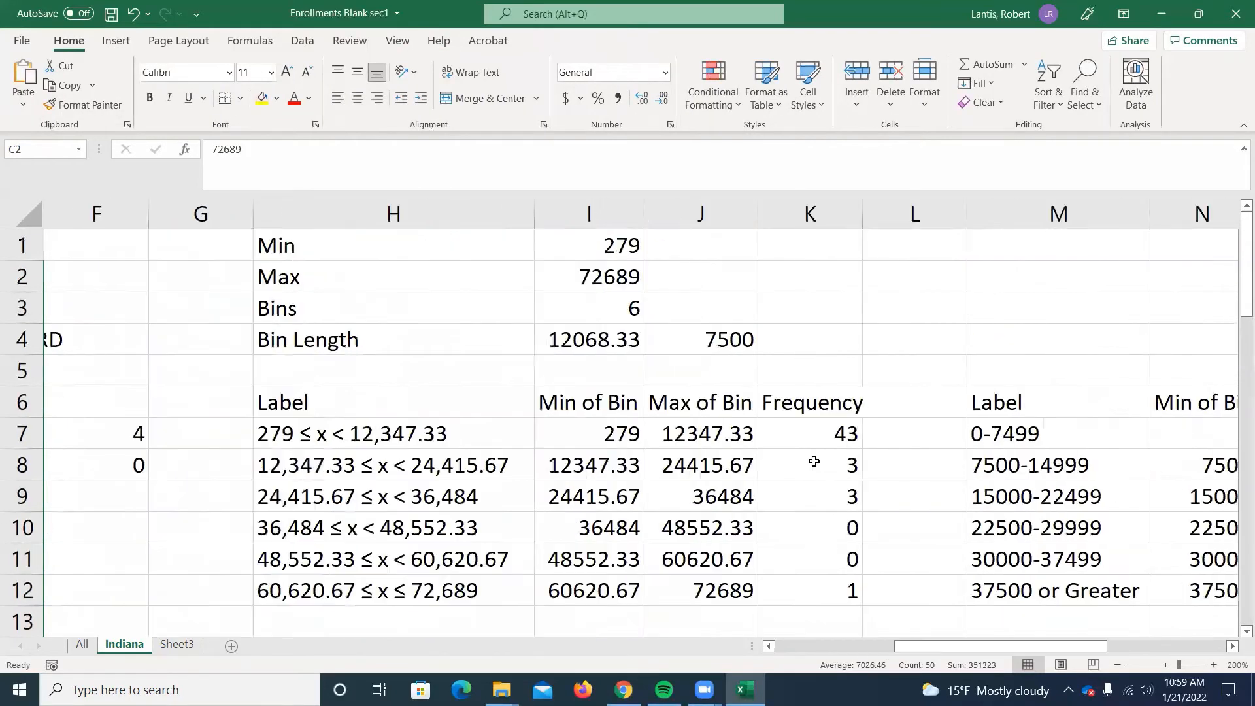
{"action": "scroll", "coordinate": [912, 588], "scroll_direction": "down", "scroll_amount": 1}
{"action": "scroll", "coordinate": [941, 642], "scroll_direction": "right", "scroll_amount": 2}
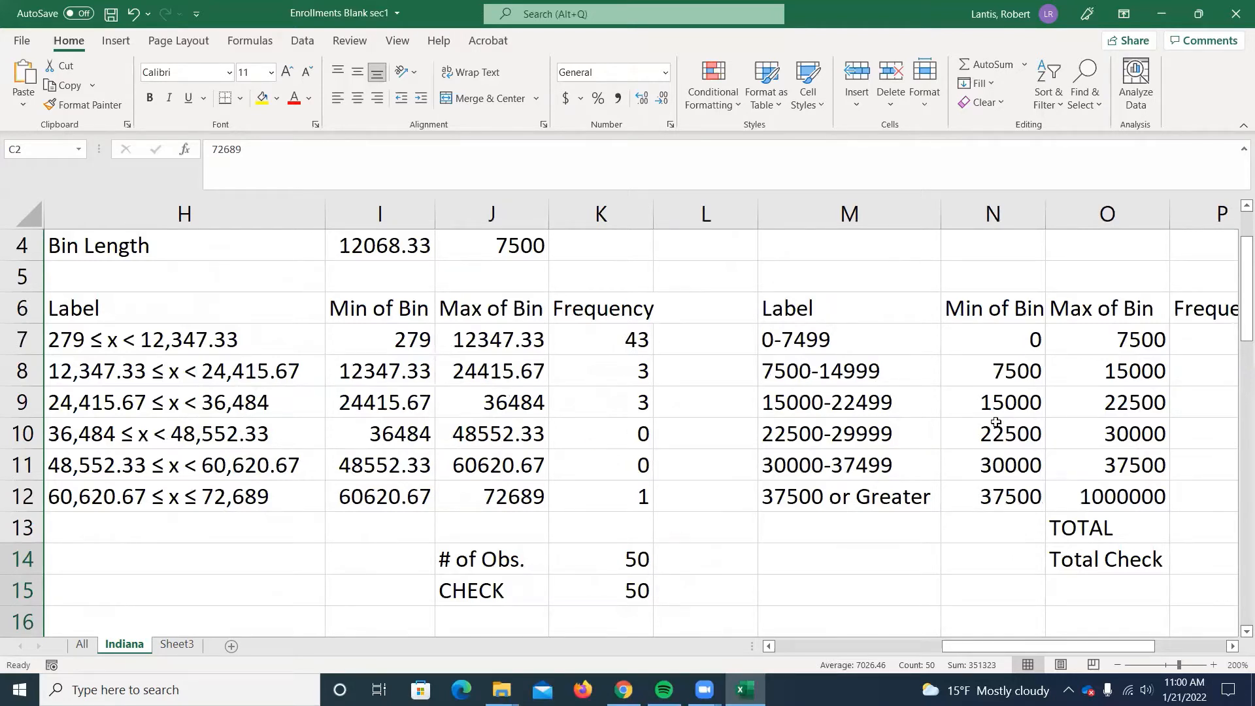
{"action": "left_click_drag", "start_coordinate": [1038, 647], "coordinate": [1074, 646]}
{"action": "left_click", "coordinate": [1075, 393]}
{"action": "double_click", "coordinate": [959, 392]}
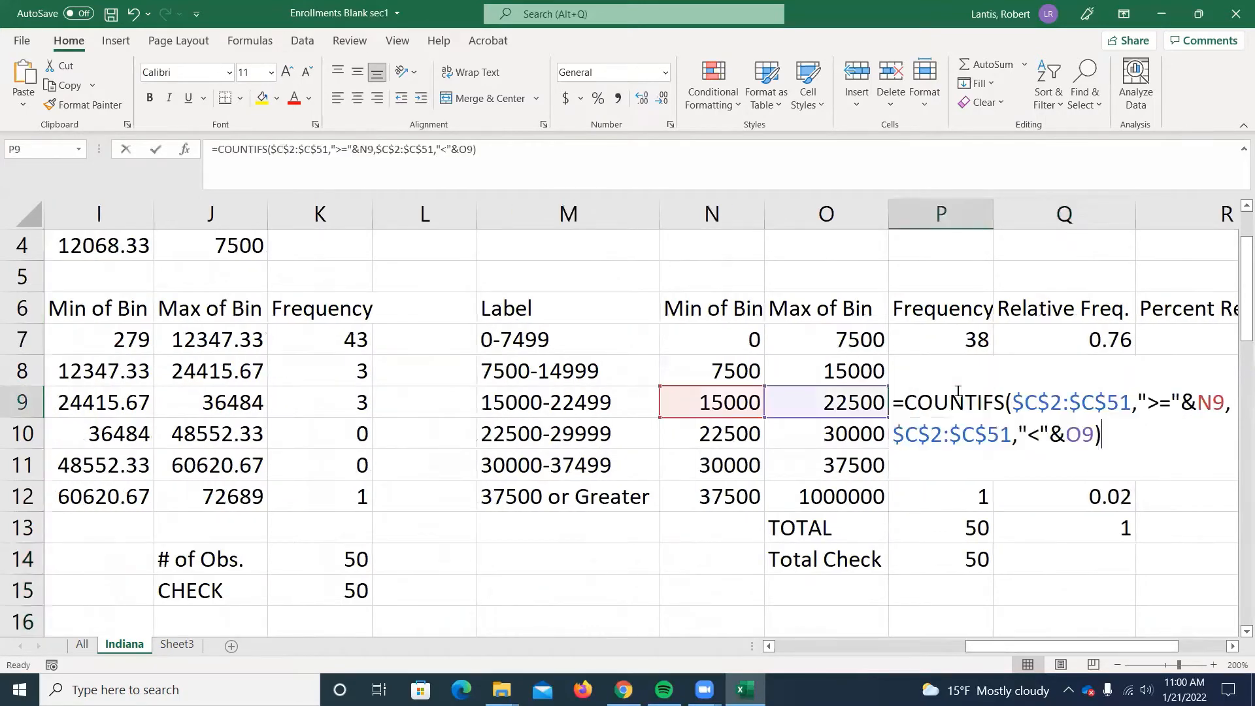
{"action": "key", "text": "Return"}
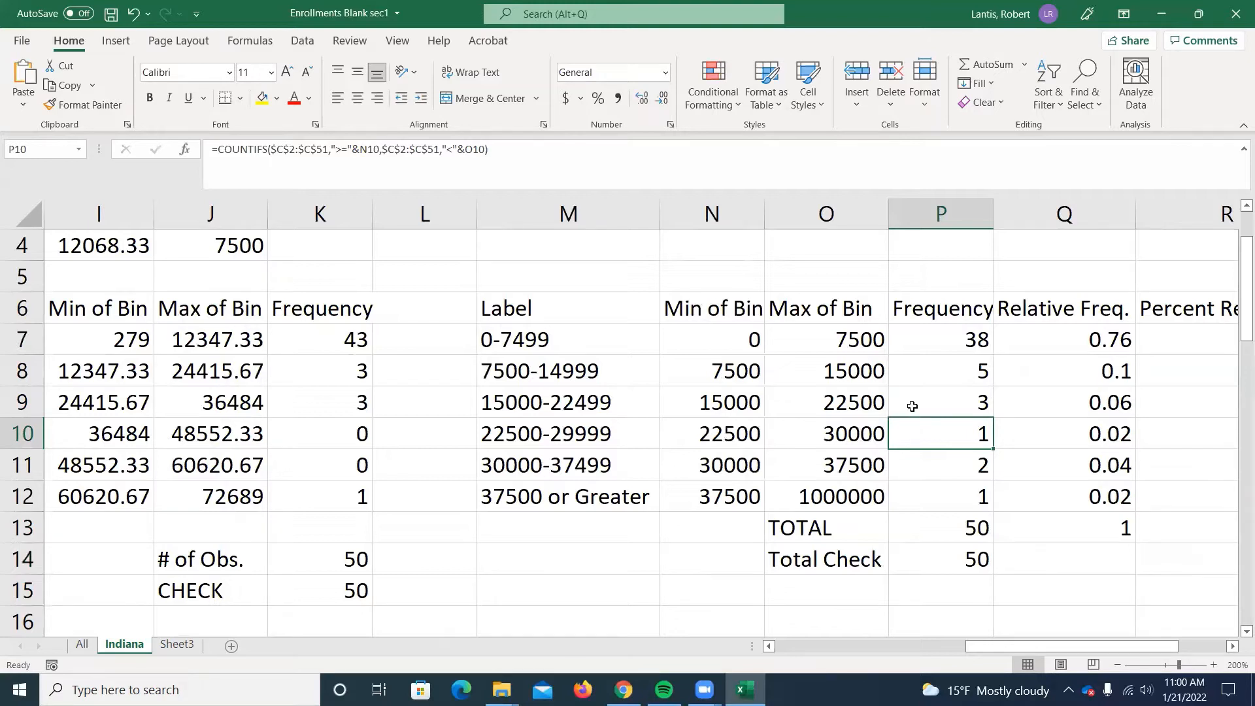
Calculate the percent relative frequencies with =Q7*100 in R7 and fill the formula down through R12.
{"action": "left_click_drag", "start_coordinate": [1019, 645], "coordinate": [1062, 598]}
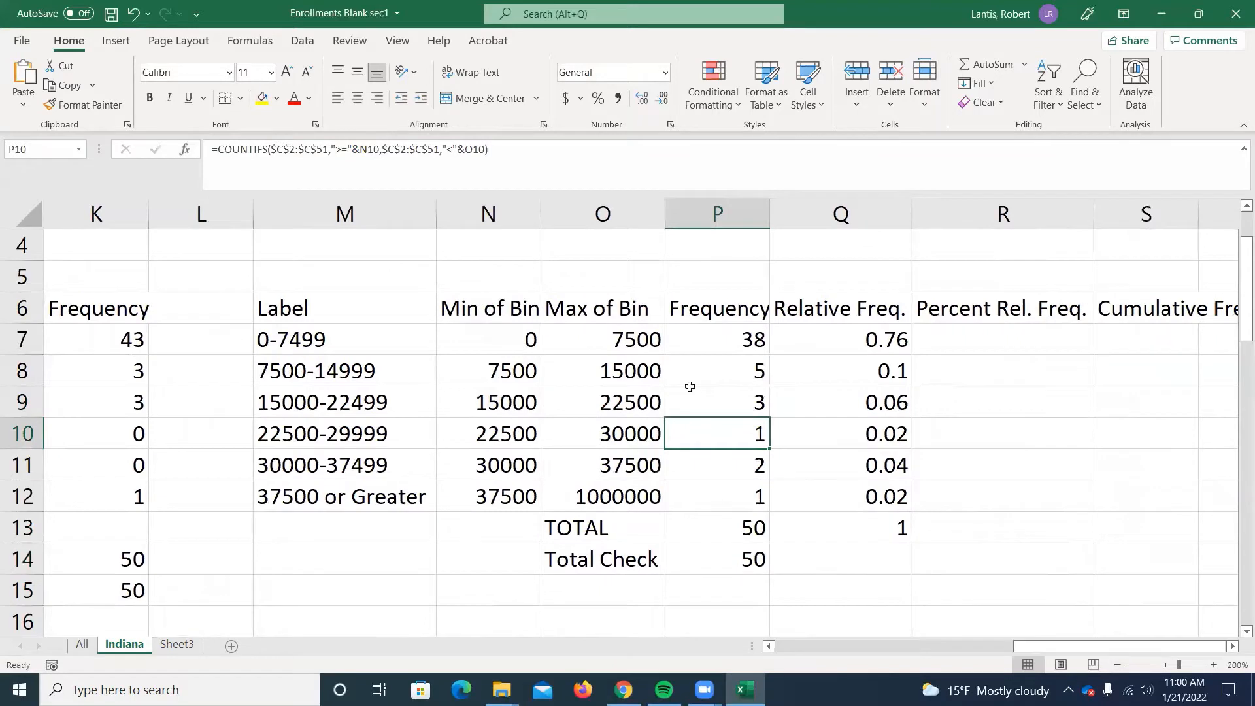
{"action": "left_click", "coordinate": [116, 40]}
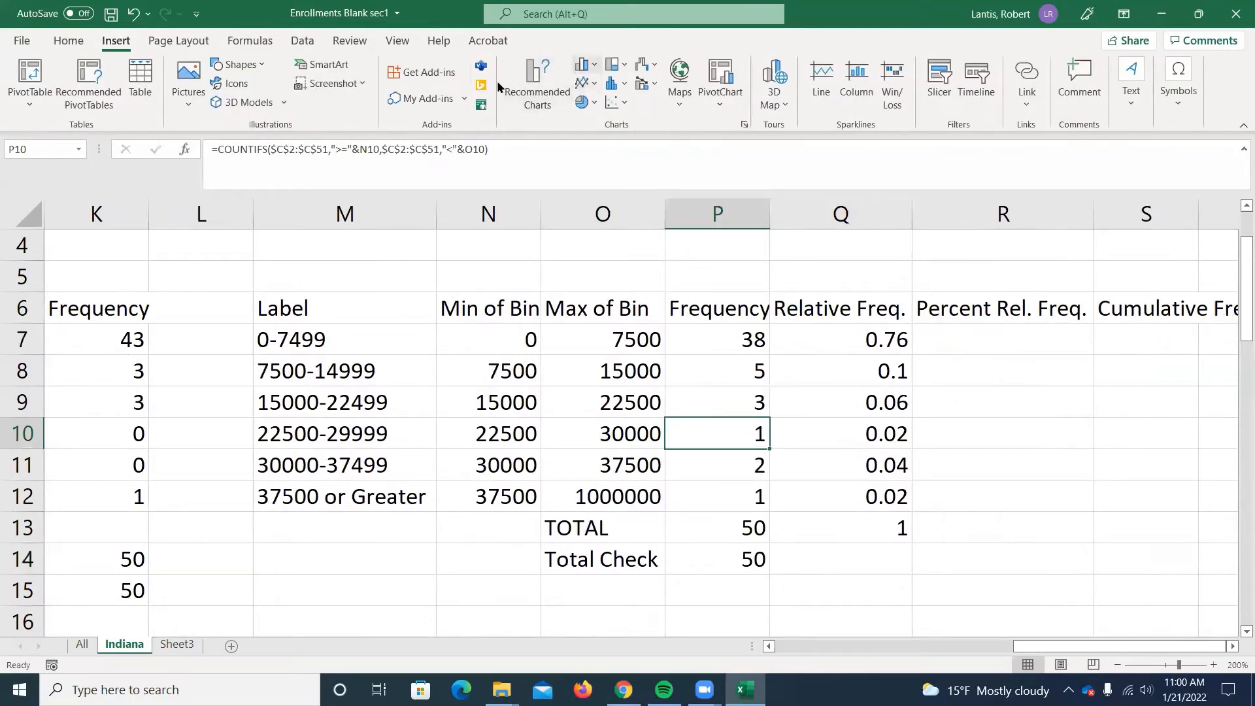
{"action": "left_click", "coordinate": [1027, 375]}
{"action": "left_click", "coordinate": [992, 343]}
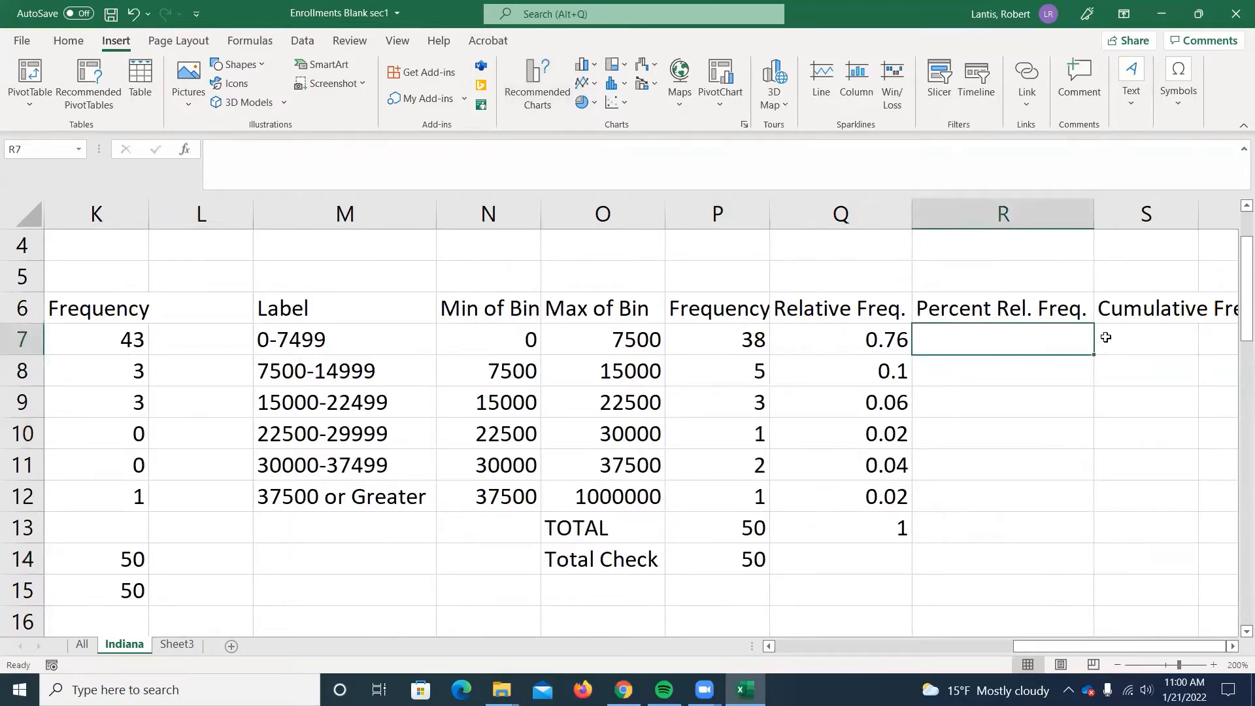
{"action": "type", "text": "="}
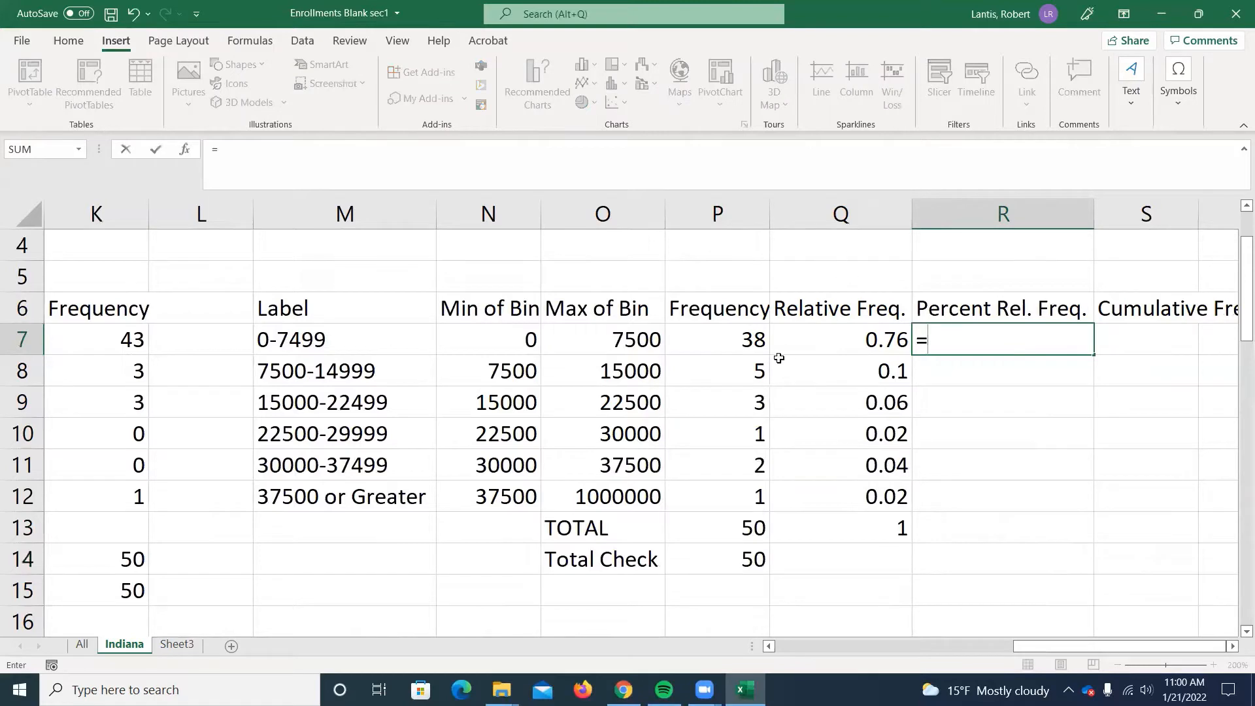
{"action": "left_click", "coordinate": [857, 336]}
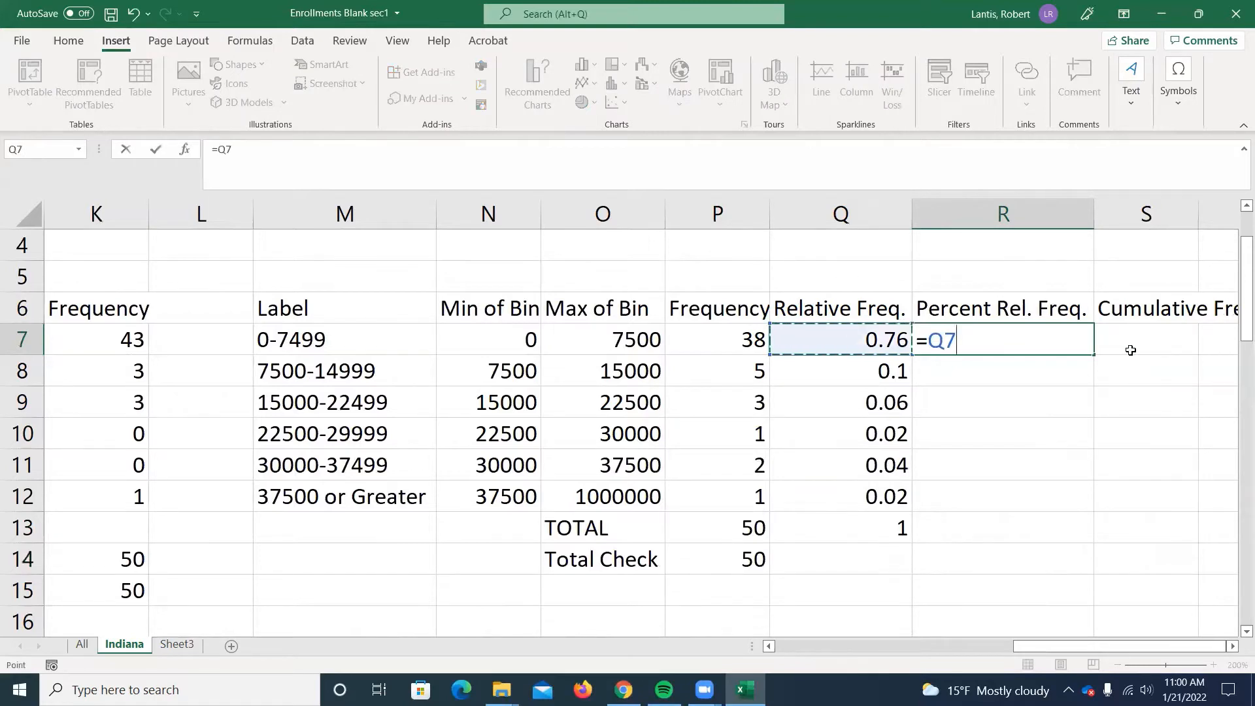
{"action": "type", "text": "*100"}
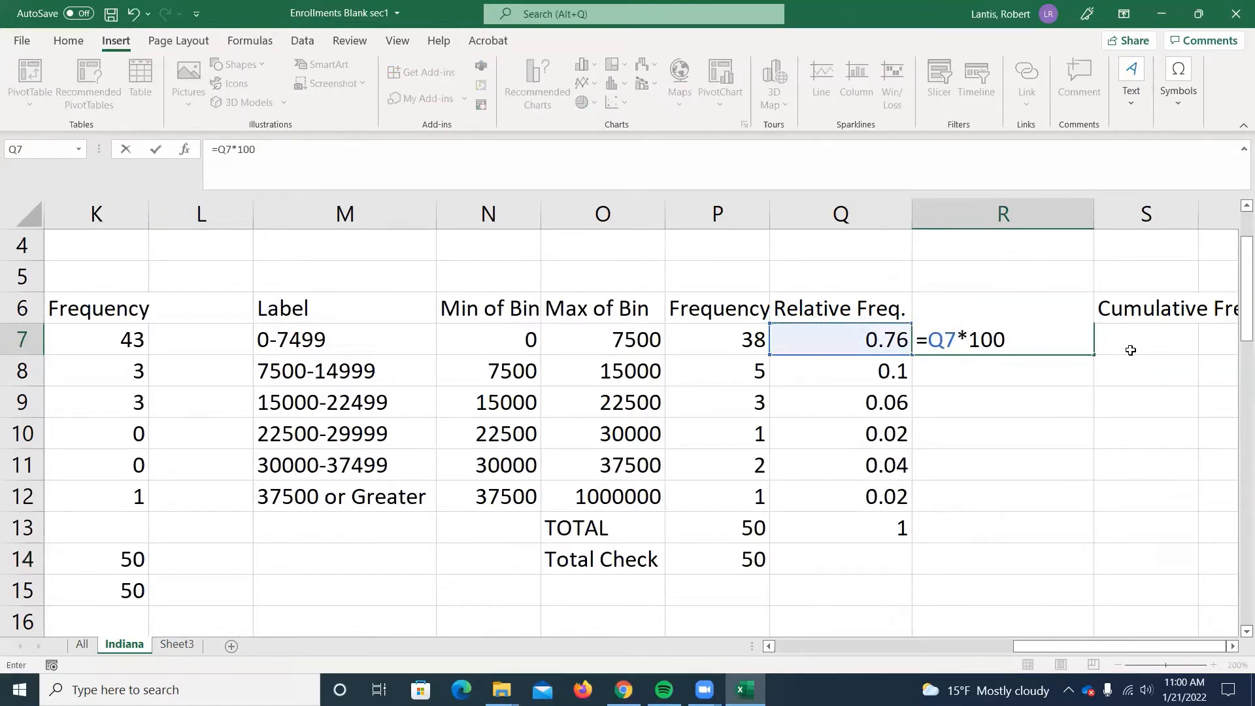
{"action": "key", "text": "Return"}
{"action": "left_click", "coordinate": [1069, 335]}
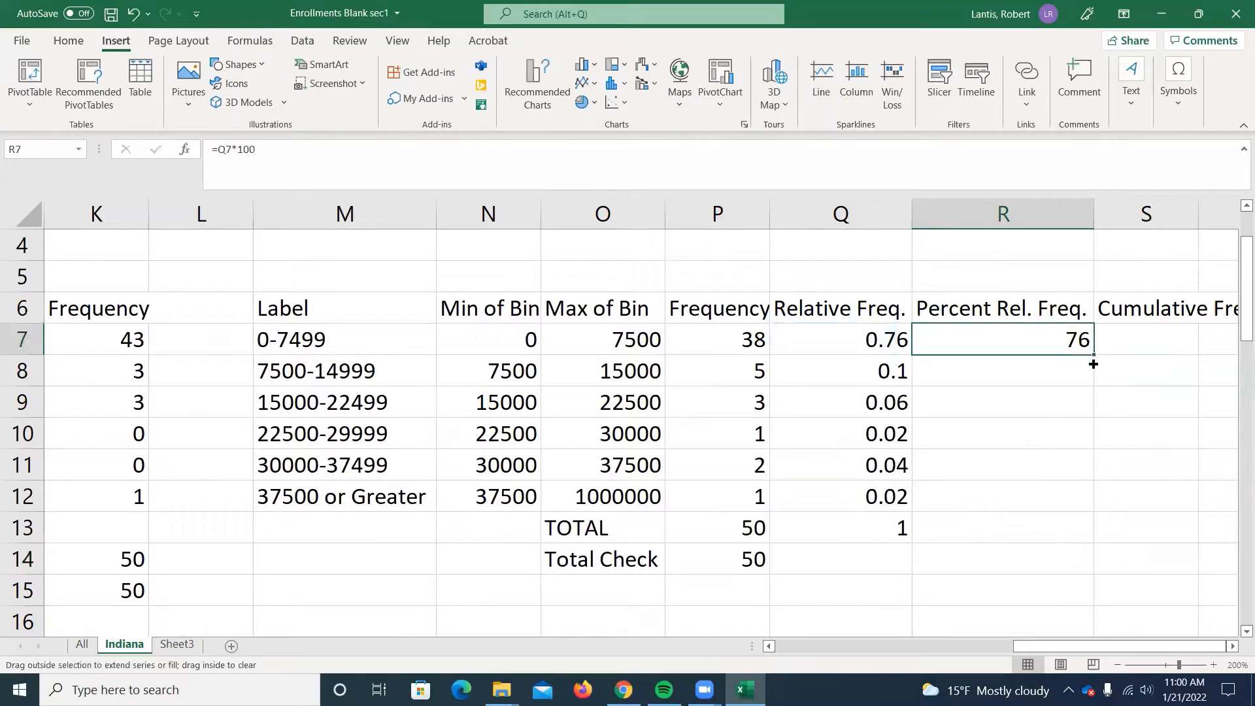
{"action": "left_click_drag", "start_coordinate": [1093, 363], "coordinate": [1042, 504]}
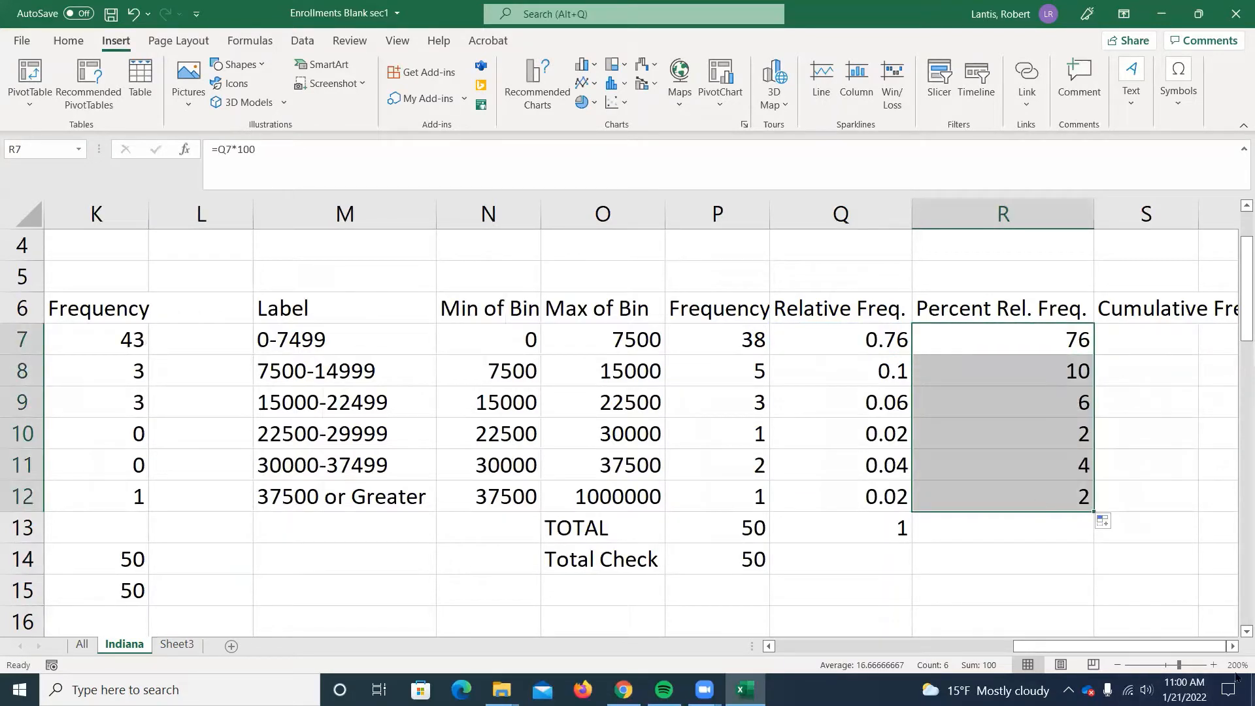
Insert a 2-D clustered column chart of the percent relative frequencies in R7:R12 against the bin labels in M7:M12.
{"action": "left_click", "coordinate": [1232, 645]}
{"action": "left_click", "coordinate": [1232, 646]}
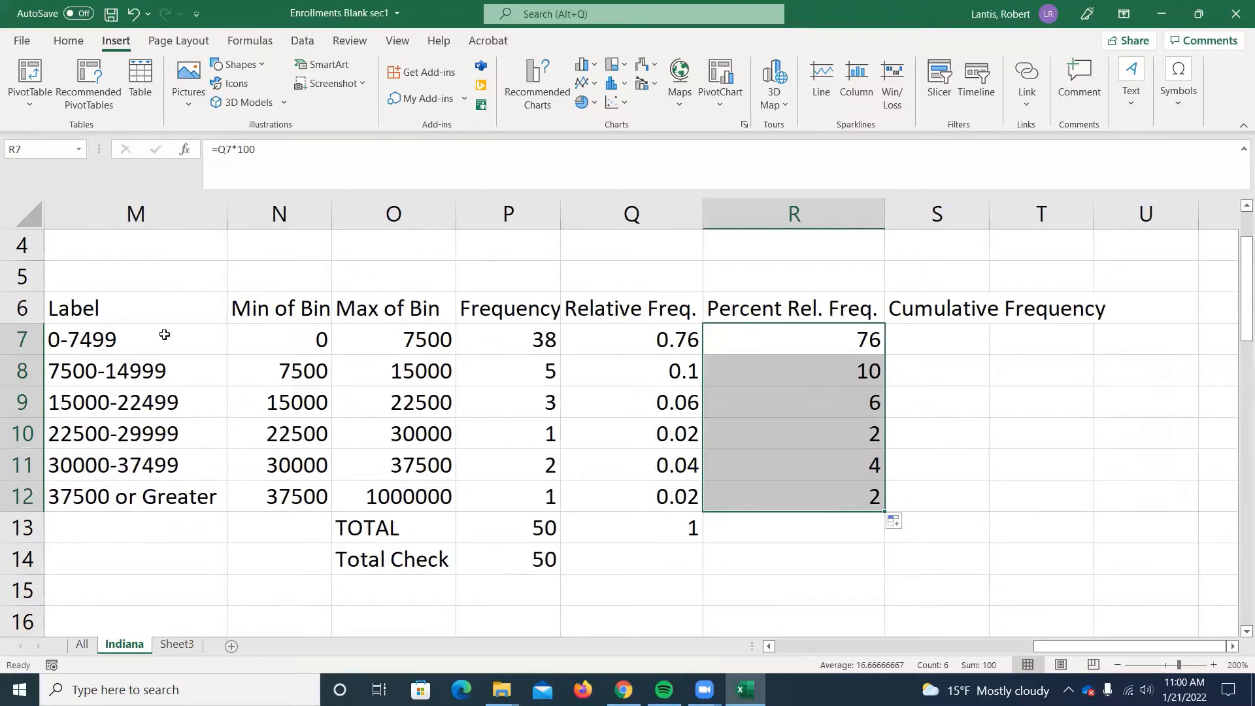
{"action": "left_click_drag", "start_coordinate": [168, 331], "coordinate": [196, 497]}
{"action": "left_click_drag", "start_coordinate": [793, 334], "coordinate": [810, 493]}
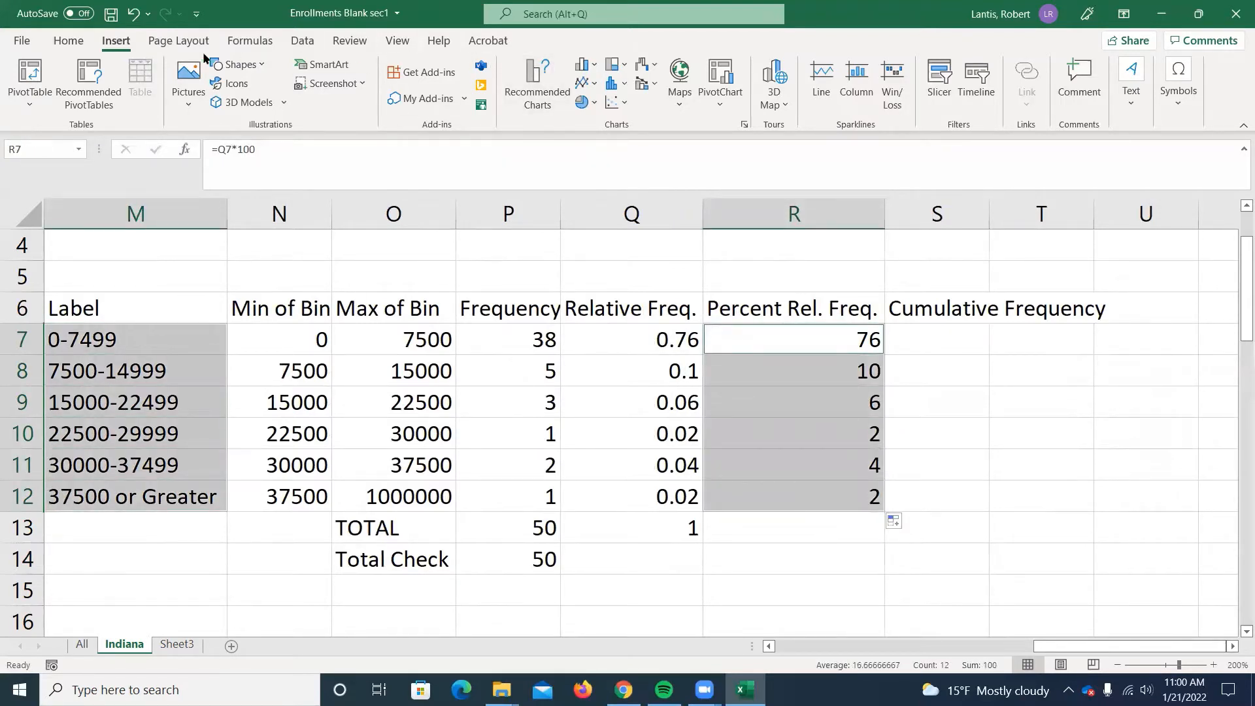
{"action": "left_click", "coordinate": [584, 64]}
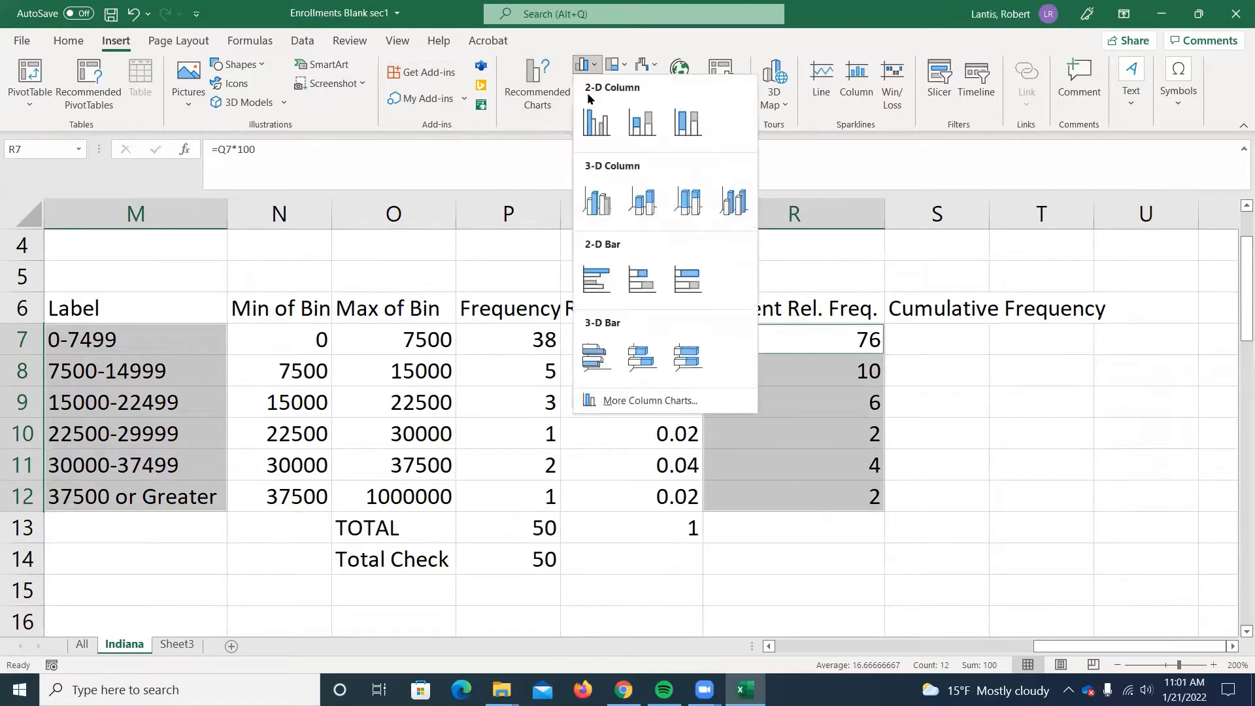
{"action": "left_click", "coordinate": [596, 116]}
Examine the percent relative frequency chart's bars and axis, and delete the chart.
{"action": "scroll", "coordinate": [625, 255], "scroll_direction": "down", "scroll_amount": 3}
{"action": "scroll", "coordinate": [406, 480], "scroll_direction": "up", "scroll_amount": 3}
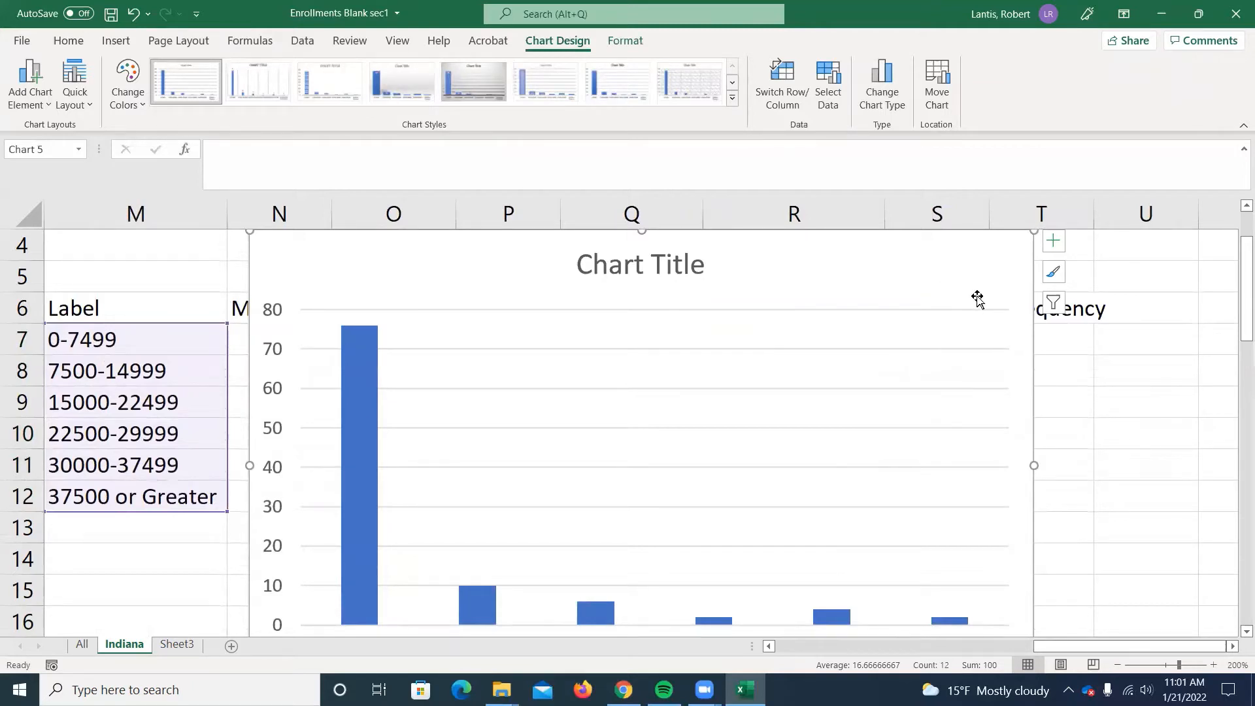
{"action": "key", "text": "Delete"}
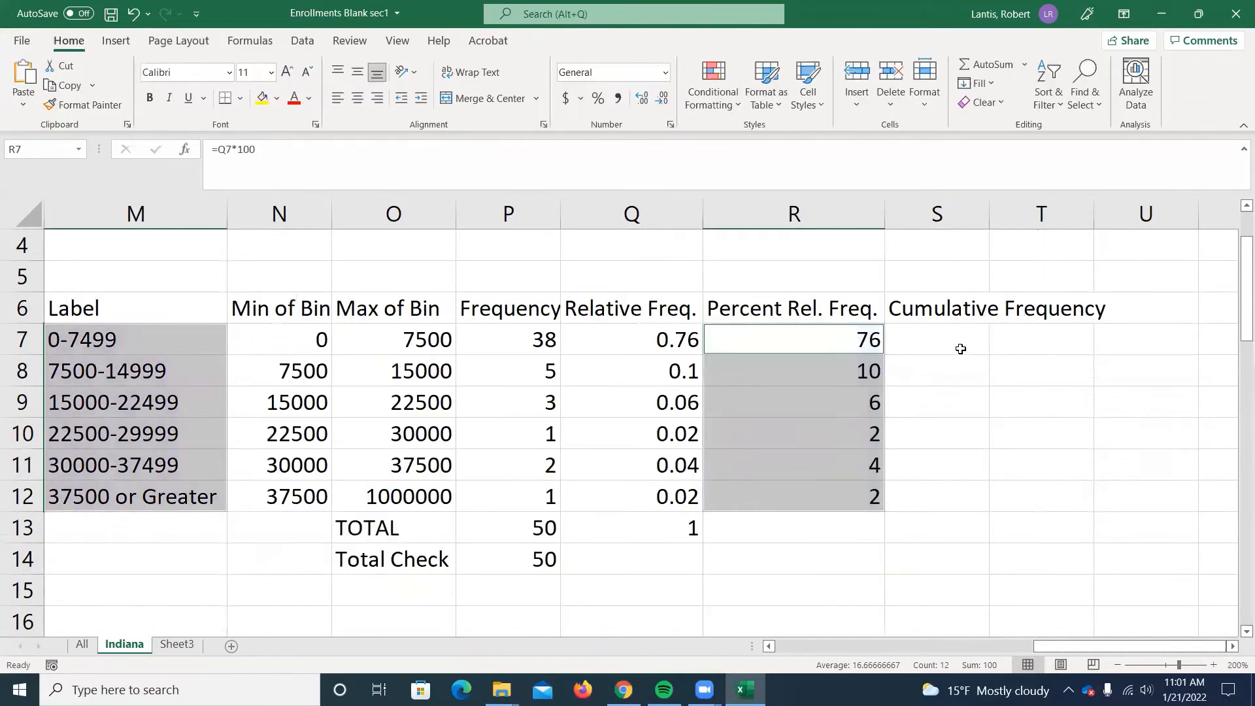
Switch to Word and create a blank document in a maximized window.
{"action": "left_click", "coordinate": [957, 341]}
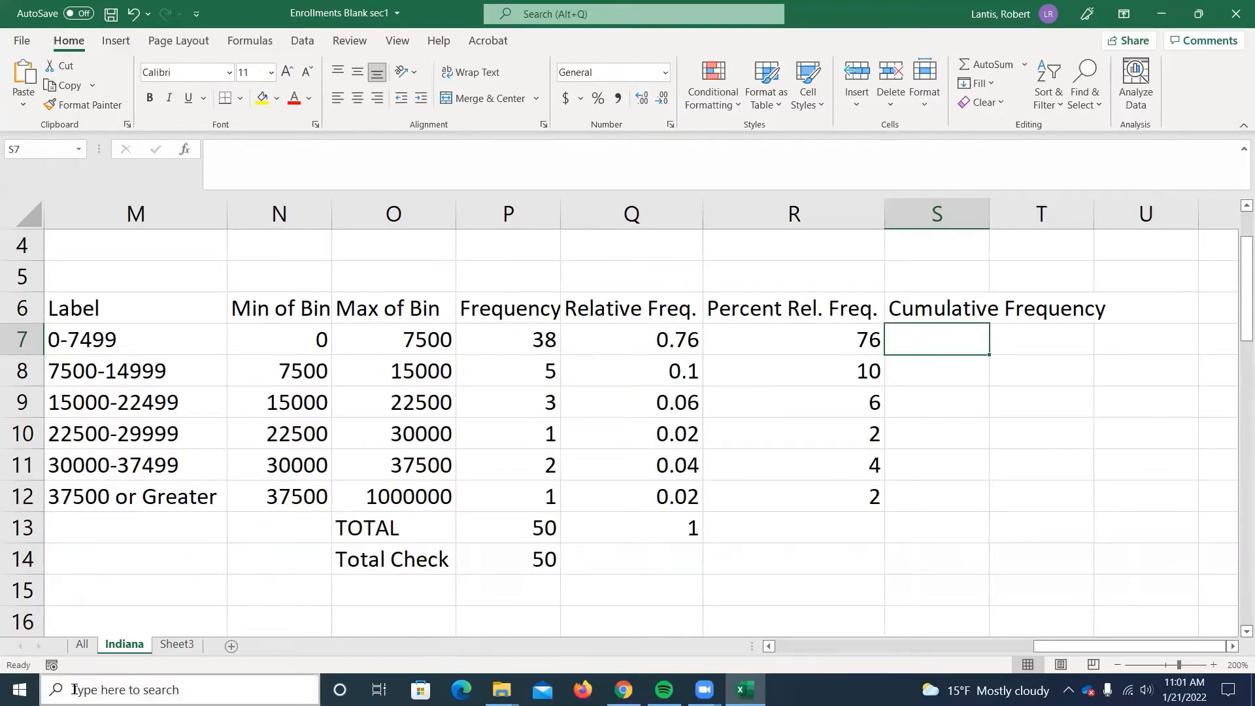
{"action": "key", "text": "super"}
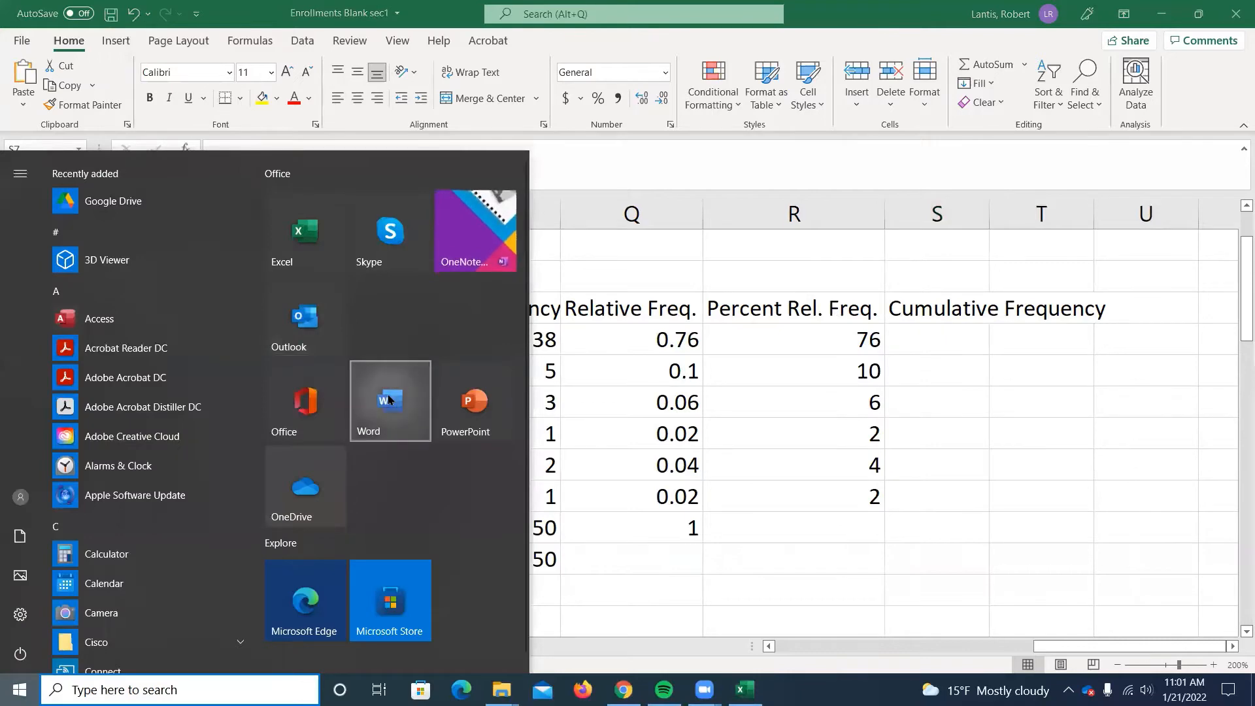
{"action": "left_click", "coordinate": [392, 382]}
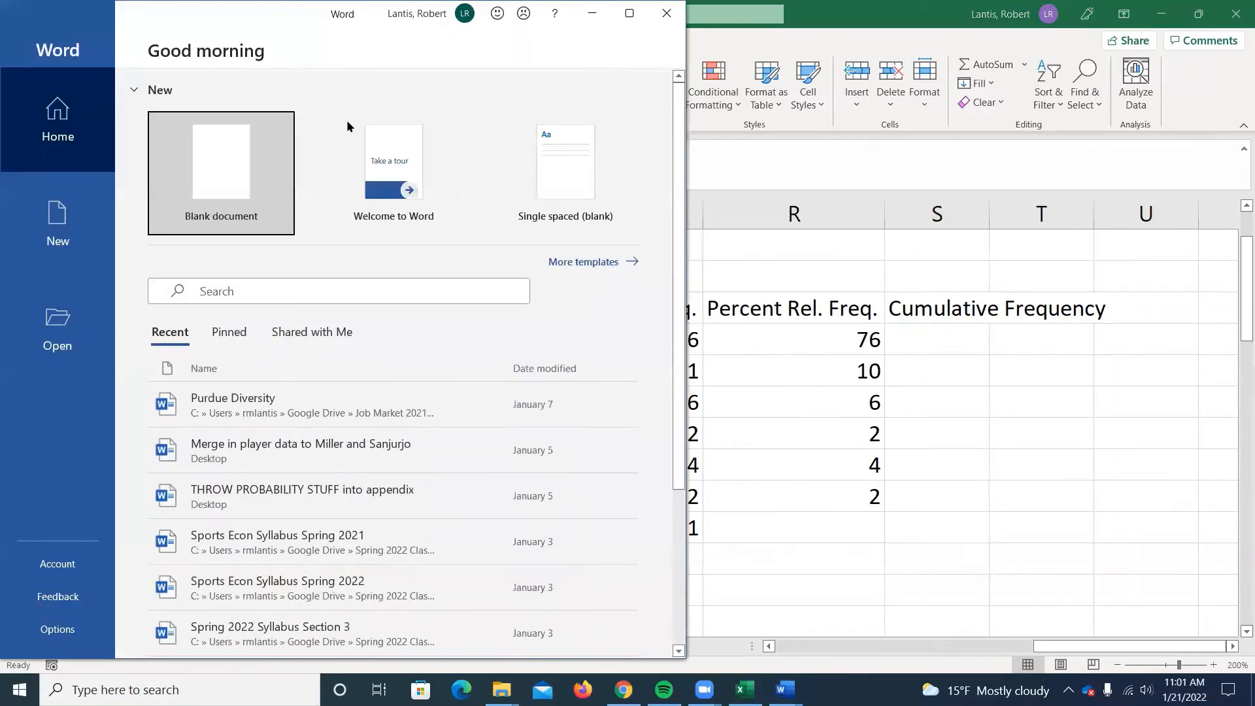
{"action": "left_click", "coordinate": [229, 152]}
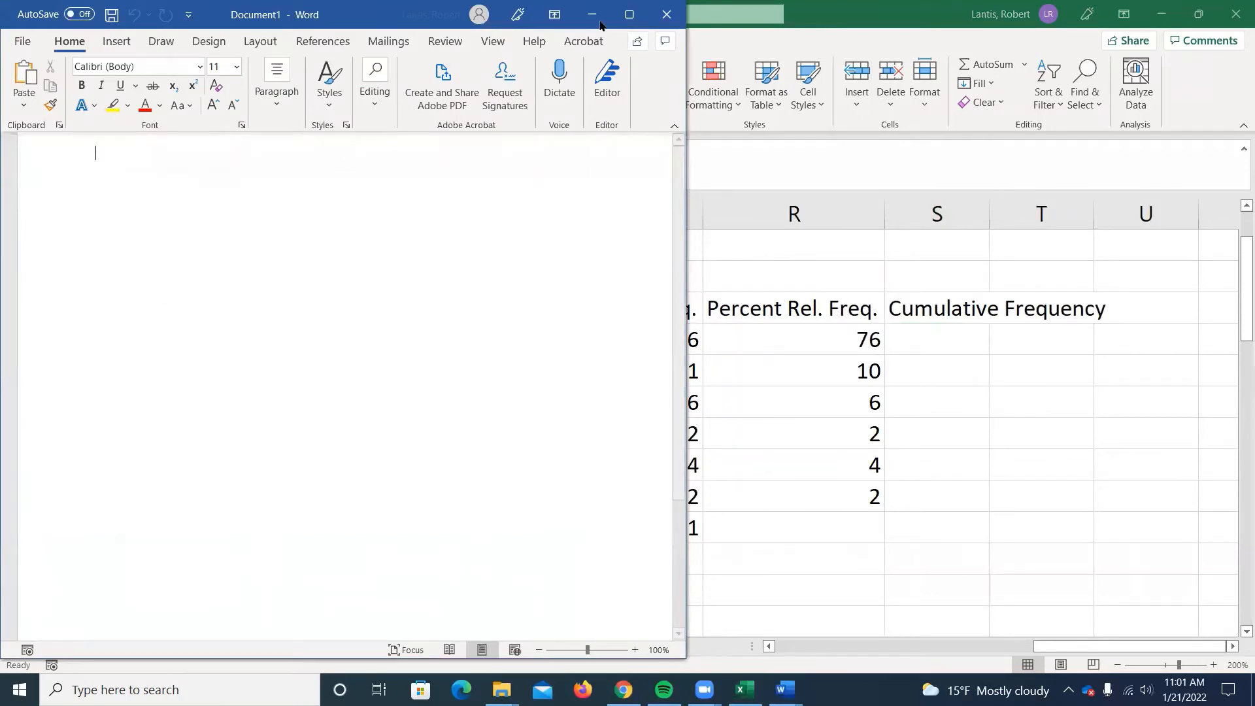
{"action": "key", "text": "super+Up"}
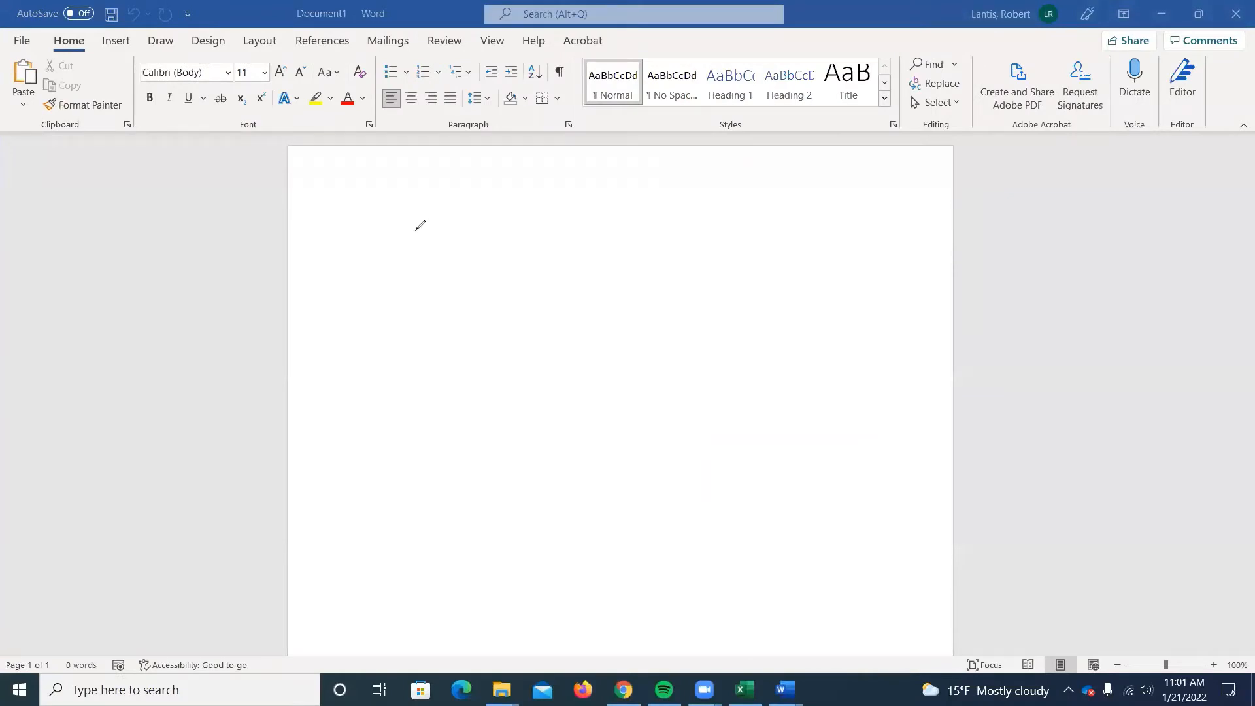
Sketch a frequency bar chart with a 0-75 bar reaching 2 and a 75-150 bar reaching 5, with dashed guide lines.
{"action": "mouse_move", "coordinate": [416, 230]}
{"action": "left_mouse_down"}
{"action": "mouse_move", "coordinate": [416, 512]}
{"action": "mouse_move", "coordinate": [778, 528]}
{"action": "left_mouse_up"}
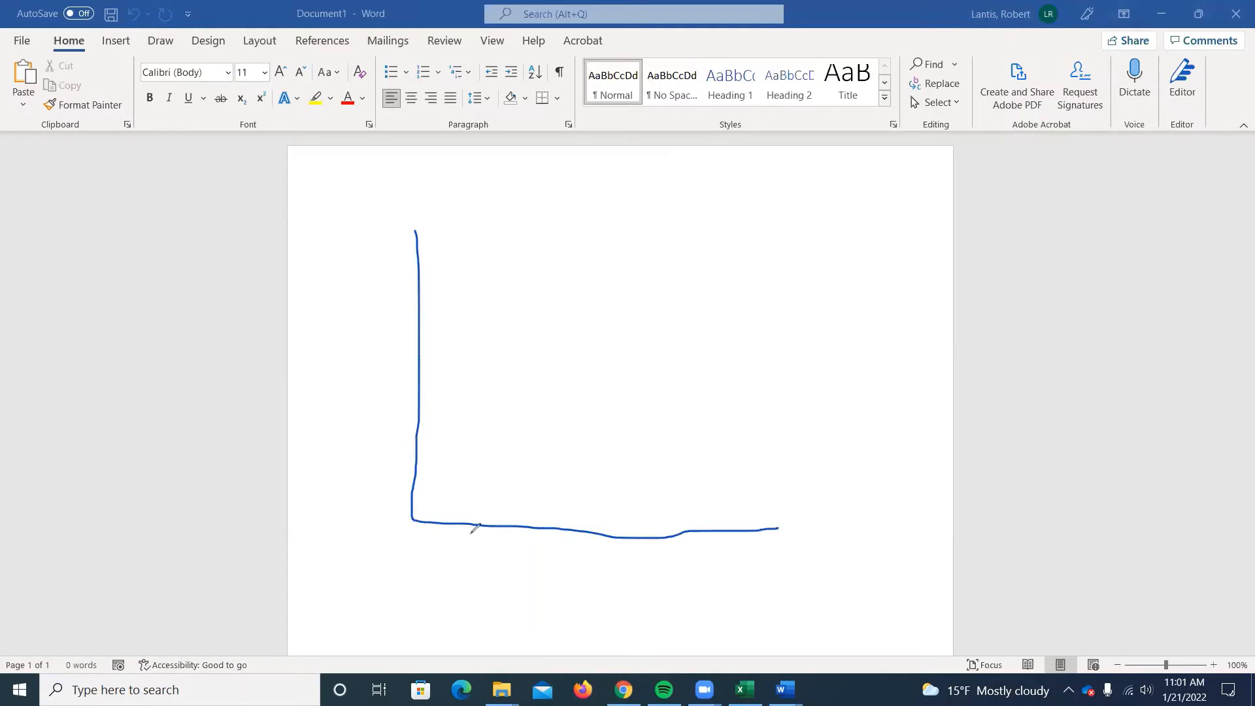
{"action": "mouse_move", "coordinate": [458, 521]}
{"action": "left_mouse_down"}
{"action": "mouse_move", "coordinate": [422, 560]}
{"action": "mouse_move", "coordinate": [429, 549]}
{"action": "mouse_move", "coordinate": [465, 565]}
{"action": "mouse_move", "coordinate": [547, 547]}
{"action": "mouse_move", "coordinate": [520, 573]}
{"action": "mouse_move", "coordinate": [544, 557]}
{"action": "mouse_move", "coordinate": [569, 584]}
{"action": "mouse_move", "coordinate": [607, 567]}
{"action": "left_mouse_up"}
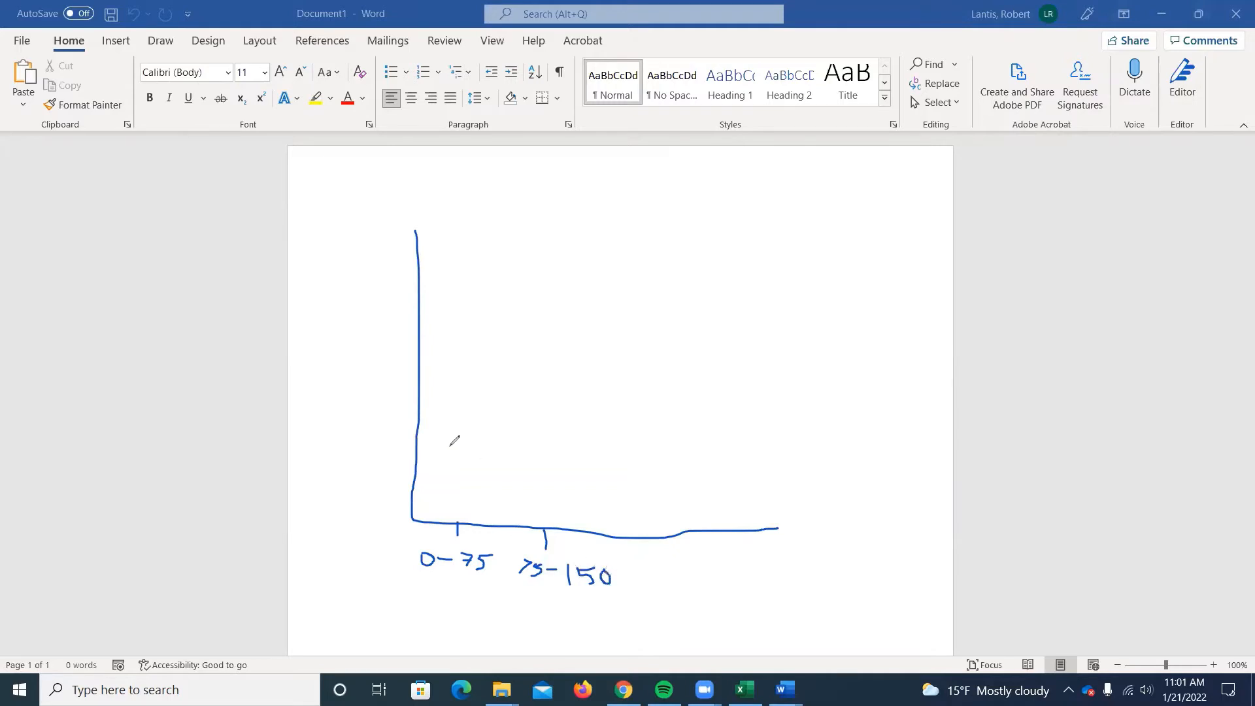
{"action": "mouse_move", "coordinate": [434, 520]}
{"action": "left_mouse_down"}
{"action": "mouse_move", "coordinate": [432, 482]}
{"action": "mouse_move", "coordinate": [474, 483]}
{"action": "mouse_move", "coordinate": [478, 523]}
{"action": "mouse_move", "coordinate": [516, 414]}
{"action": "mouse_move", "coordinate": [514, 370]}
{"action": "mouse_move", "coordinate": [553, 368]}
{"action": "mouse_move", "coordinate": [567, 535]}
{"action": "left_mouse_up"}
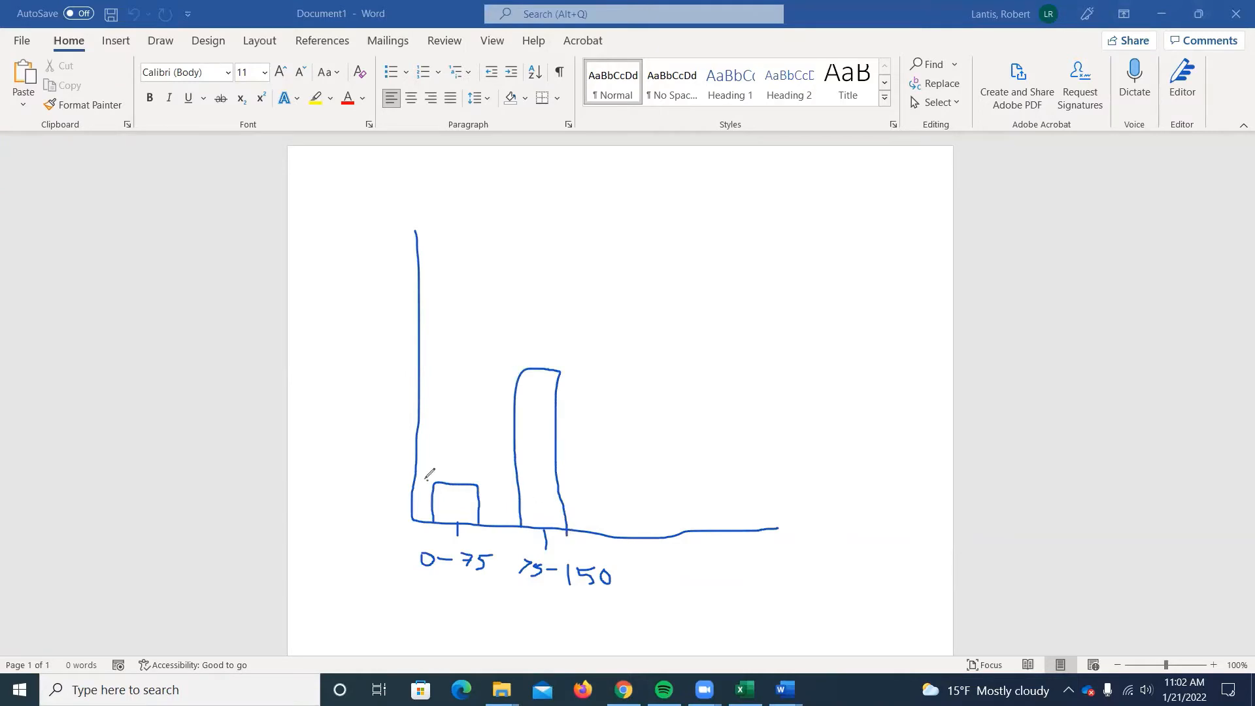
{"action": "left_click_drag", "start_coordinate": [372, 478], "coordinate": [388, 491]}
{"action": "mouse_move", "coordinate": [520, 372]}
{"action": "left_mouse_down"}
{"action": "mouse_move", "coordinate": [420, 366]}
{"action": "mouse_move", "coordinate": [374, 388]}
{"action": "mouse_move", "coordinate": [388, 364]}
{"action": "left_mouse_up"}
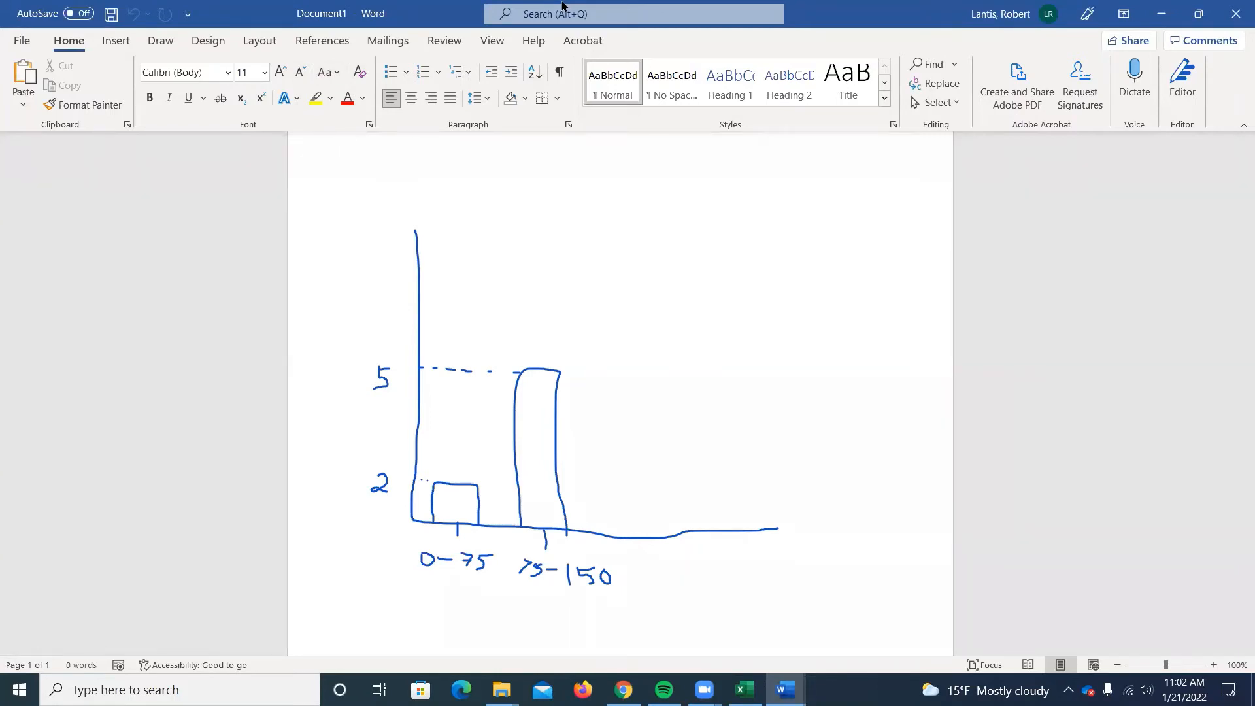
Sketch the axes of a second, cumulative chart with categories 0-75 and 75-150, and draw its 0-75 bar at height 2.
{"action": "mouse_move", "coordinate": [655, 165]}
{"action": "left_mouse_down"}
{"action": "mouse_move", "coordinate": [660, 380]}
{"action": "mouse_move", "coordinate": [940, 381]}
{"action": "left_mouse_up"}
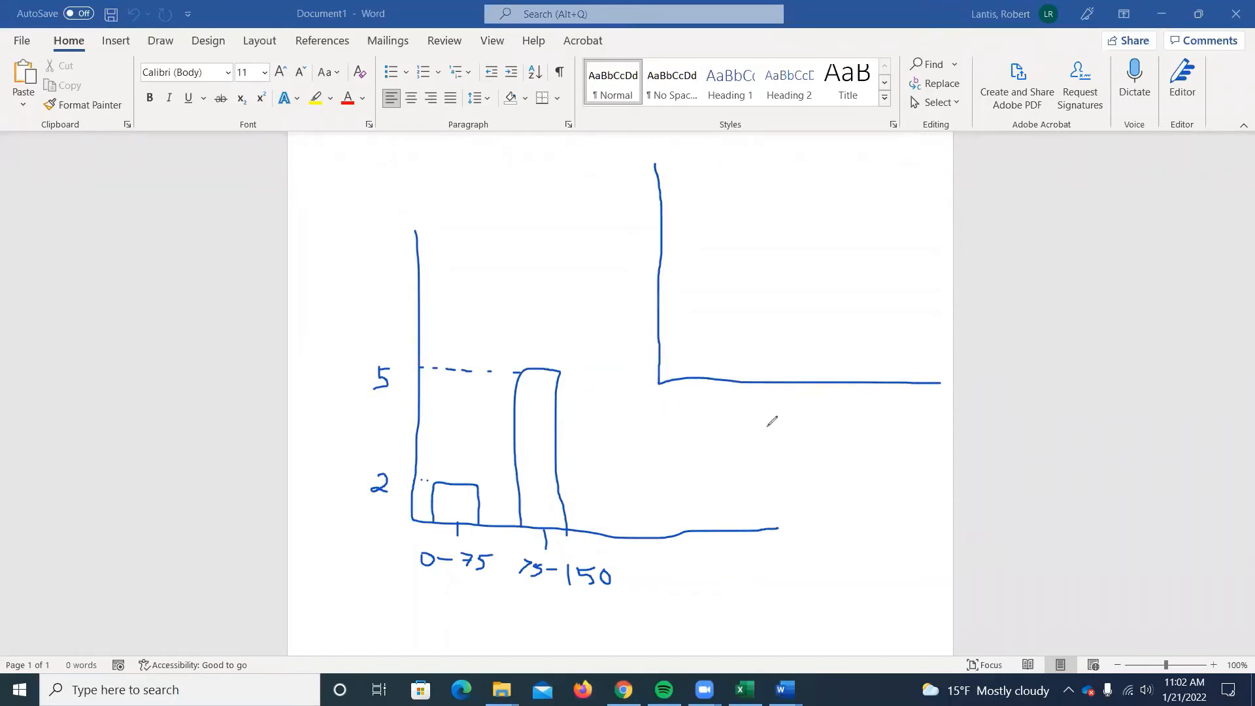
{"action": "mouse_move", "coordinate": [705, 385]}
{"action": "left_mouse_down"}
{"action": "mouse_move", "coordinate": [689, 413]}
{"action": "mouse_move", "coordinate": [709, 415]}
{"action": "left_mouse_up"}
{"action": "mouse_move", "coordinate": [718, 415]}
{"action": "left_mouse_down"}
{"action": "mouse_move", "coordinate": [727, 422]}
{"action": "mouse_move", "coordinate": [785, 392]}
{"action": "mouse_move", "coordinate": [771, 426]}
{"action": "mouse_move", "coordinate": [791, 412]}
{"action": "mouse_move", "coordinate": [811, 431]}
{"action": "mouse_move", "coordinate": [828, 424]}
{"action": "left_mouse_up"}
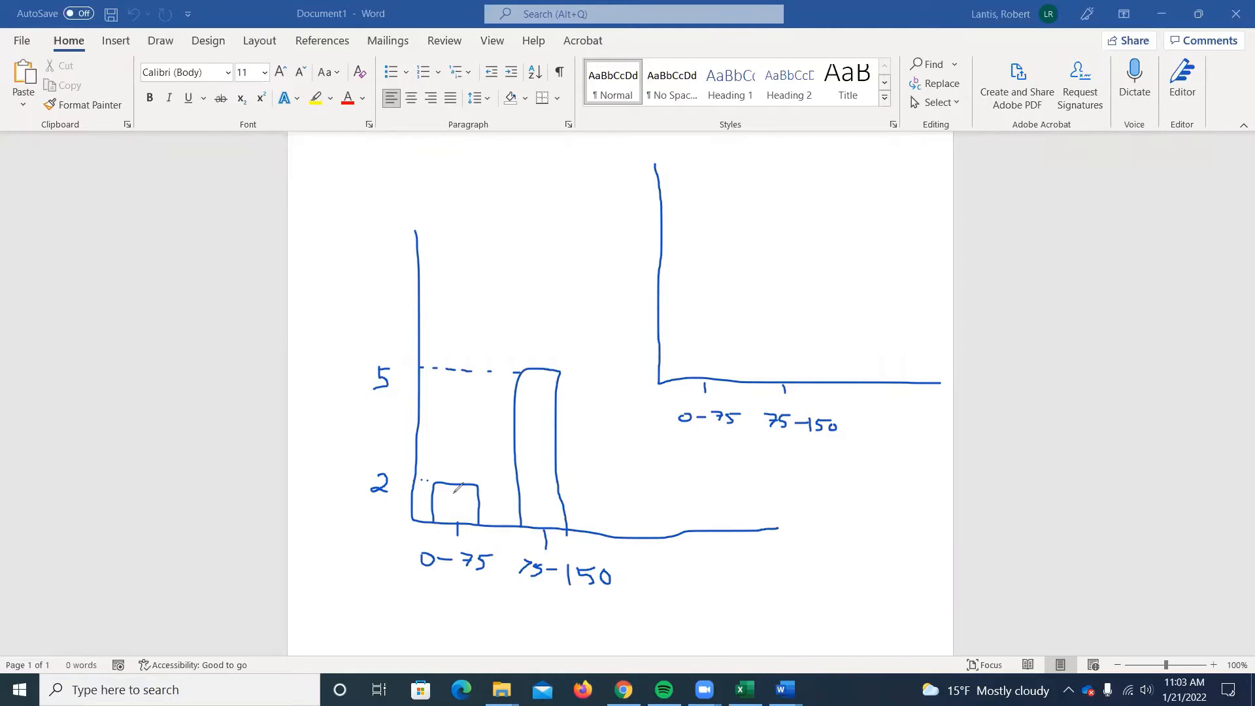
{"action": "mouse_move", "coordinate": [674, 377]}
{"action": "left_mouse_down"}
{"action": "mouse_move", "coordinate": [673, 321]}
{"action": "mouse_move", "coordinate": [721, 319]}
{"action": "mouse_move", "coordinate": [717, 371]}
{"action": "left_mouse_up"}
{"action": "left_click_drag", "start_coordinate": [668, 325], "coordinate": [634, 341]}
{"action": "left_click", "coordinate": [623, 321]}
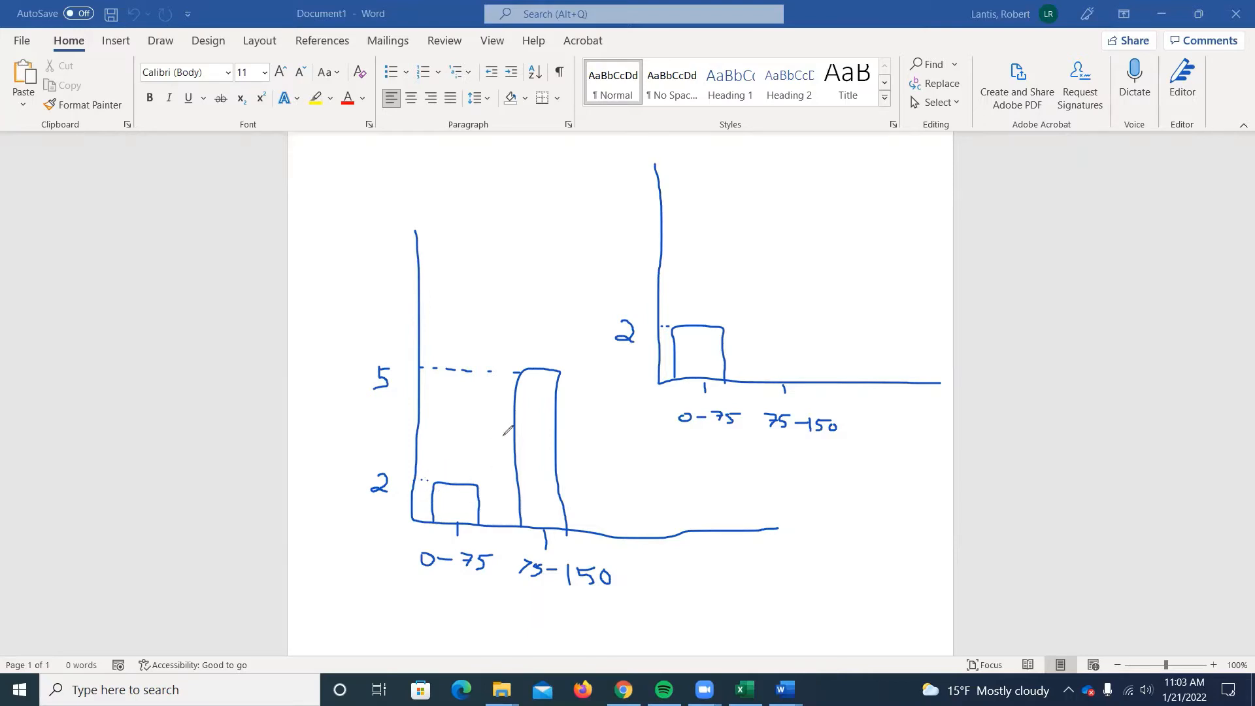
Draw the cumulative chart's 75-150 bar at height 7 with a dashed guide line to the vertical axis.
{"action": "mouse_move", "coordinate": [761, 380]}
{"action": "left_mouse_down"}
{"action": "mouse_move", "coordinate": [756, 189]}
{"action": "mouse_move", "coordinate": [787, 190]}
{"action": "mouse_move", "coordinate": [809, 280]}
{"action": "mouse_move", "coordinate": [807, 381]}
{"action": "left_mouse_up"}
{"action": "left_click_drag", "start_coordinate": [750, 191], "coordinate": [737, 191]}
{"action": "left_click_drag", "start_coordinate": [725, 191], "coordinate": [678, 190]}
{"action": "mouse_move", "coordinate": [673, 190]}
{"action": "left_mouse_down"}
{"action": "mouse_move", "coordinate": [626, 199]}
{"action": "mouse_move", "coordinate": [617, 227]}
{"action": "mouse_move", "coordinate": [628, 210]}
{"action": "left_mouse_up"}
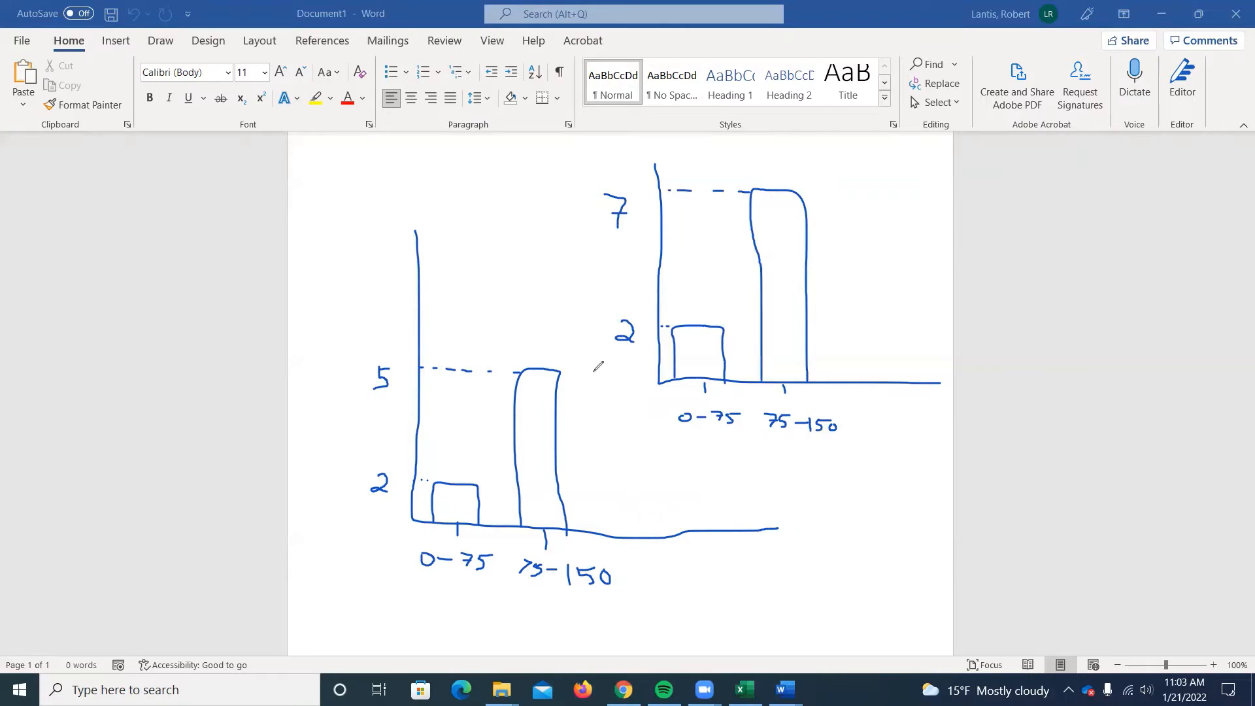
Add a third bar at height 3 to the first frequency chart, with a dashed guide line to its axis.
{"action": "left_click_drag", "start_coordinate": [593, 457], "coordinate": [591, 531]}
{"action": "mouse_move", "coordinate": [592, 457]}
{"action": "left_mouse_down"}
{"action": "mouse_move", "coordinate": [651, 462]}
{"action": "mouse_move", "coordinate": [645, 537]}
{"action": "mouse_move", "coordinate": [561, 456]}
{"action": "left_mouse_up"}
{"action": "left_click_drag", "start_coordinate": [508, 455], "coordinate": [490, 455]}
{"action": "left_click_drag", "start_coordinate": [471, 455], "coordinate": [448, 452]}
{"action": "left_click_drag", "start_coordinate": [437, 450], "coordinate": [377, 456]}
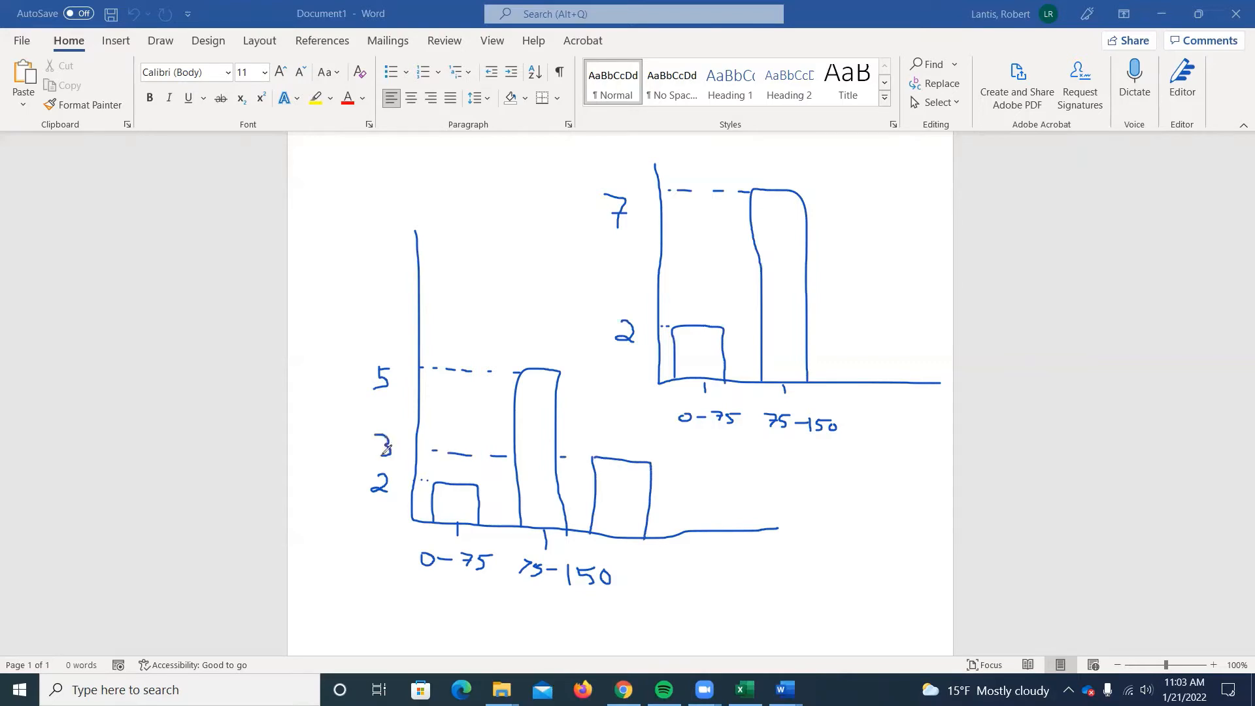
Draw the cumulative chart's third bar at height 10 with a dashed guide line, and label the third category below both charts.
{"action": "mouse_move", "coordinate": [866, 378]}
{"action": "left_mouse_down"}
{"action": "mouse_move", "coordinate": [862, 155]}
{"action": "mouse_move", "coordinate": [893, 140]}
{"action": "mouse_move", "coordinate": [896, 382]}
{"action": "left_mouse_up"}
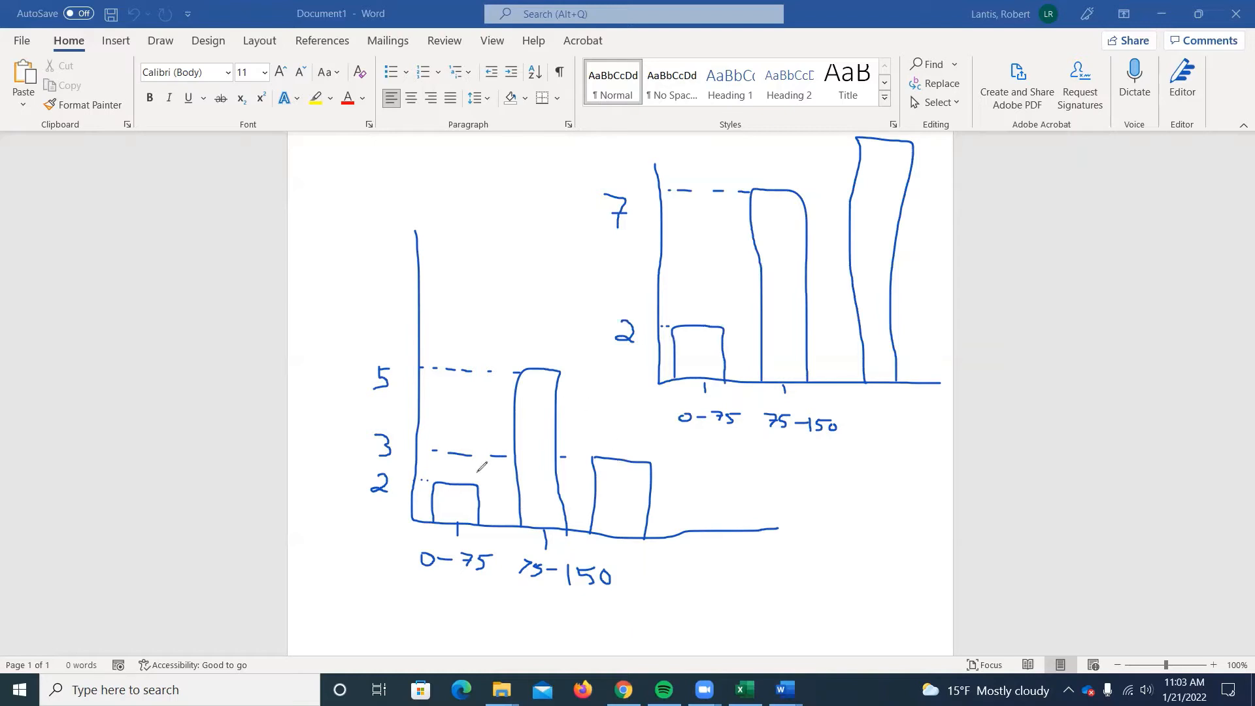
{"action": "left_click", "coordinate": [841, 139]}
{"action": "left_click_drag", "start_coordinate": [840, 139], "coordinate": [821, 137]}
{"action": "left_click_drag", "start_coordinate": [770, 134], "coordinate": [764, 134]}
{"action": "left_click_drag", "start_coordinate": [732, 135], "coordinate": [679, 137]}
{"action": "mouse_move", "coordinate": [661, 138]}
{"action": "left_mouse_down"}
{"action": "mouse_move", "coordinate": [599, 152]}
{"action": "mouse_move", "coordinate": [616, 141]}
{"action": "mouse_move", "coordinate": [654, 167]}
{"action": "left_mouse_up"}
{"action": "mouse_move", "coordinate": [878, 386]}
{"action": "left_mouse_down"}
{"action": "mouse_move", "coordinate": [888, 422]}
{"action": "mouse_move", "coordinate": [875, 430]}
{"action": "left_mouse_up"}
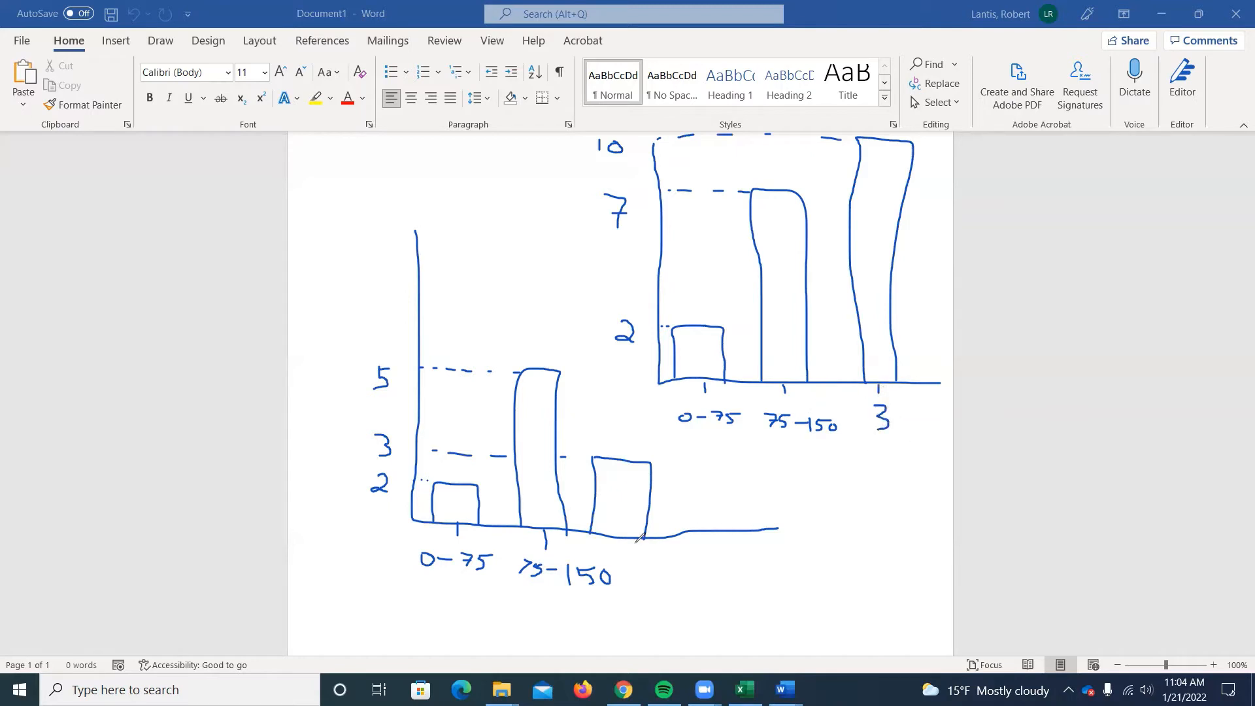
{"action": "left_click_drag", "start_coordinate": [638, 553], "coordinate": [661, 565]}
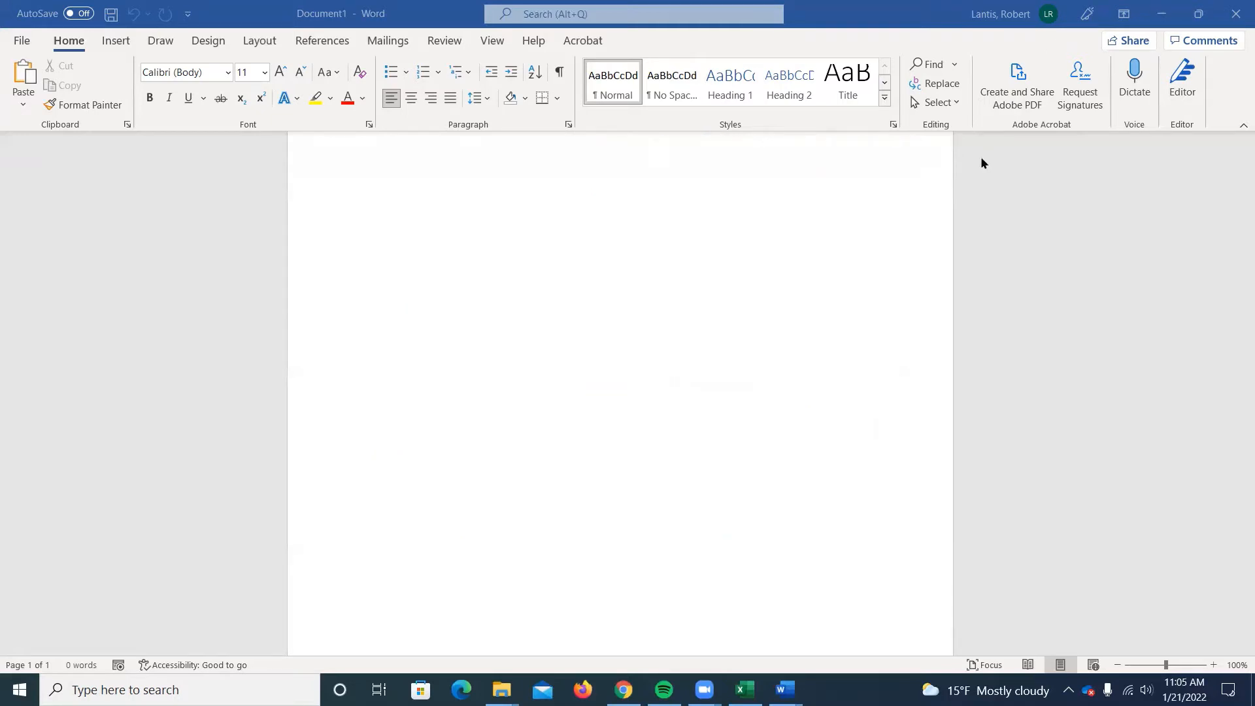
Minimize both Word windows and return to the enrollment workbook in Excel.
{"action": "left_click", "coordinate": [982, 159]}
{"action": "left_click_drag", "start_coordinate": [384, 10], "coordinate": [366, 67]}
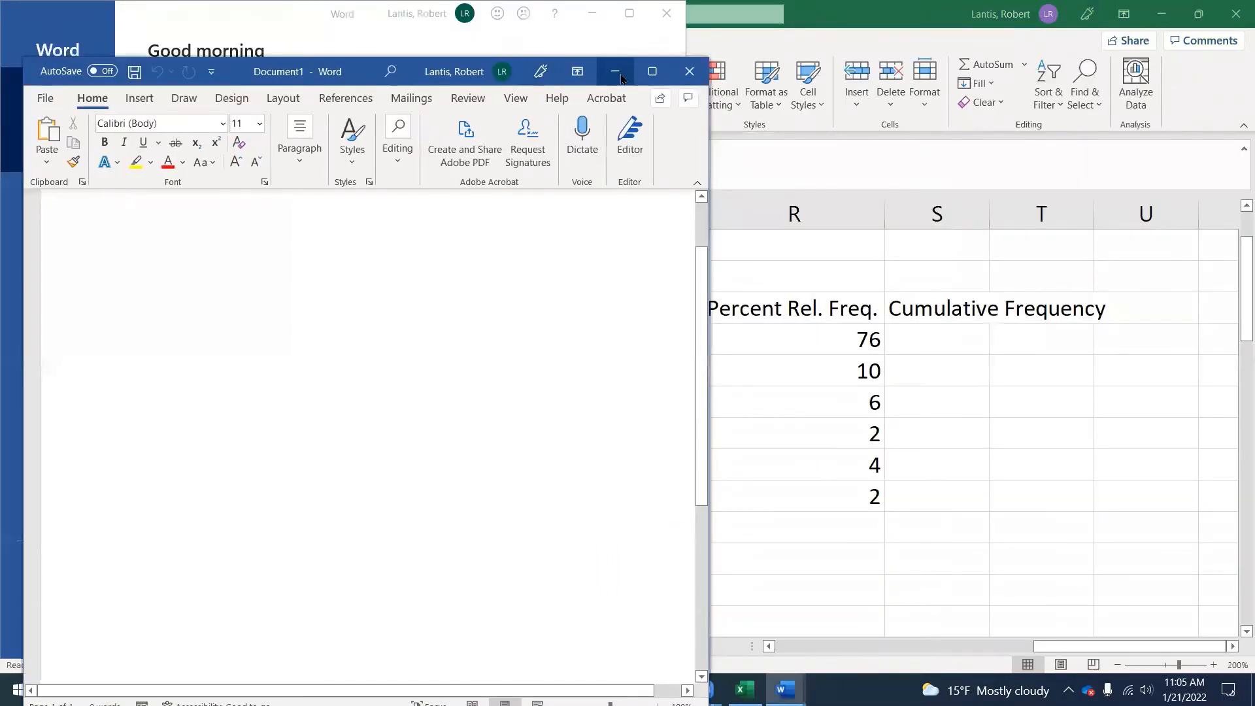
{"action": "left_click", "coordinate": [619, 75]}
{"action": "left_click", "coordinate": [592, 14]}
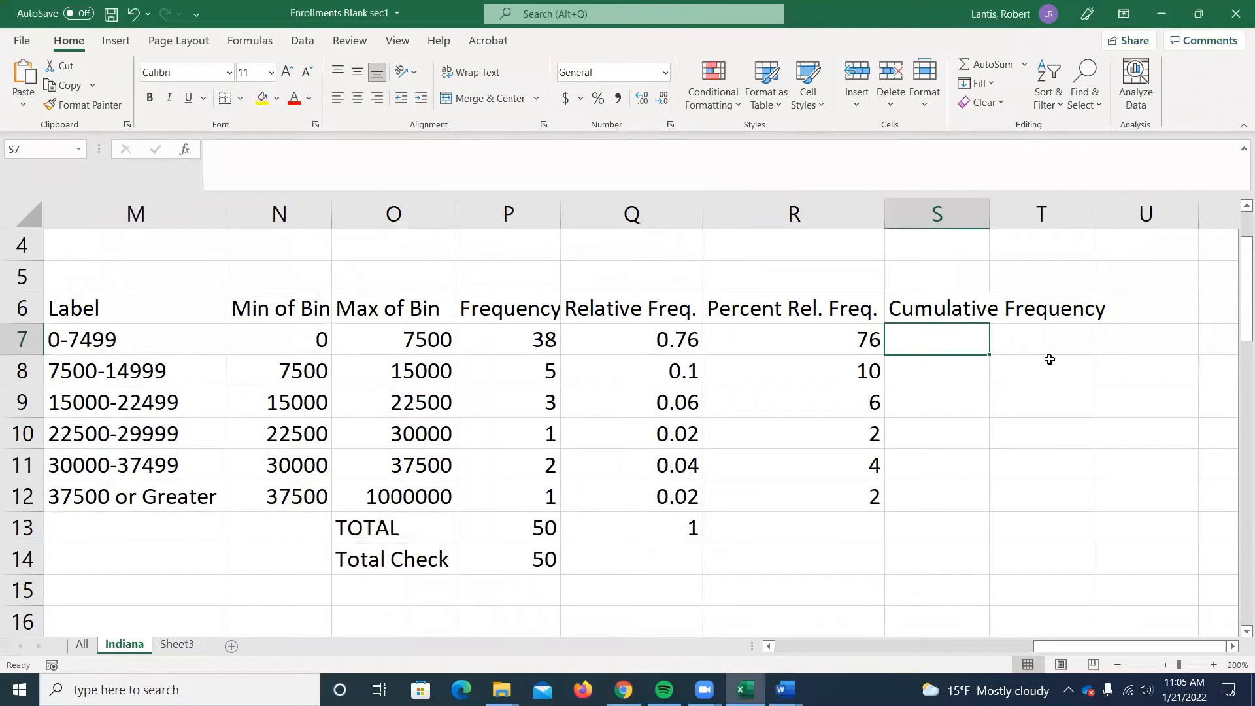
Enter =P7 in S7 as the cumulative frequency of the 0-7499 bin.
{"action": "type", "text": "="}
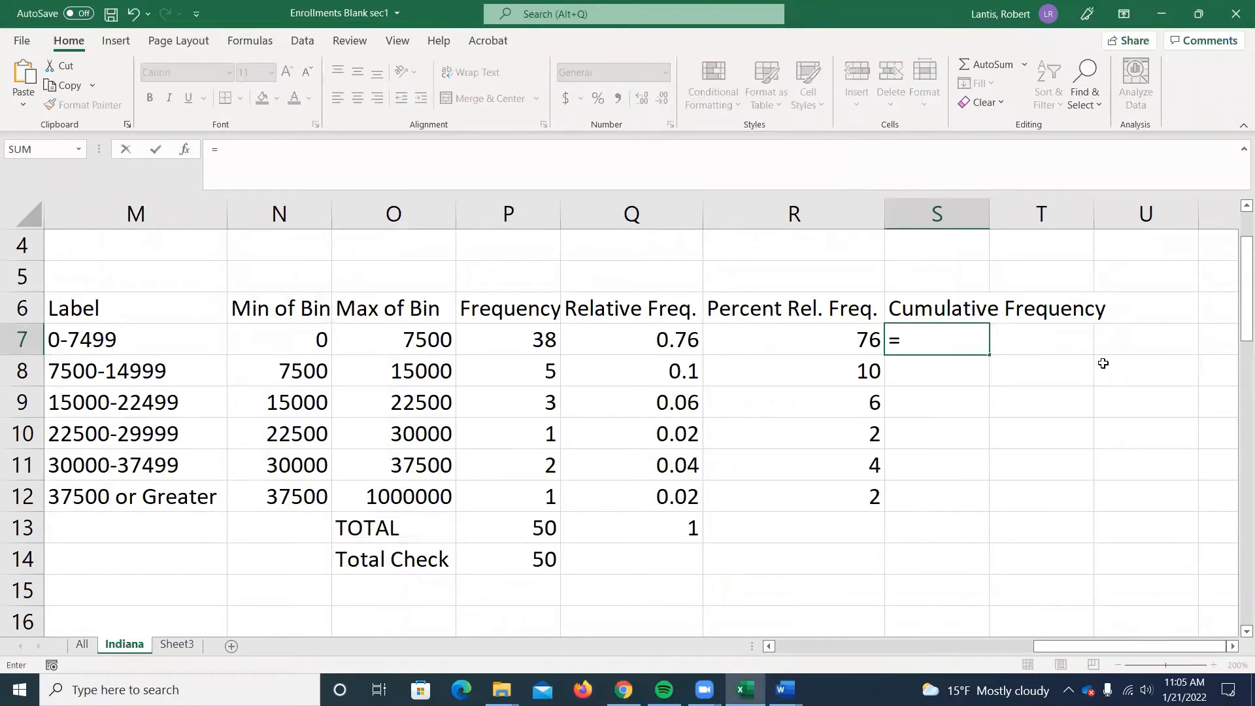
{"action": "left_click", "coordinate": [528, 337]}
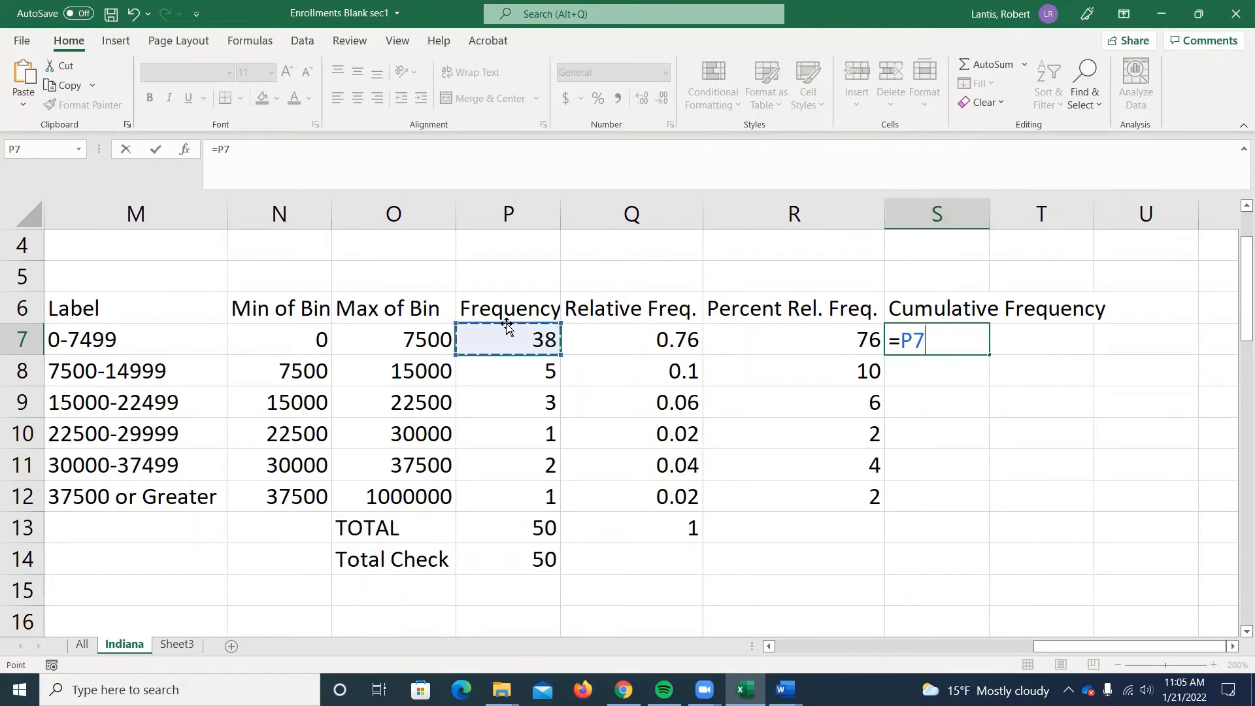
{"action": "key", "text": "Return"}
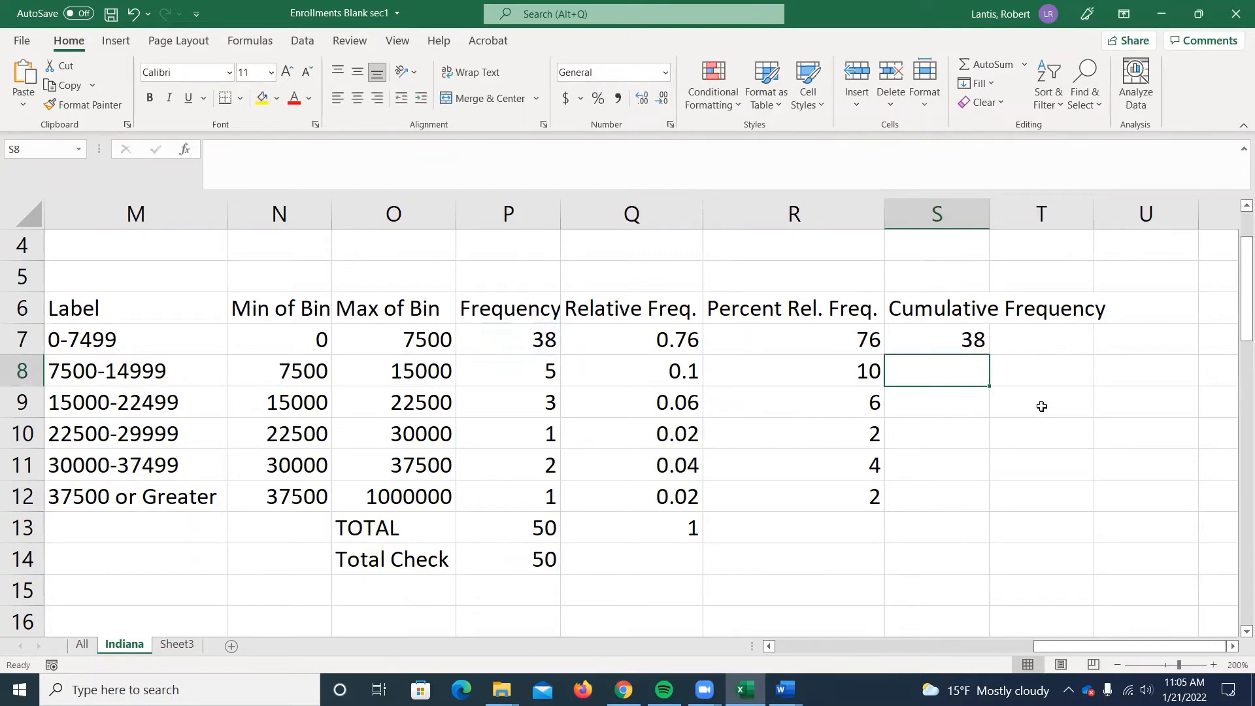
Enter =P8+P7 in S8 as the cumulative frequency of the 7500-14999 bin.
{"action": "type", "text": "="}
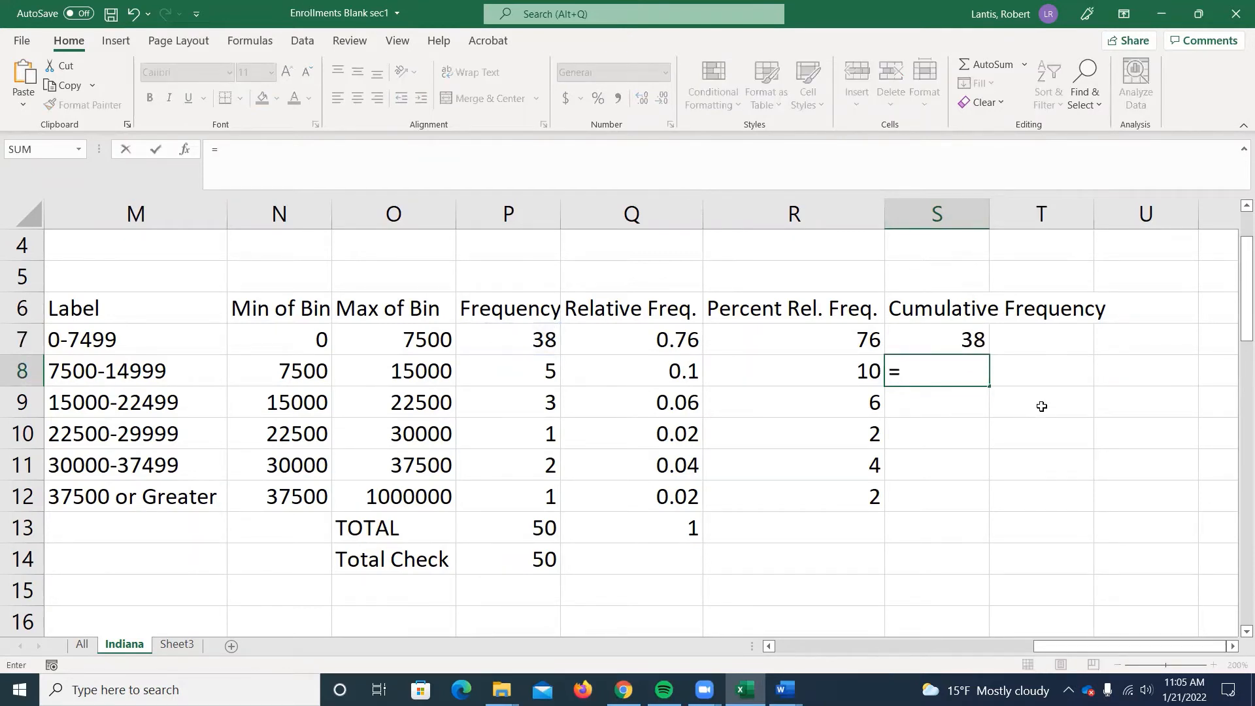
{"action": "left_click", "coordinate": [492, 381]}
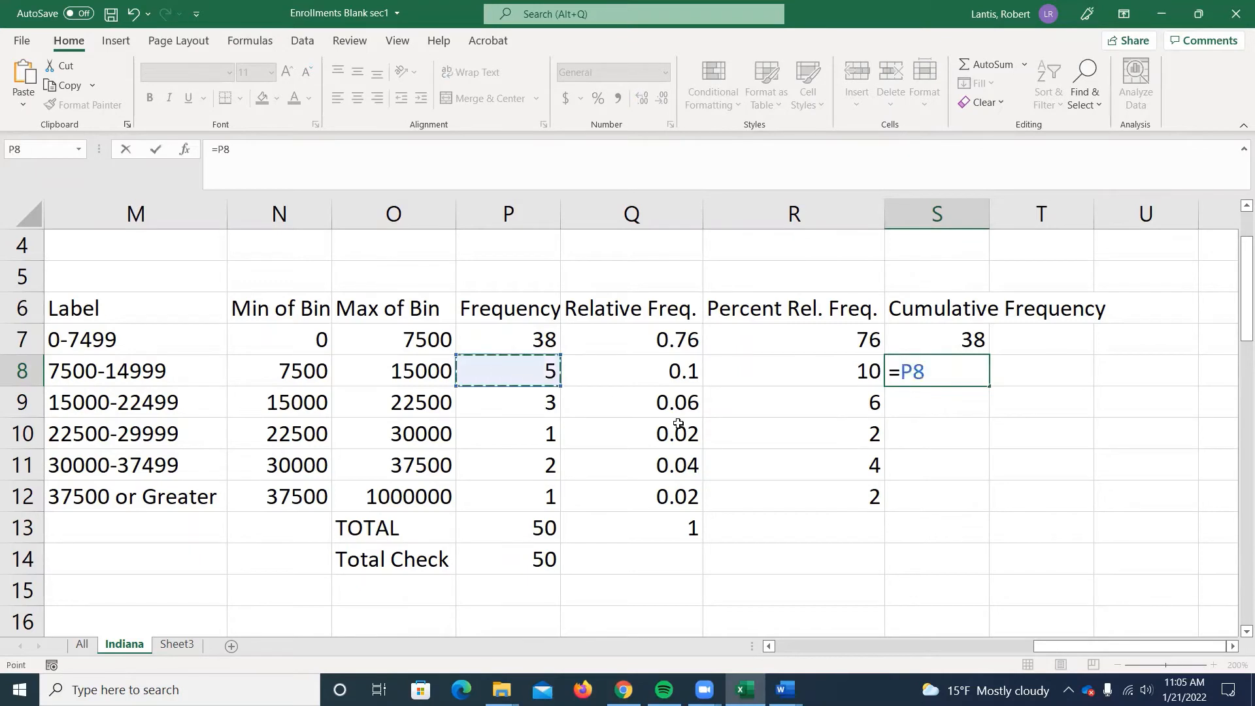
{"action": "type", "text": "+"}
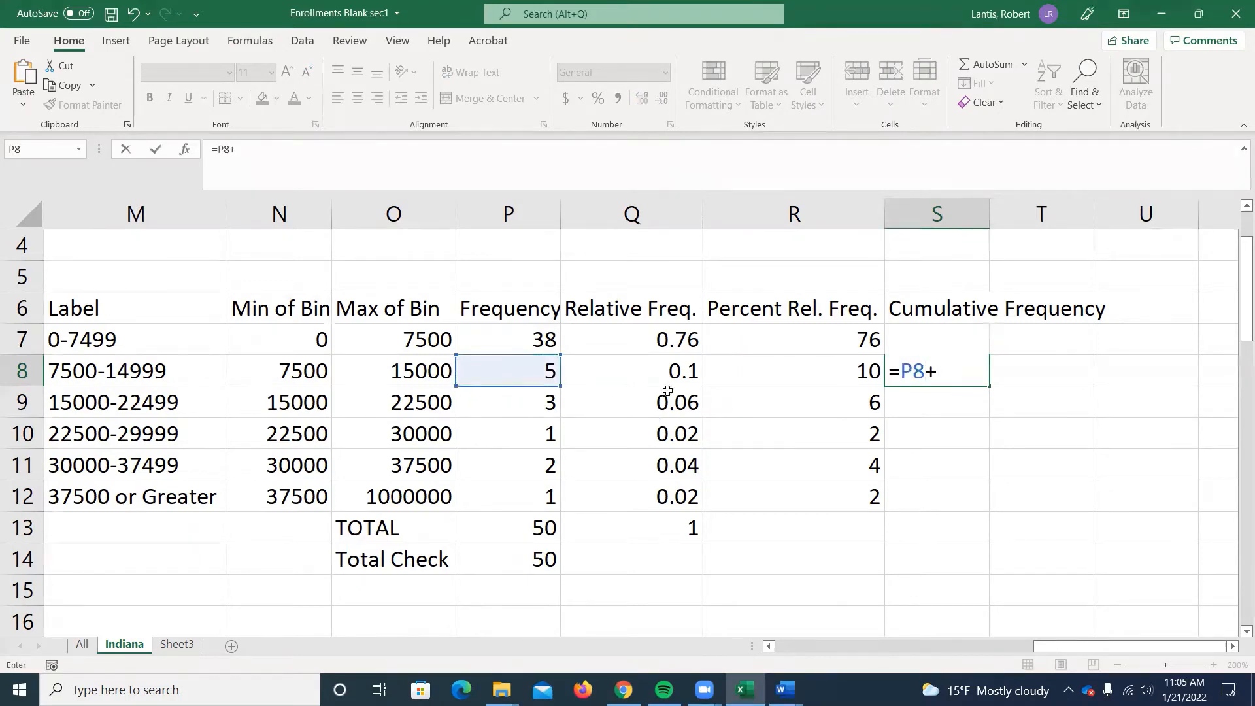
{"action": "left_click", "coordinate": [517, 339]}
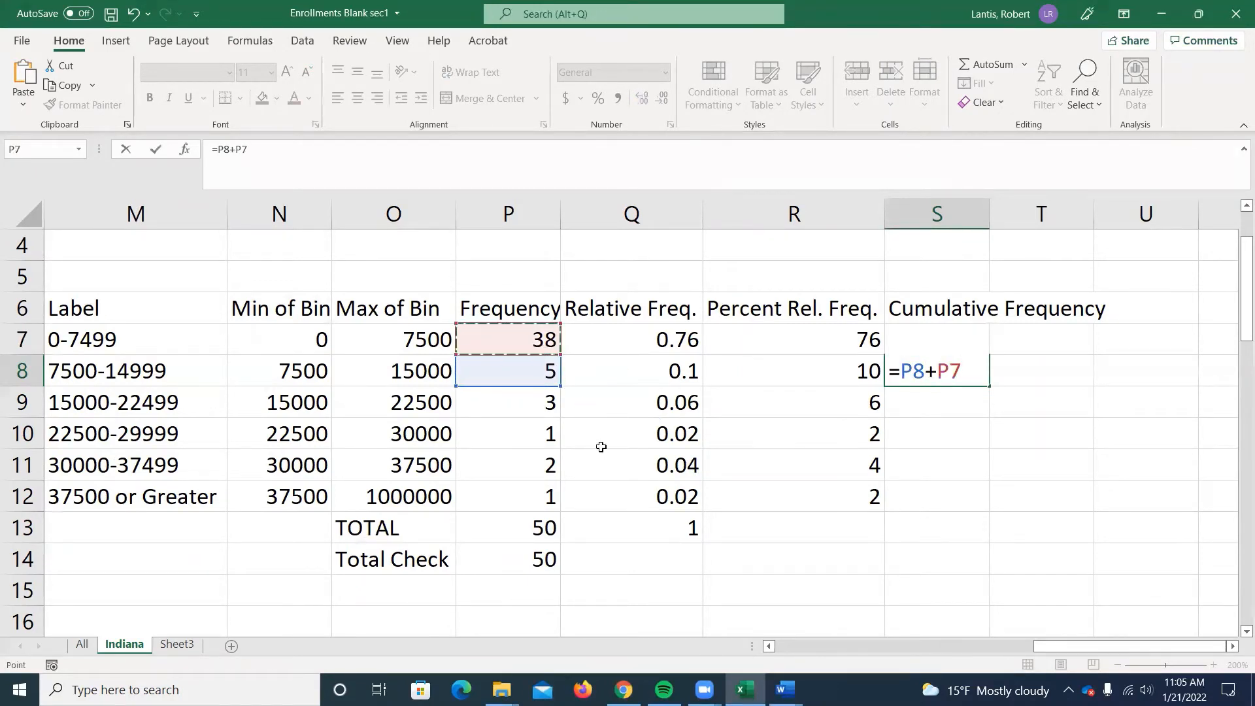
{"action": "key", "text": "Return"}
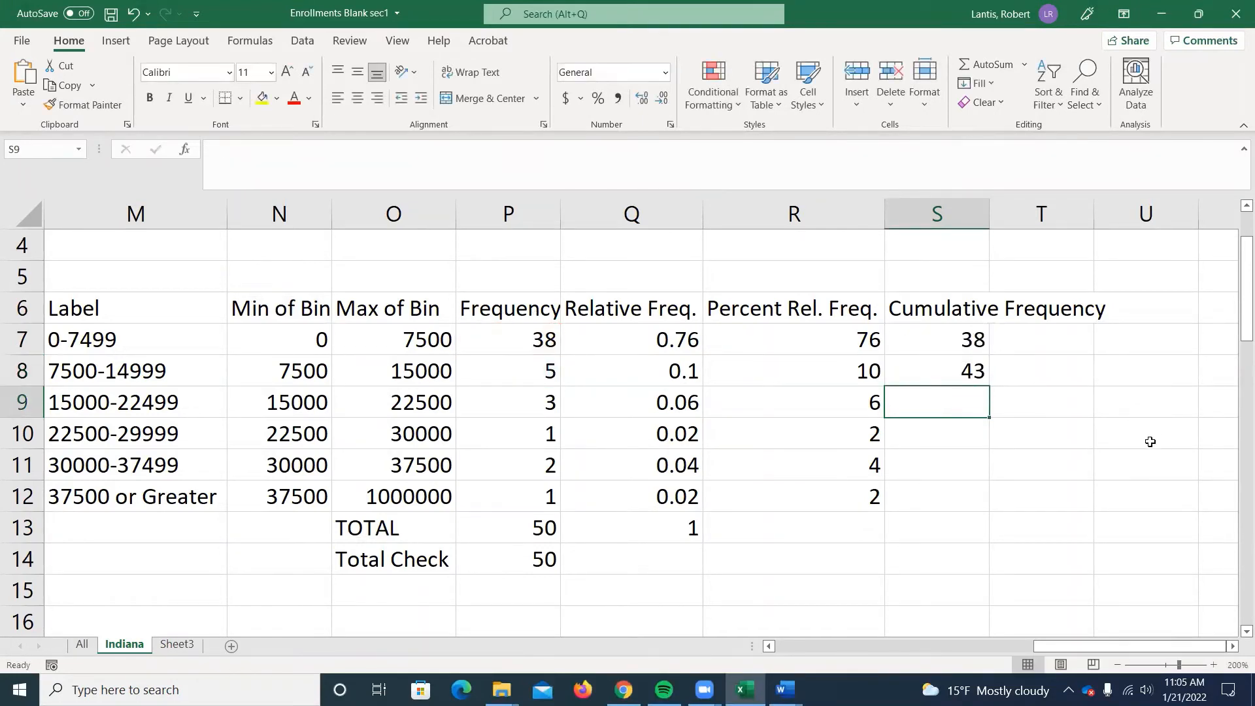
{"action": "type", "text": "="}
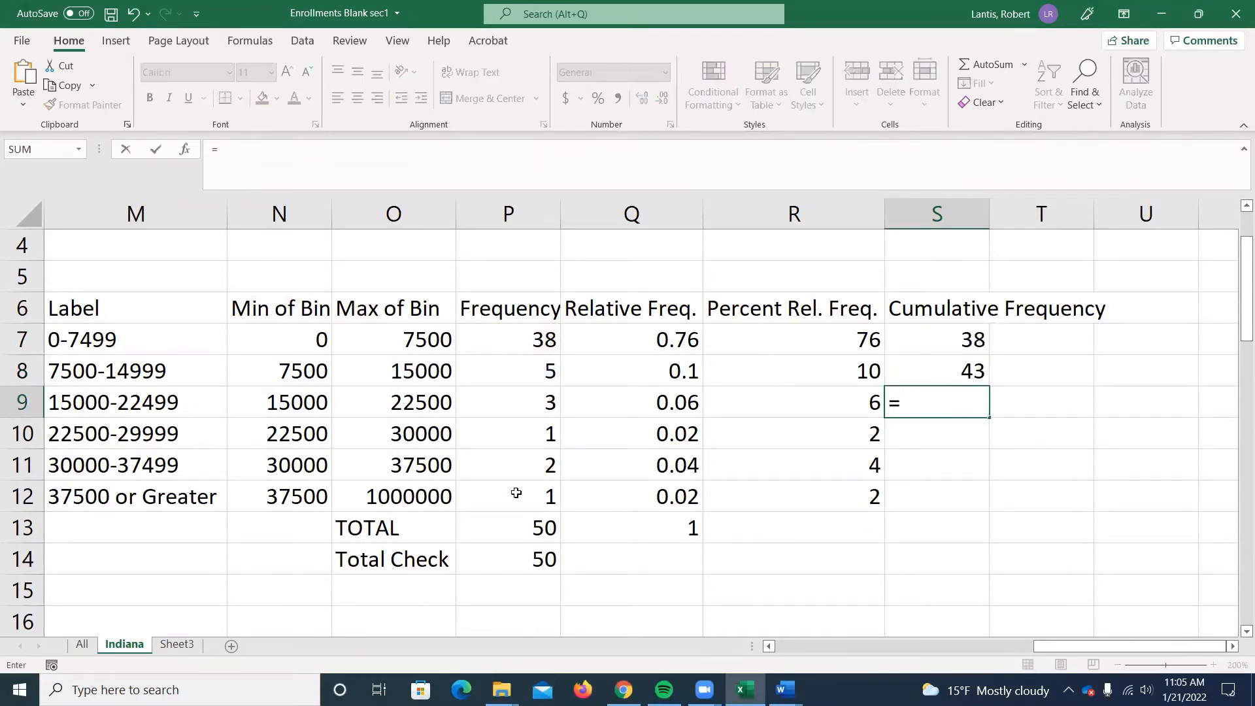
{"action": "left_click", "coordinate": [511, 401]}
{"action": "type", "text": "+"}
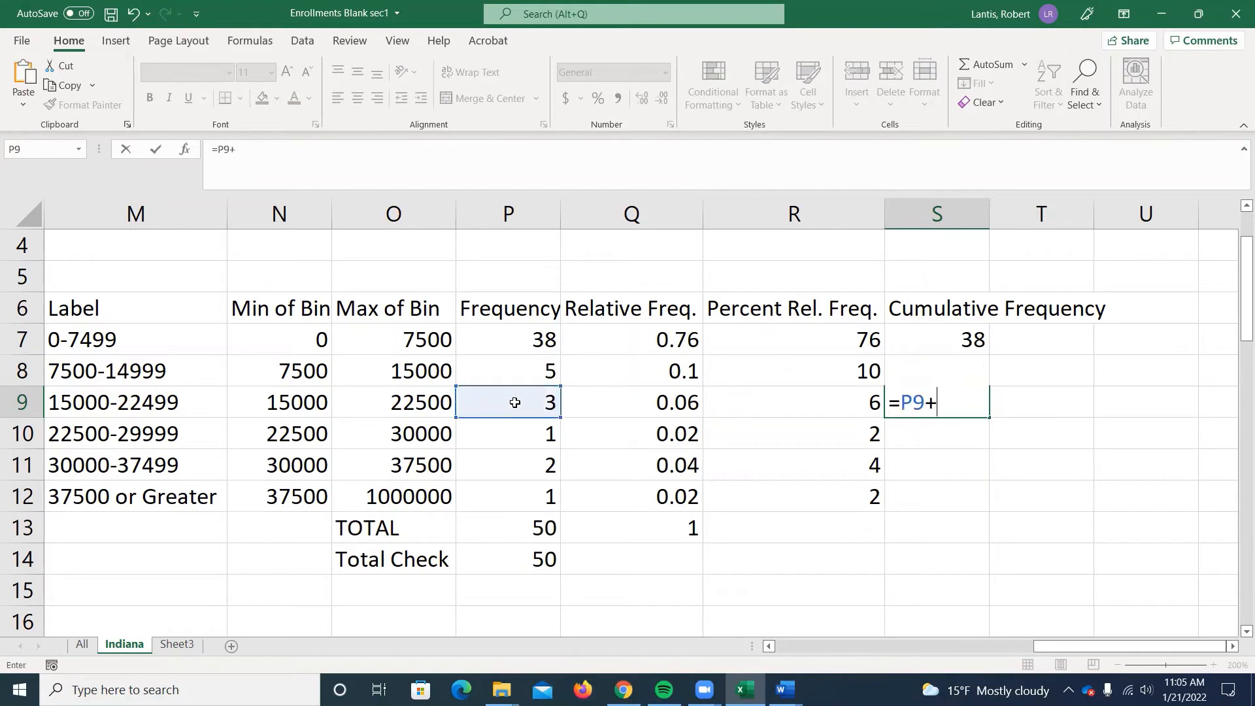
{"action": "left_click", "coordinate": [534, 360]}
{"action": "type", "text": "+"}
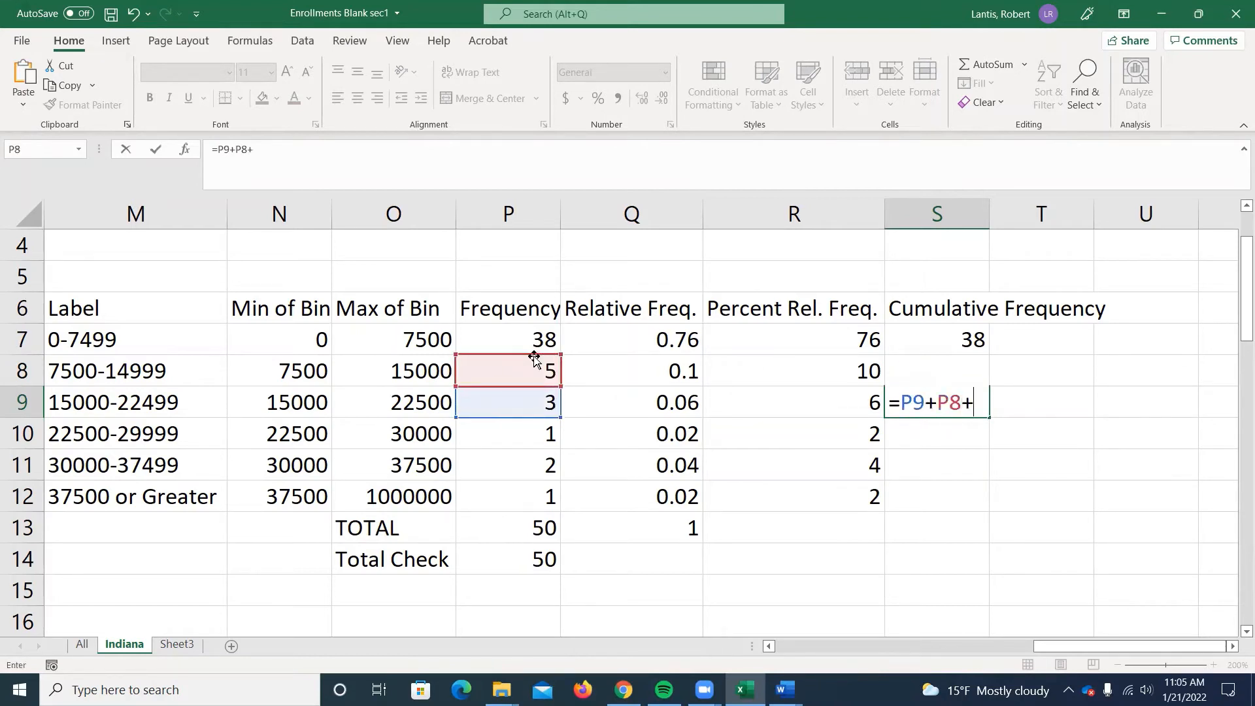
{"action": "left_click", "coordinate": [531, 339]}
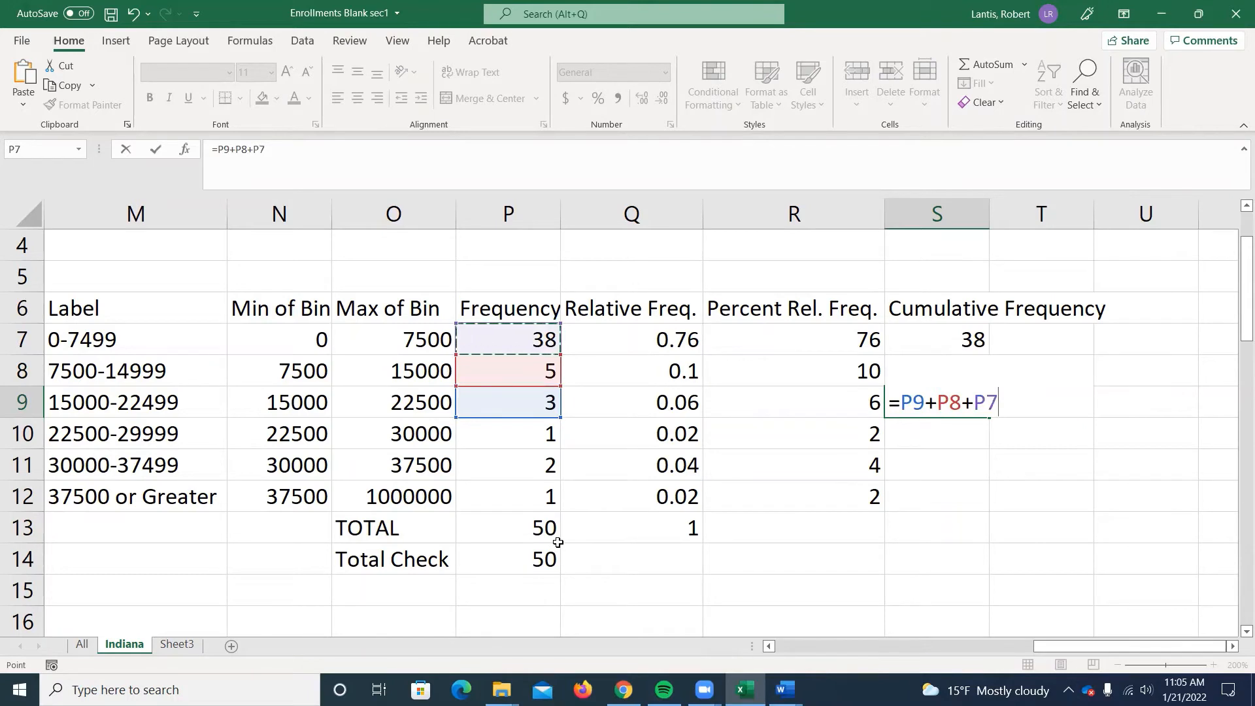
{"action": "key", "text": "Return"}
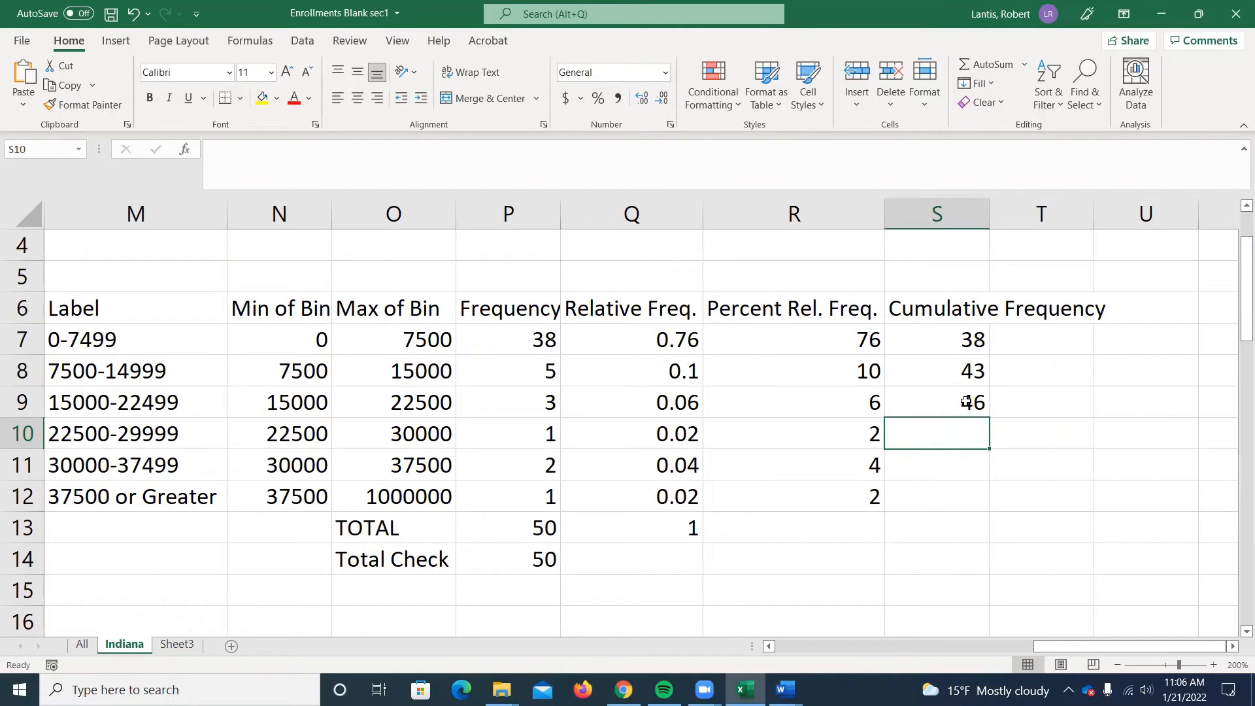
Replace the cumulative frequency formula in S8 with =P8+S7 and fill it down through S12.
{"action": "left_click", "coordinate": [947, 382]}
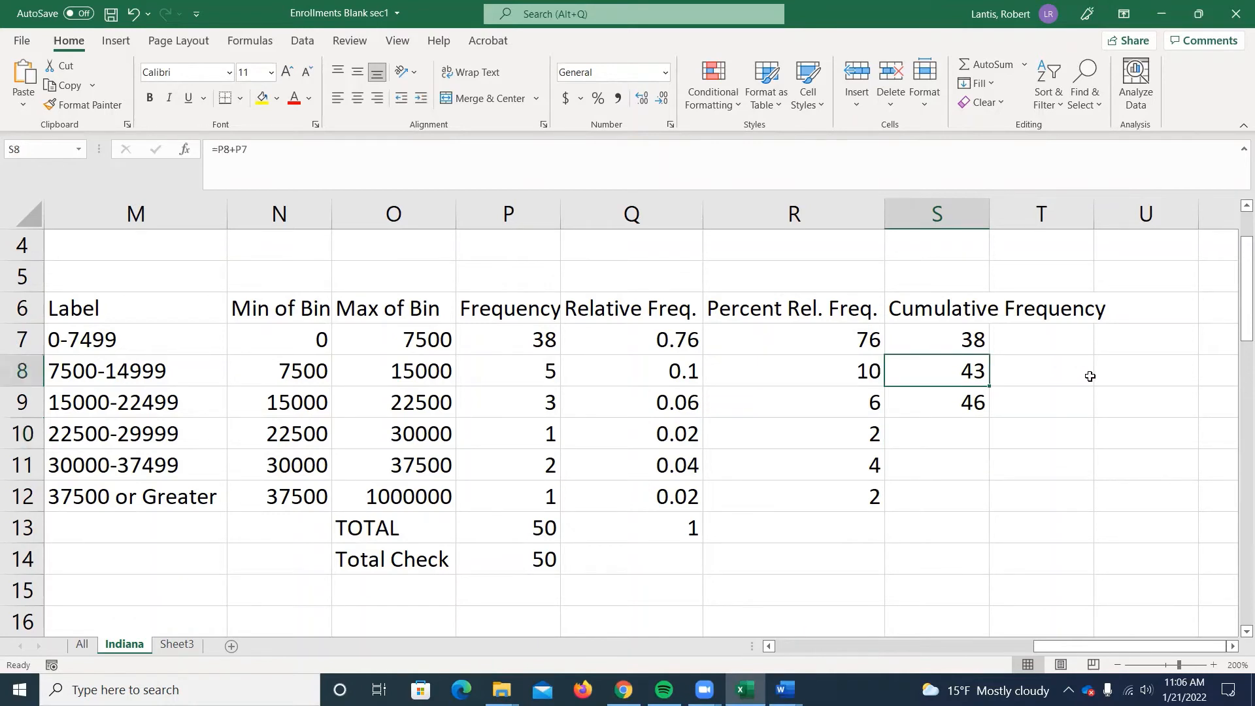
{"action": "type", "text": "="}
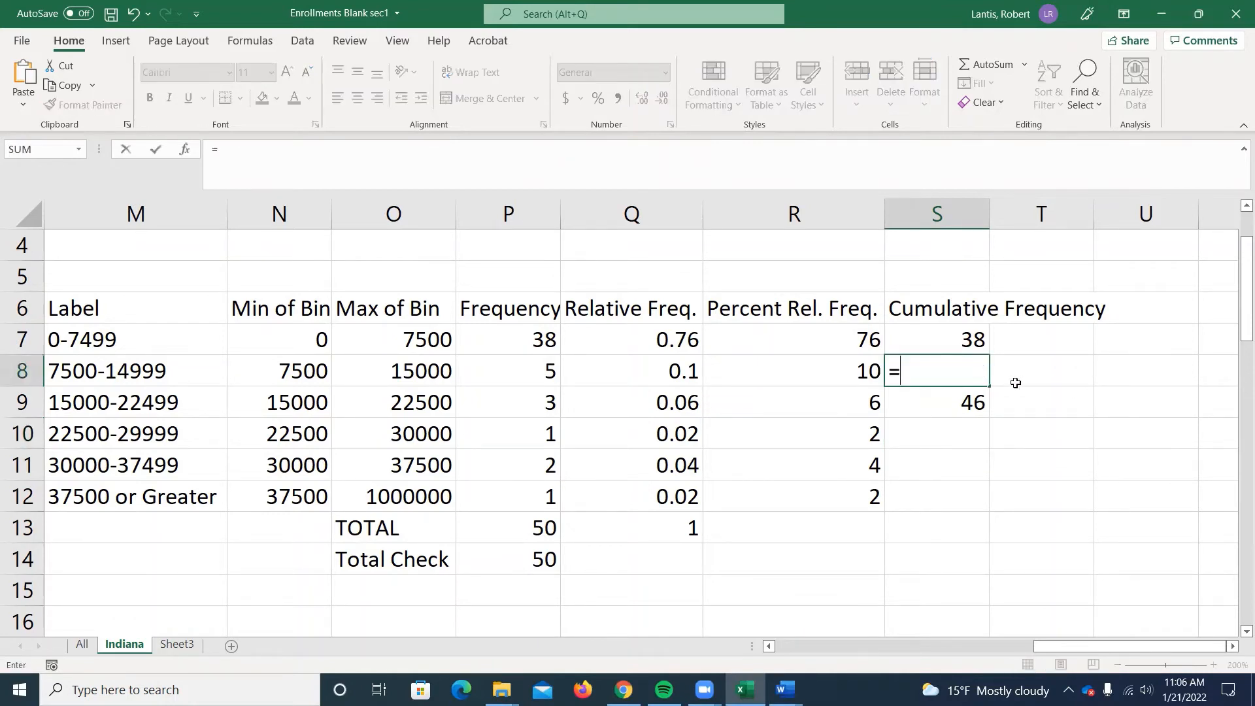
{"action": "left_click", "coordinate": [523, 372]}
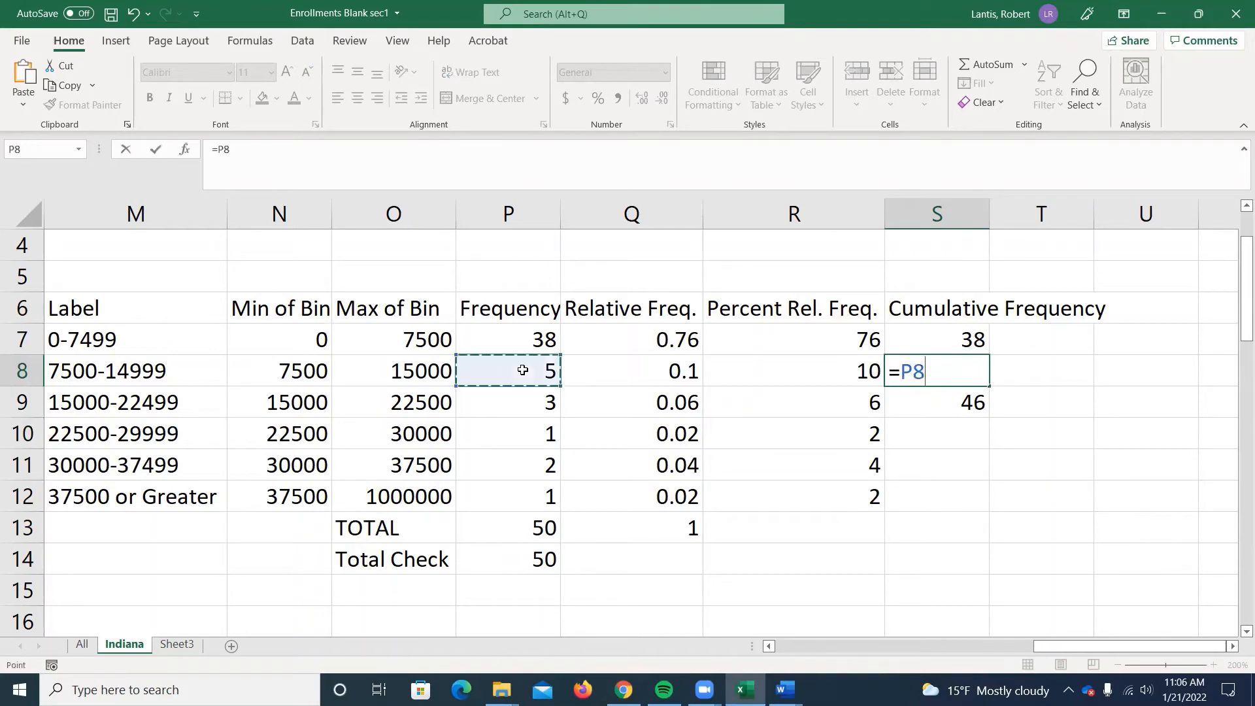
{"action": "type", "text": "+"}
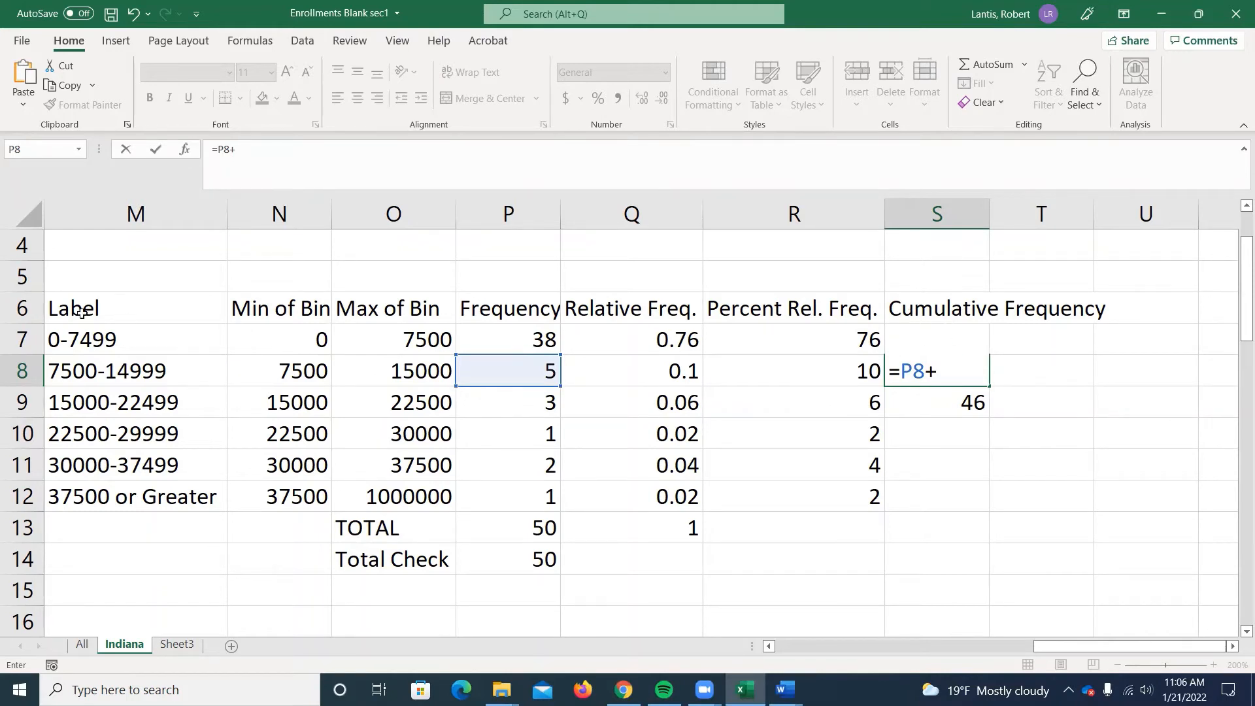
{"action": "type", "text": "S7"}
{"action": "key", "text": "Return"}
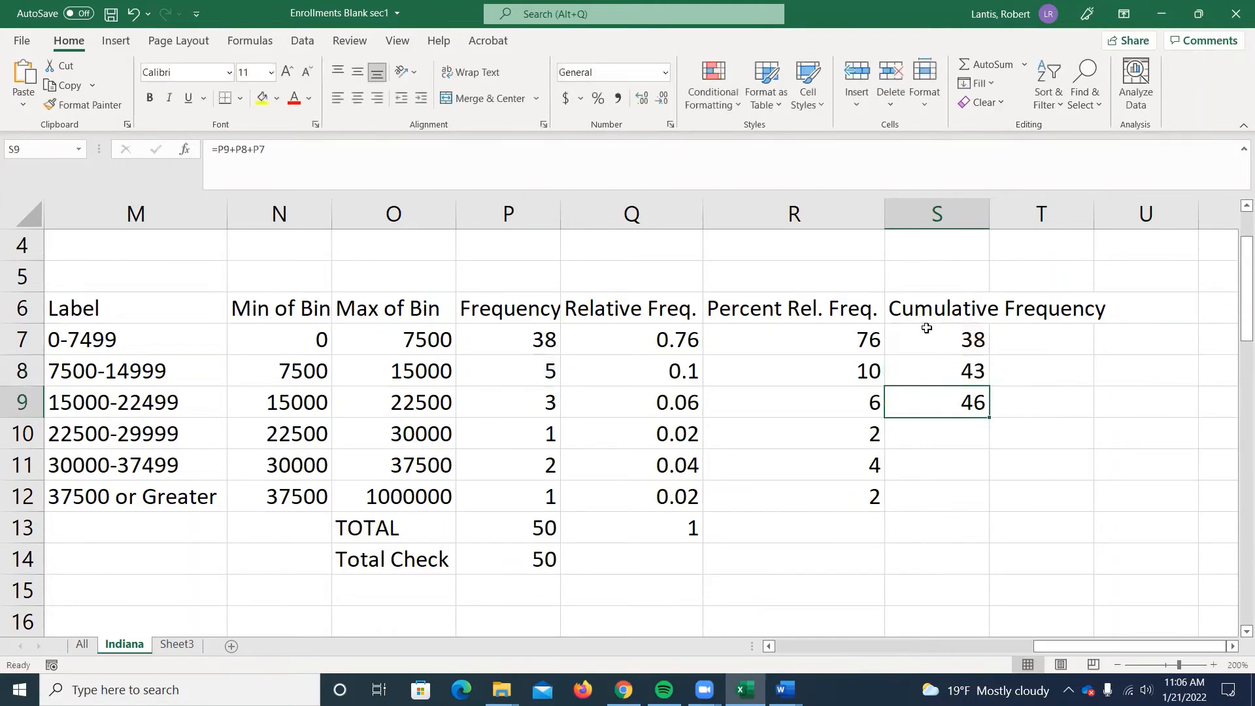
{"action": "left_click", "coordinate": [938, 360]}
{"action": "left_click_drag", "start_coordinate": [977, 402], "coordinate": [954, 507]}
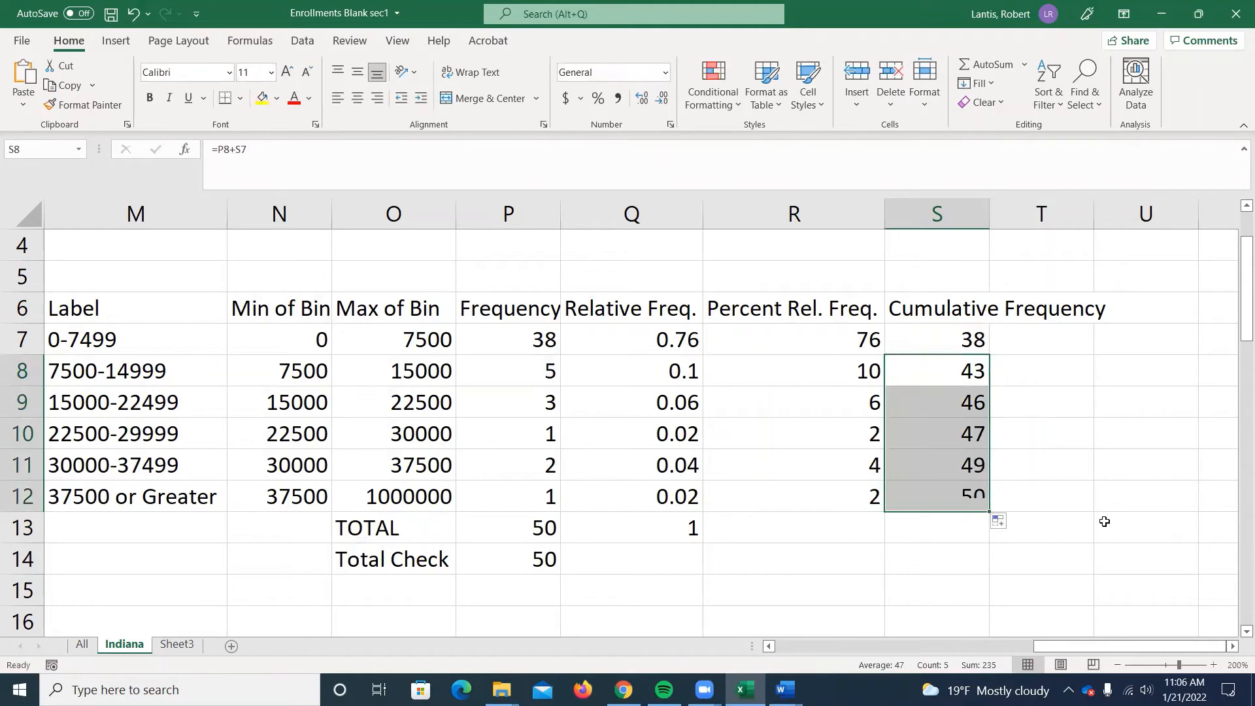
Examine the cell references in the filled cumulative formulas of S12 and S11.
{"action": "double_click", "coordinate": [924, 498]}
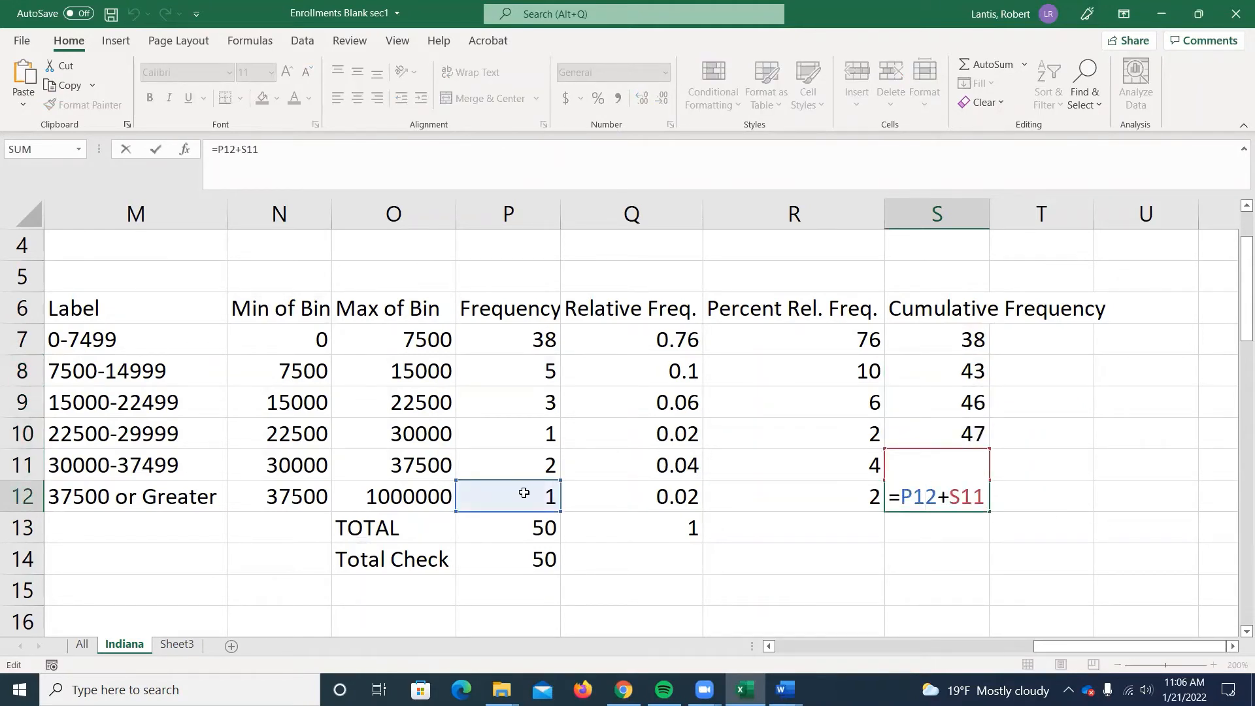
{"action": "key", "text": "Return"}
{"action": "left_click", "coordinate": [945, 464]}
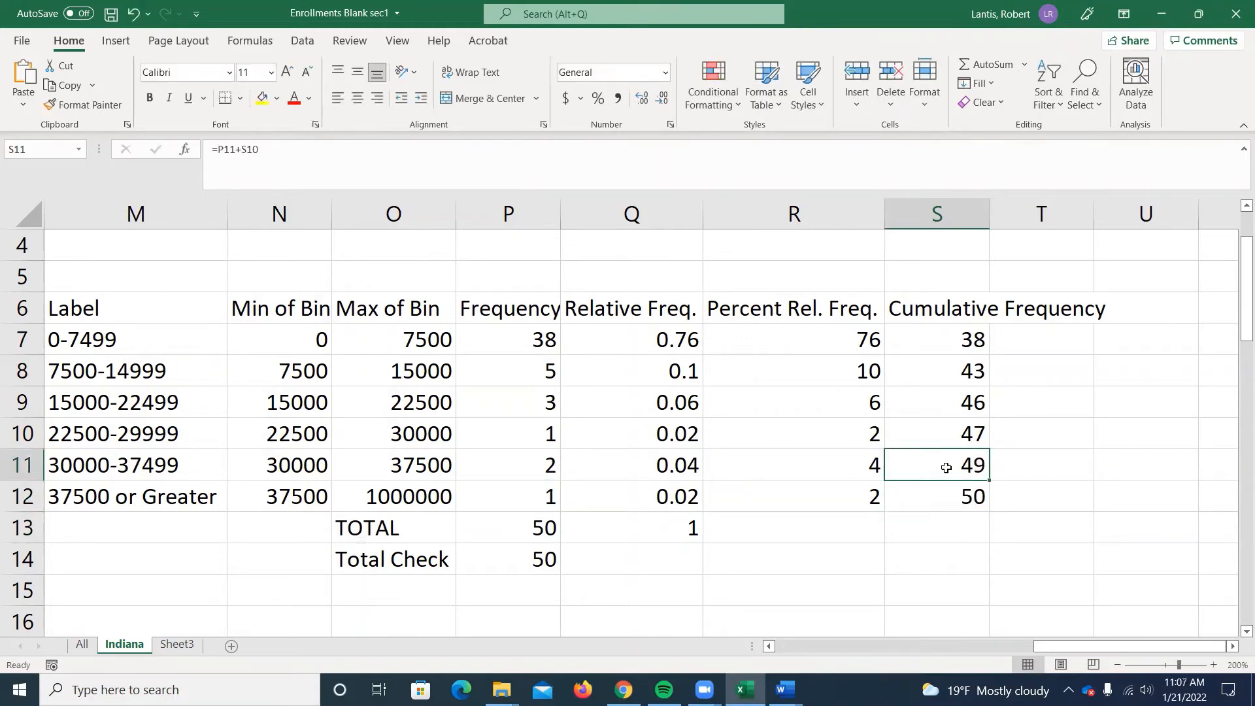
{"action": "double_click", "coordinate": [946, 468]}
{"action": "key", "text": "Return"}
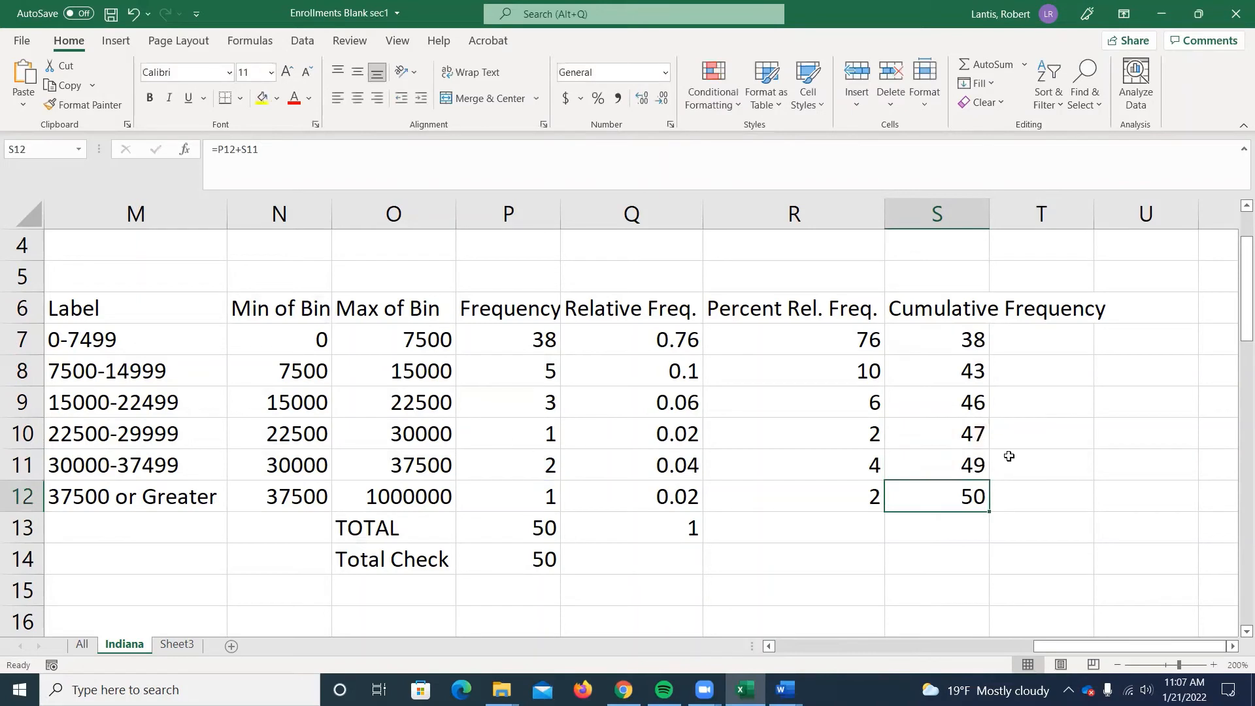
Enter a SUM of the frequencies P7:P11 in T11 as a check on the cumulative value beside it.
{"action": "left_click", "coordinate": [1062, 460]}
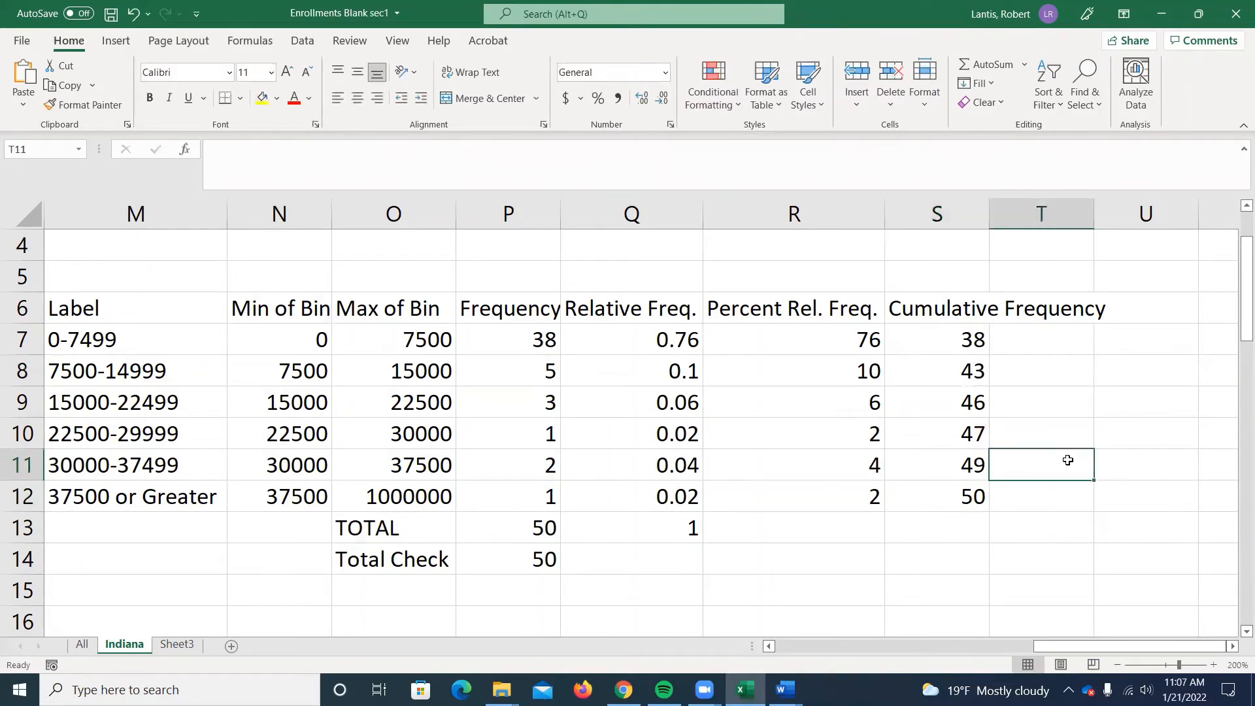
{"action": "type", "text": "="}
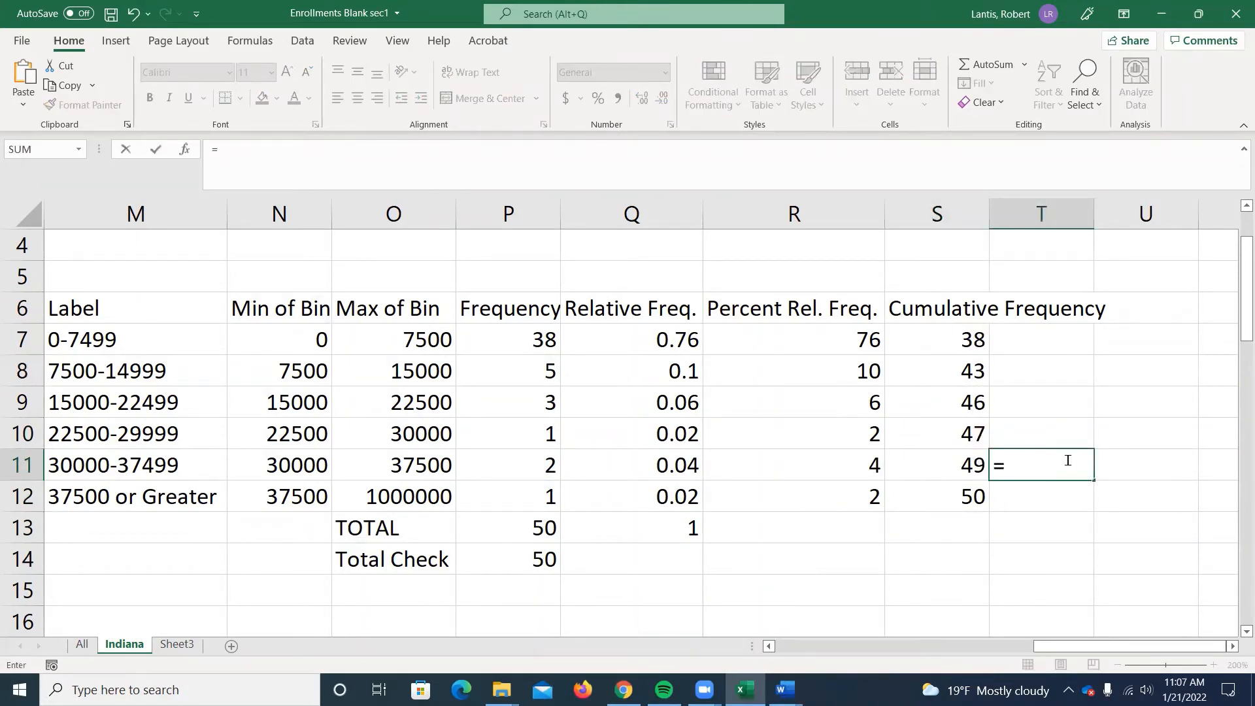
{"action": "type", "text": "sum("}
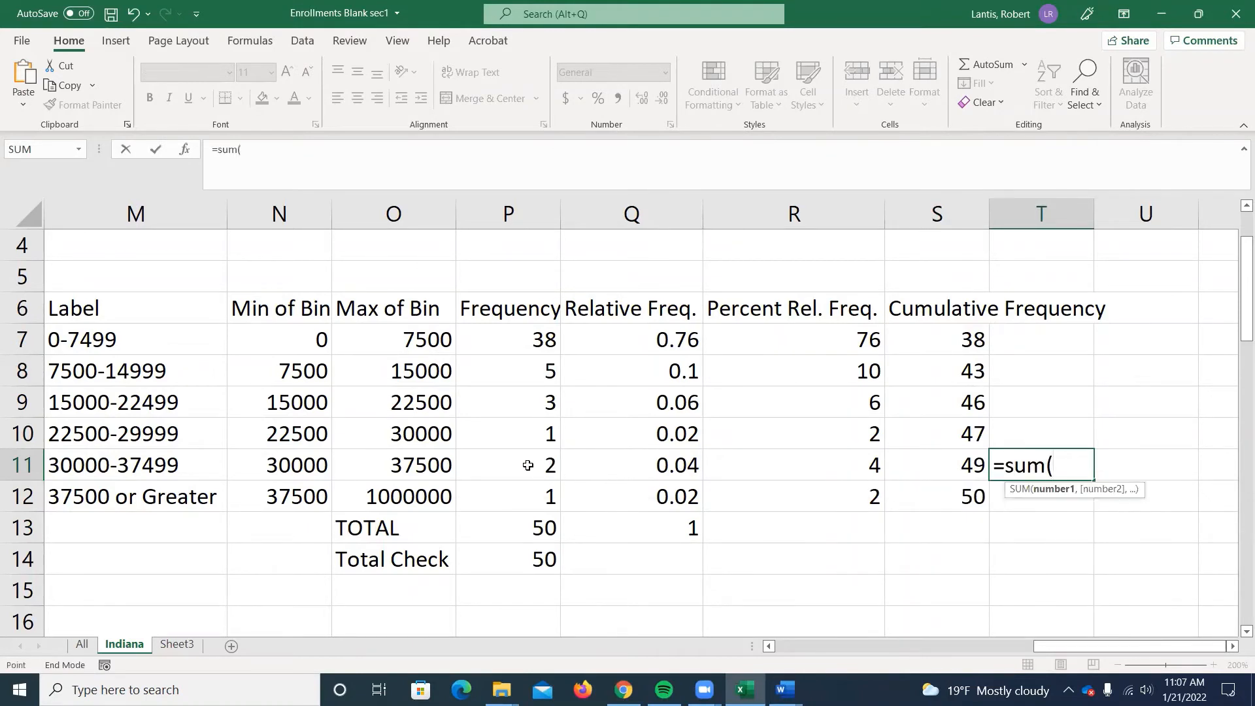
{"action": "left_click_drag", "start_coordinate": [528, 464], "coordinate": [538, 340]}
{"action": "key", "text": "Return"}
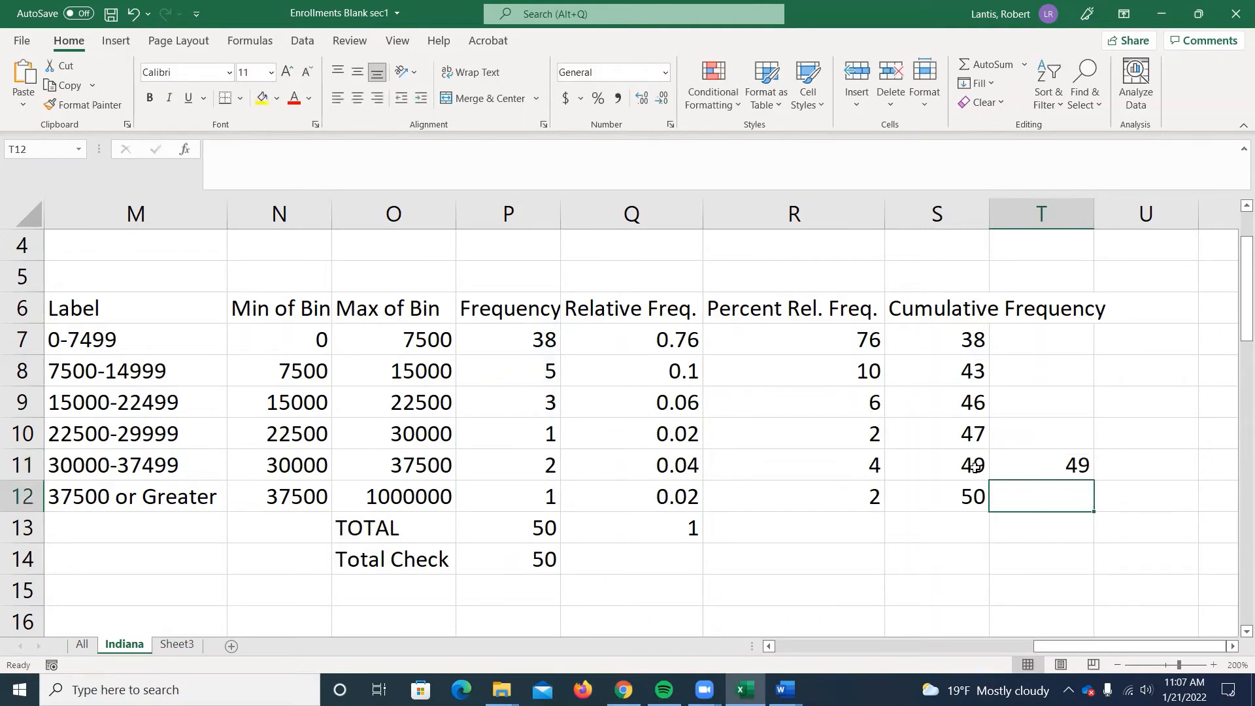
Review the cumulative formulas in S11 and S12, and clear the check sum from T10:T12.
{"action": "left_click", "coordinate": [974, 468]}
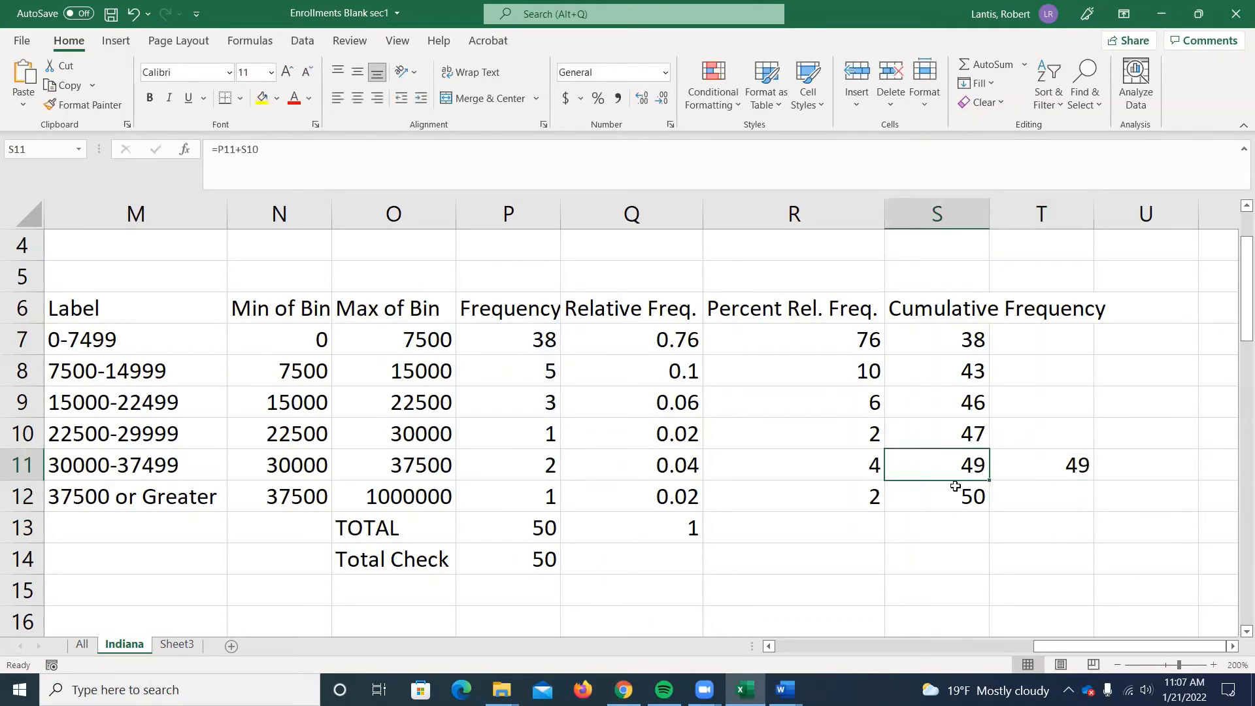
{"action": "double_click", "coordinate": [926, 500]}
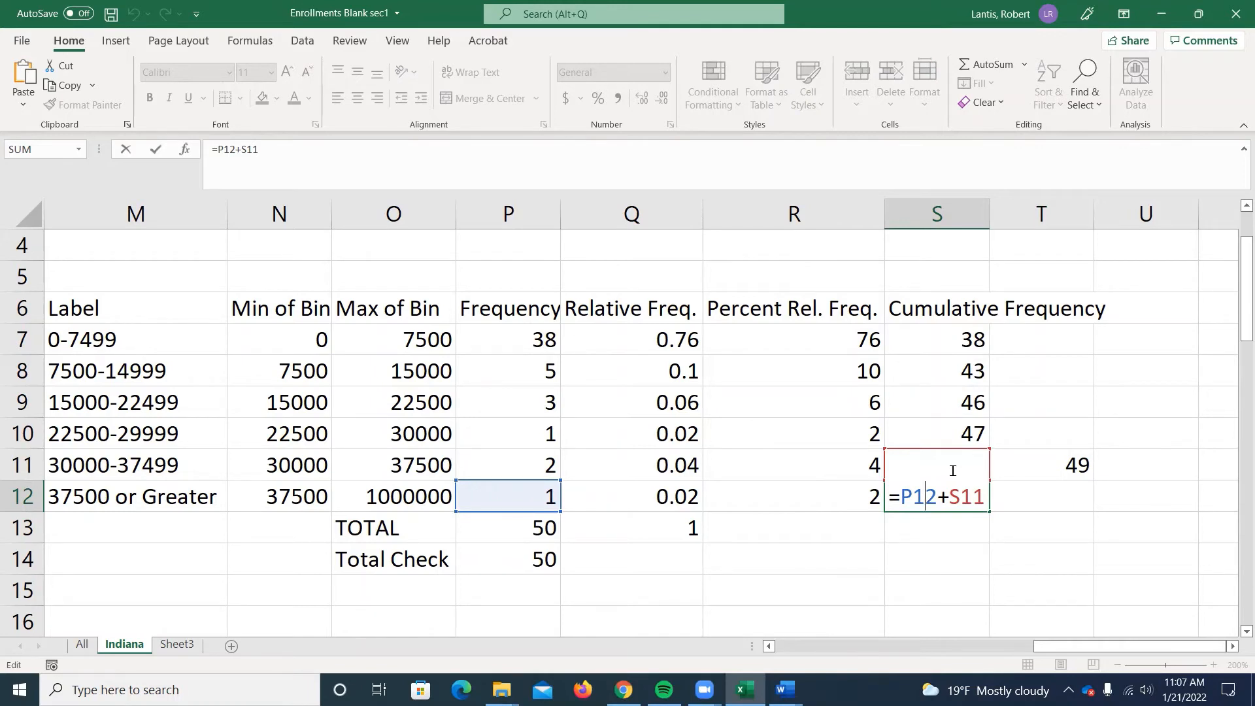
{"action": "key", "text": "Return"}
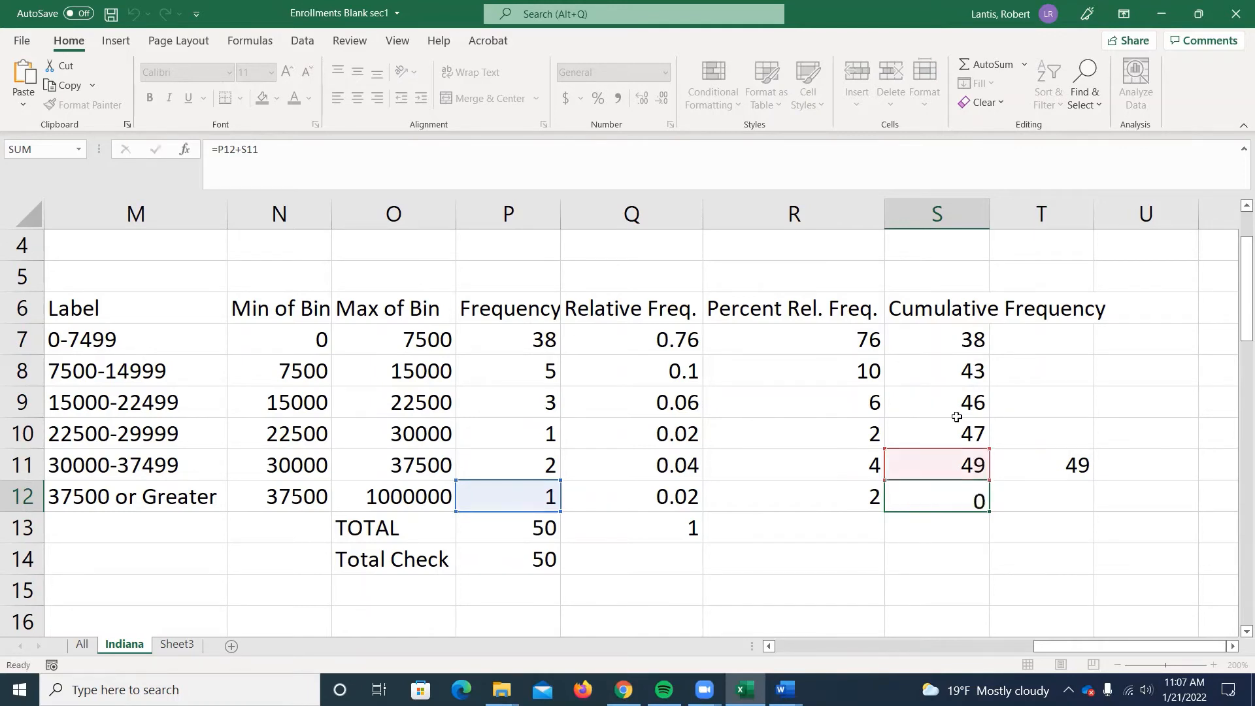
{"action": "left_click_drag", "start_coordinate": [1045, 435], "coordinate": [1069, 497]}
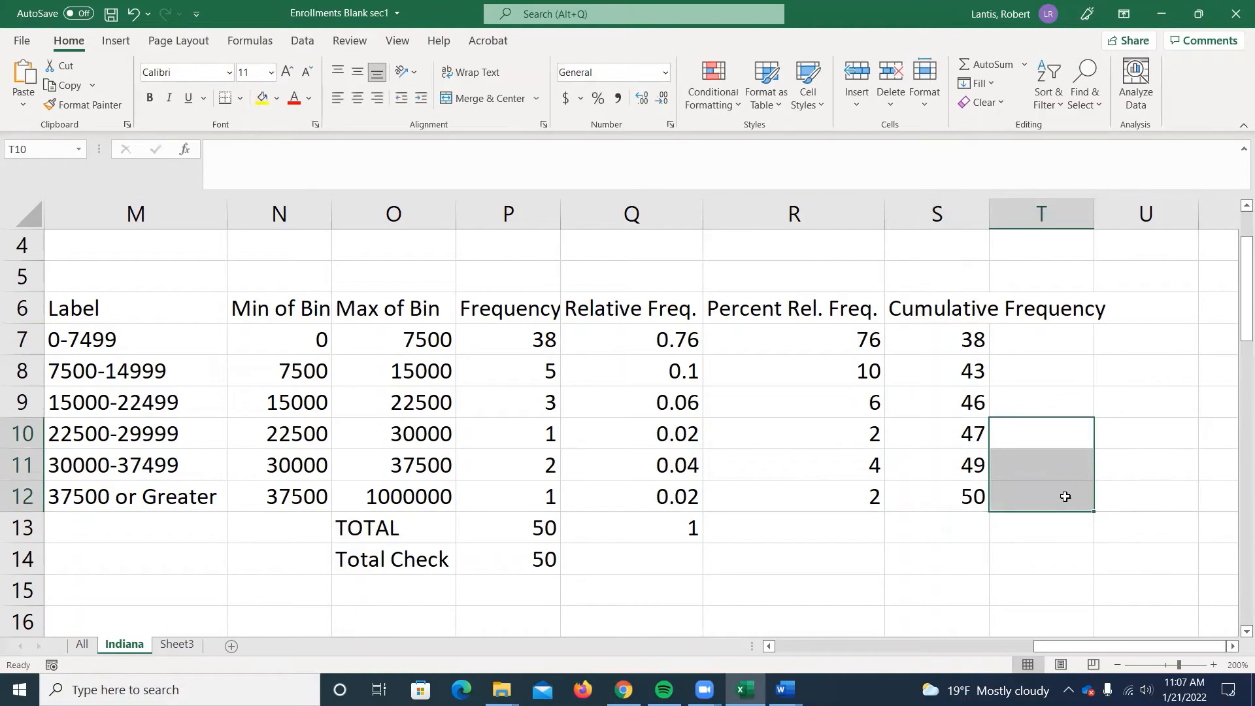
{"action": "left_click", "coordinate": [972, 502]}
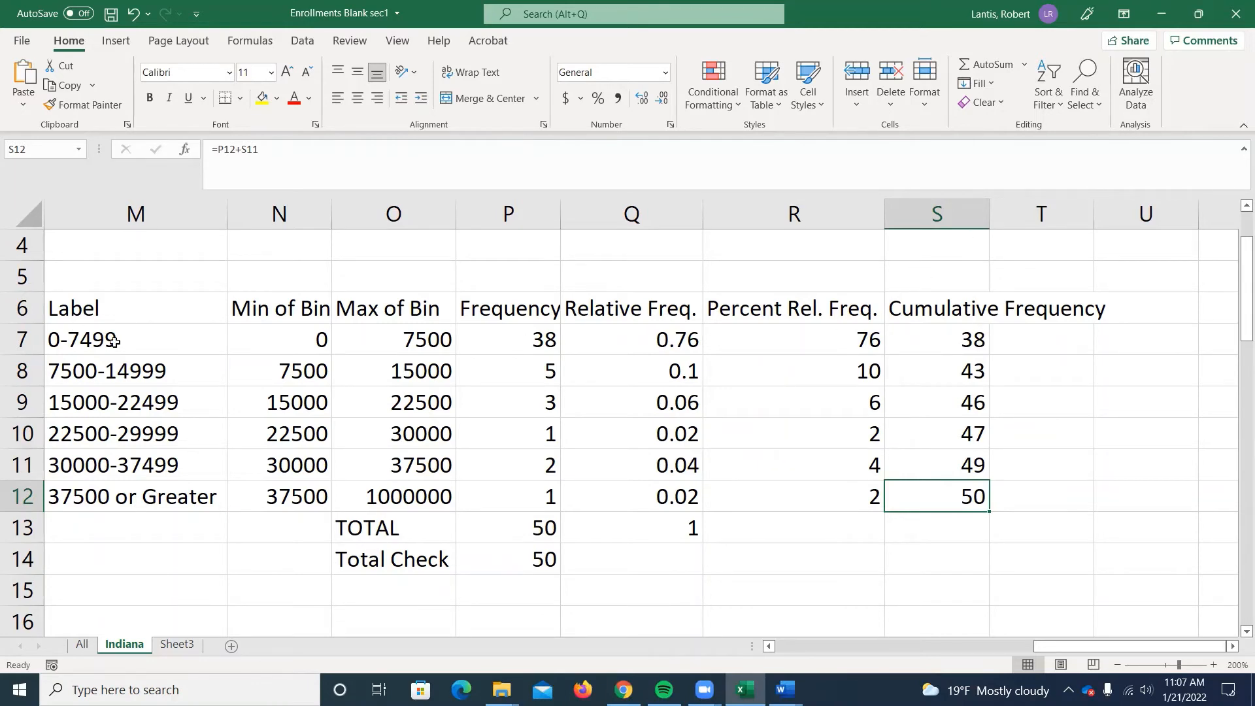
Insert a stacked line chart of the bin labels M7:M12 against the cumulative frequencies S7:S12, and undo the insertion.
{"action": "left_click_drag", "start_coordinate": [112, 340], "coordinate": [131, 497]}
{"action": "left_click_drag", "start_coordinate": [924, 335], "coordinate": [935, 503]}
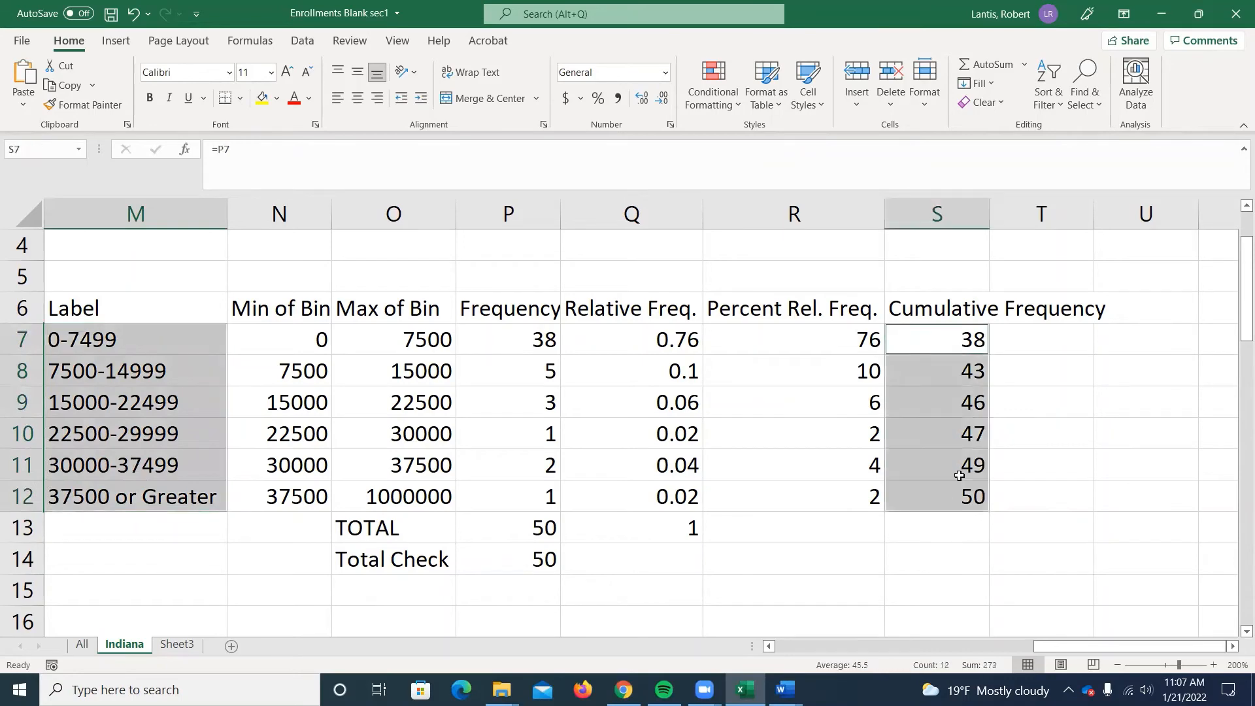
{"action": "left_click", "coordinate": [115, 41]}
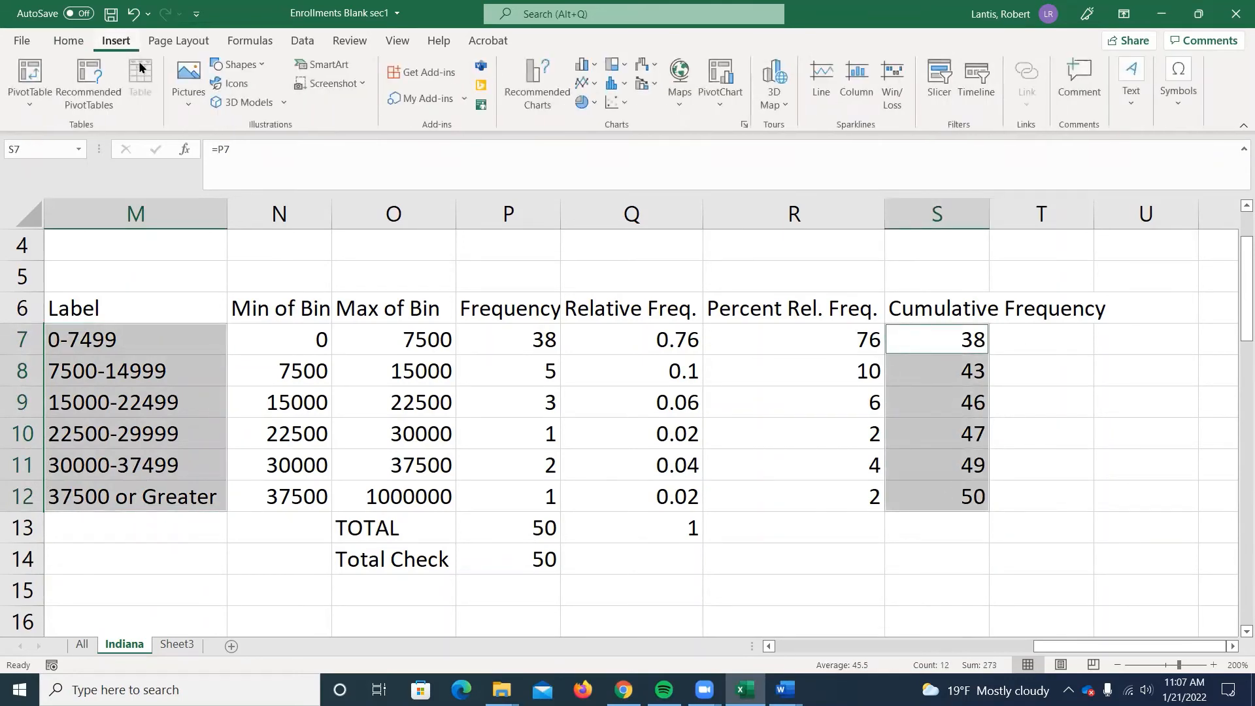
{"action": "left_click", "coordinate": [582, 82]}
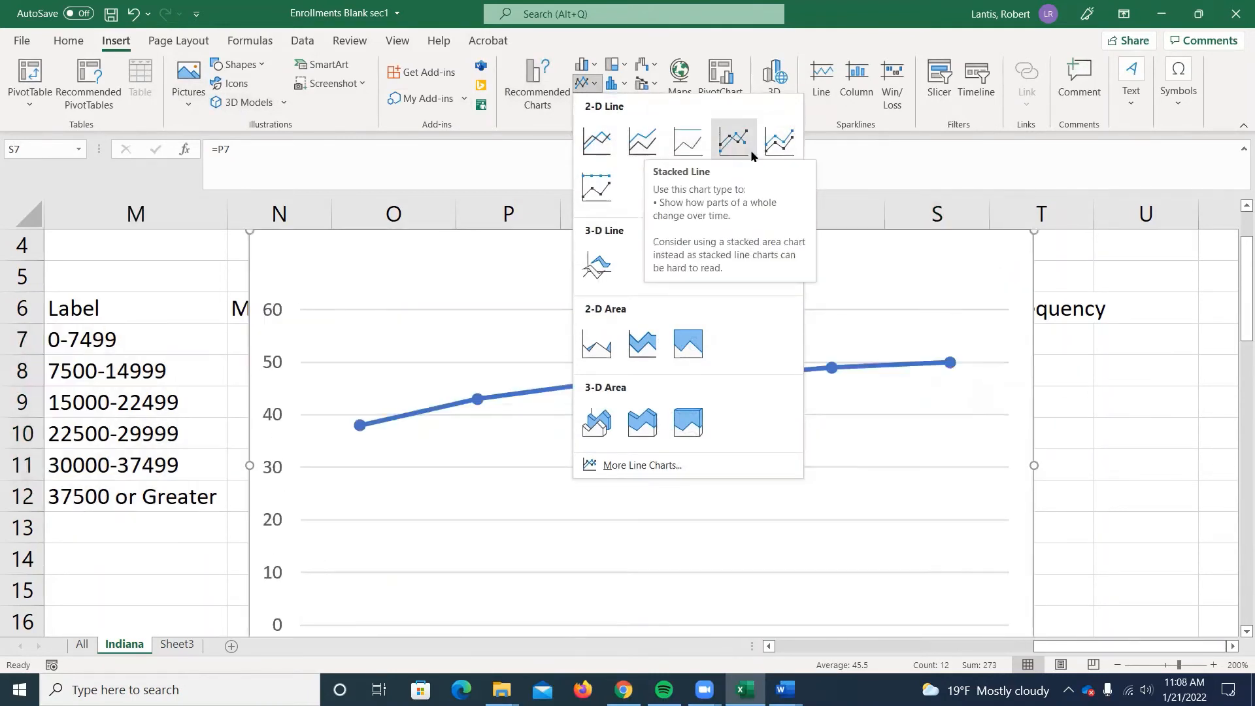
{"action": "left_click", "coordinate": [643, 149]}
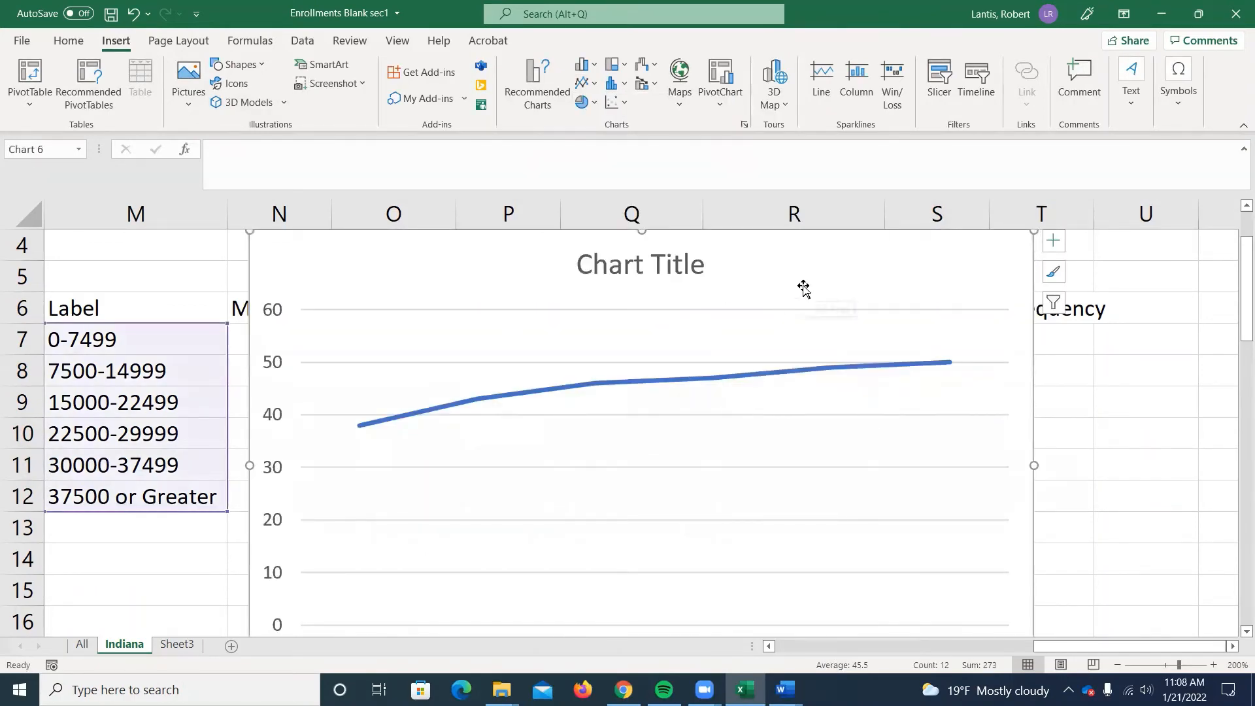
{"action": "key", "text": "ctrl+z"}
{"action": "left_click", "coordinate": [1044, 378]}
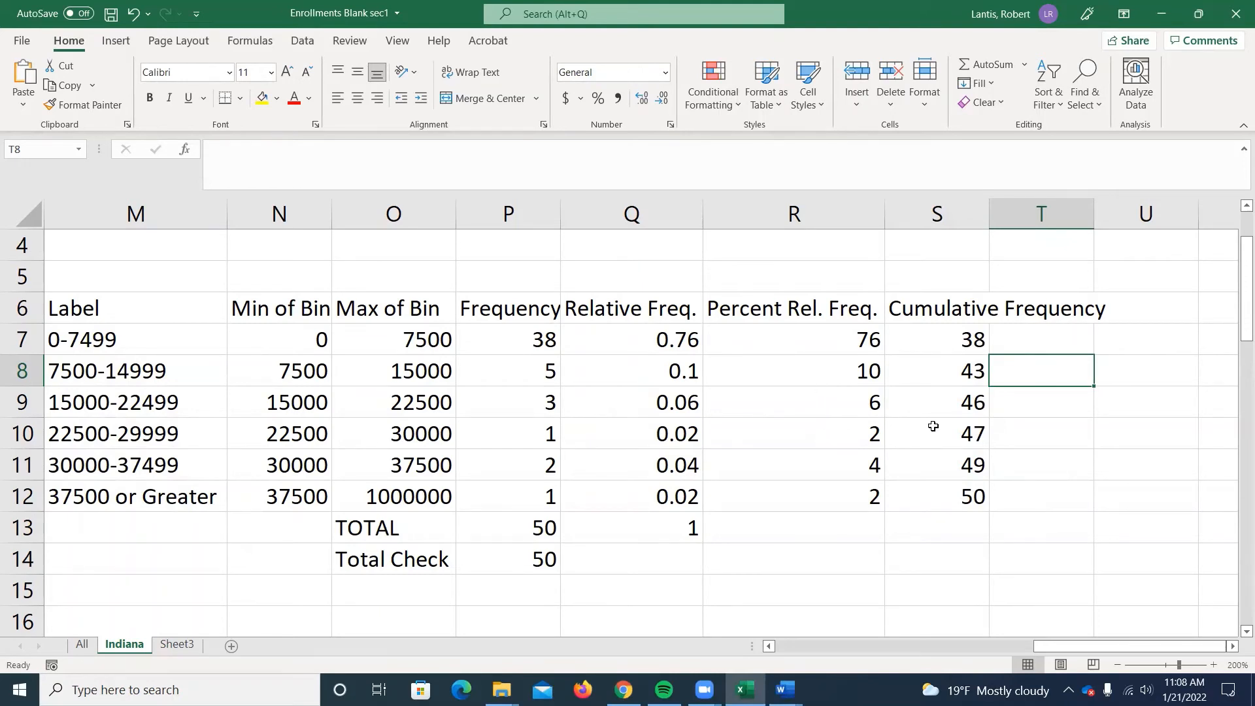
{"action": "left_click_drag", "start_coordinate": [974, 331], "coordinate": [955, 498]}
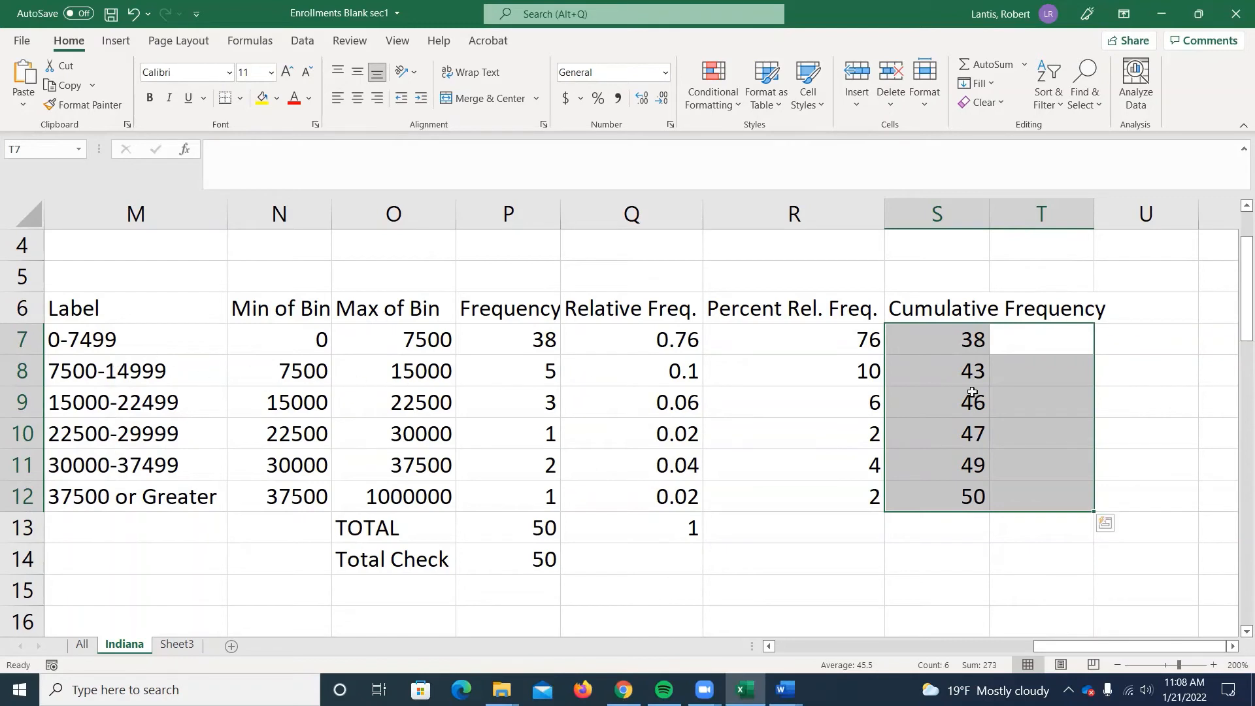
{"action": "left_click", "coordinate": [1030, 381]}
{"action": "left_click", "coordinate": [1041, 426]}
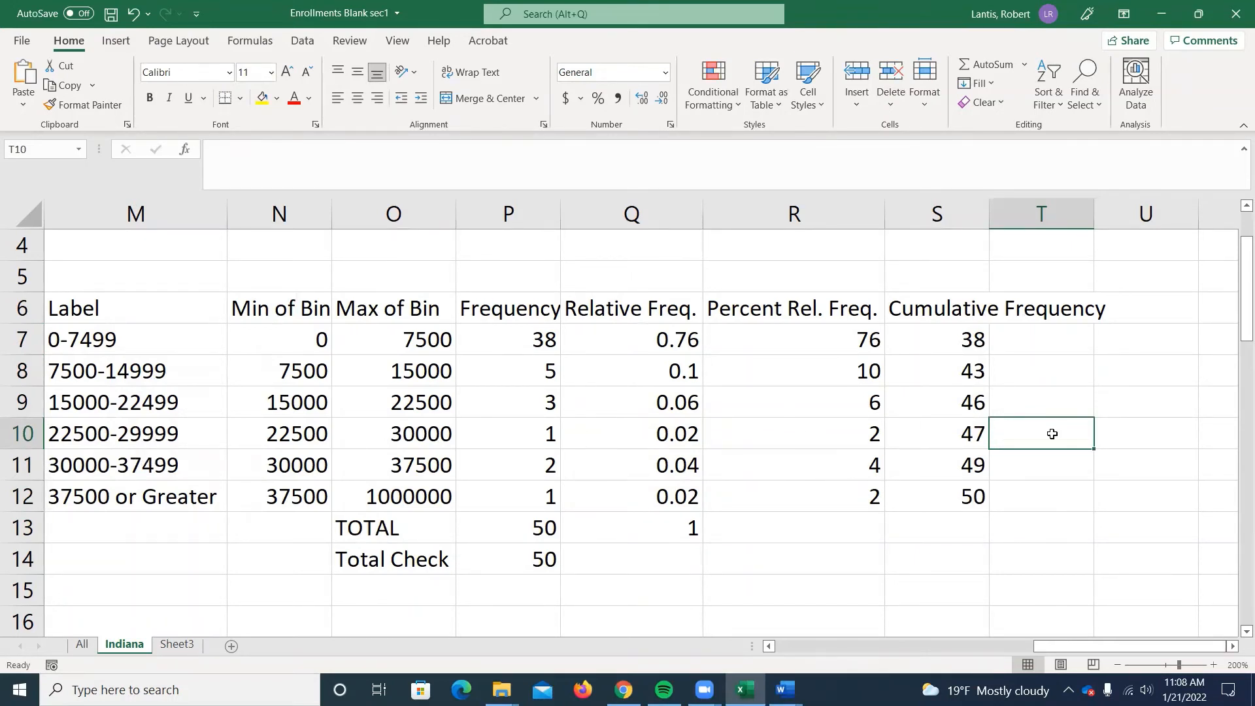
{"action": "type", "text": "x<"}
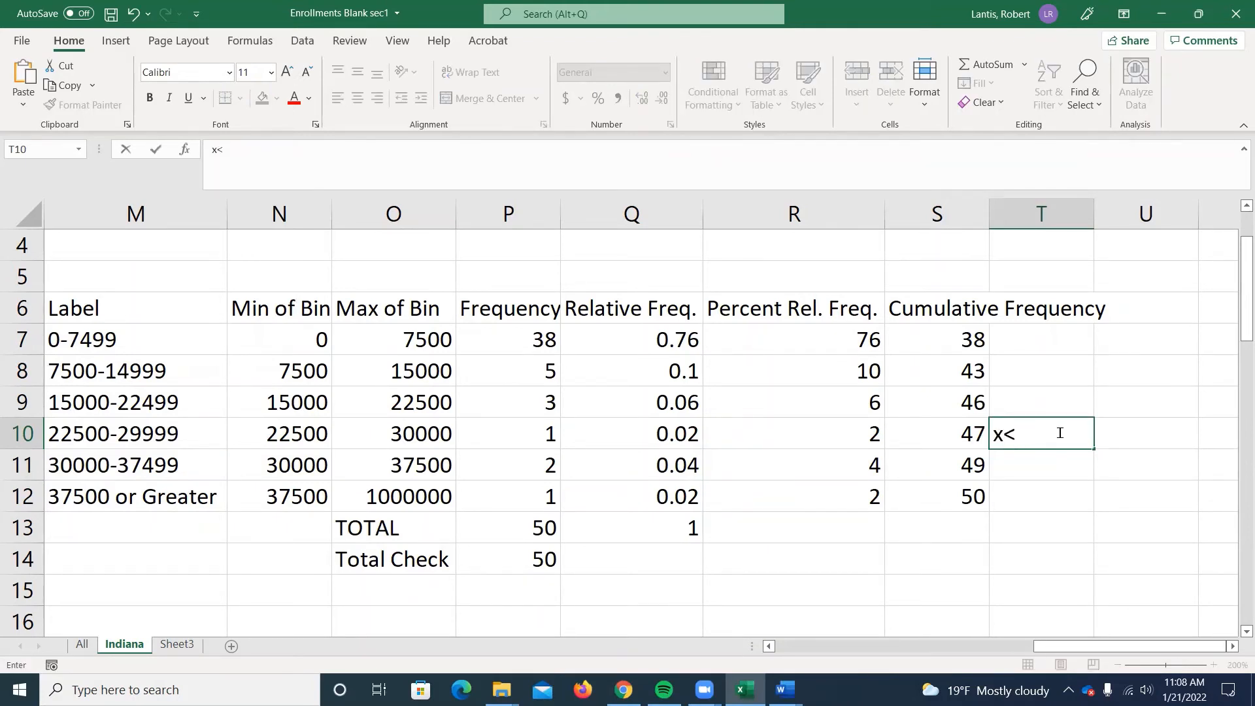
{"action": "type", "text": "30000"}
{"action": "key", "text": "Return"}
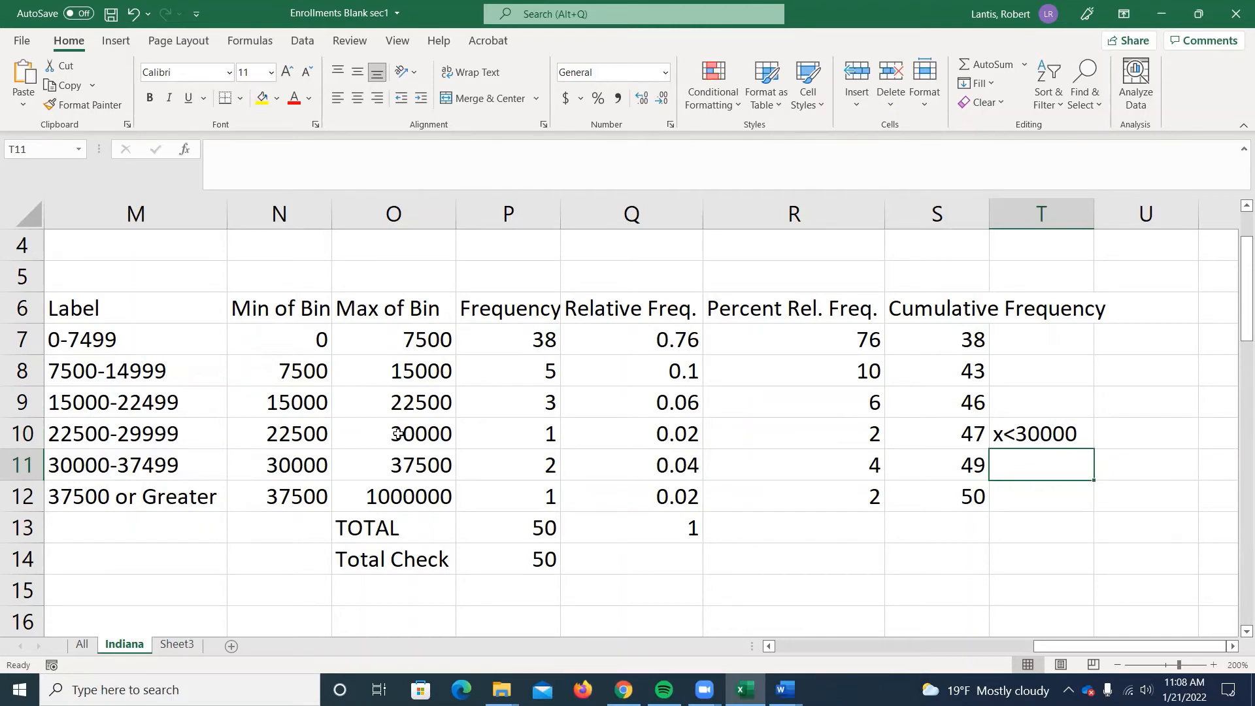
{"action": "left_click", "coordinate": [1031, 433]}
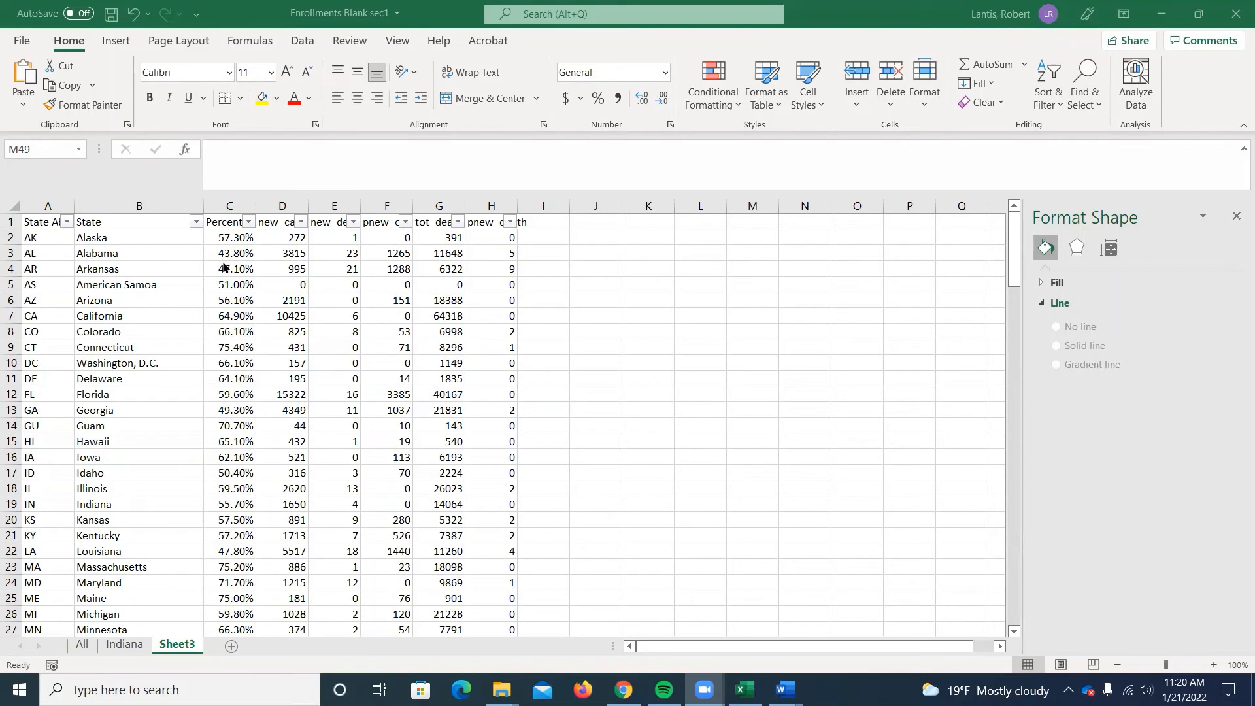
Select the Percent Vaccinated and new_case data with headers, C1:D56 on Sheet3, and look over the existing state-labelled scatter chart.
{"action": "left_click", "coordinate": [233, 225]}
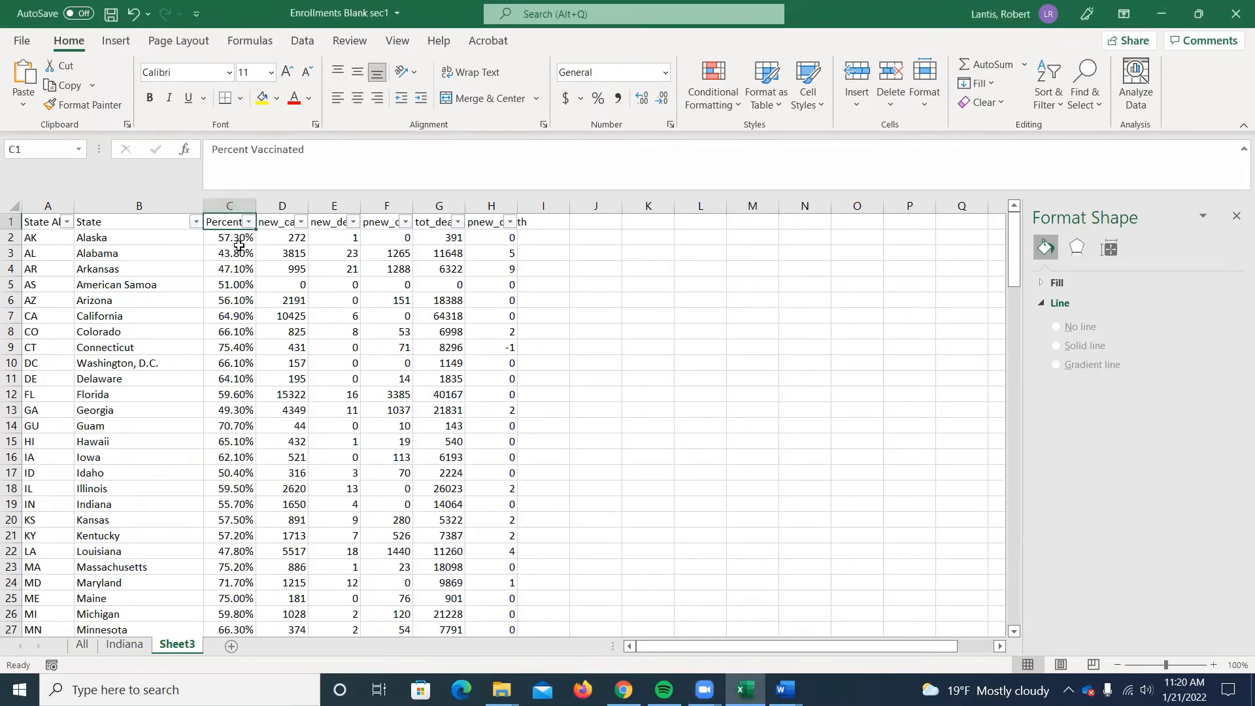
{"action": "left_click", "coordinate": [278, 223]}
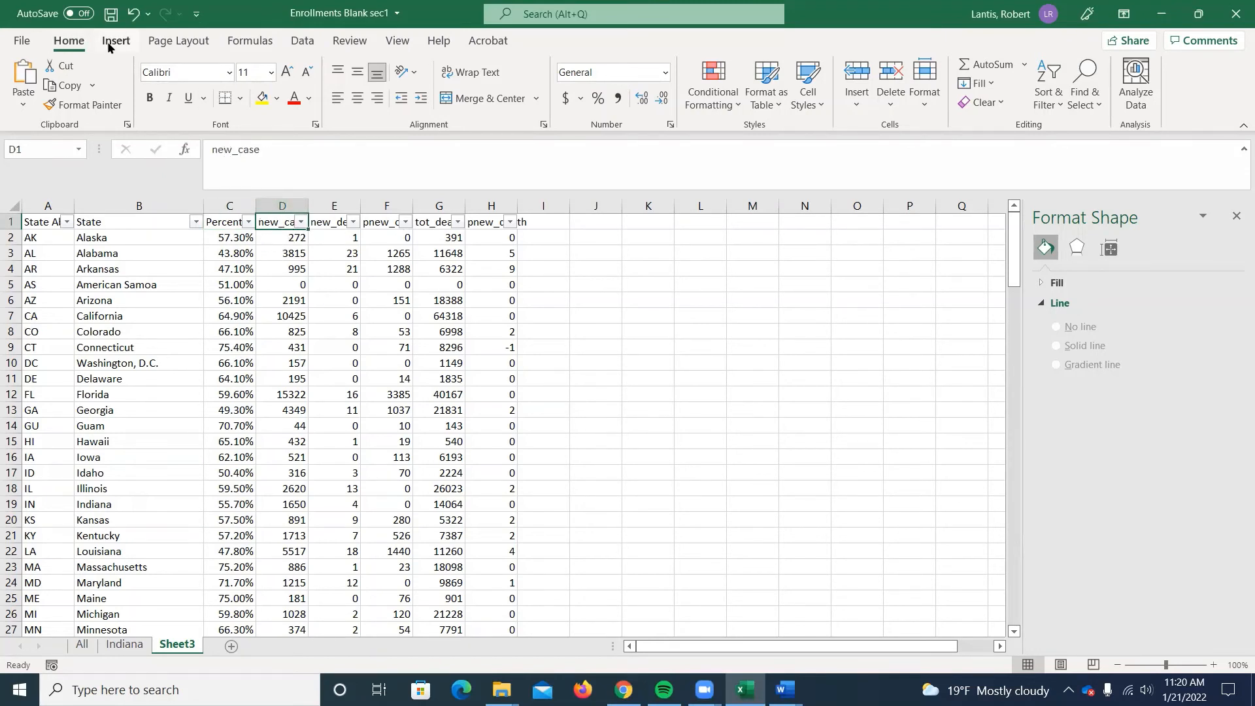
{"action": "left_click_drag", "start_coordinate": [234, 226], "coordinate": [282, 225]}
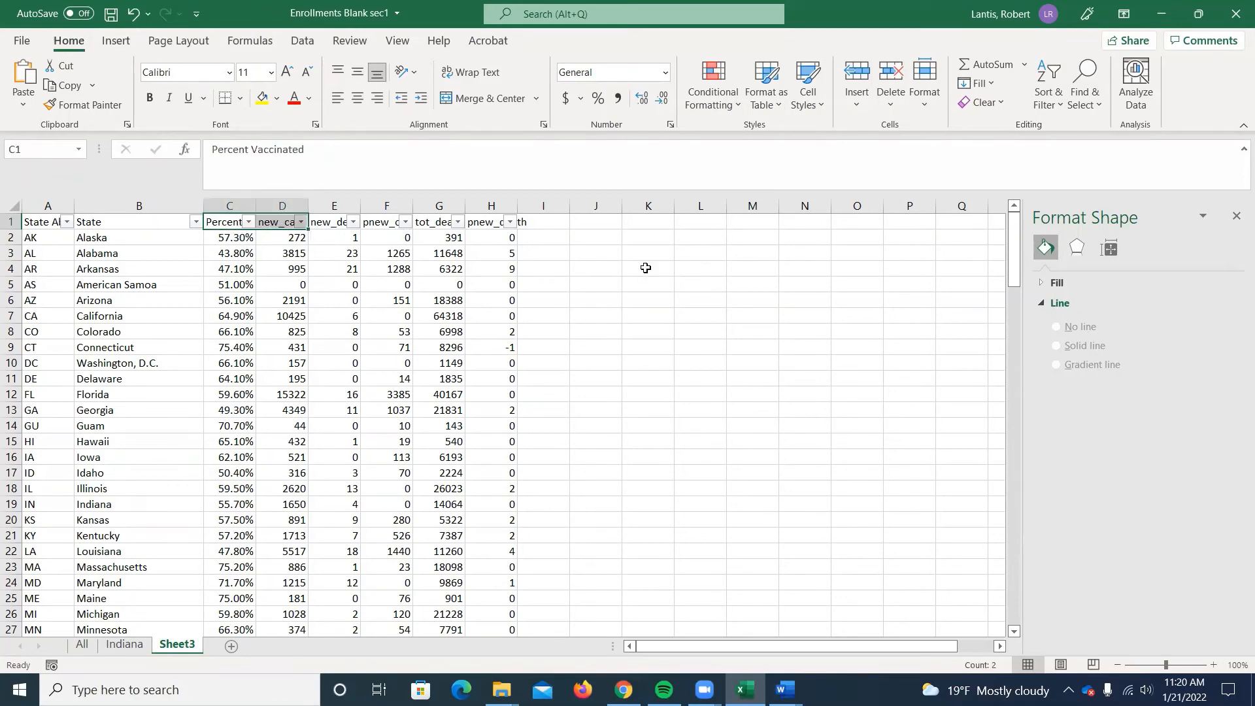
{"action": "key", "text": "ctrl+shift+Down"}
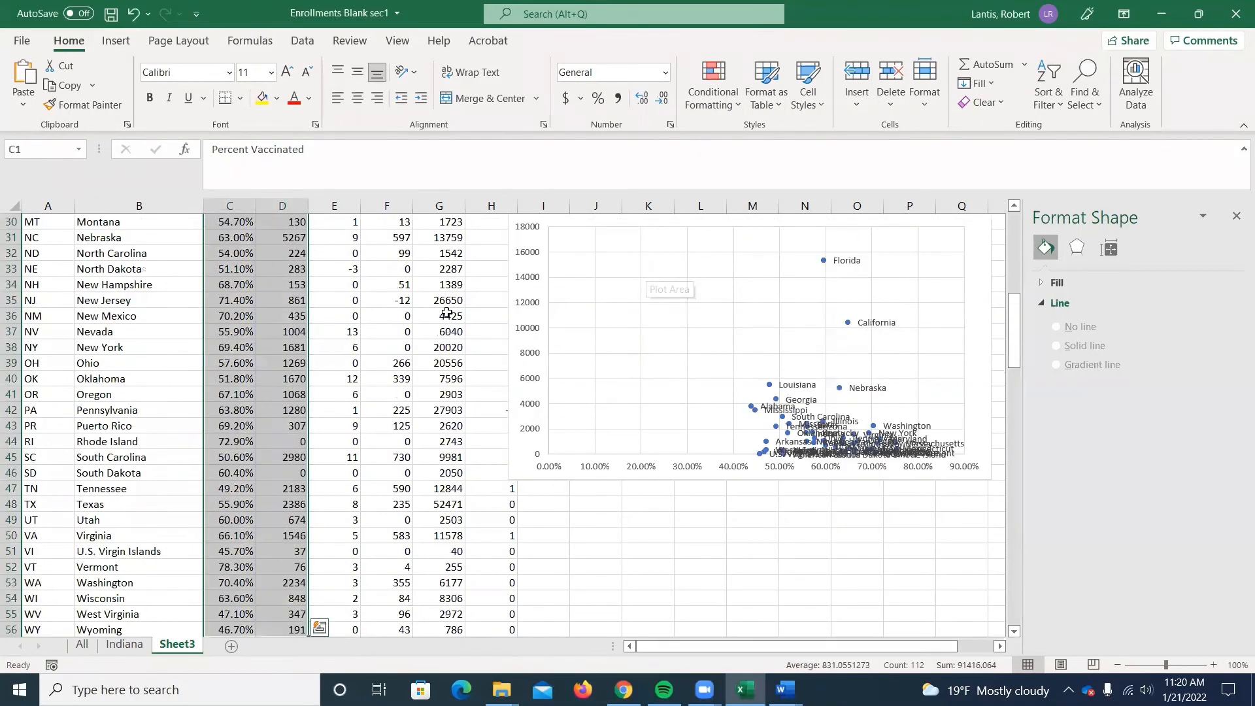
{"action": "scroll", "coordinate": [340, 331], "scroll_direction": "down", "scroll_amount": 1}
{"action": "scroll", "coordinate": [272, 433], "scroll_direction": "down", "scroll_amount": 1}
{"action": "scroll", "coordinate": [707, 496], "scroll_direction": "up", "scroll_amount": 2}
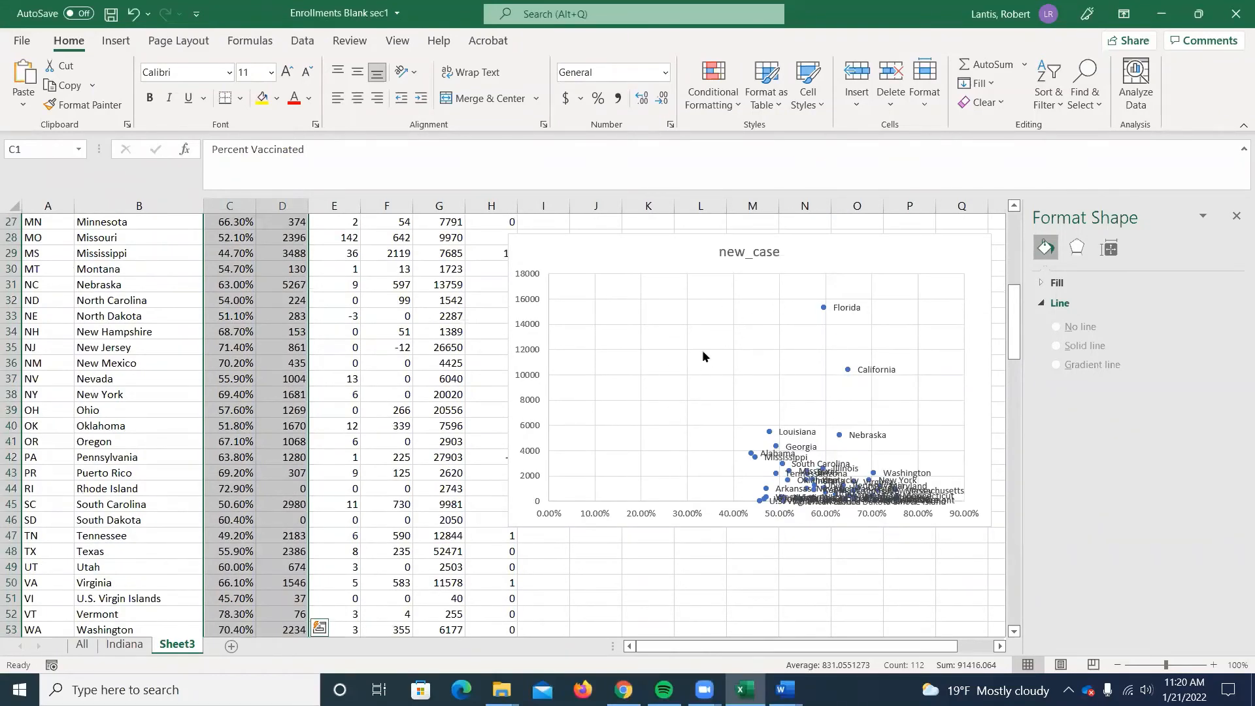
{"action": "scroll", "coordinate": [663, 374], "scroll_direction": "up", "scroll_amount": 9}
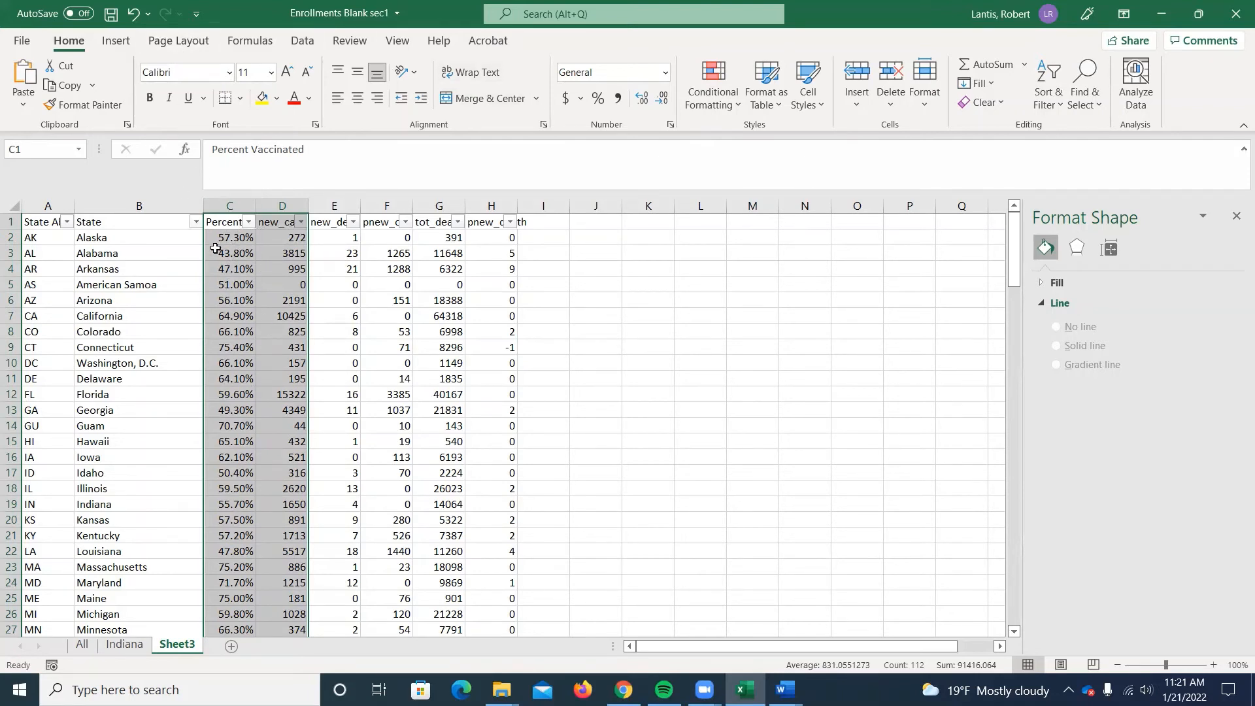
Insert a markers-only scatter chart of Percent Vaccinated against new_case and place it in the empty area beside the data table.
{"action": "left_click", "coordinate": [116, 40]}
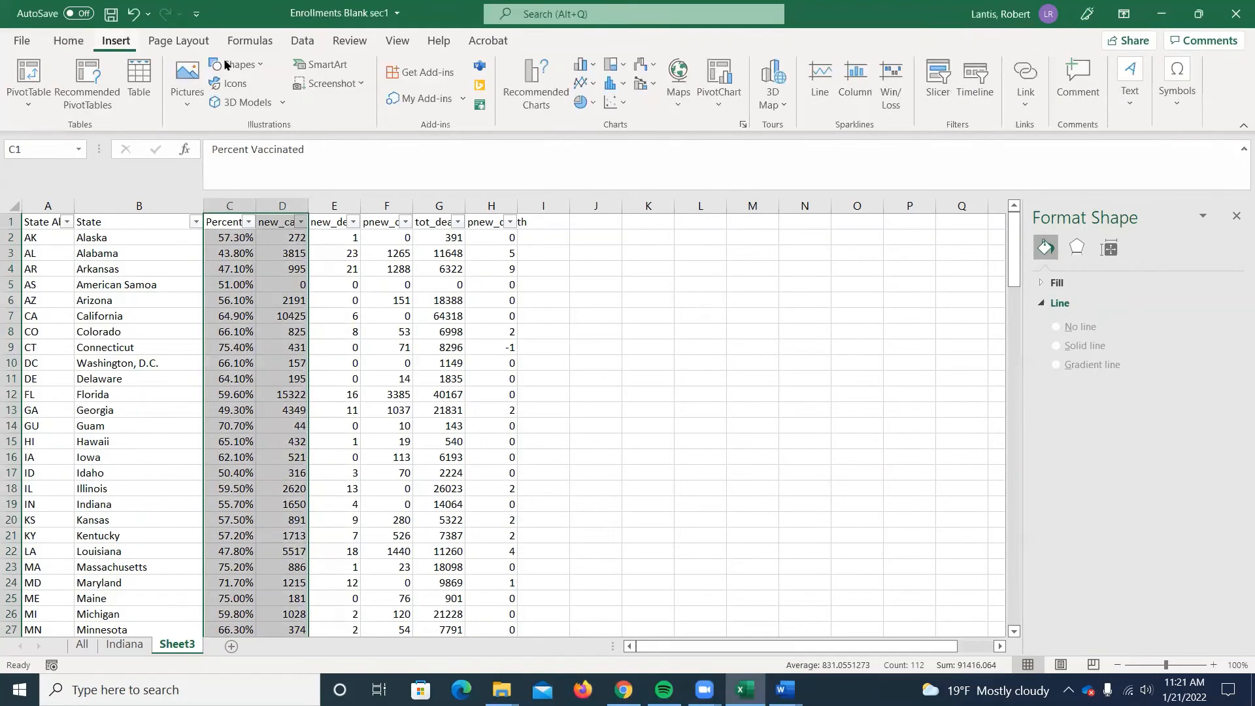
{"action": "left_click", "coordinate": [614, 106]}
{"action": "left_click", "coordinate": [628, 161]}
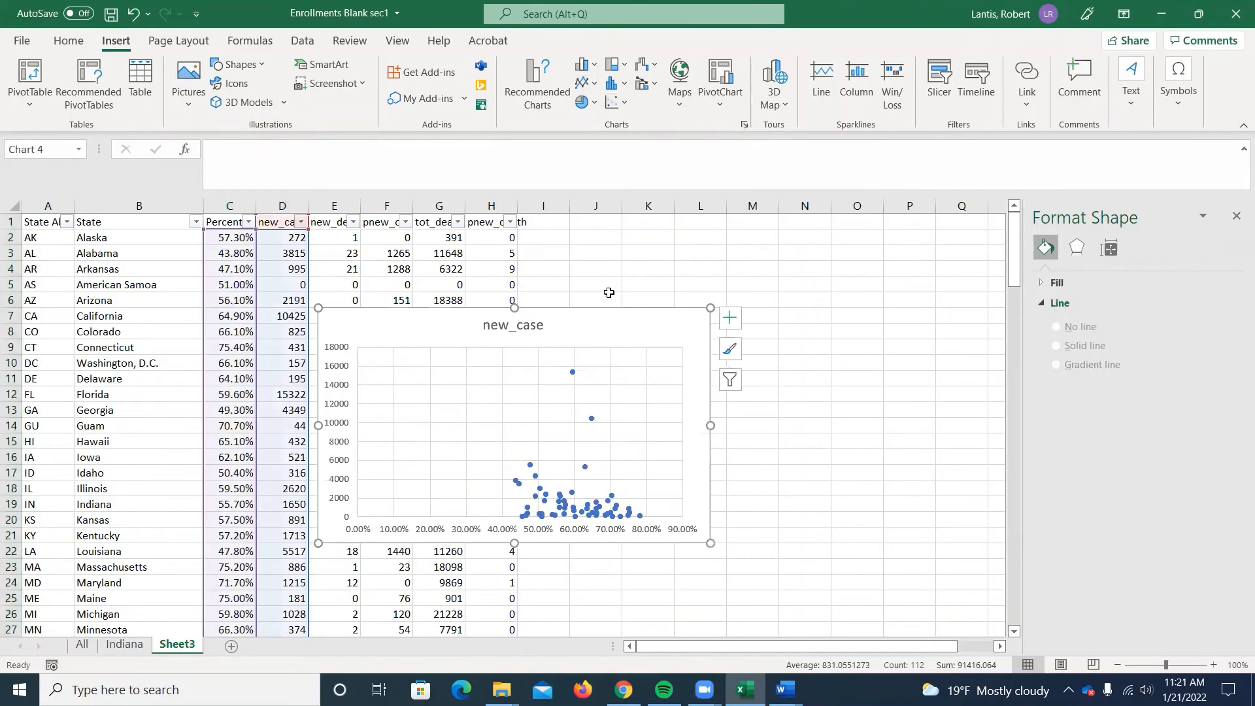
{"action": "left_click_drag", "start_coordinate": [594, 327], "coordinate": [808, 271]}
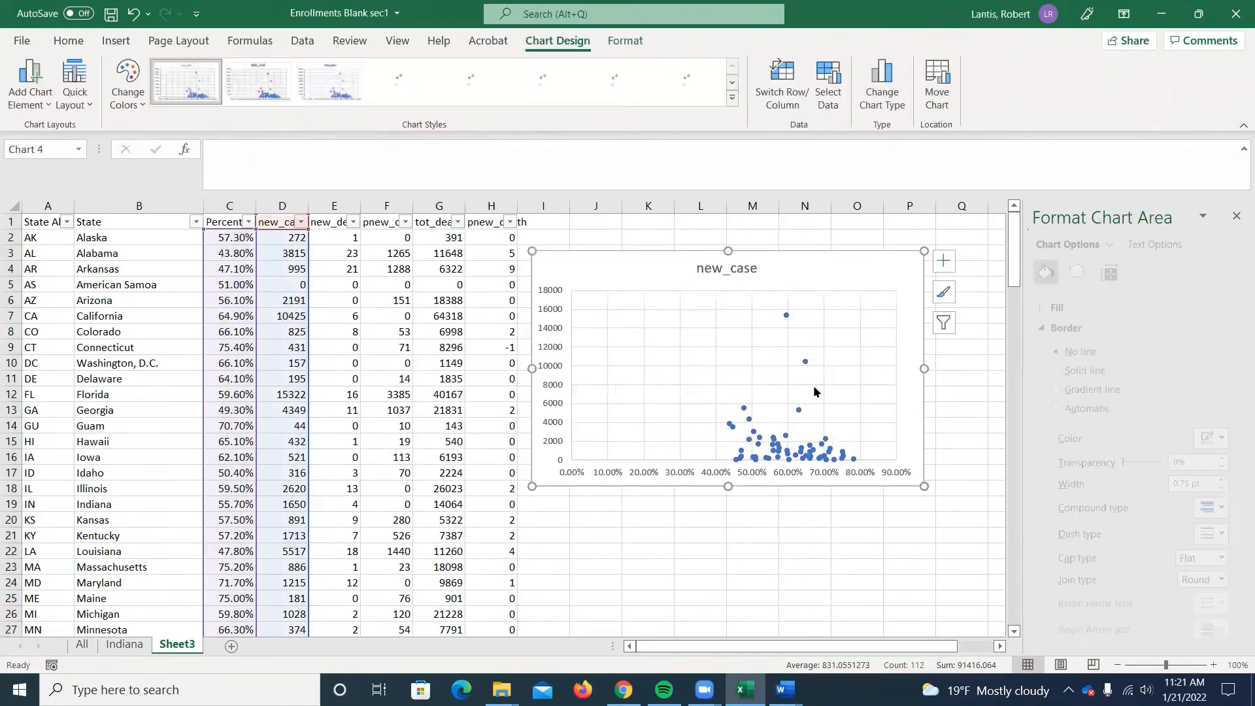
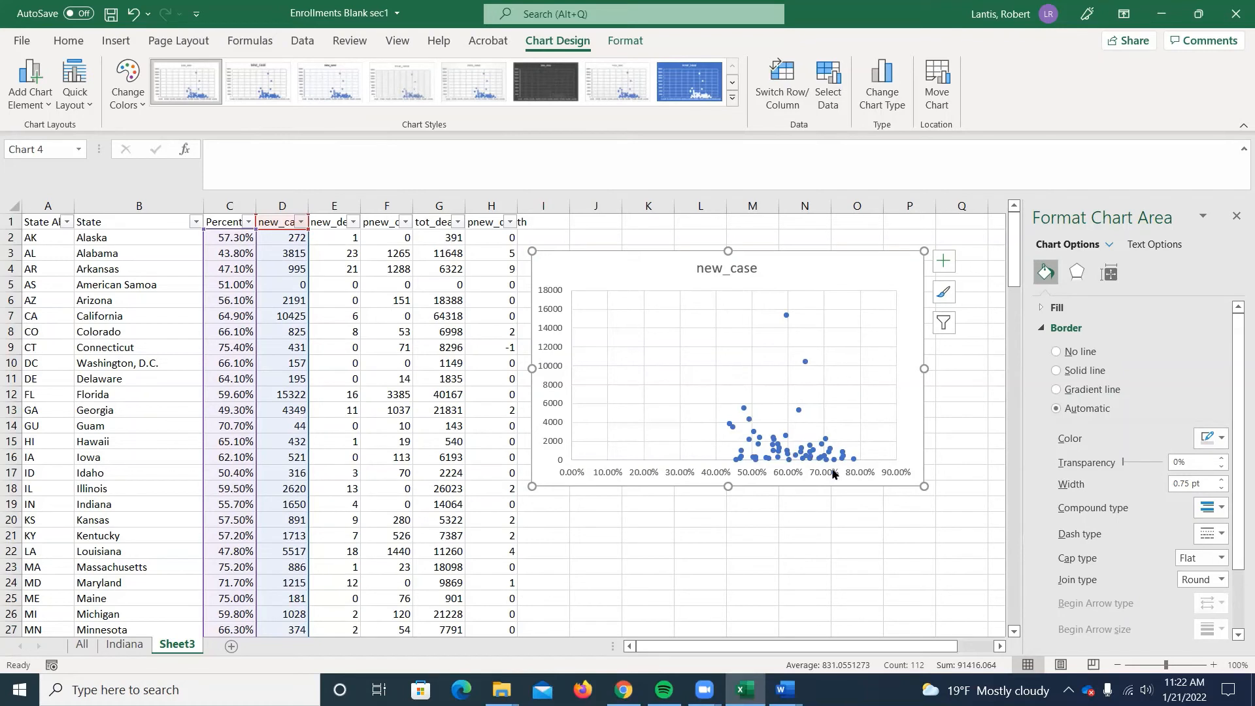
Add data labels to the points of the new_case scatter chart.
{"action": "mouse_move", "coordinate": [804, 454]}
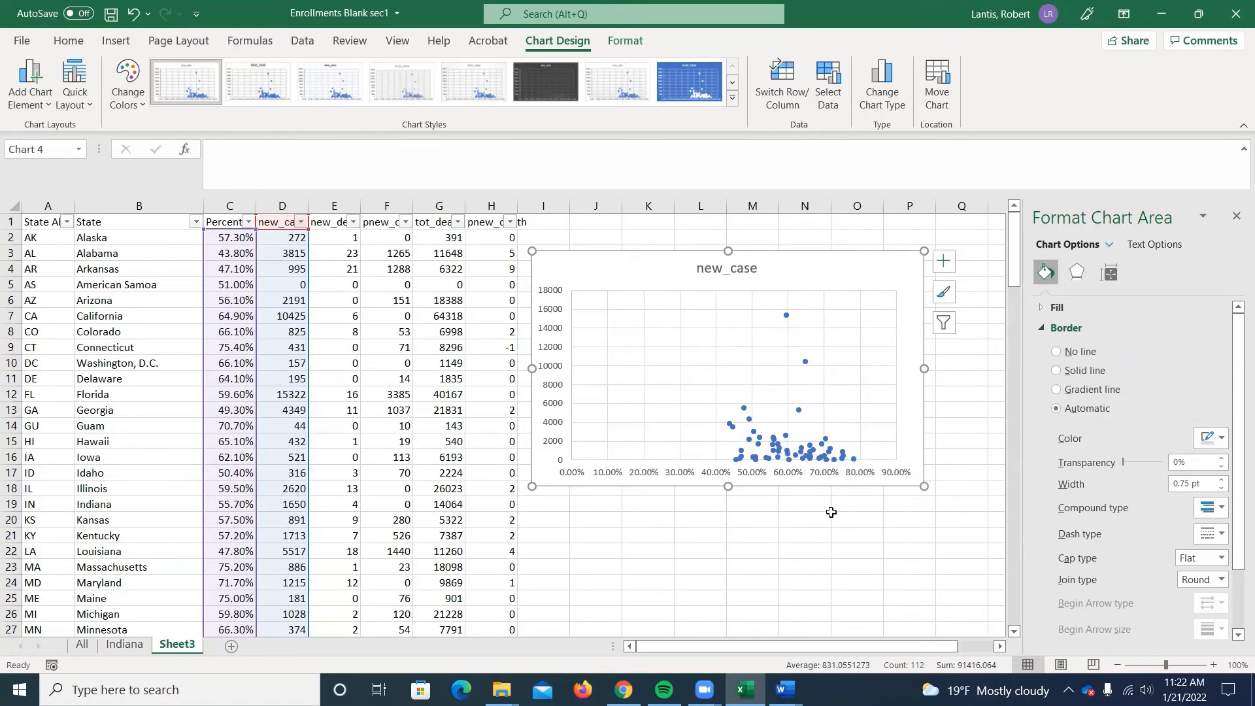
{"action": "left_click", "coordinate": [777, 451]}
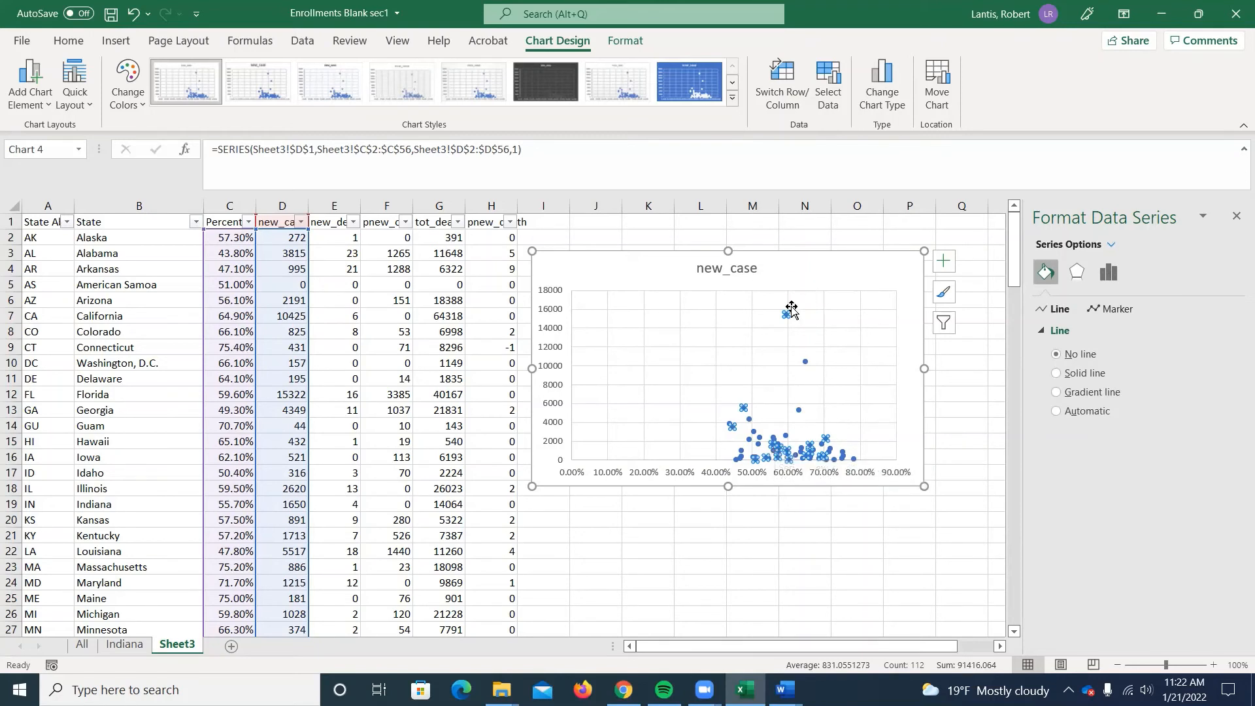
{"action": "right_click", "coordinate": [775, 450]}
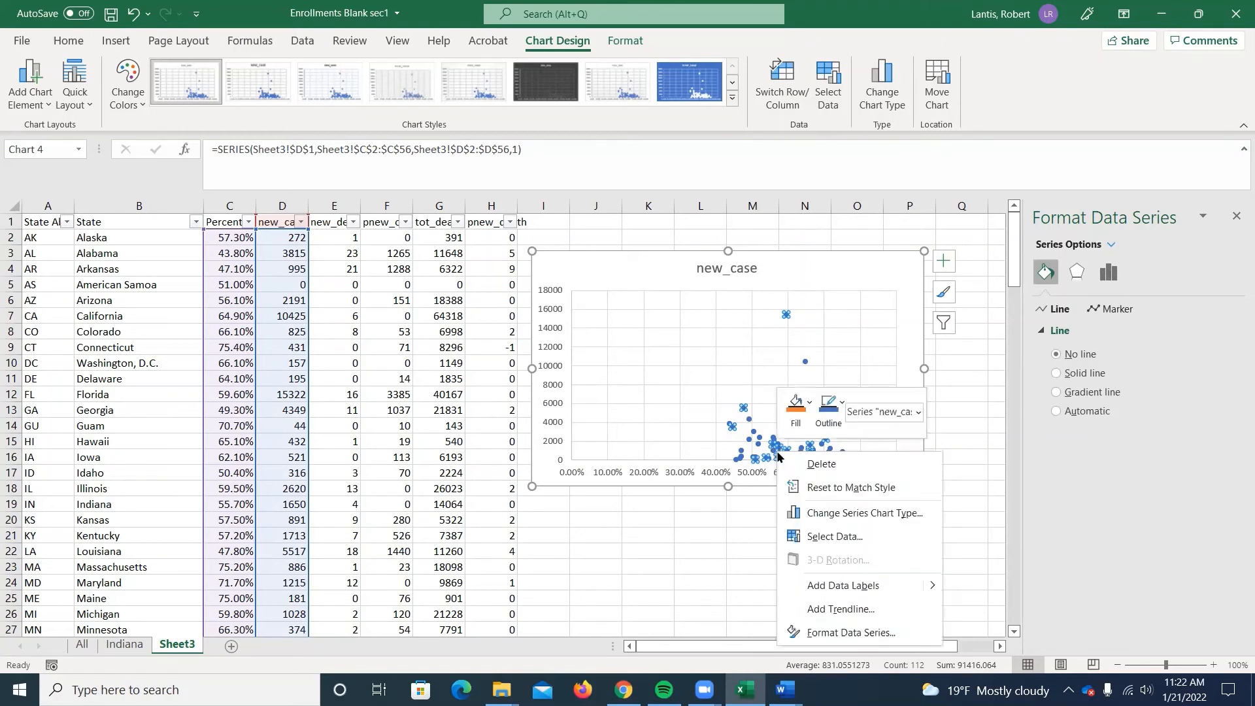
{"action": "left_click", "coordinate": [883, 590]}
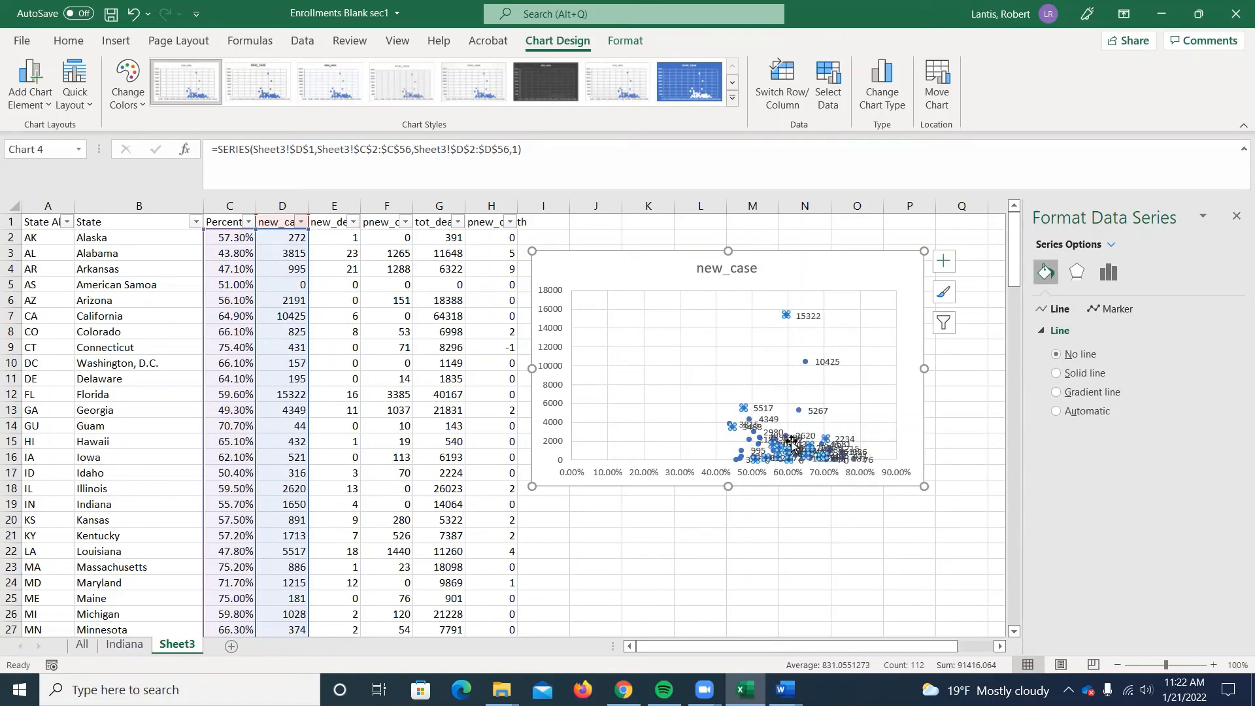
Set the scatter chart's data labels to take their values from the state names in B2:B56.
{"action": "left_click", "coordinate": [819, 410]}
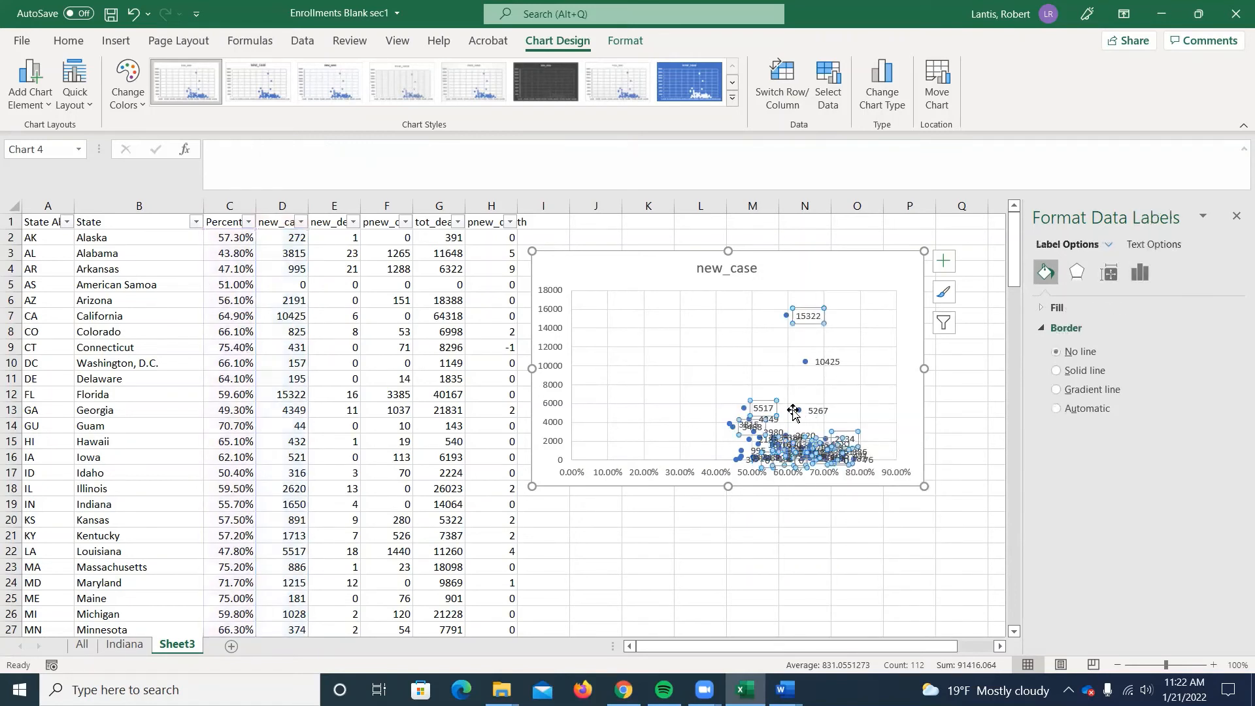
{"action": "right_click", "coordinate": [786, 451]}
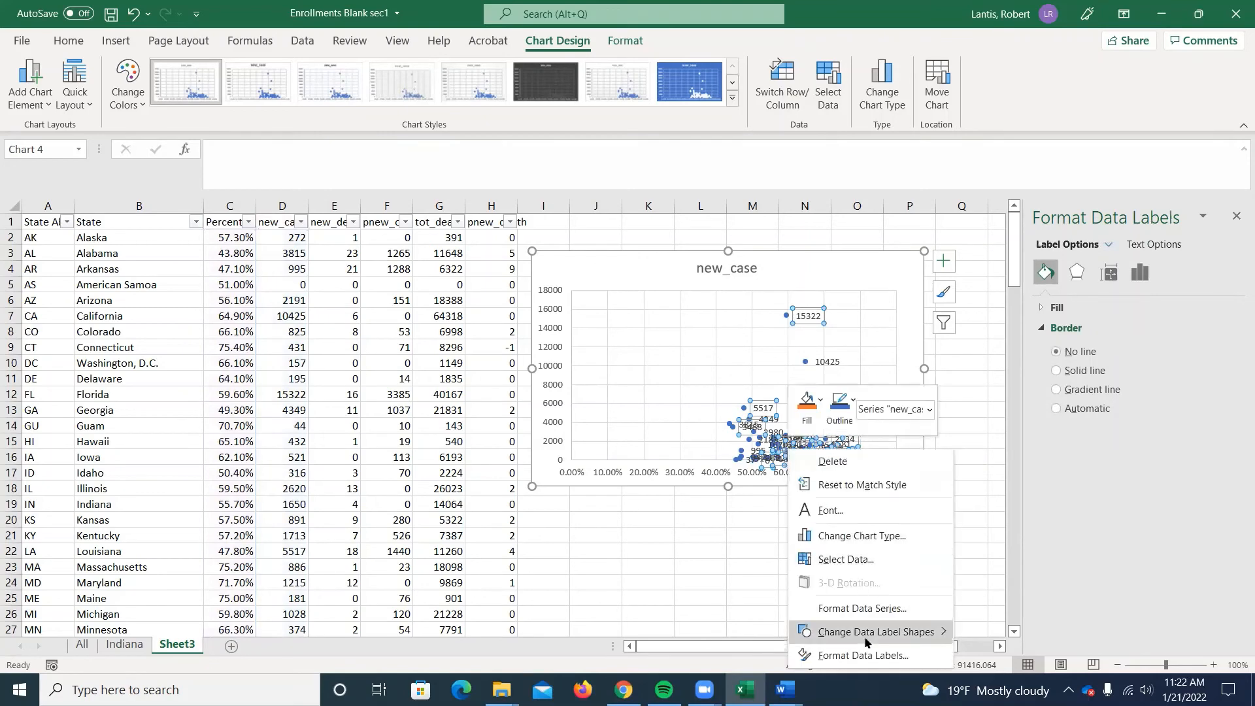
{"action": "left_click", "coordinate": [863, 655]}
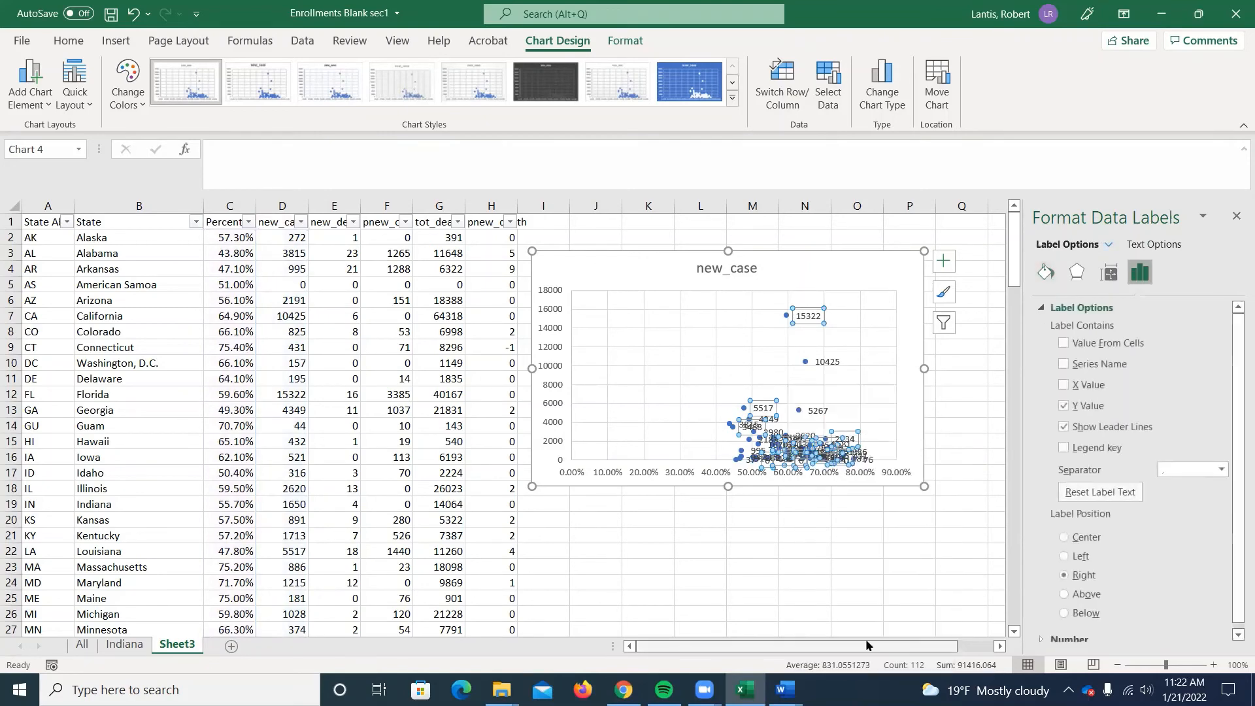
{"action": "left_click", "coordinate": [1064, 343]}
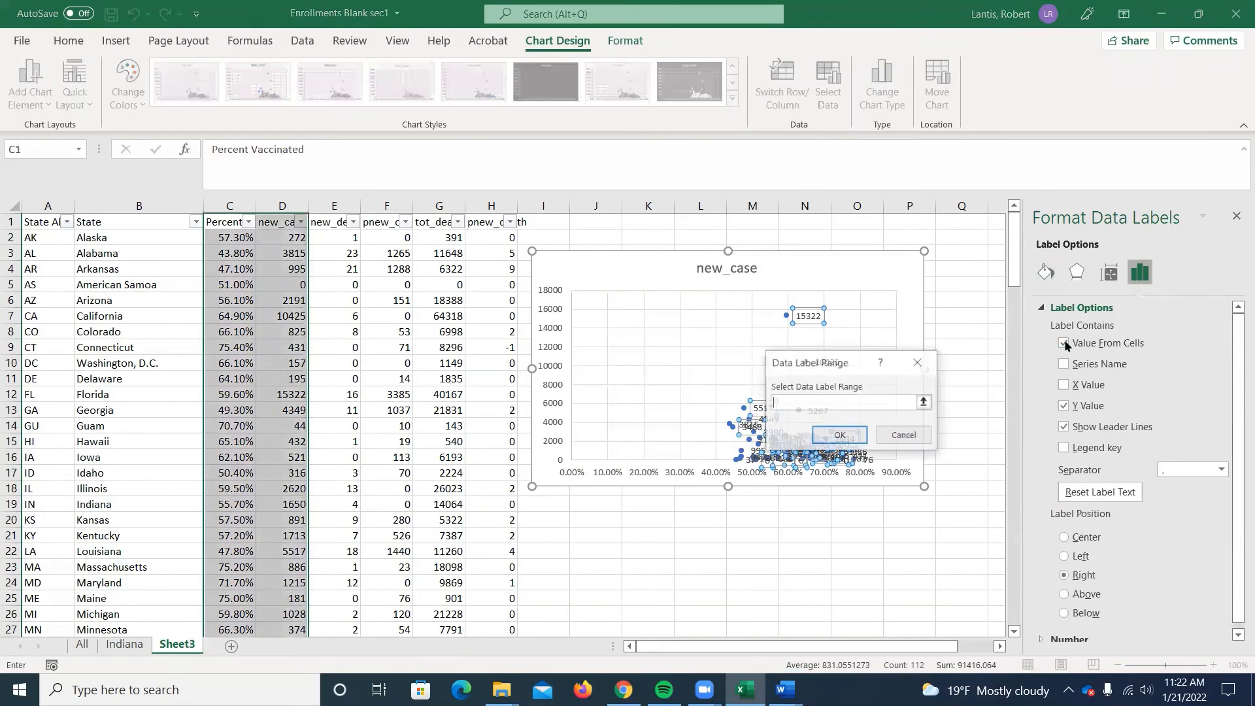
{"action": "left_click", "coordinate": [924, 403]}
{"action": "left_click_drag", "start_coordinate": [111, 237], "coordinate": [152, 652]}
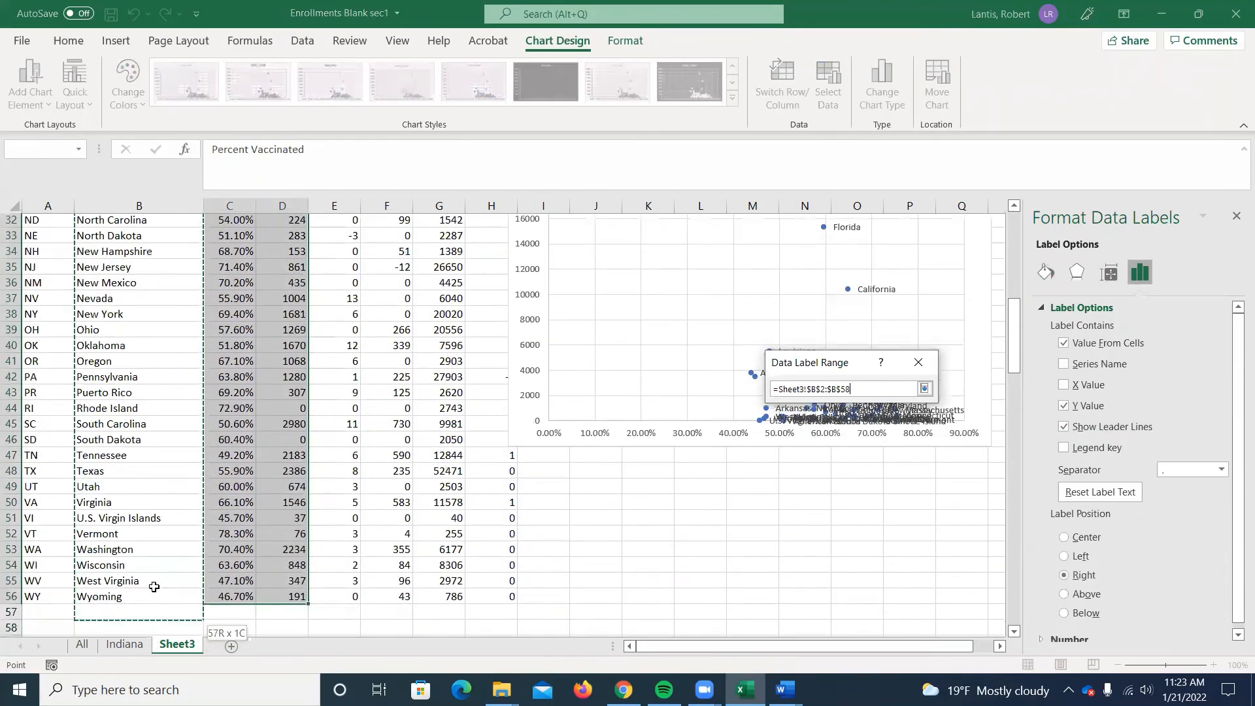
{"action": "left_click_drag", "start_coordinate": [153, 587], "coordinate": [153, 583]}
{"action": "left_click", "coordinate": [923, 389]}
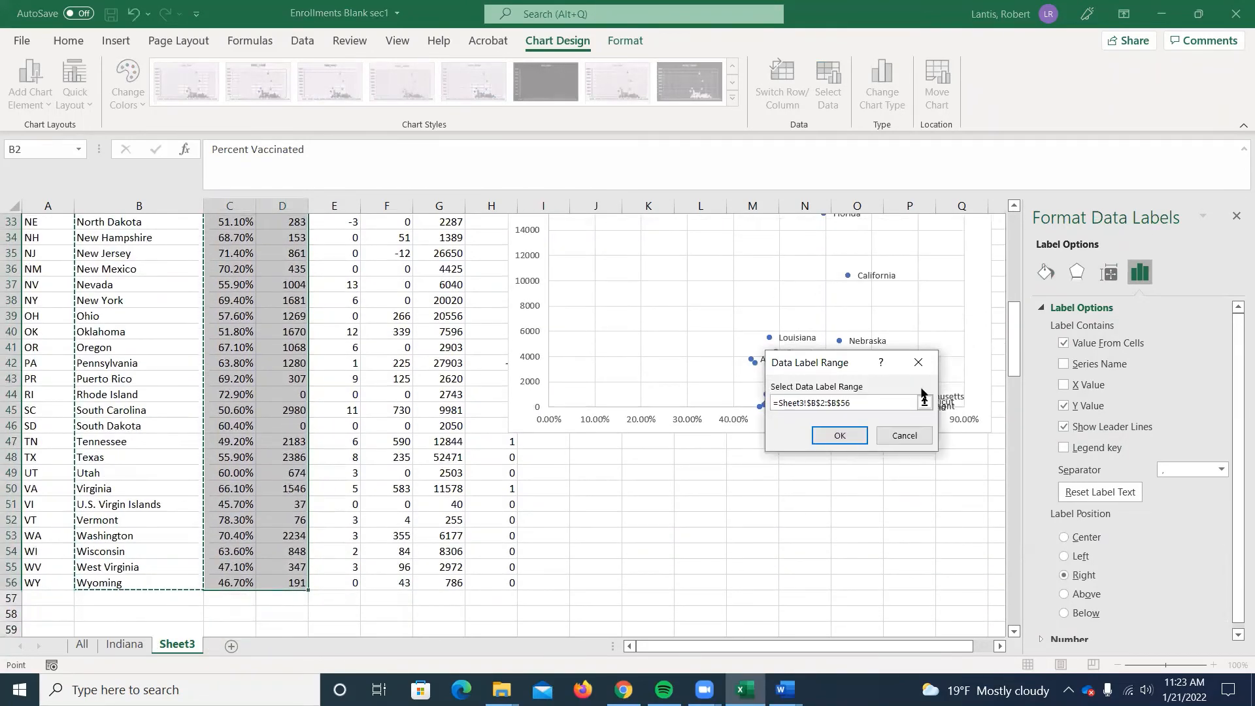
{"action": "left_click", "coordinate": [839, 435]}
Remove the Y value from the scatter chart's data labels and look over the existing state-labelled chart on the sheet.
{"action": "scroll", "coordinate": [902, 465], "scroll_direction": "up", "scroll_amount": 10}
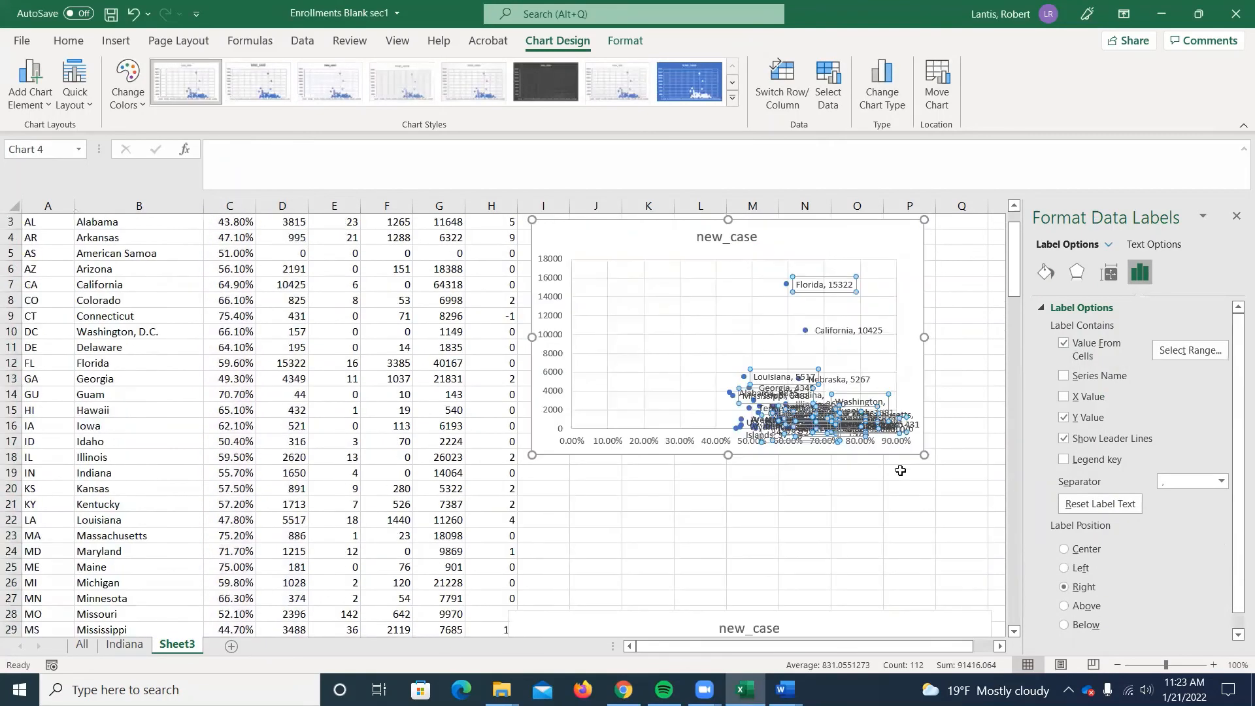
{"action": "scroll", "coordinate": [900, 471], "scroll_direction": "up", "scroll_amount": 1}
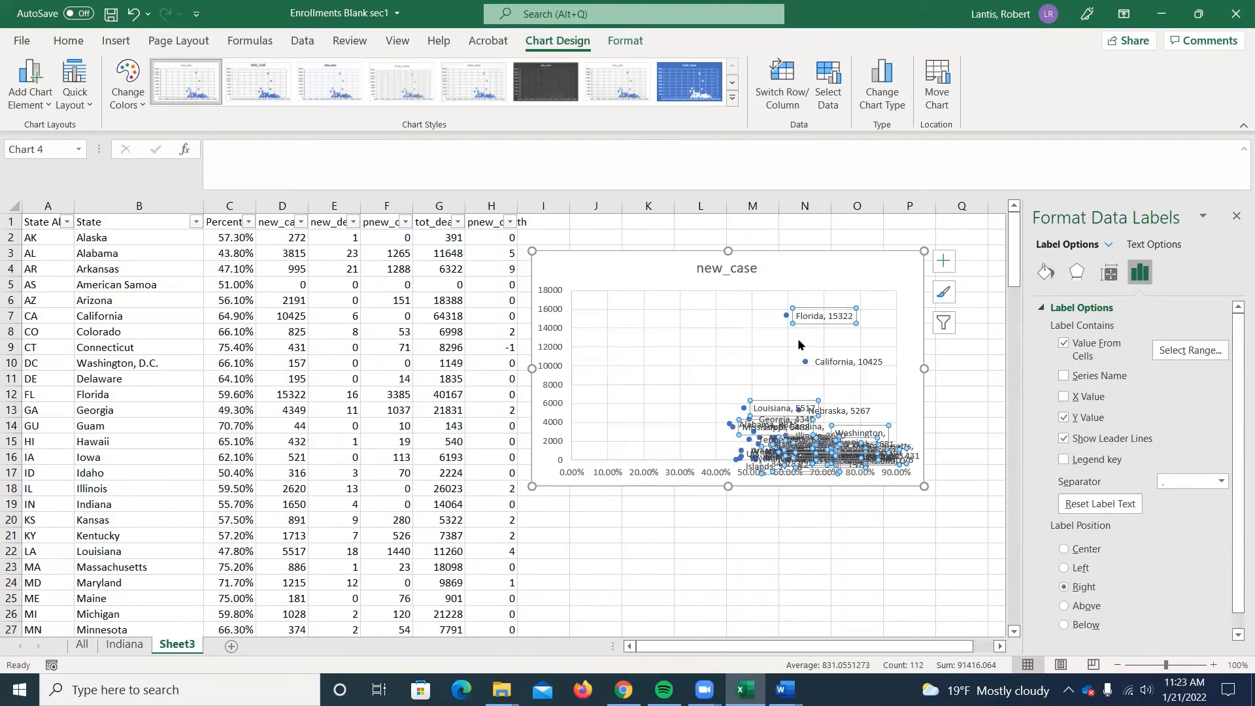
{"action": "left_click", "coordinate": [1063, 418]}
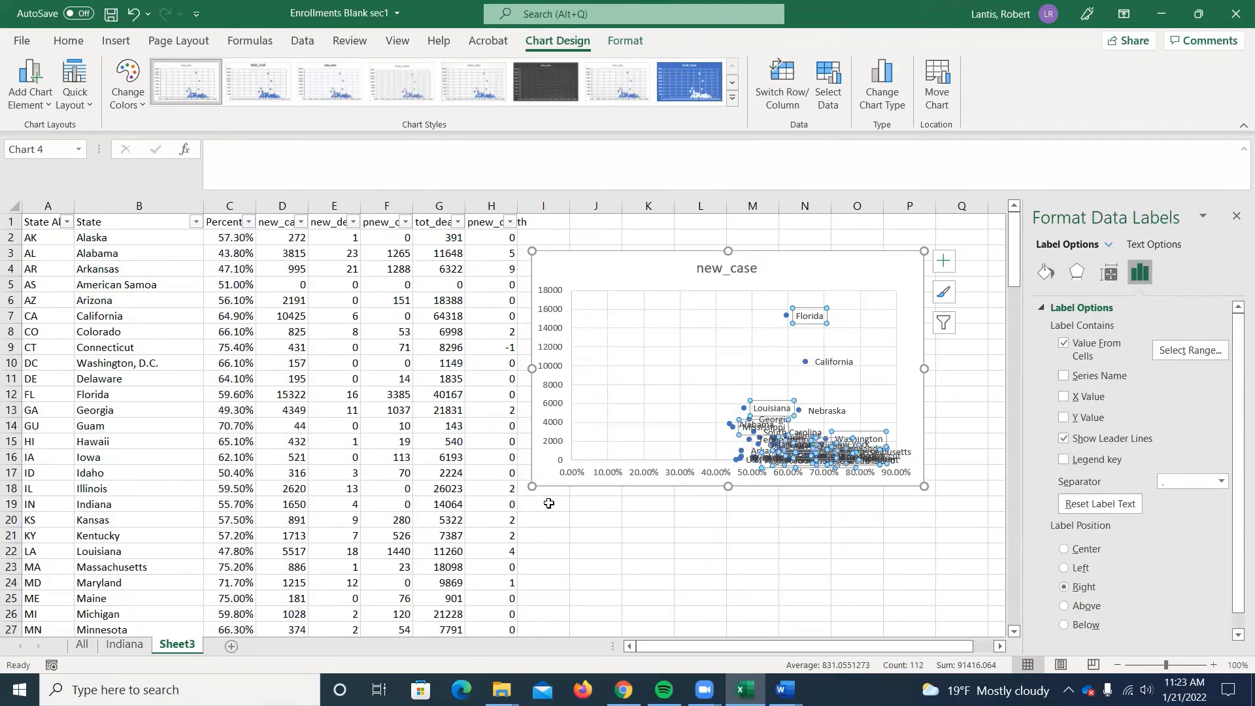
{"action": "scroll", "coordinate": [549, 504], "scroll_direction": "down", "scroll_amount": 9}
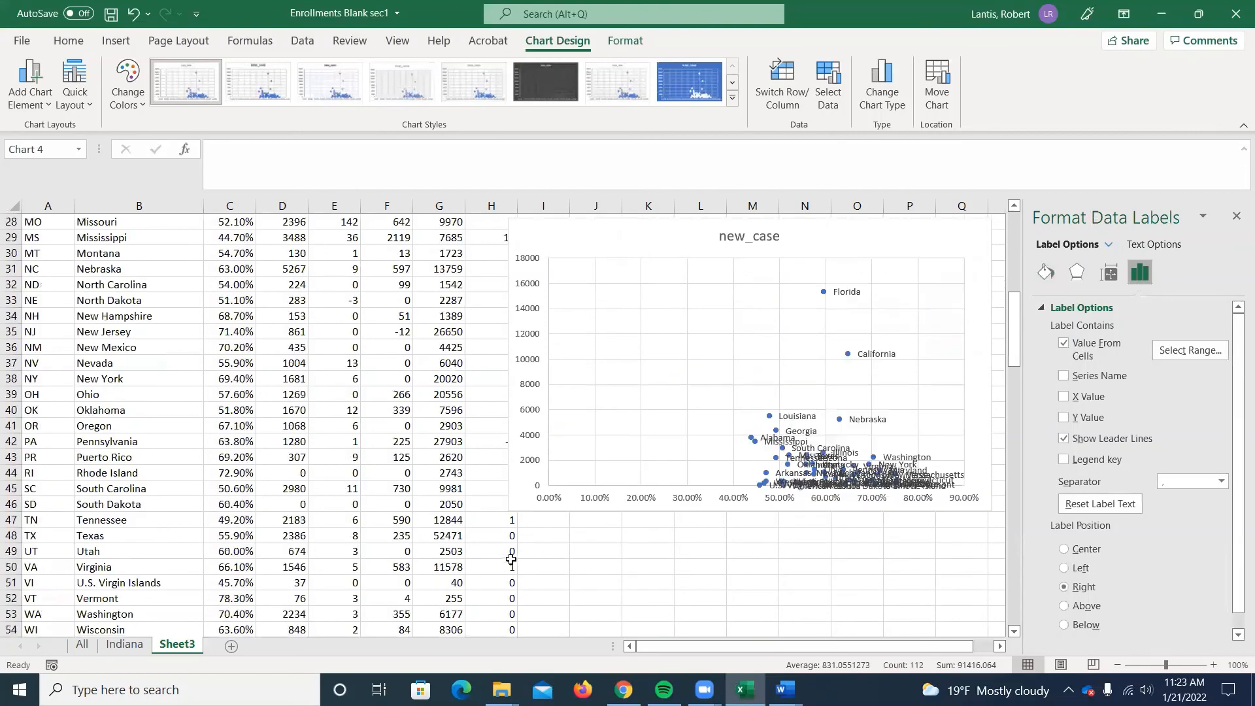
{"action": "scroll", "coordinate": [511, 559], "scroll_direction": "up", "scroll_amount": 5}
Add a new worksheet and enter the header Year in A1 with 2010 below it in A2.
{"action": "left_click", "coordinate": [233, 646]}
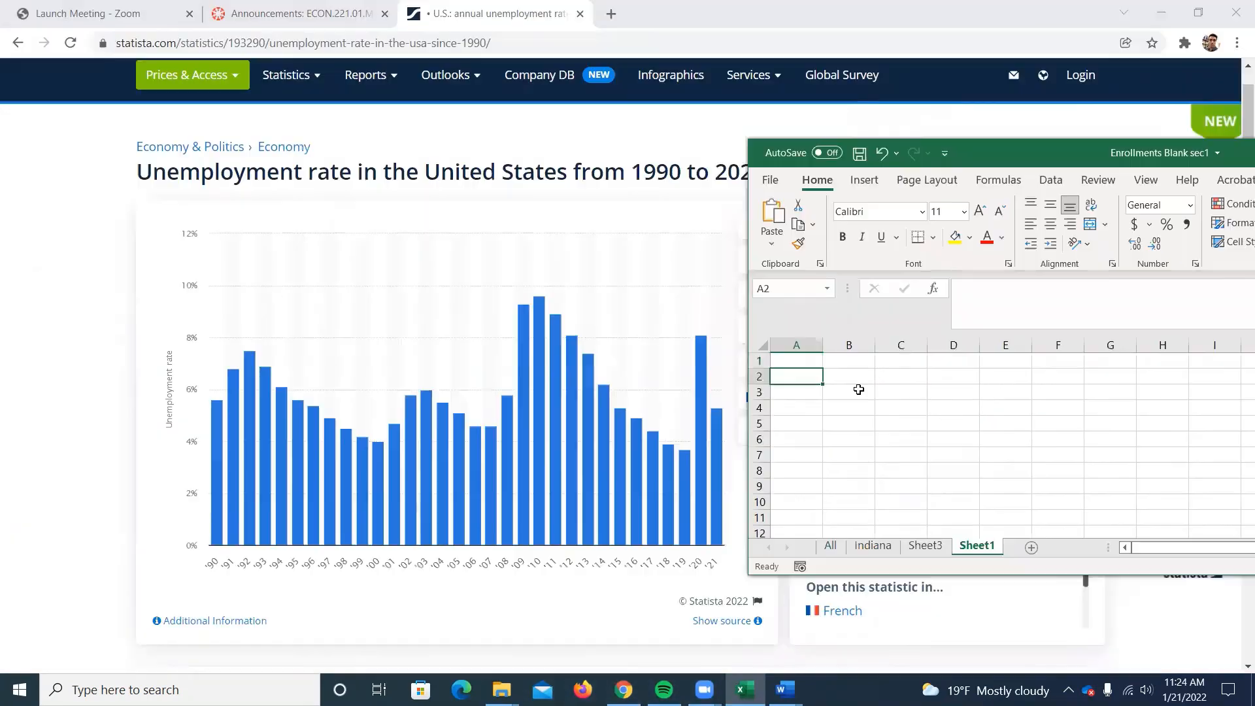
{"action": "type", "text": "2010"}
{"action": "key", "text": "Return"}
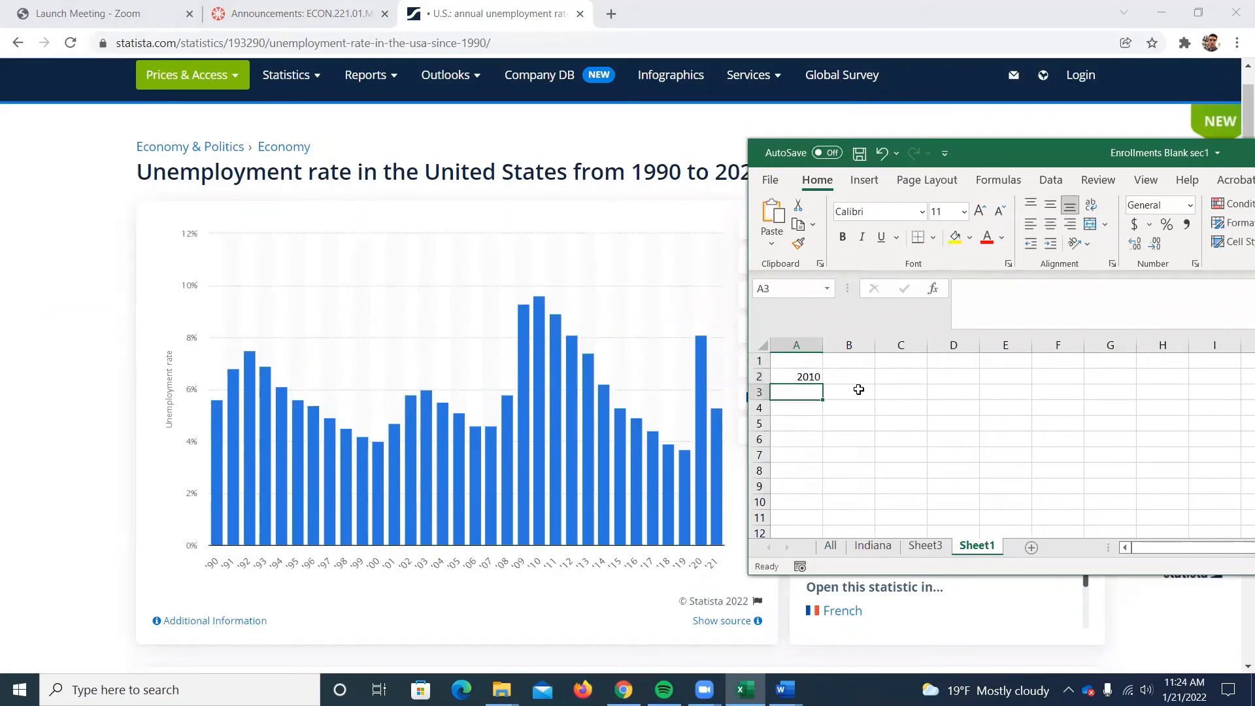
{"action": "key", "text": "Up"}
{"action": "key", "text": "Up"}
{"action": "type", "text": "Year"}
{"action": "key", "text": "Tab"}
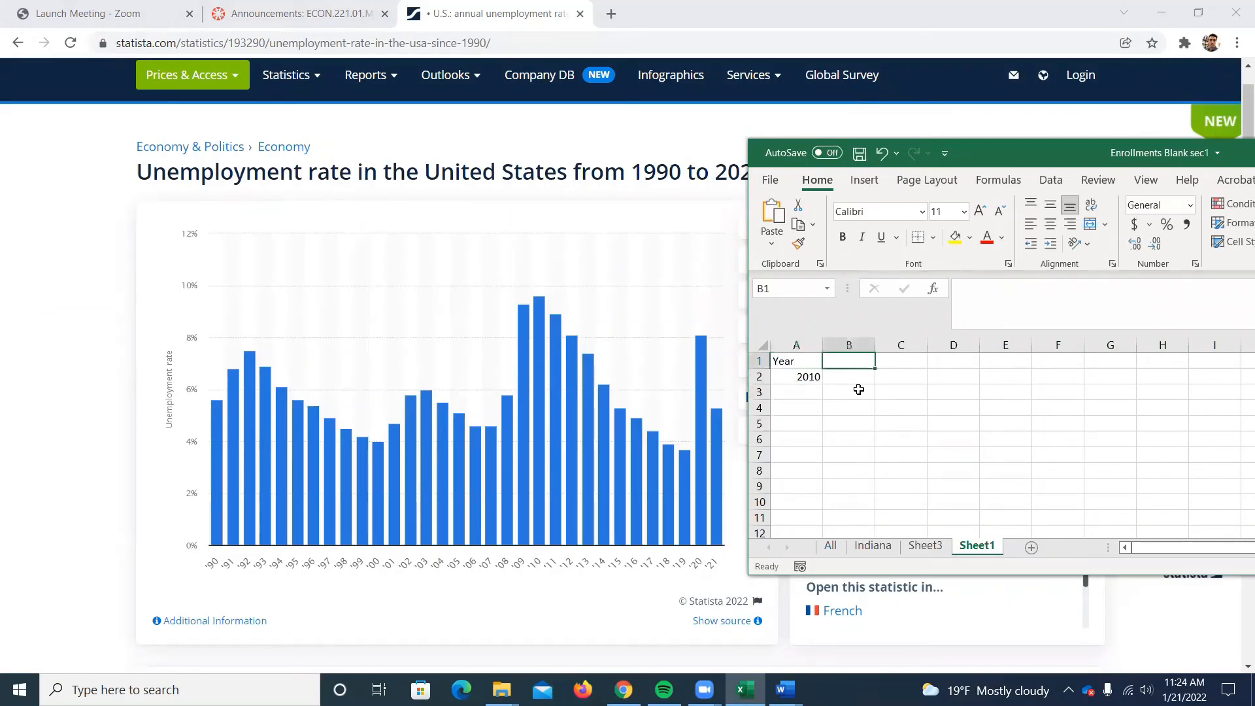
Enter the header UnempRate in B1.
{"action": "type", "text": "Uneml"}
{"action": "key", "text": "BackSpace"}
{"action": "key", "text": "BackSpace"}
{"action": "type", "text": "mp"}
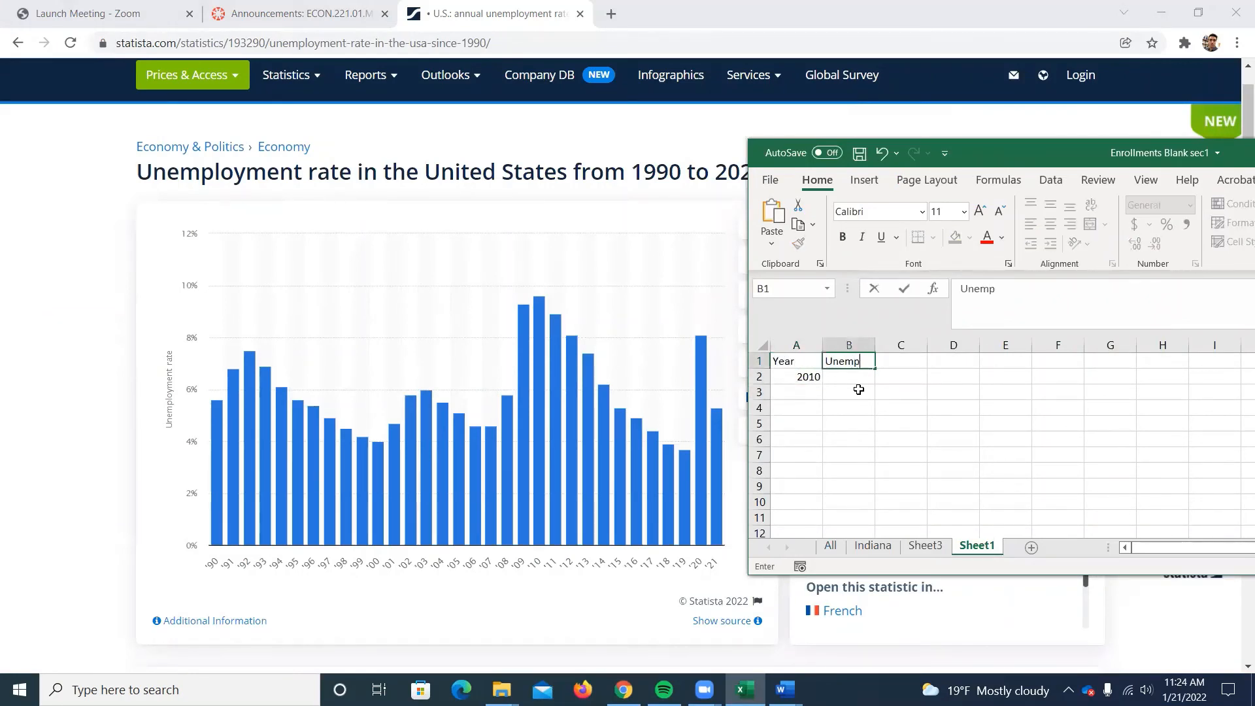
{"action": "type", "text": "Rate"}
{"action": "left_click", "coordinate": [858, 389]}
{"action": "key", "text": "Left"}
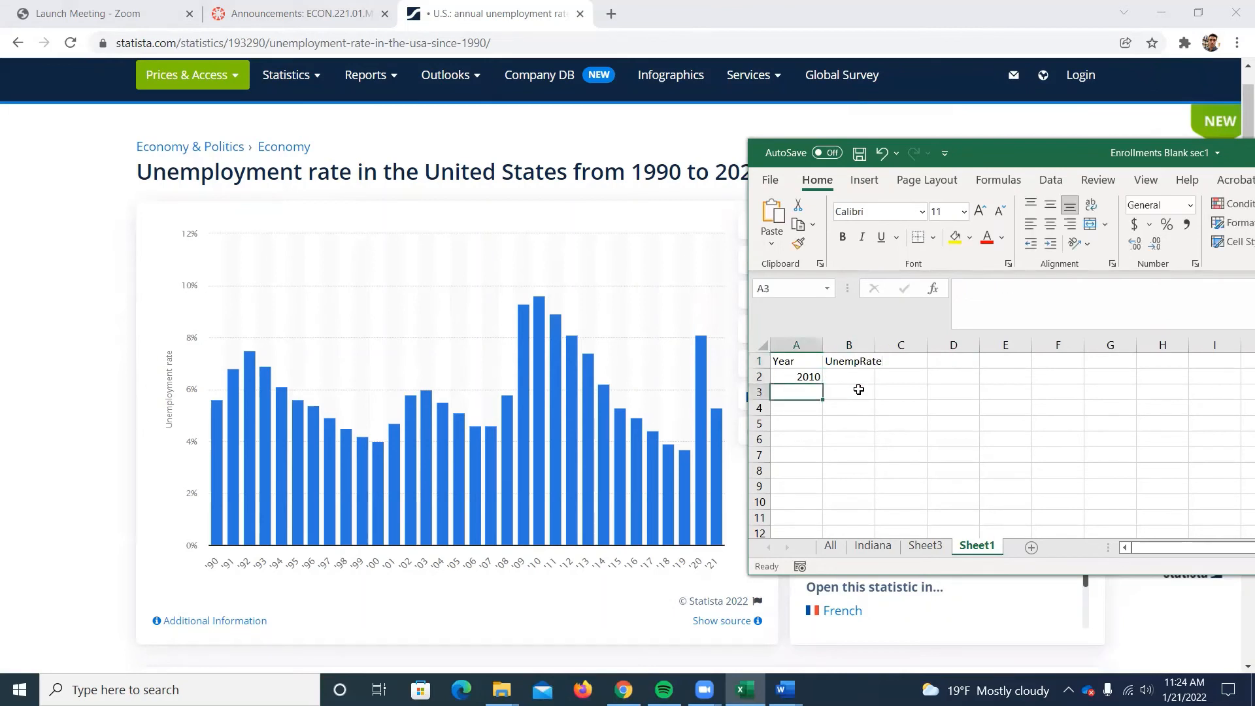
Fill the years from 2010 down to 2021 as a series in A2:A13.
{"action": "left_click", "coordinate": [811, 377]}
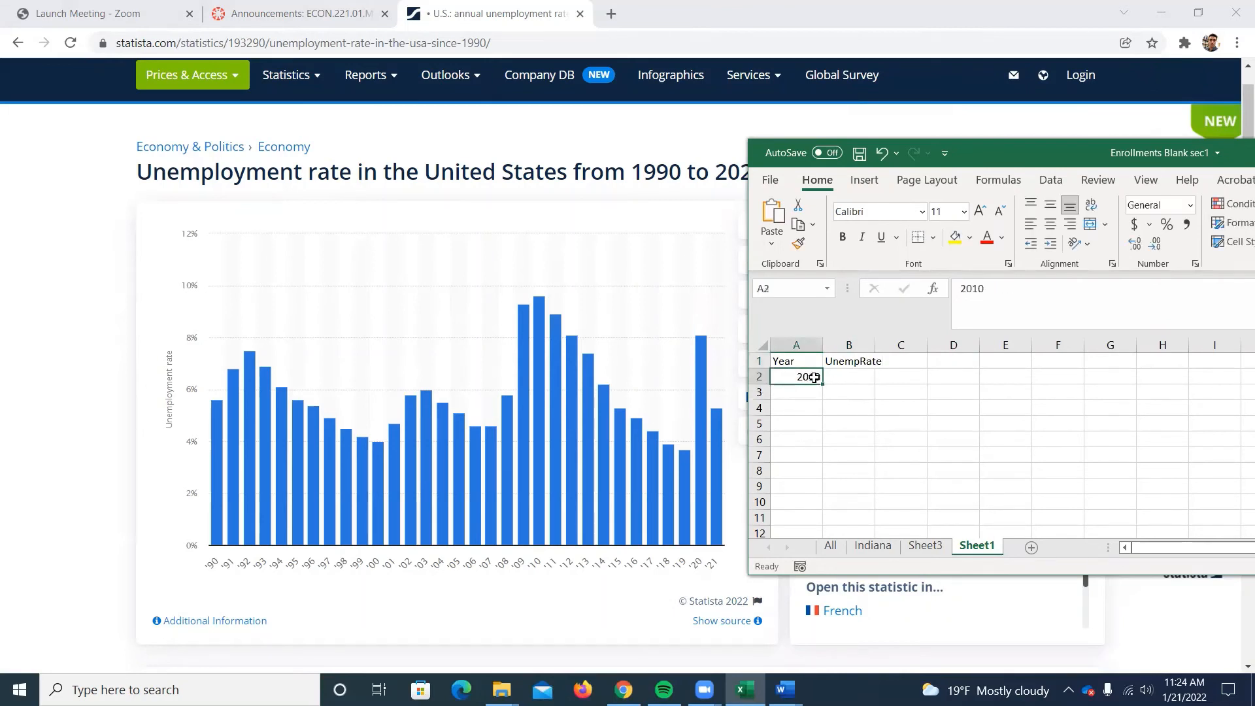
{"action": "left_click_drag", "start_coordinate": [817, 386], "coordinate": [808, 457]}
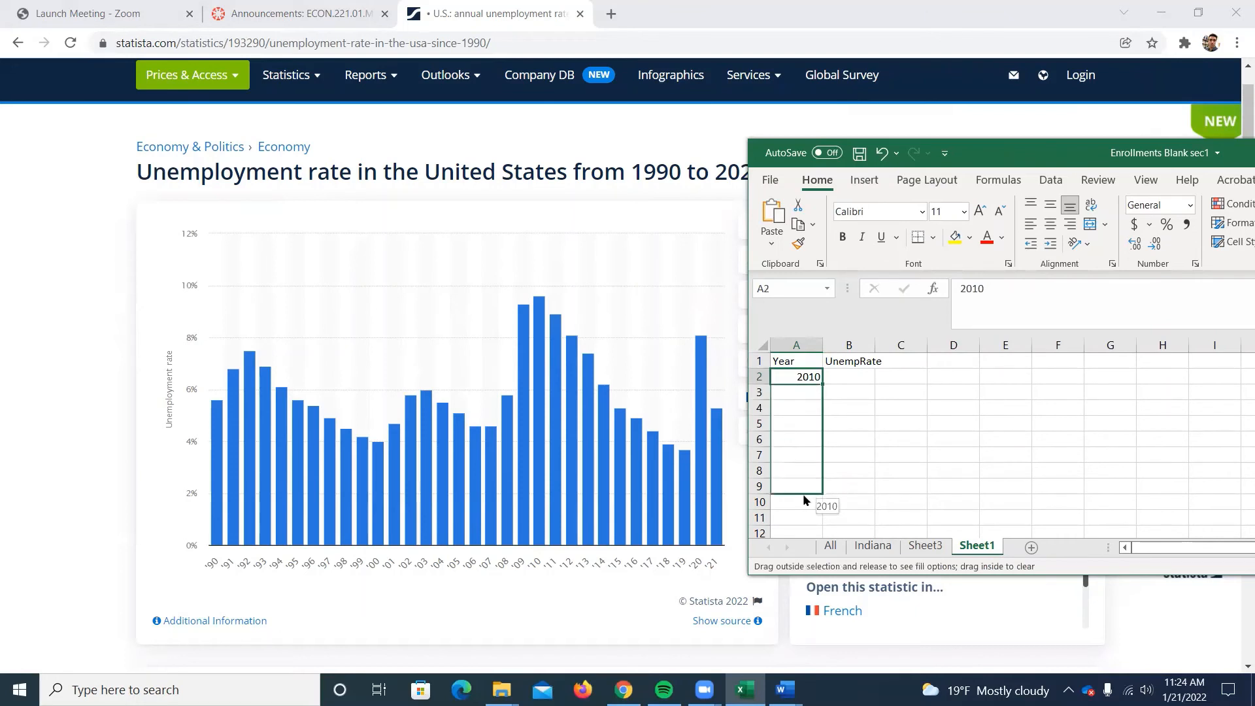
{"action": "left_click_drag", "start_coordinate": [803, 515], "coordinate": [806, 521]}
{"action": "left_click", "coordinate": [856, 269]}
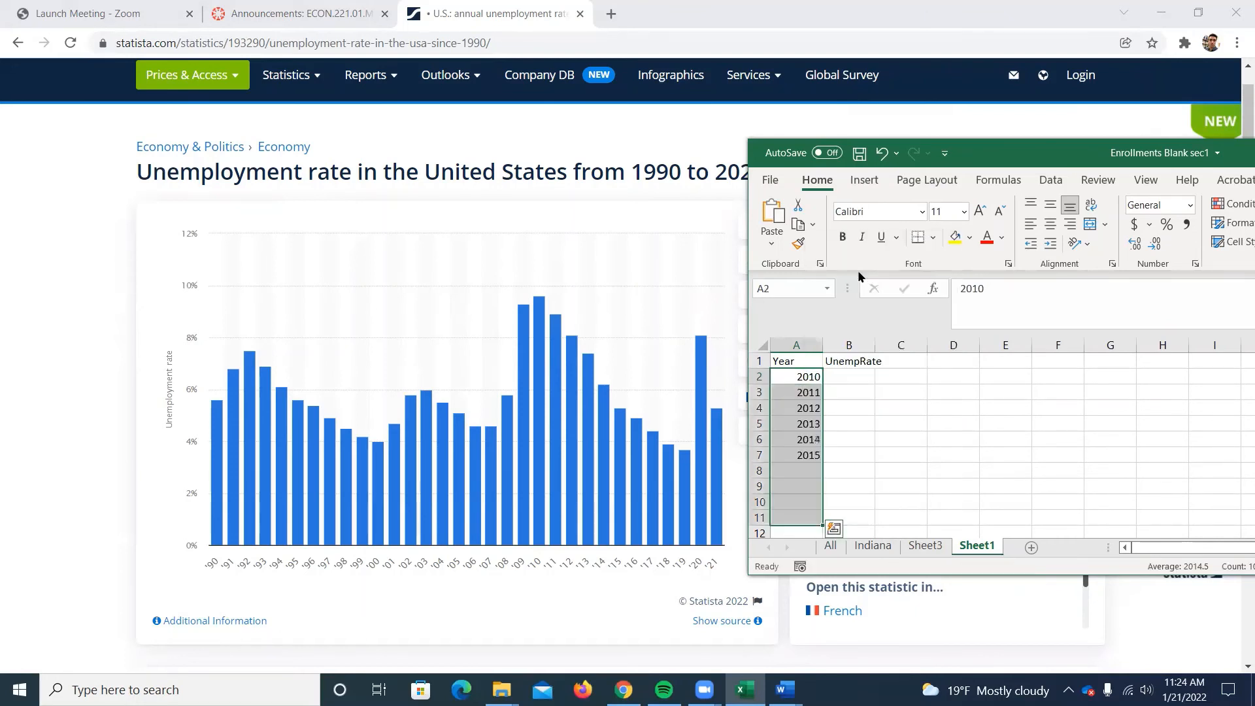
{"action": "scroll", "coordinate": [830, 428], "scroll_direction": "down", "scroll_amount": 1}
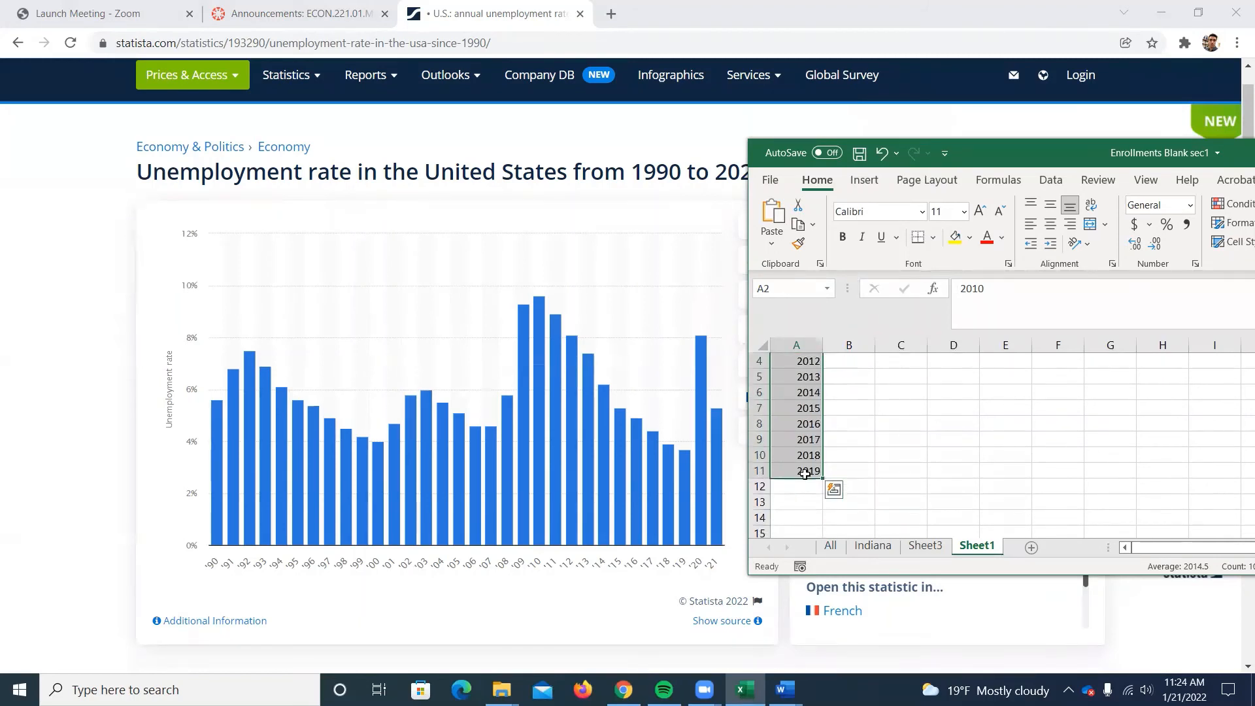
{"action": "left_click_drag", "start_coordinate": [822, 477], "coordinate": [817, 517]}
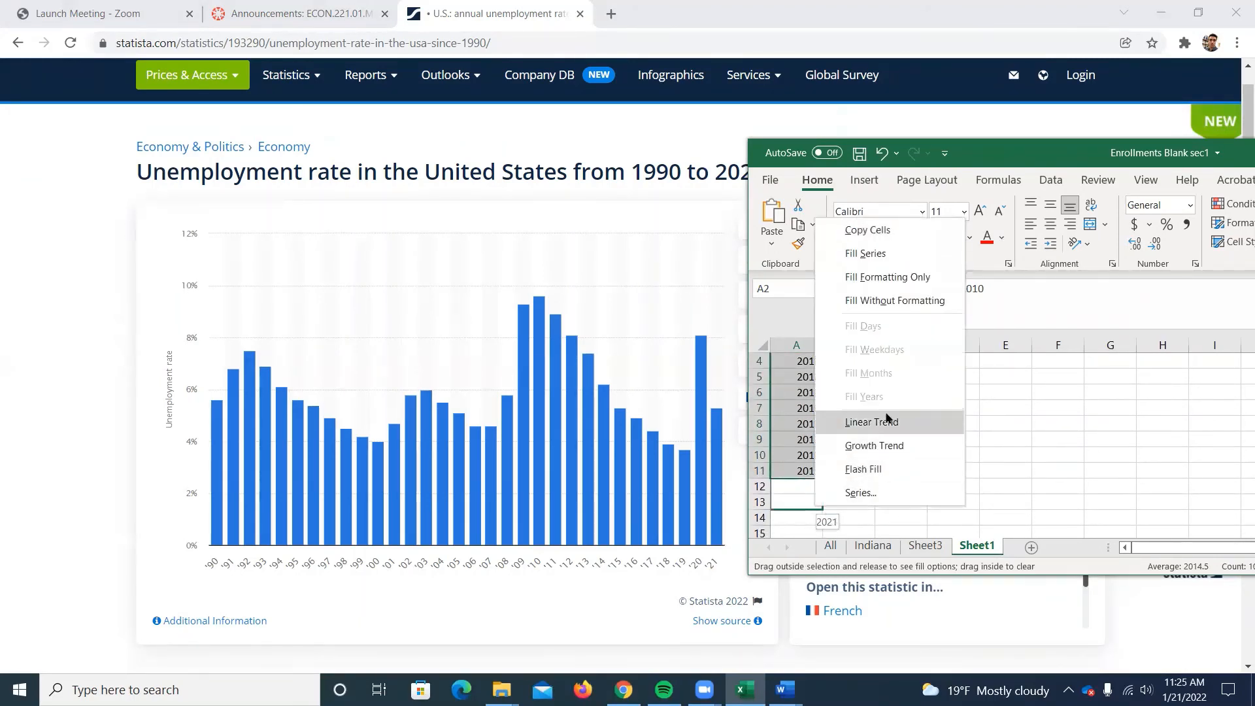
{"action": "left_click", "coordinate": [866, 254]}
{"action": "scroll", "coordinate": [857, 451], "scroll_direction": "up", "scroll_amount": 1}
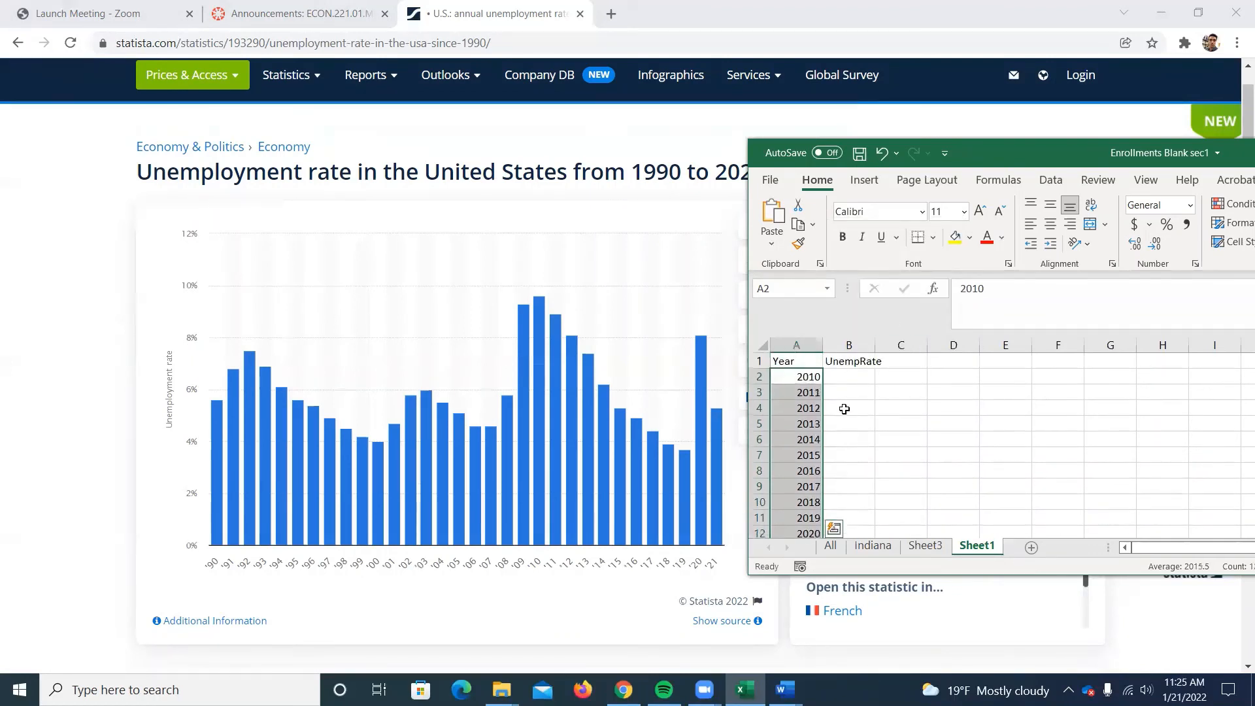
Enter the Statista unemployment rates 9.6, 8.9, 8.1, 7.4, 6.2, 5.3, 4.9, 4.4, 3.9, 3.7, 8.1 and 5.3 in B2:B13 and maximize the workbook window.
{"action": "mouse_move", "coordinate": [541, 542]}
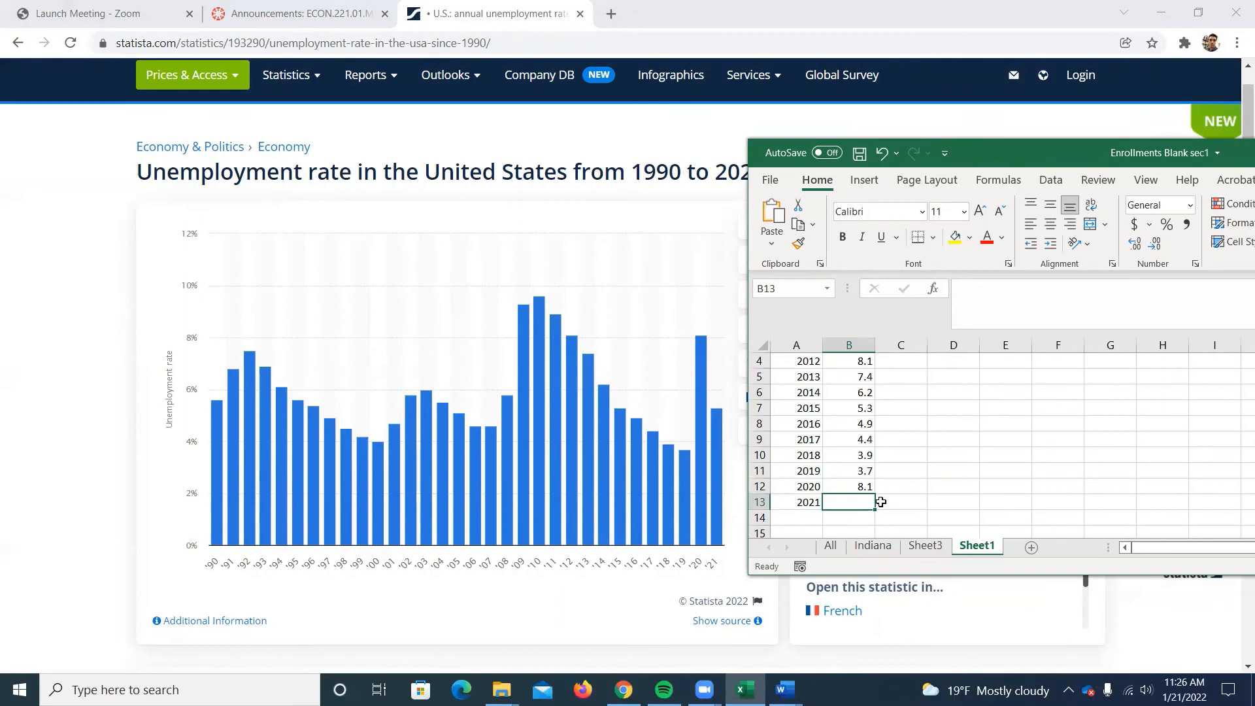
{"action": "type", "text": "5"}
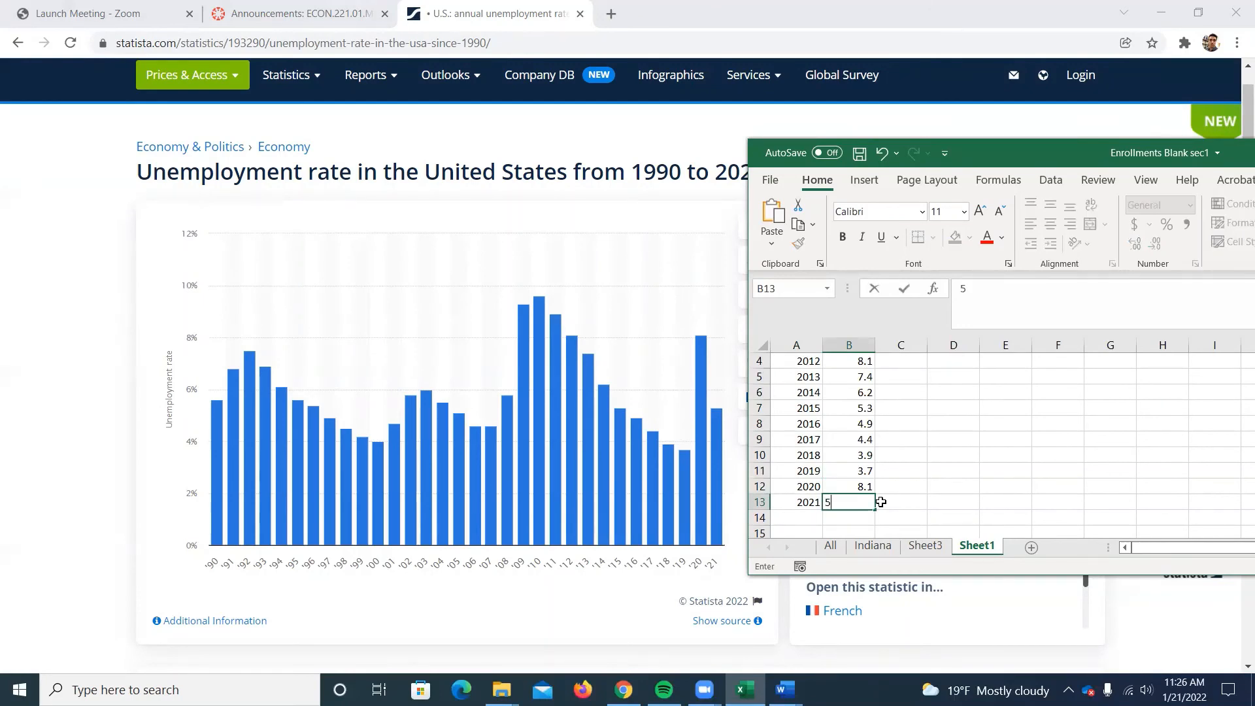
{"action": "type", "text": ".3"}
{"action": "key", "text": "Return"}
{"action": "scroll", "coordinate": [863, 487], "scroll_direction": "up", "scroll_amount": 1}
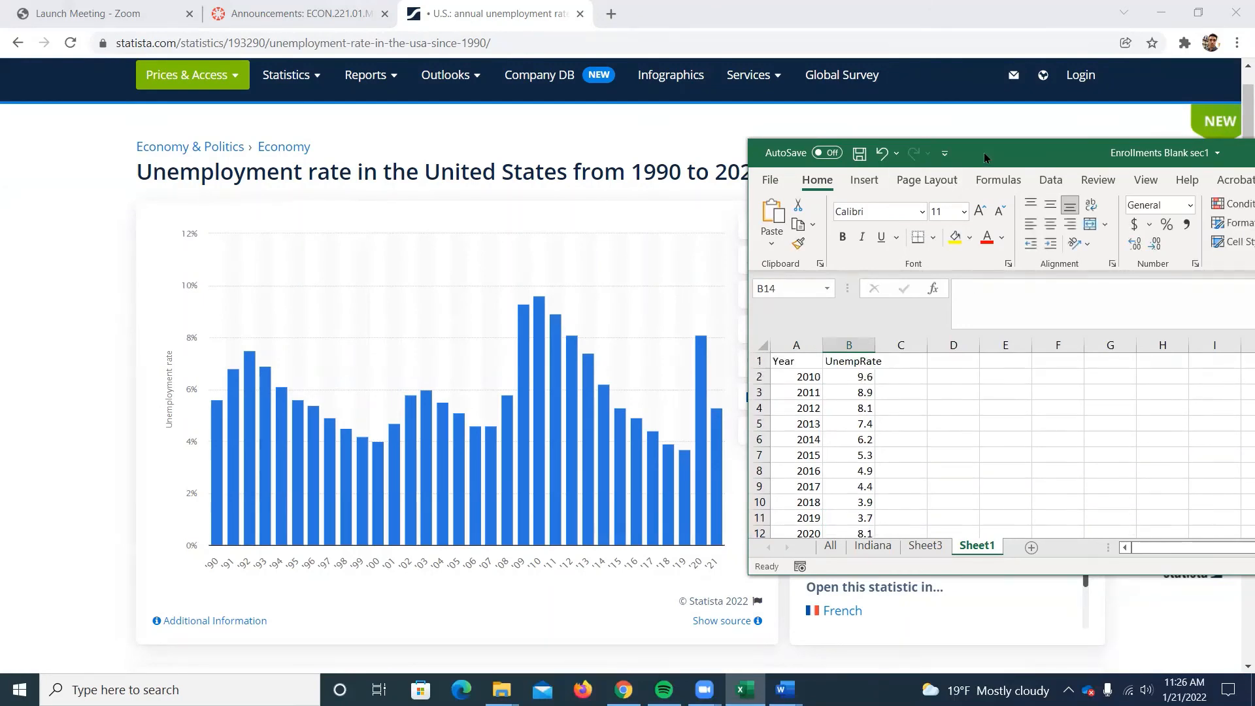
{"action": "double_click", "coordinate": [985, 157]}
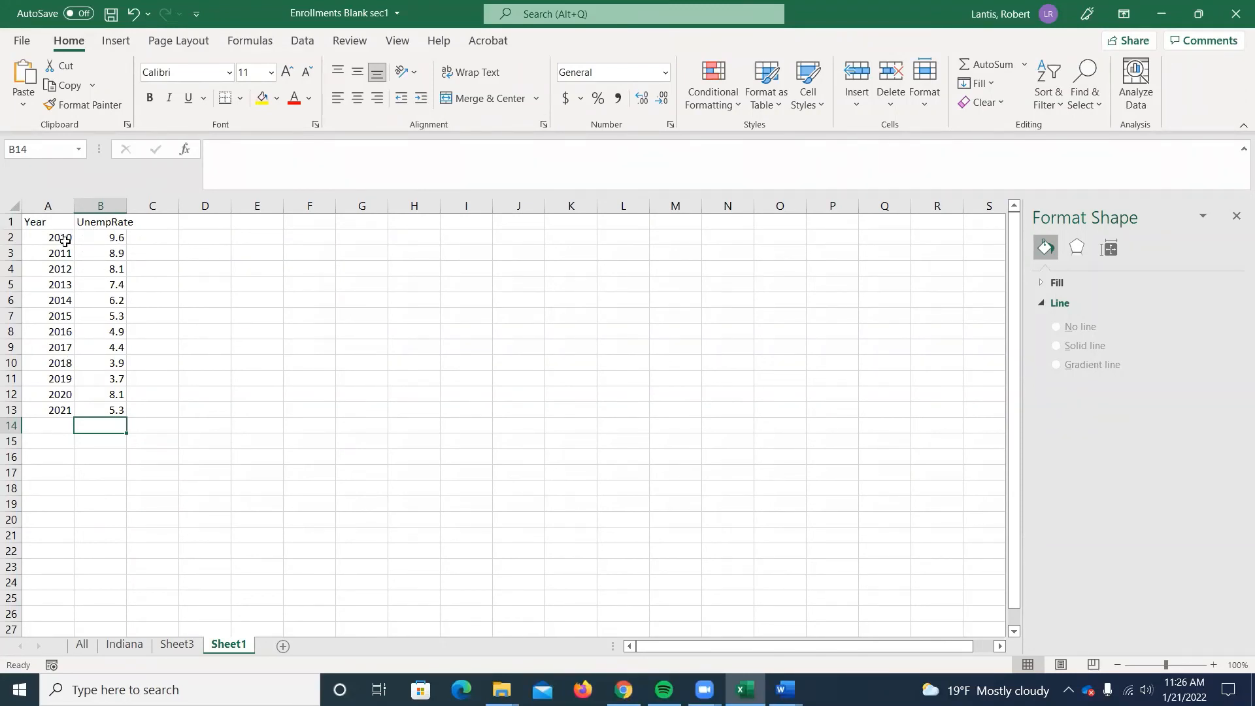
Insert a 2-D line chart of the Year and UnempRate data in A1:B13, and undo the insertion.
{"action": "left_click_drag", "start_coordinate": [55, 223], "coordinate": [110, 412]}
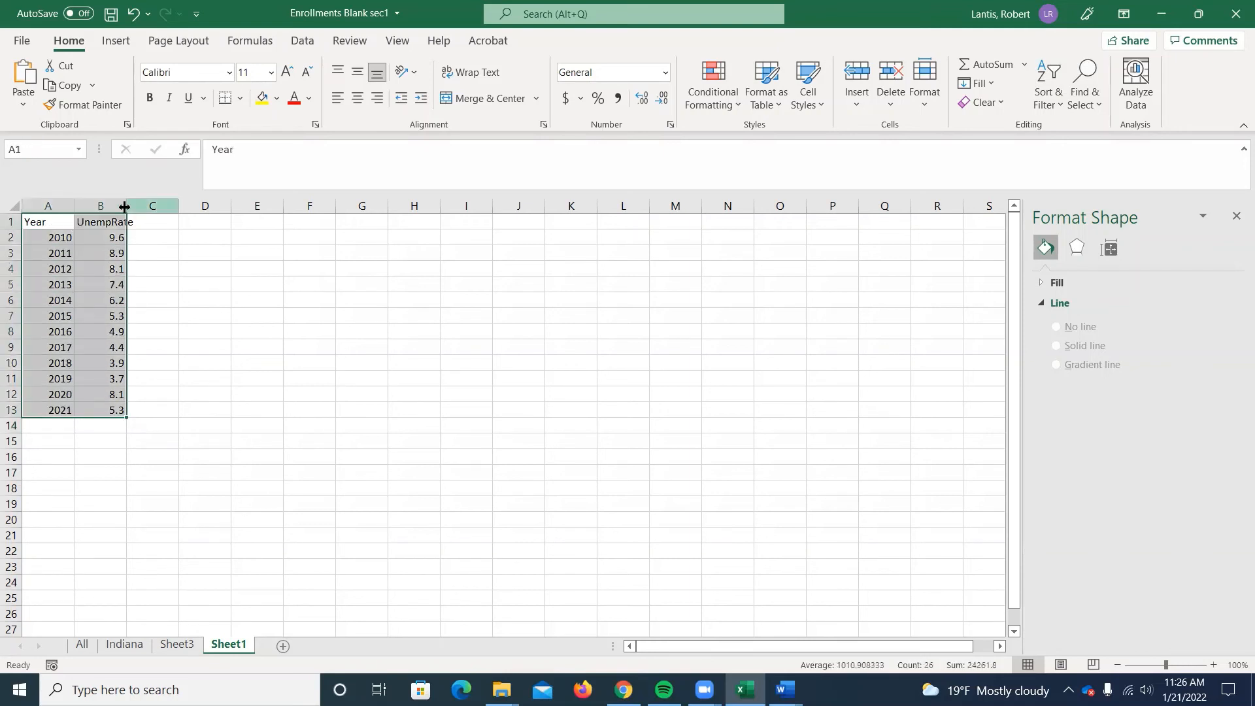
{"action": "left_click", "coordinate": [114, 41]}
{"action": "left_click", "coordinate": [585, 83]}
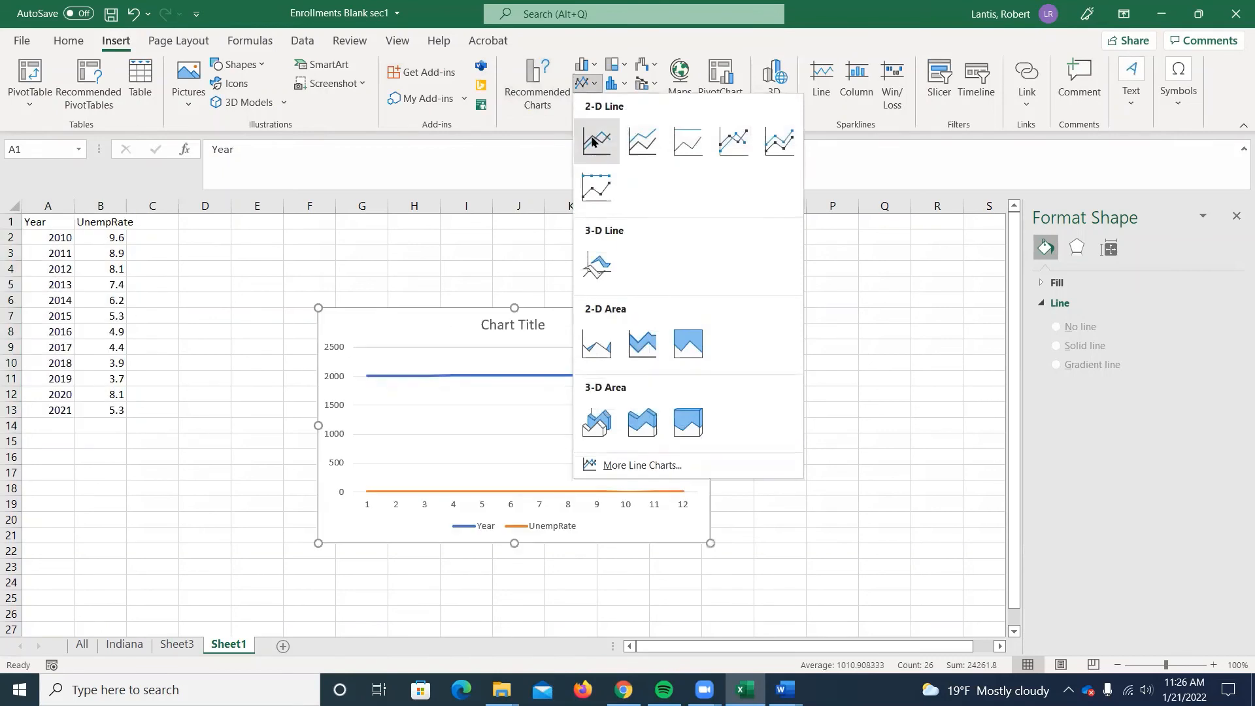
{"action": "left_click", "coordinate": [595, 138]}
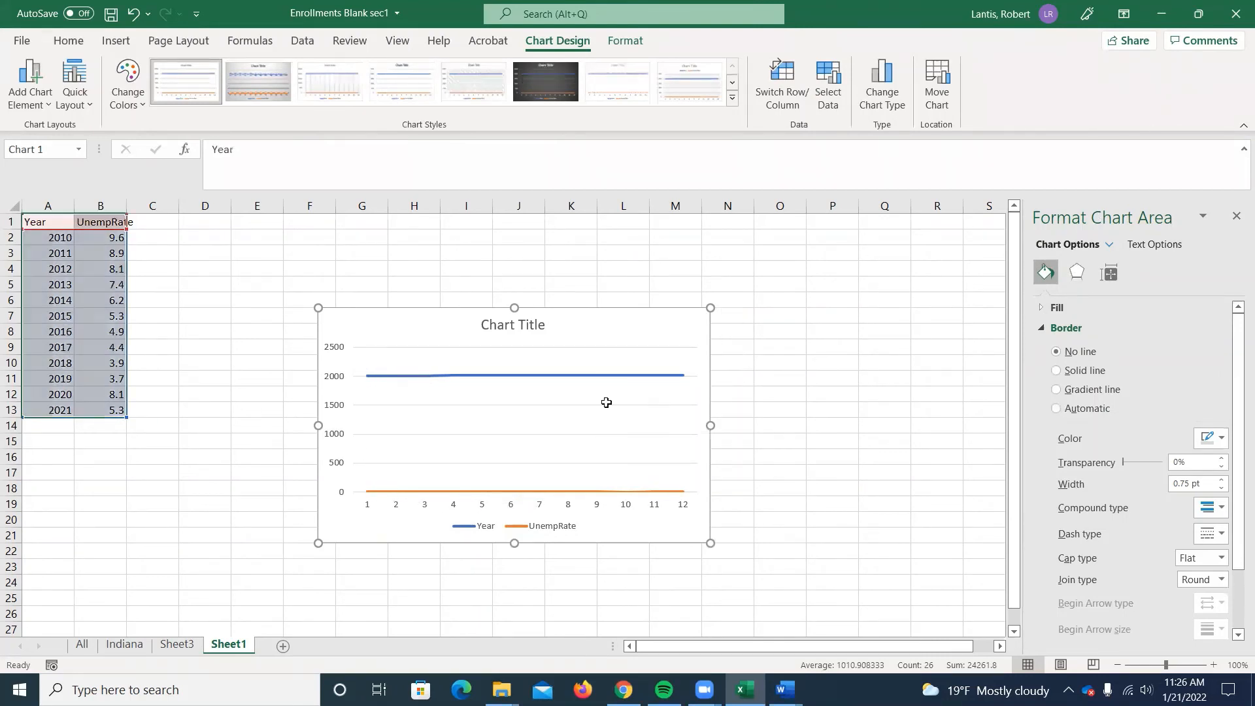
{"action": "key", "text": "ctrl+z"}
Insert a 2-D line chart of only the UnempRate column in B1:B13.
{"action": "left_click", "coordinate": [120, 262]}
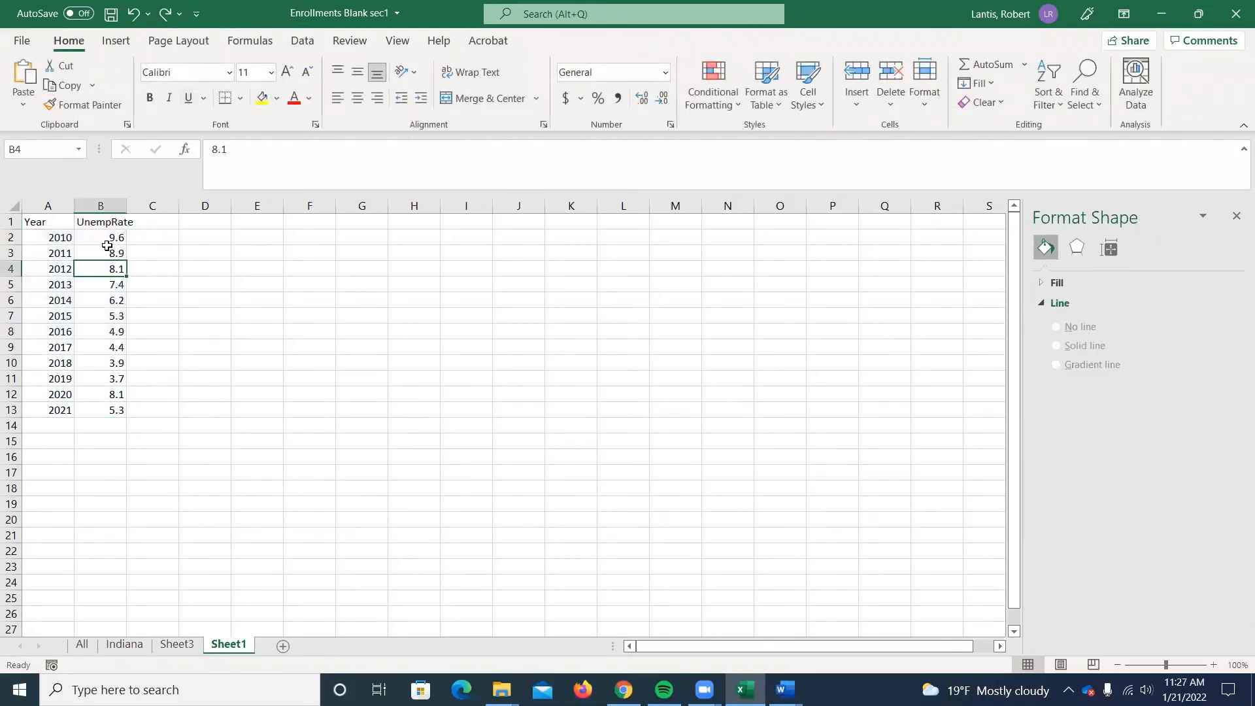
{"action": "left_click_drag", "start_coordinate": [96, 224], "coordinate": [106, 410]}
{"action": "left_click", "coordinate": [112, 40]}
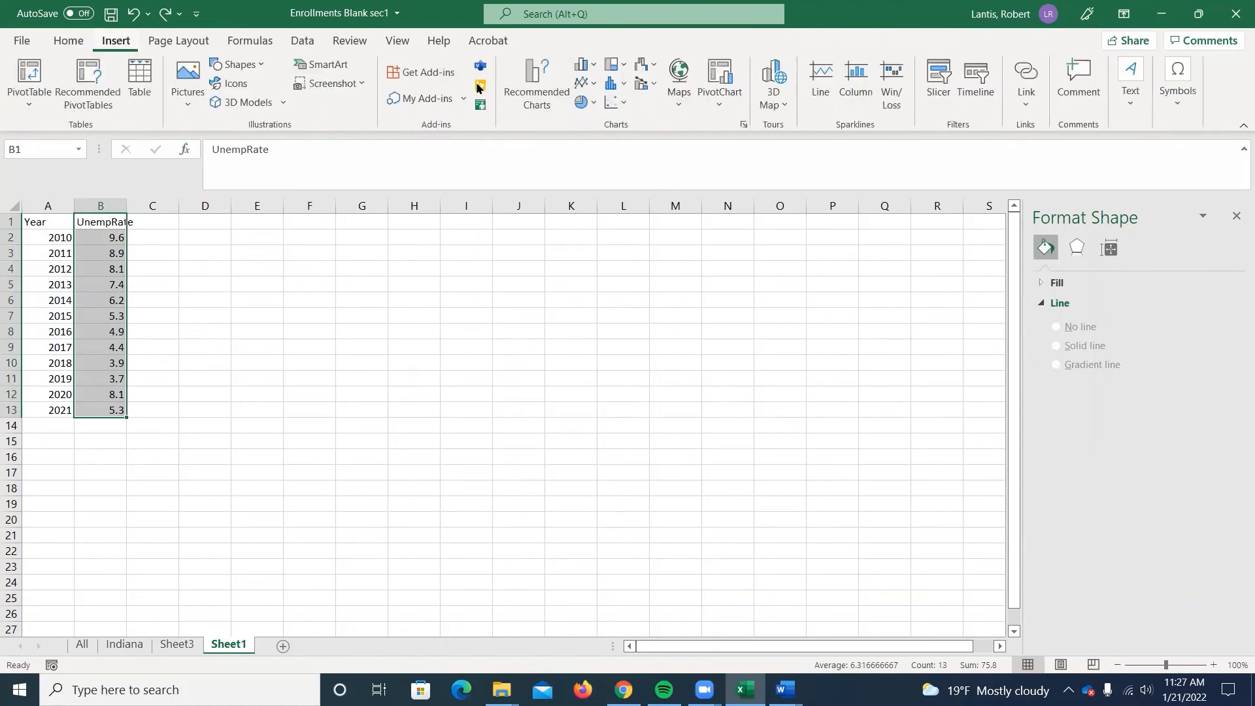
{"action": "left_click", "coordinate": [583, 83]}
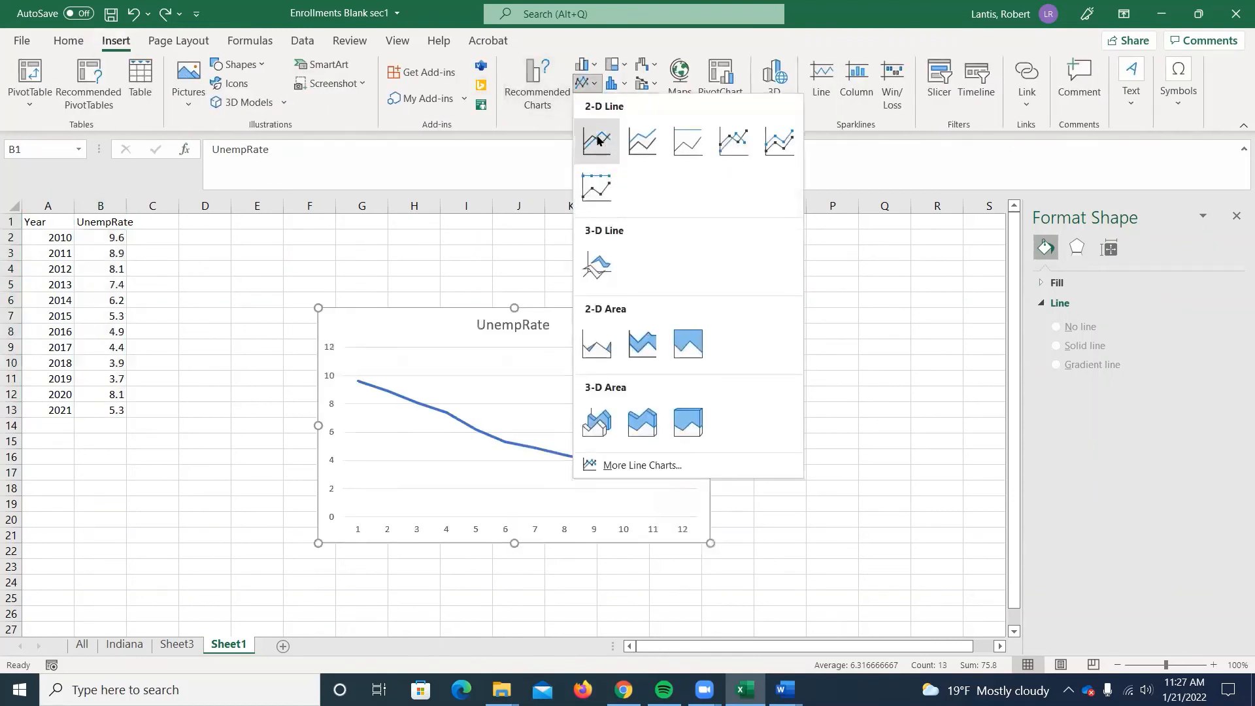
{"action": "left_click", "coordinate": [594, 139]}
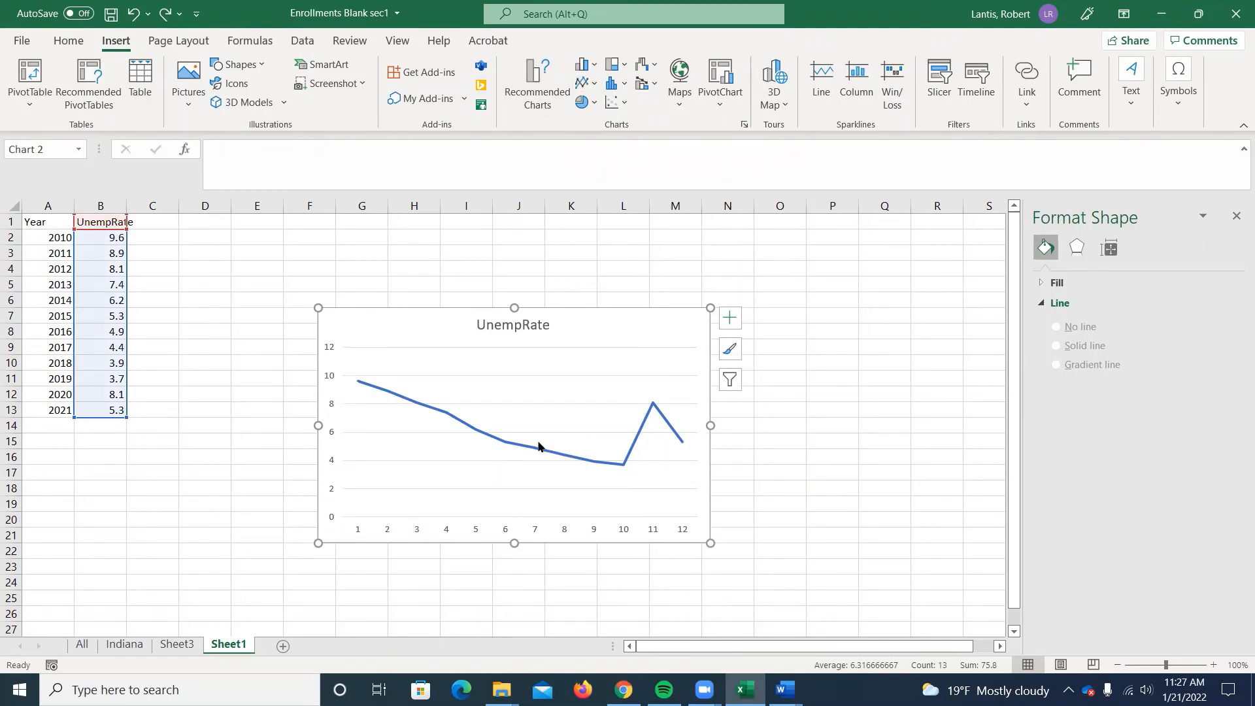
{"action": "mouse_move", "coordinate": [355, 387]}
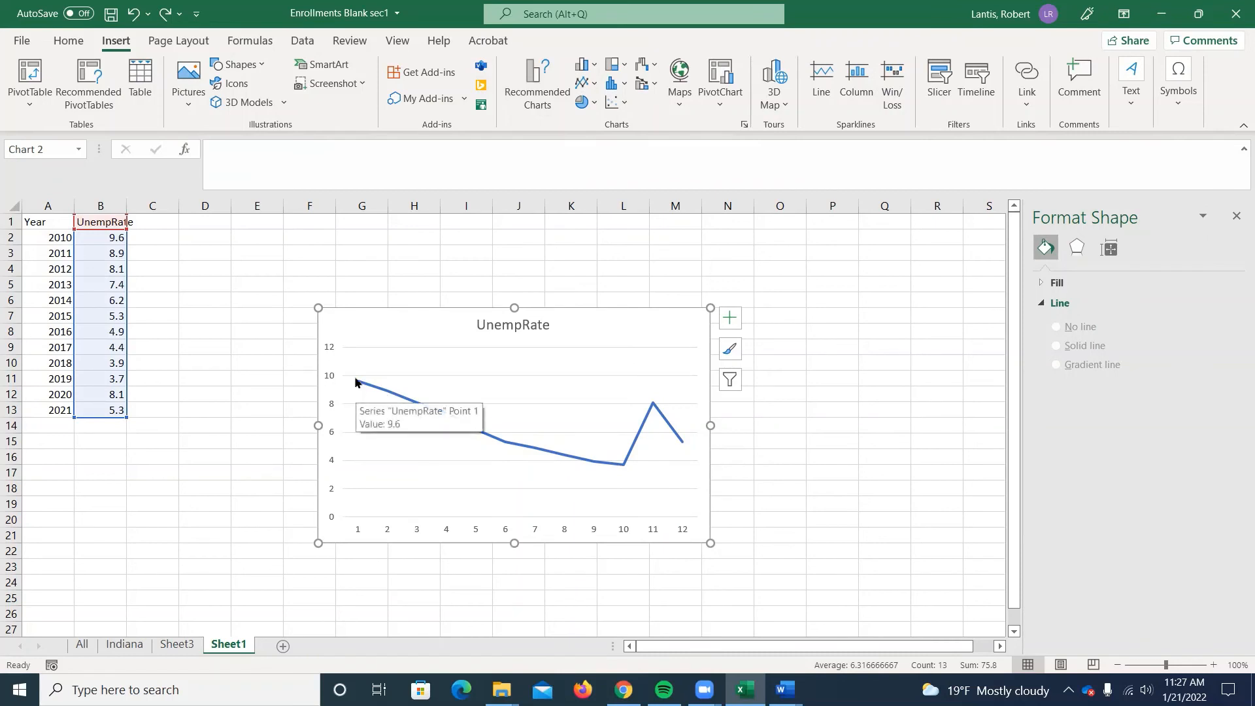
{"action": "mouse_move", "coordinate": [626, 459]}
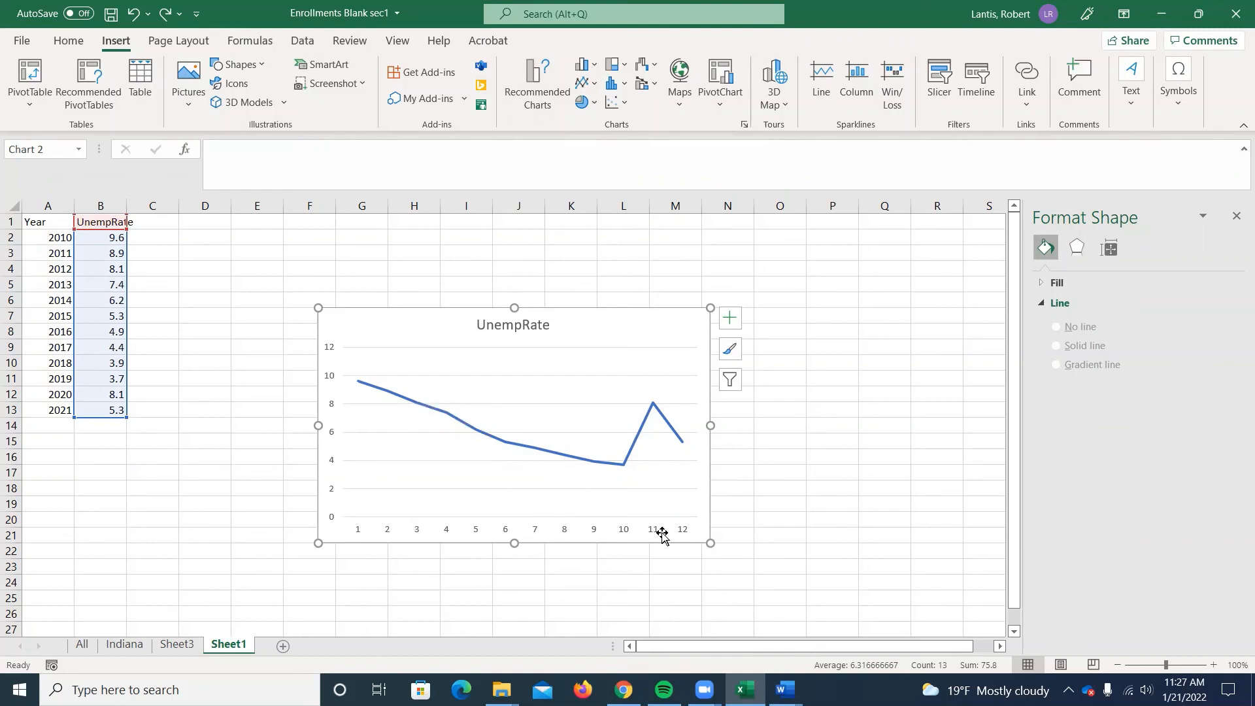
Set the horizontal axis labels of the UnempRate line chart to the years in A2:A13.
{"action": "left_click", "coordinate": [623, 529]}
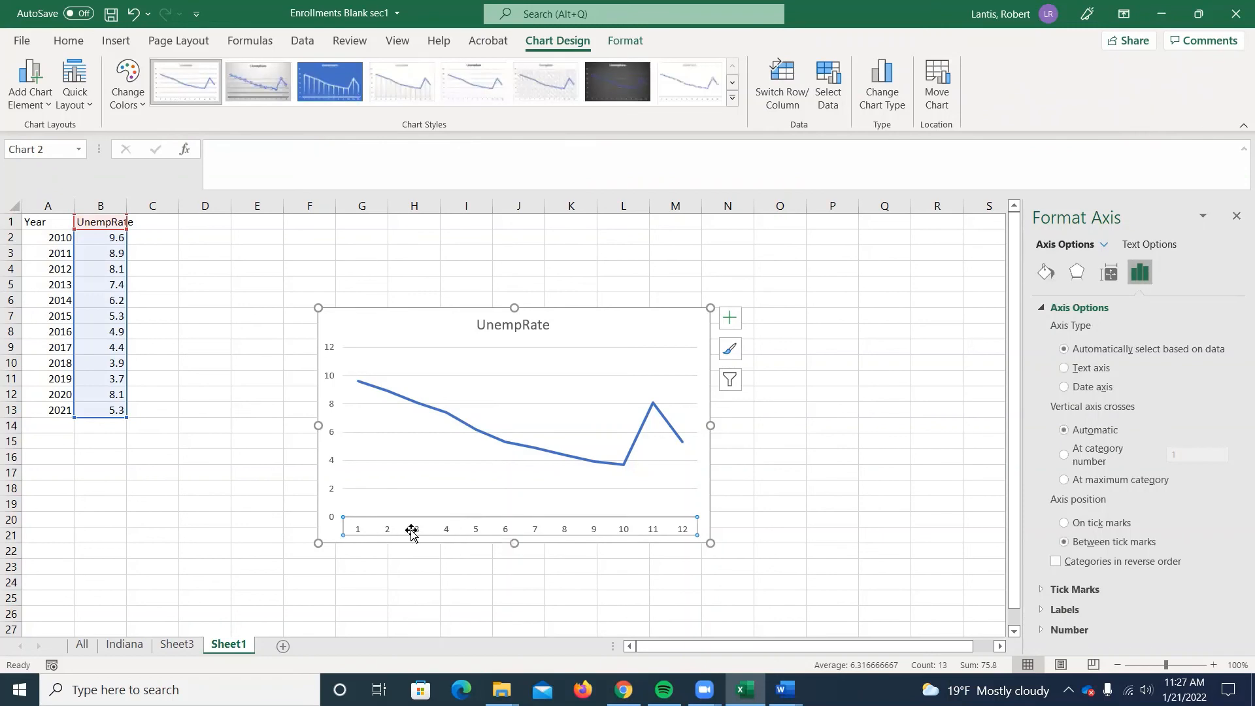
{"action": "right_click", "coordinate": [403, 529]}
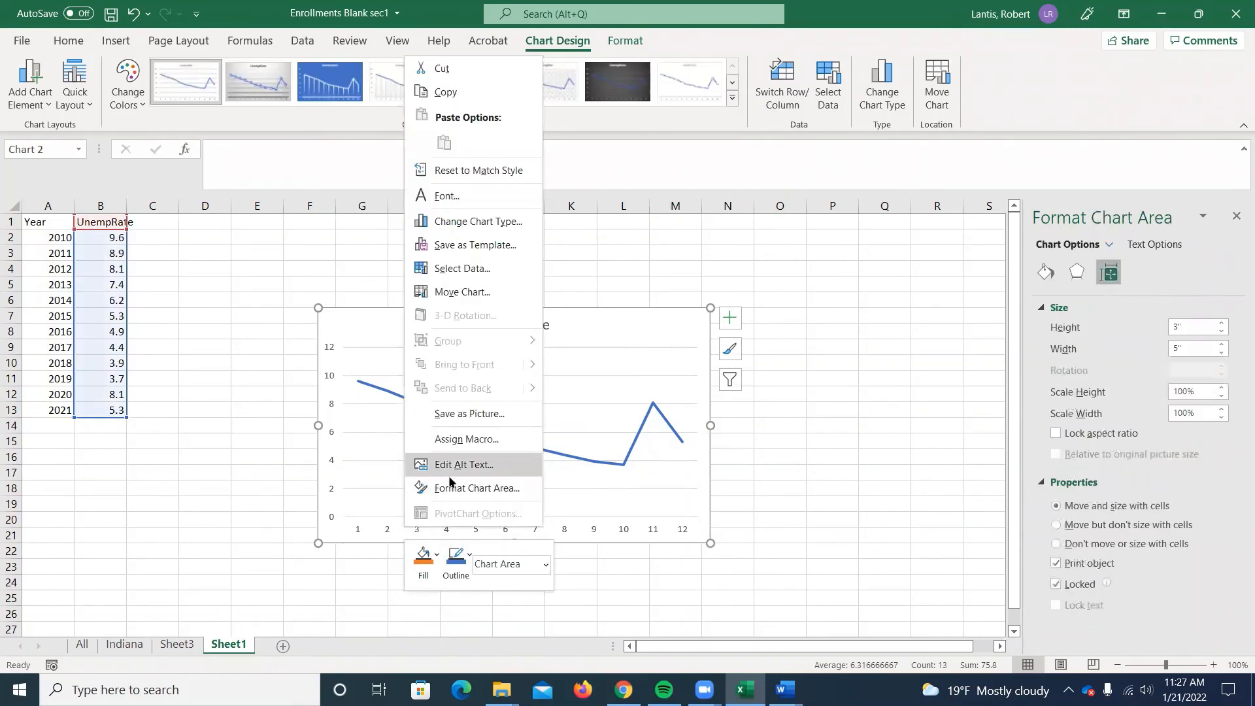
{"action": "left_click", "coordinate": [462, 268]}
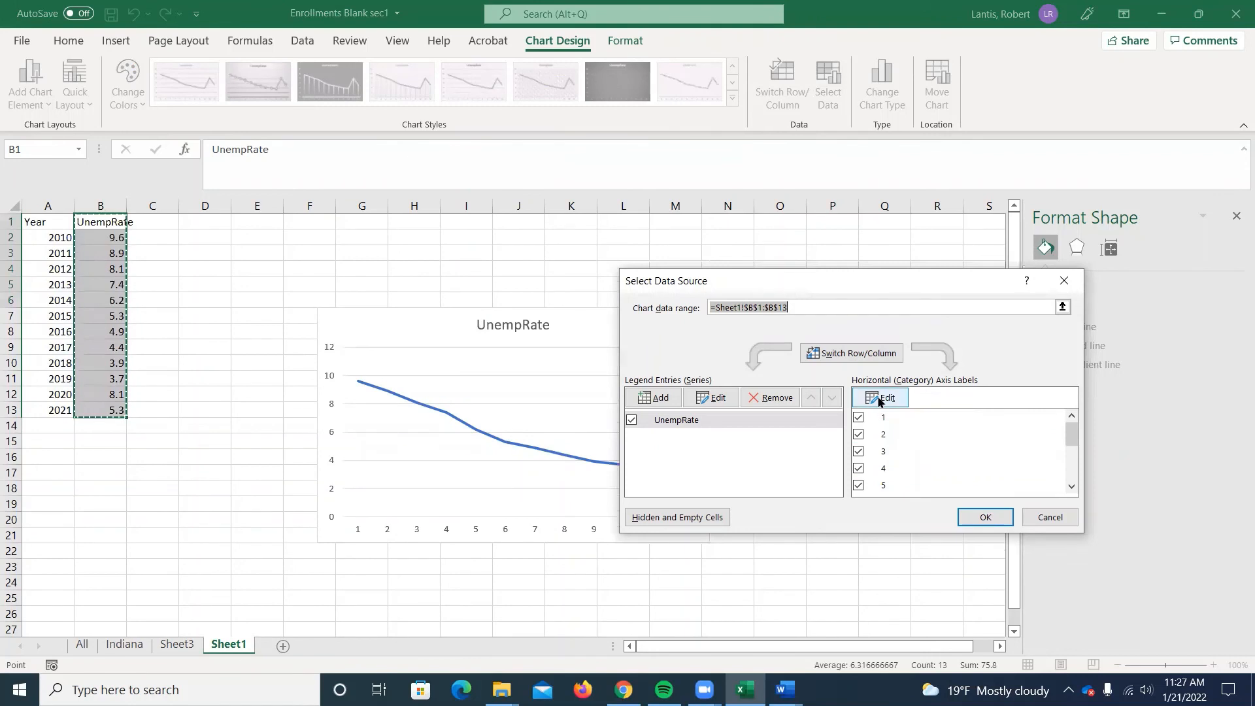
{"action": "left_click", "coordinate": [880, 398]}
{"action": "left_click", "coordinate": [886, 410]}
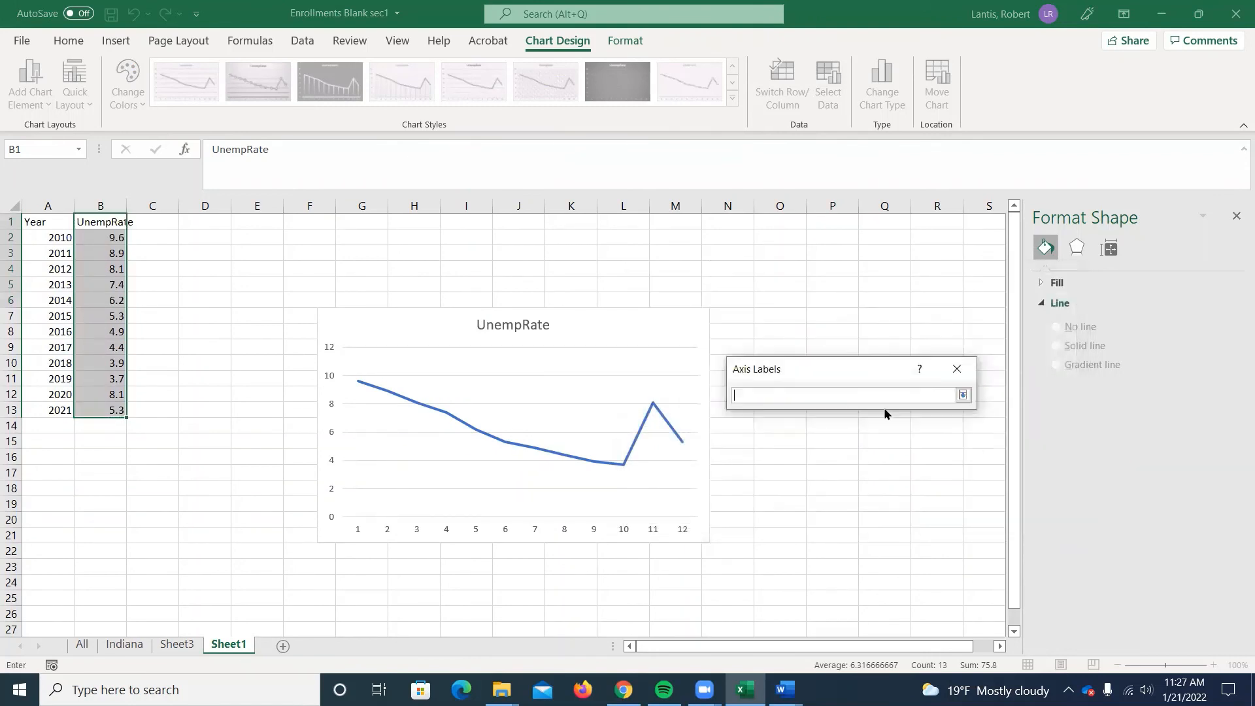
{"action": "left_click_drag", "start_coordinate": [53, 236], "coordinate": [55, 410]}
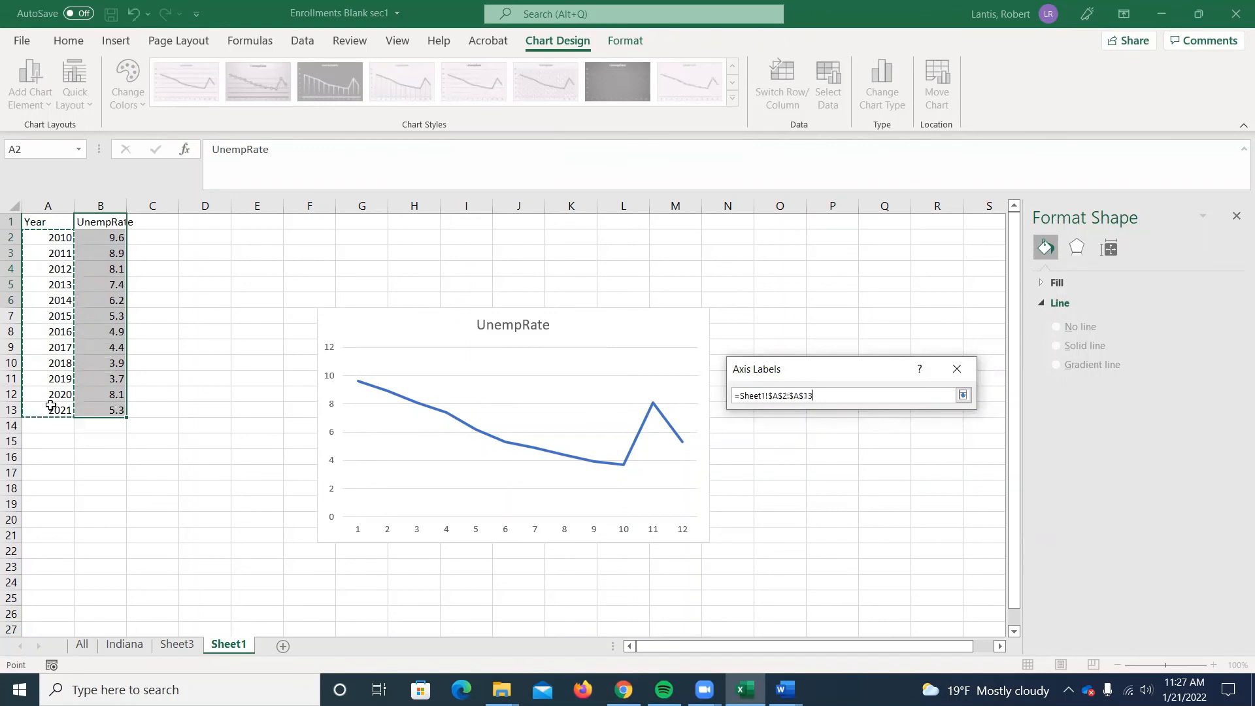
{"action": "left_click", "coordinate": [962, 396]}
{"action": "left_click", "coordinate": [872, 429]}
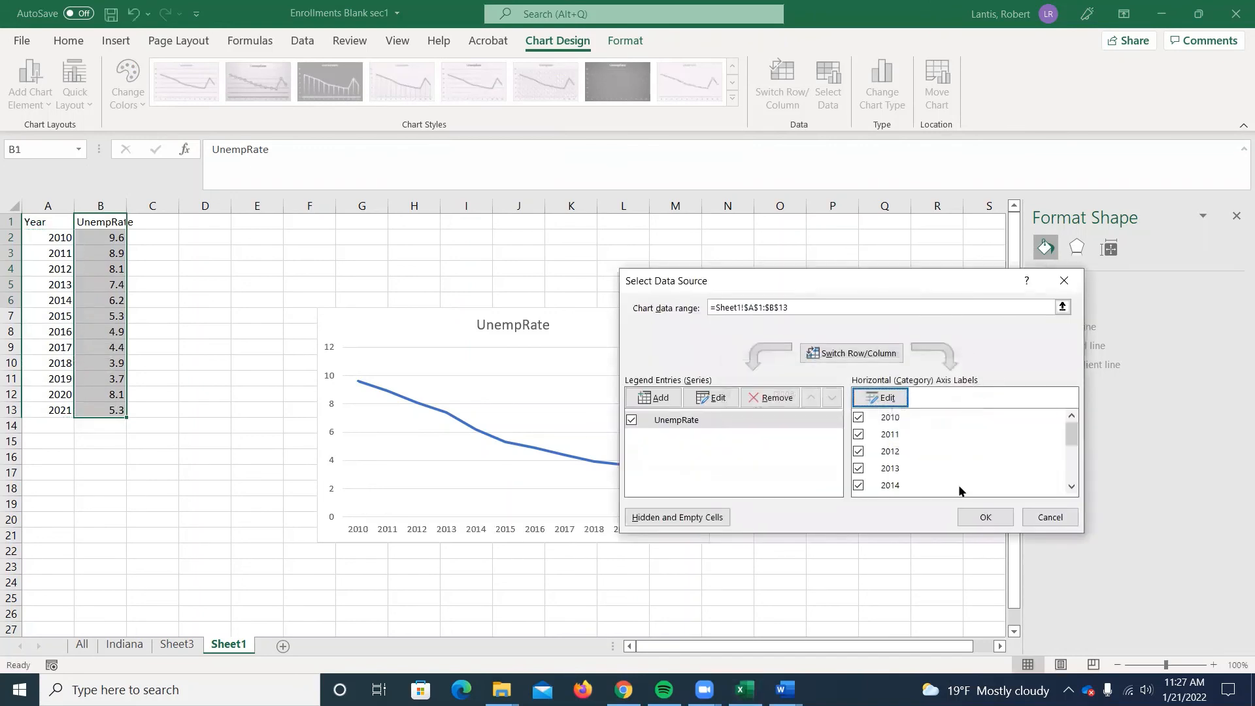
{"action": "left_click", "coordinate": [974, 518]}
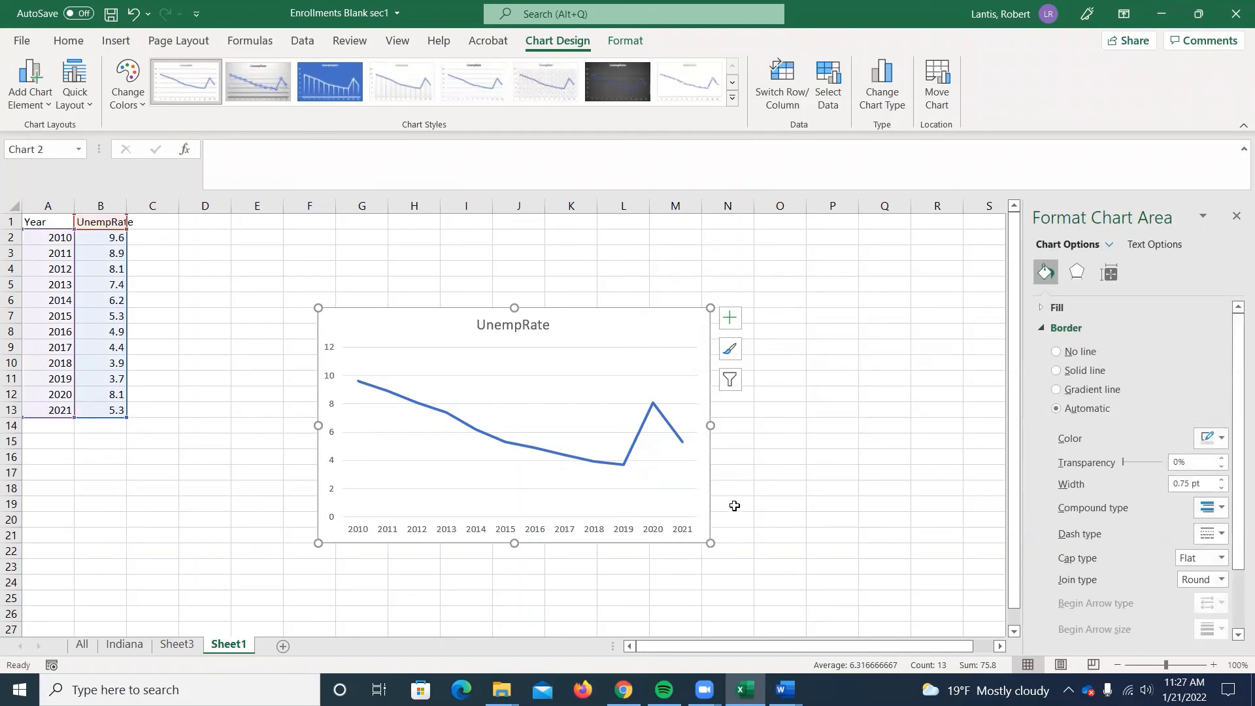
Reselect the range A2:A13 as the UnempRate chart's horizontal axis labels and apply it again.
{"action": "left_click", "coordinate": [532, 528]}
{"action": "right_click", "coordinate": [531, 531]}
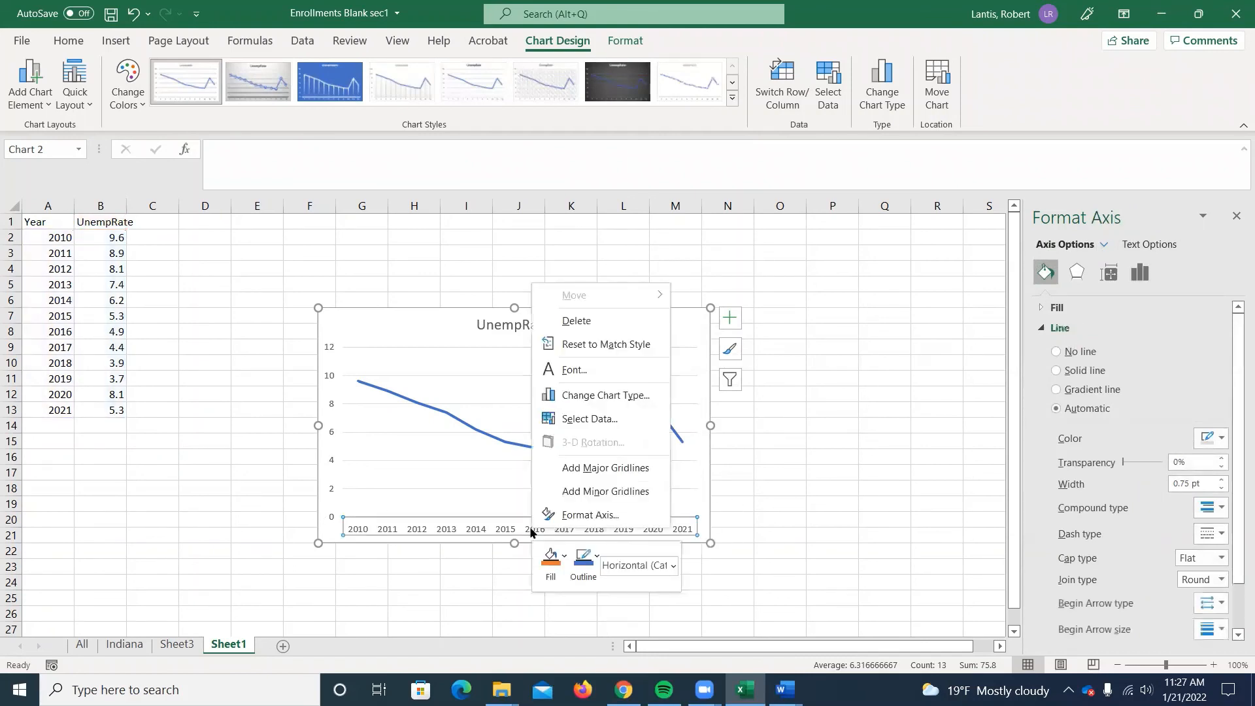
{"action": "left_click", "coordinate": [497, 531]}
{"action": "right_click", "coordinate": [499, 528]}
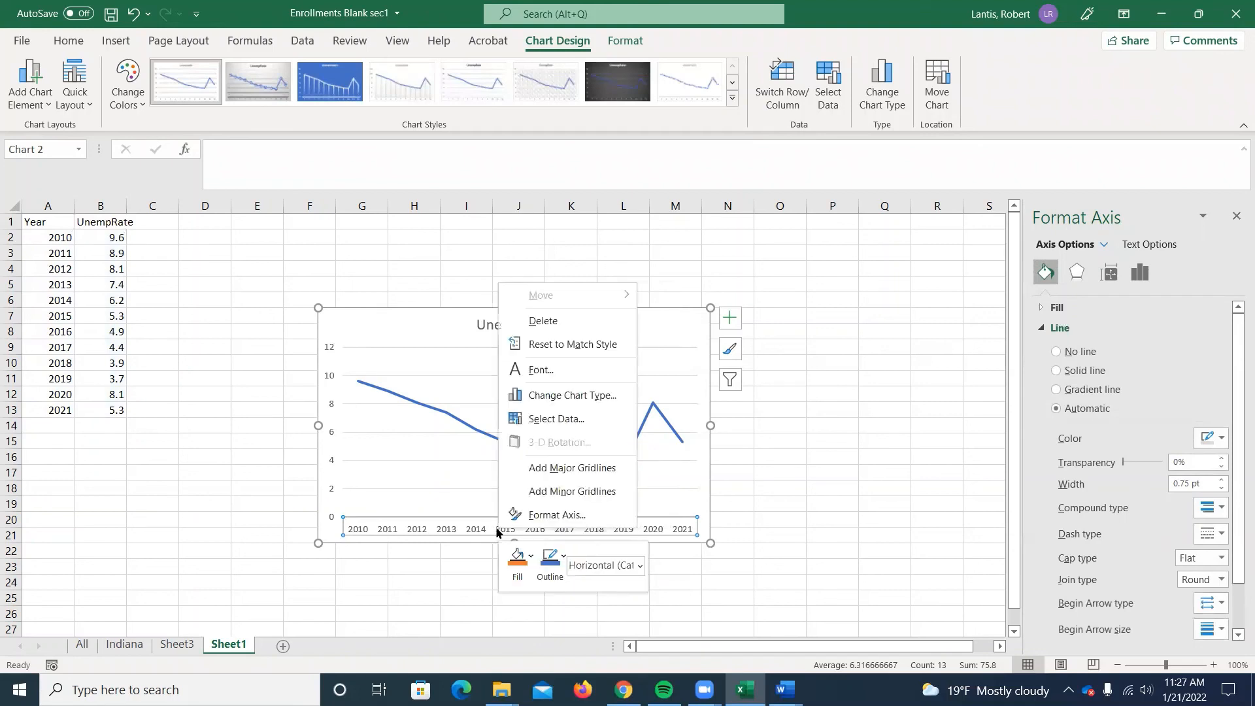
{"action": "left_click", "coordinate": [556, 420]}
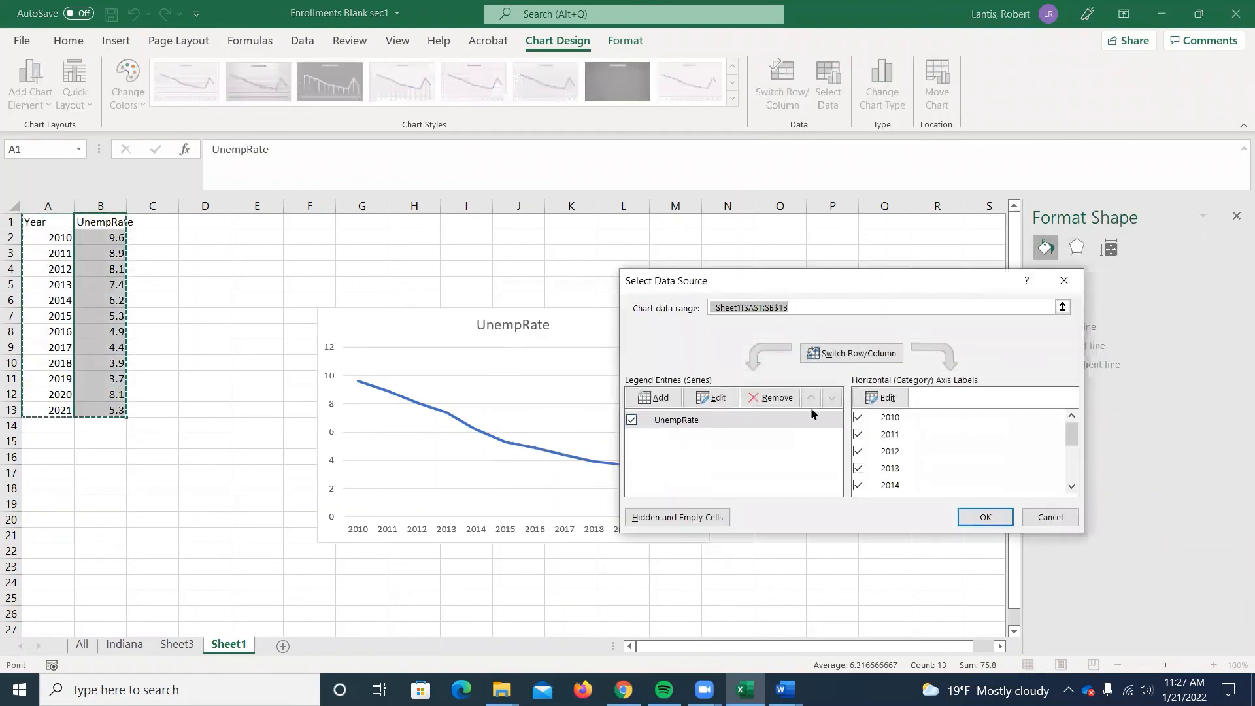
{"action": "left_click", "coordinate": [898, 400]}
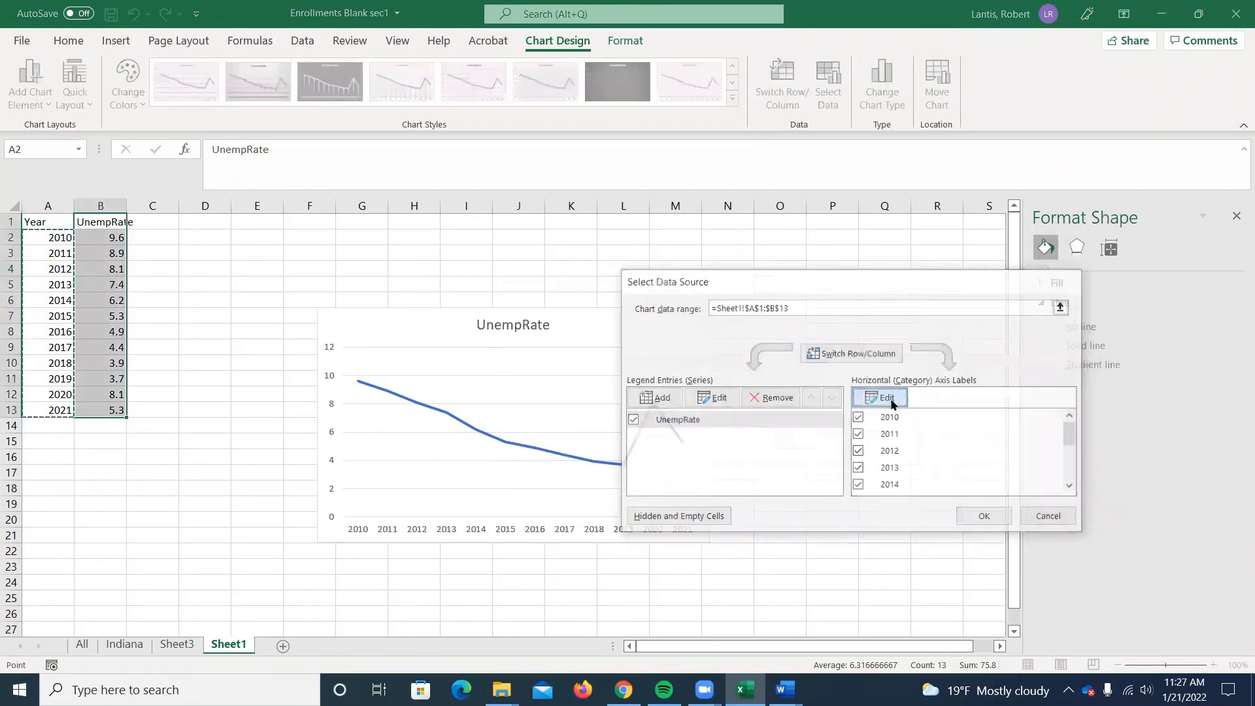
{"action": "left_click", "coordinate": [887, 409]}
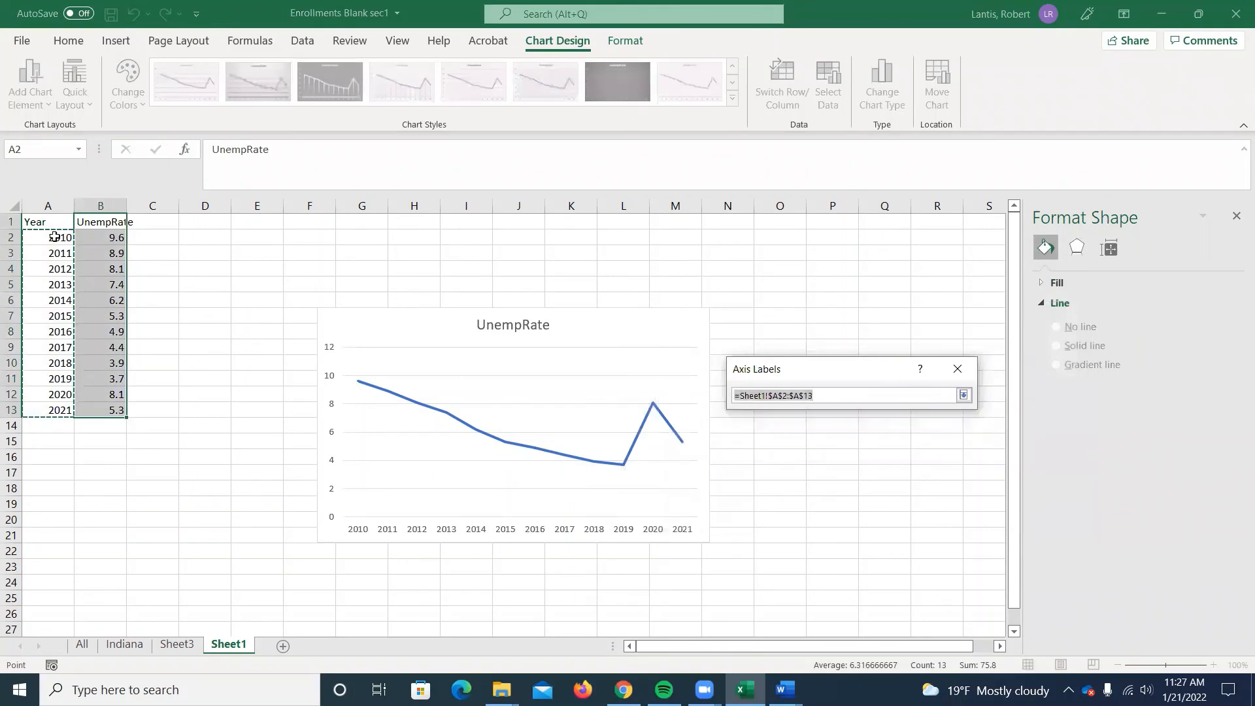
{"action": "left_click_drag", "start_coordinate": [42, 236], "coordinate": [54, 414]}
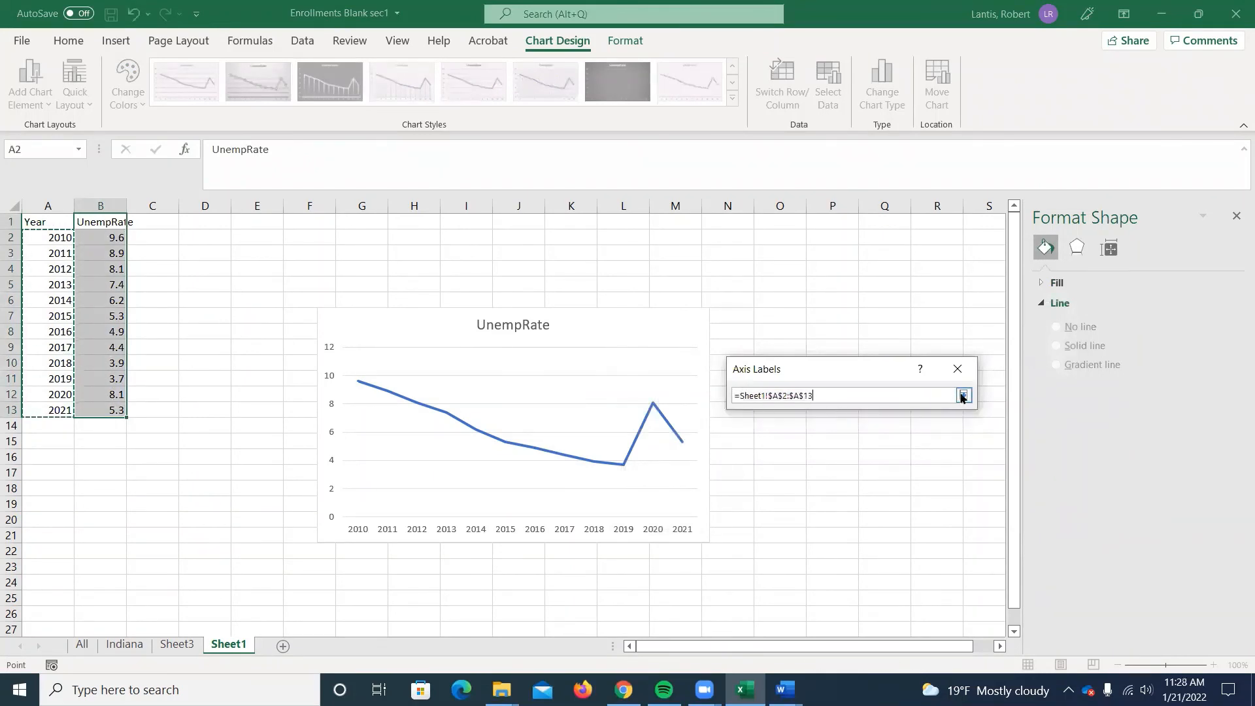
{"action": "left_click", "coordinate": [963, 395]}
{"action": "left_click", "coordinate": [876, 429]}
{"action": "left_click", "coordinate": [960, 514]}
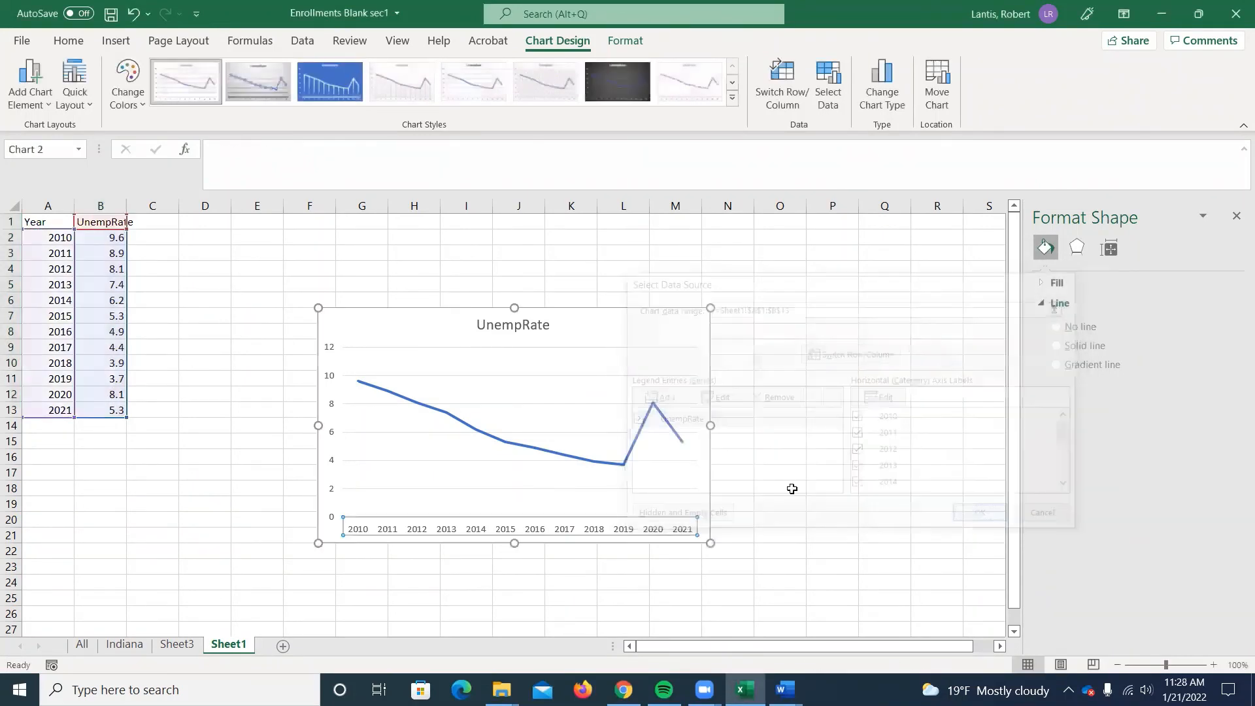
Enter the formula =B2+1 in C2 to create a sample second unemployment rate.
{"action": "left_click", "coordinate": [151, 235]}
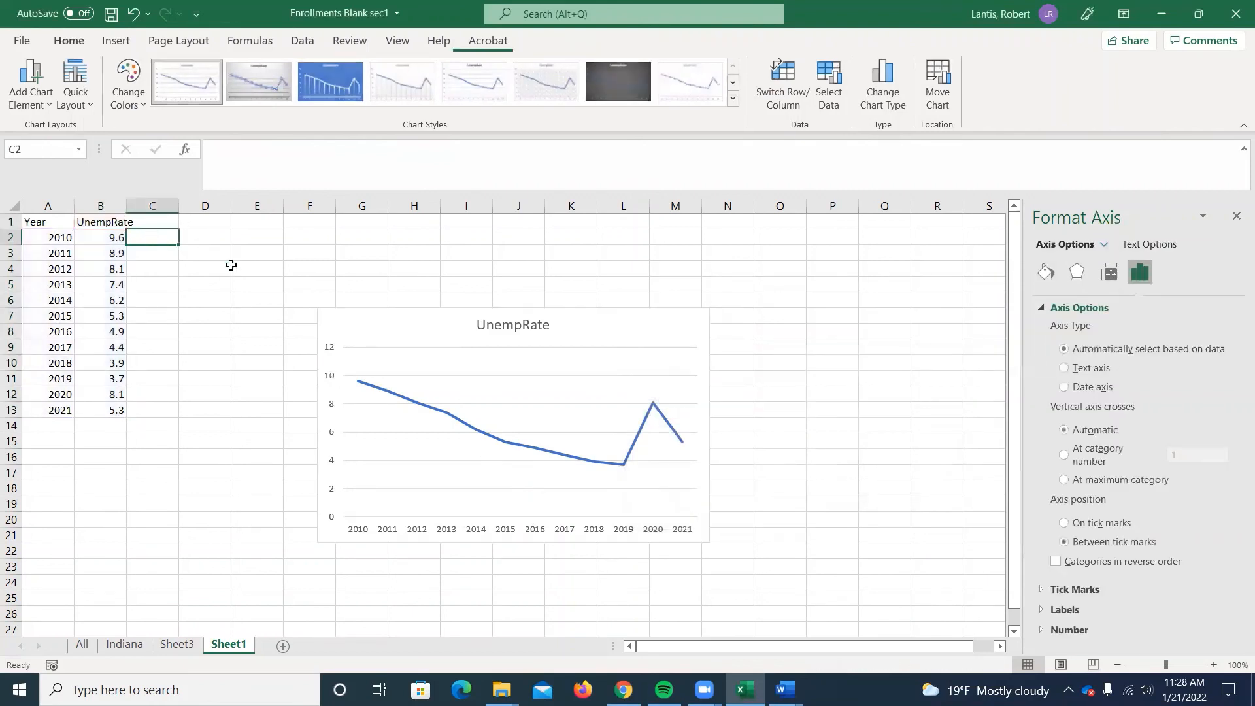
{"action": "type", "text": "3"}
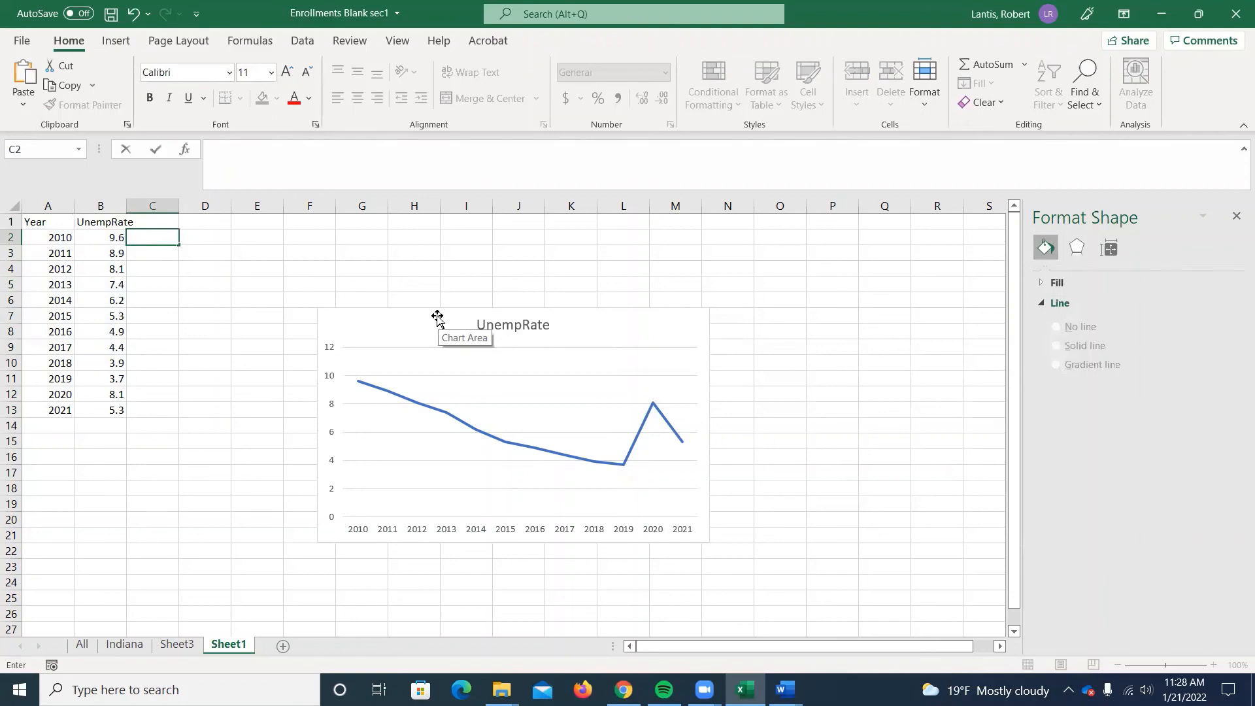
{"action": "type", "text": "="}
{"action": "key", "text": "Left"}
{"action": "type", "text": "+"}
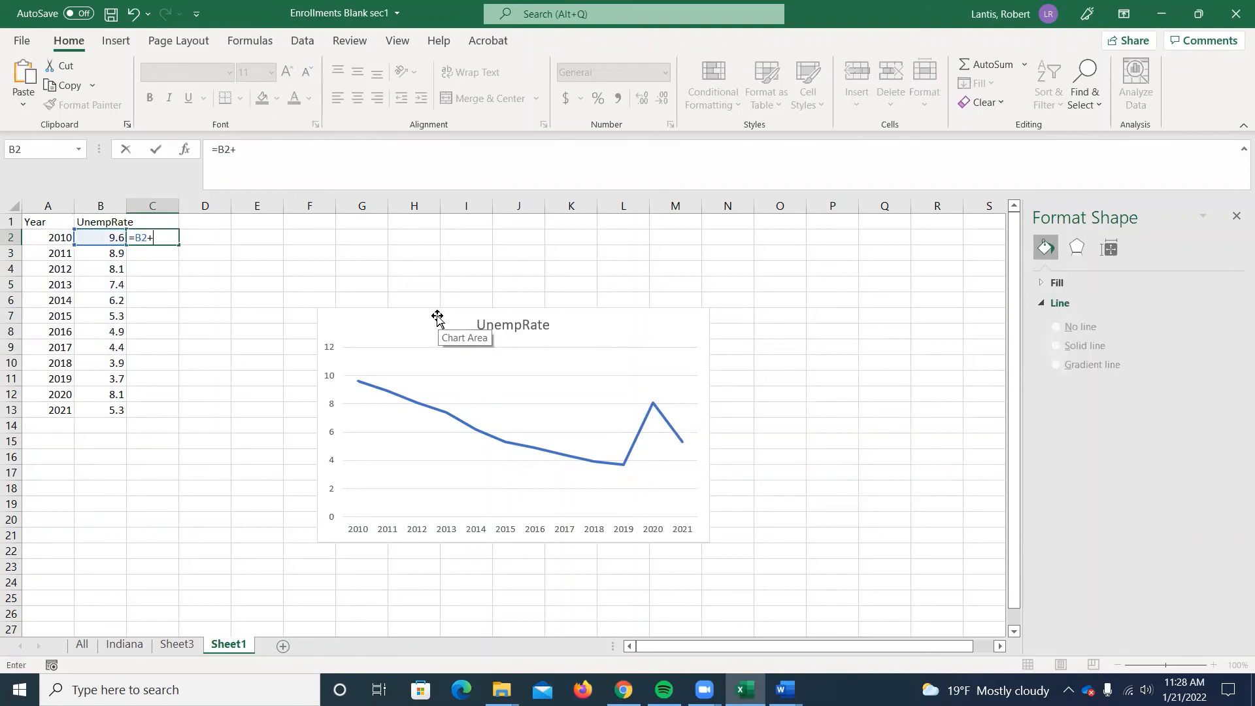
{"action": "type", "text": "1"}
{"action": "key", "text": "Return"}
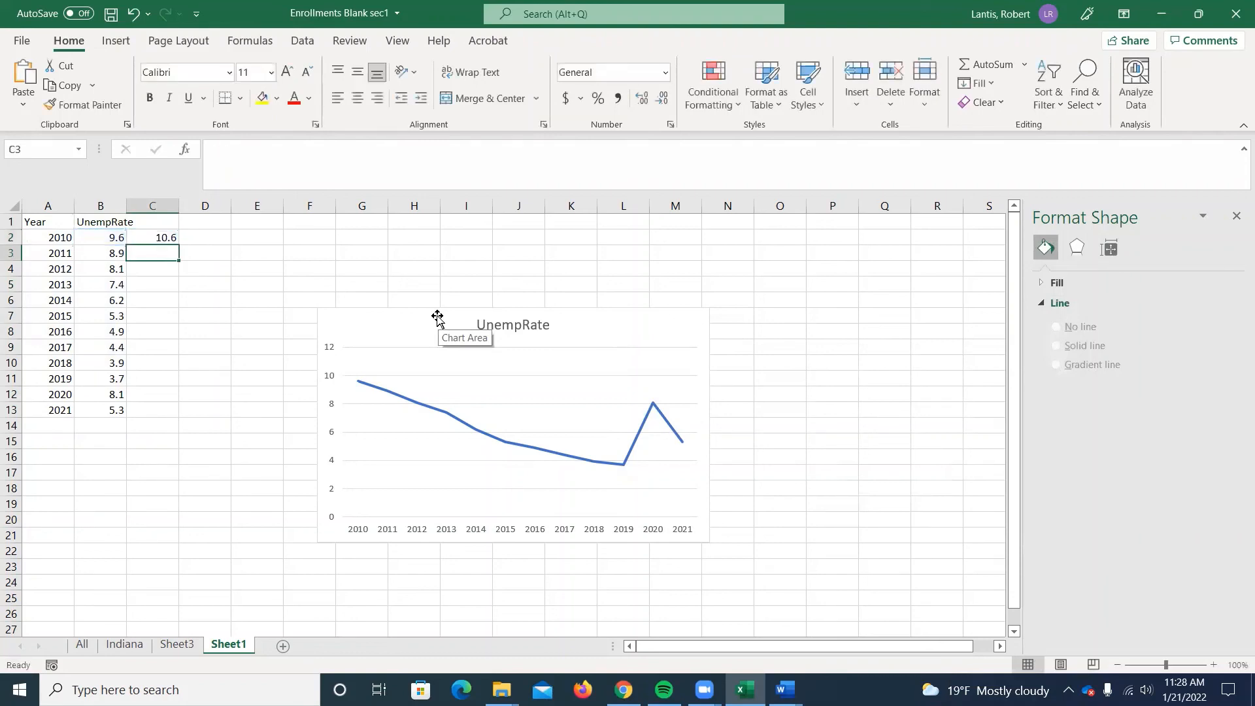
Enter the header Canada in C1 and rename the B1 header to United States.
{"action": "left_click", "coordinate": [177, 222]}
{"action": "type", "text": "Canada"}
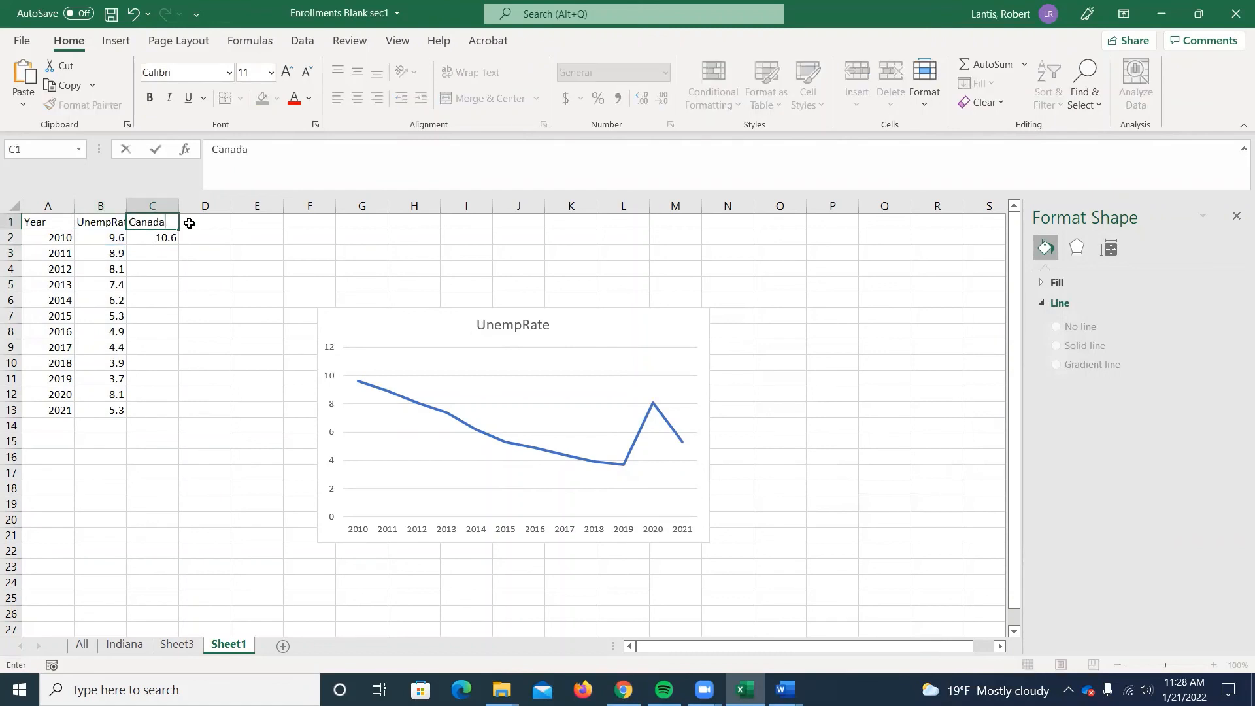
{"action": "key", "text": "Left"}
{"action": "type", "text": "U"}
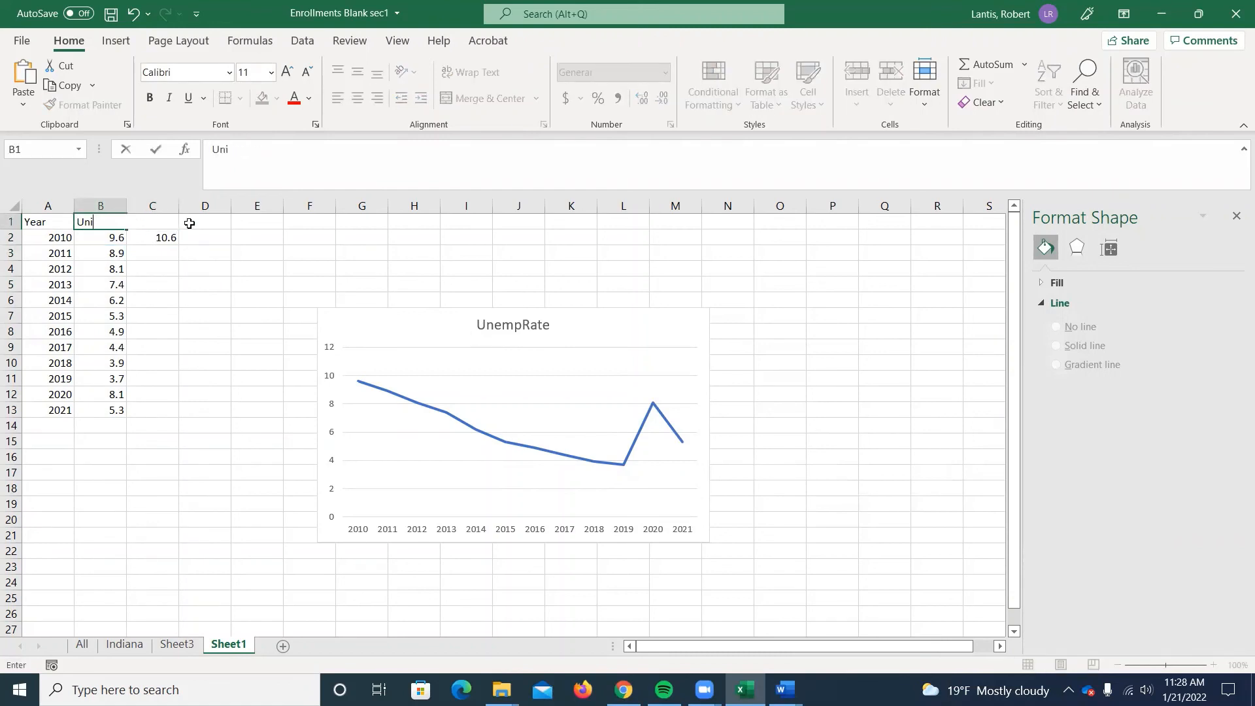
{"action": "type", "text": "nited States"}
{"action": "key", "text": "Return"}
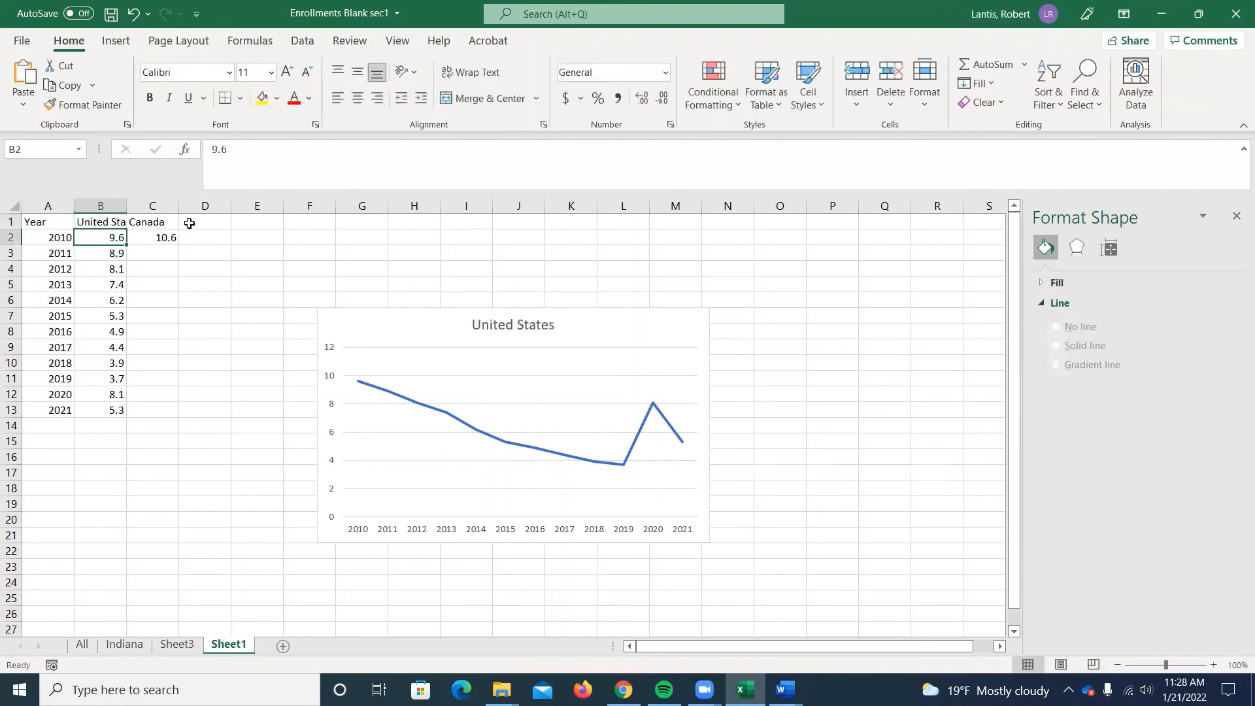
Fill the C2 formula down to C13 and insert a 2-D line chart of the United States and Canada data in B1:C13.
{"action": "left_click", "coordinate": [157, 237]}
{"action": "left_click_drag", "start_coordinate": [179, 244], "coordinate": [182, 413]}
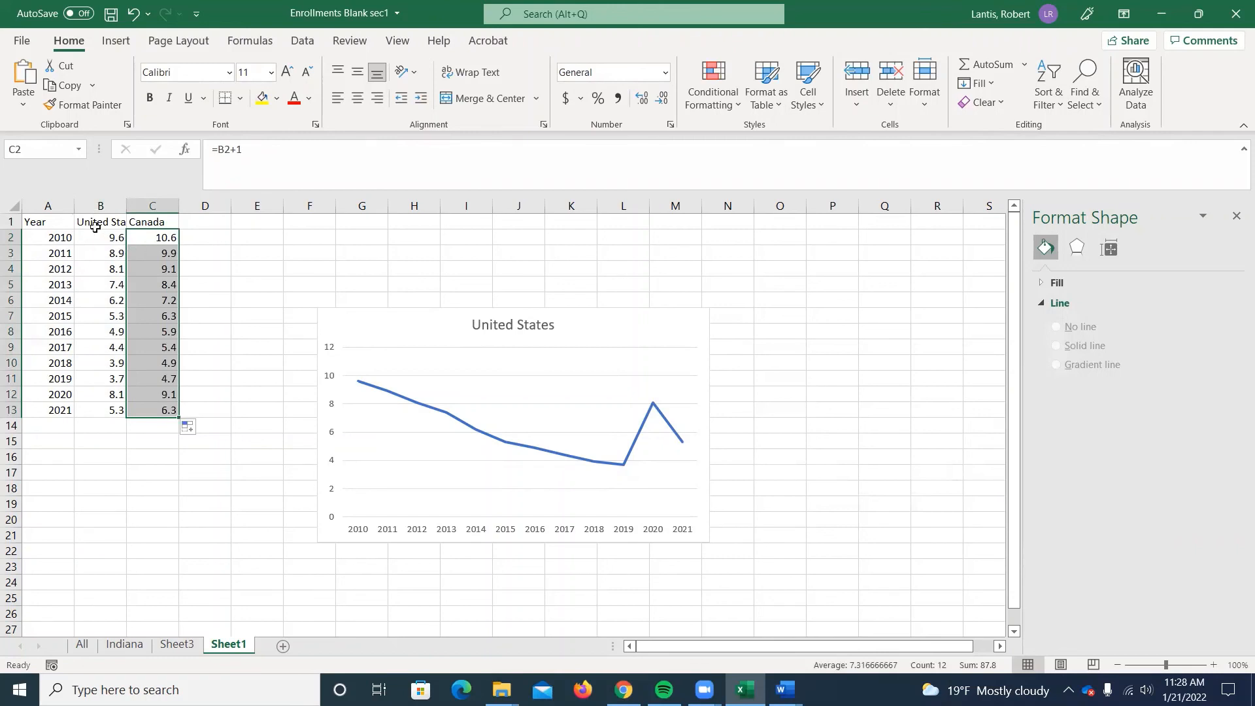
{"action": "left_click_drag", "start_coordinate": [103, 221], "coordinate": [165, 411]}
{"action": "left_click", "coordinate": [116, 40]}
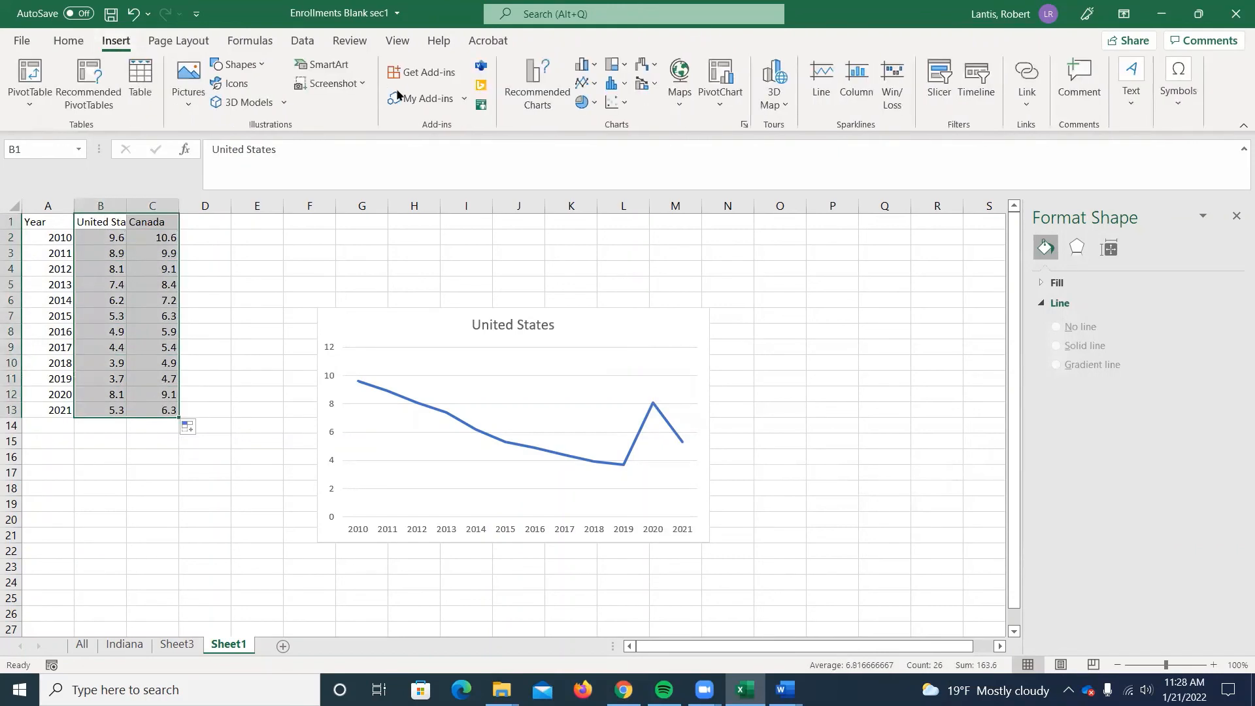
{"action": "left_click", "coordinate": [583, 83]}
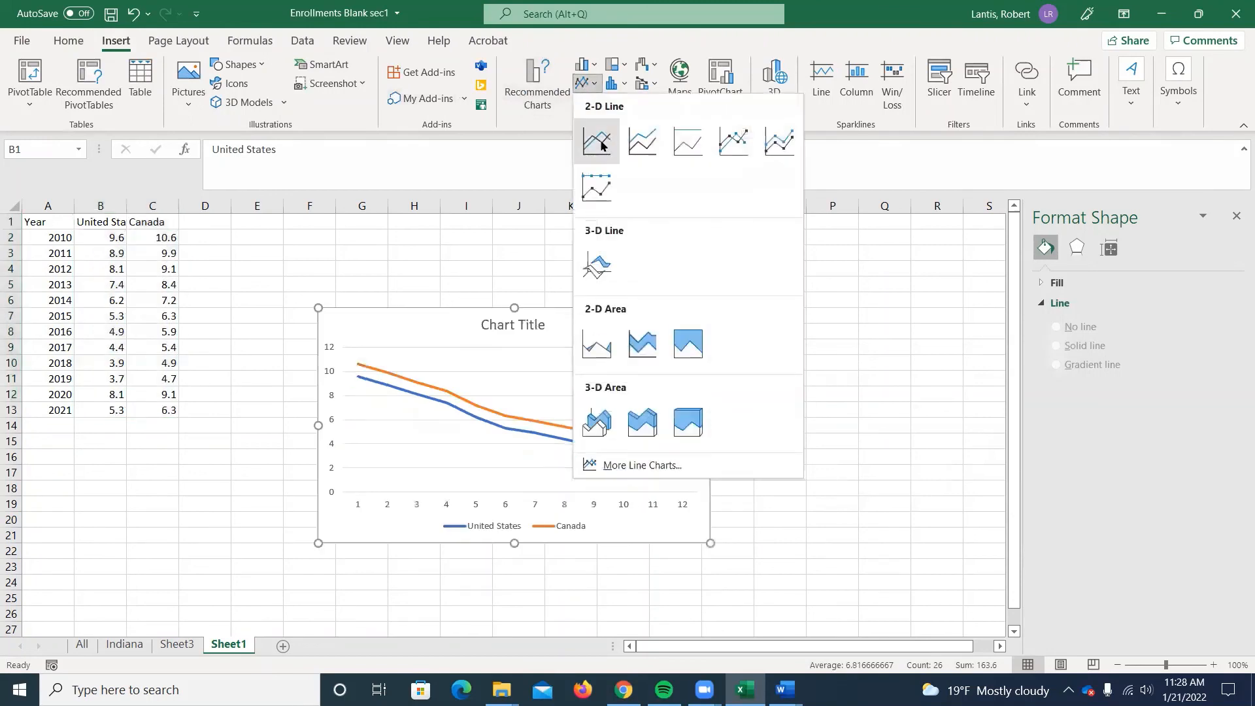
{"action": "left_click", "coordinate": [605, 146]}
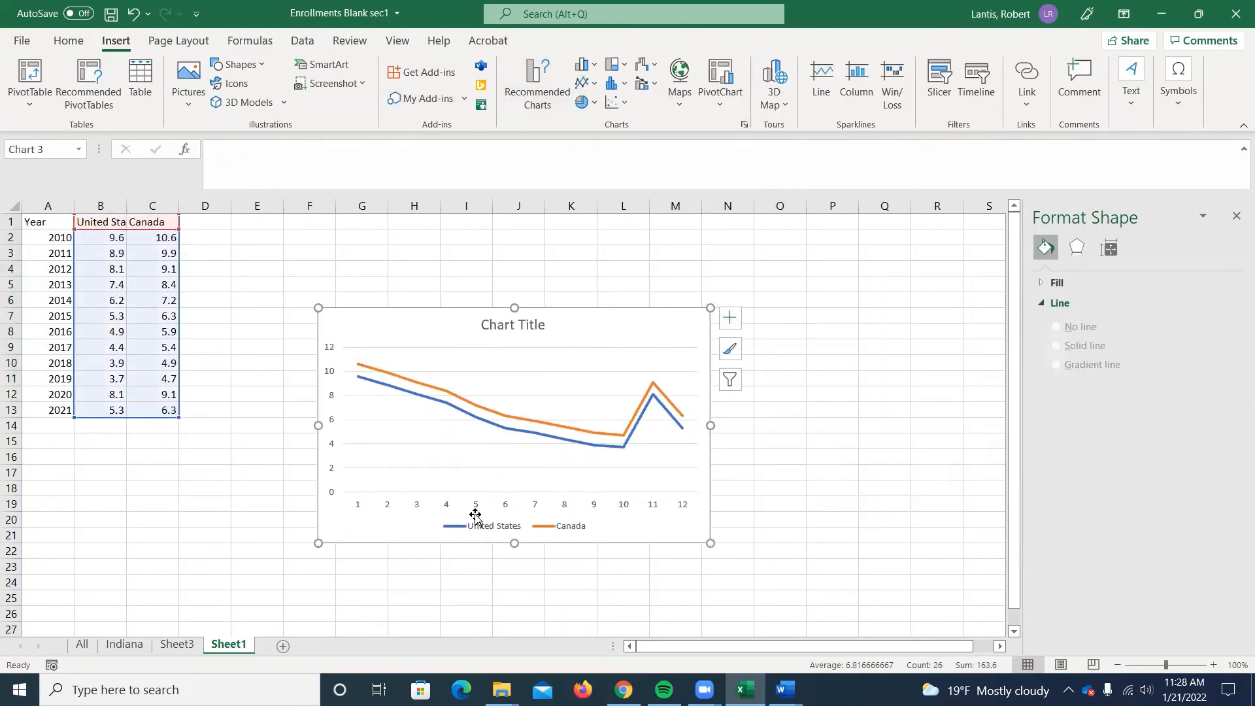
Set the horizontal axis labels of the United States and Canada line chart to the years in A2:A13.
{"action": "left_click", "coordinate": [513, 330]}
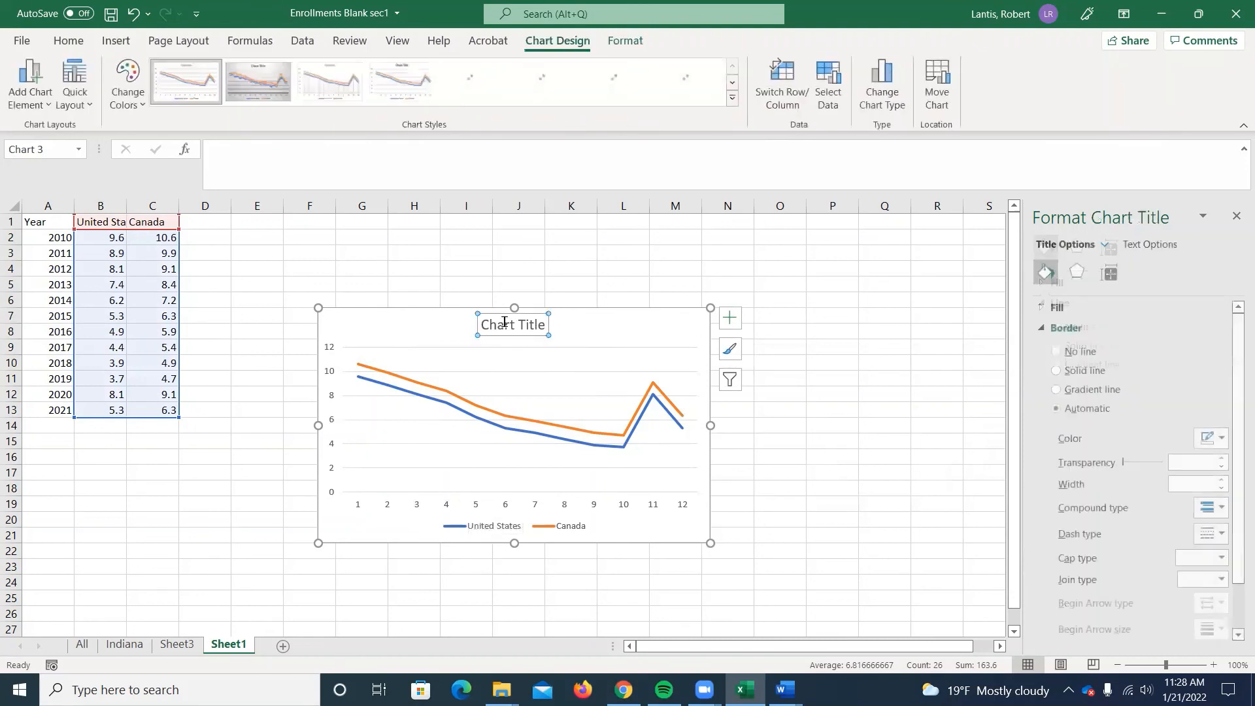
{"action": "left_click", "coordinate": [473, 505]}
{"action": "right_click", "coordinate": [473, 506]}
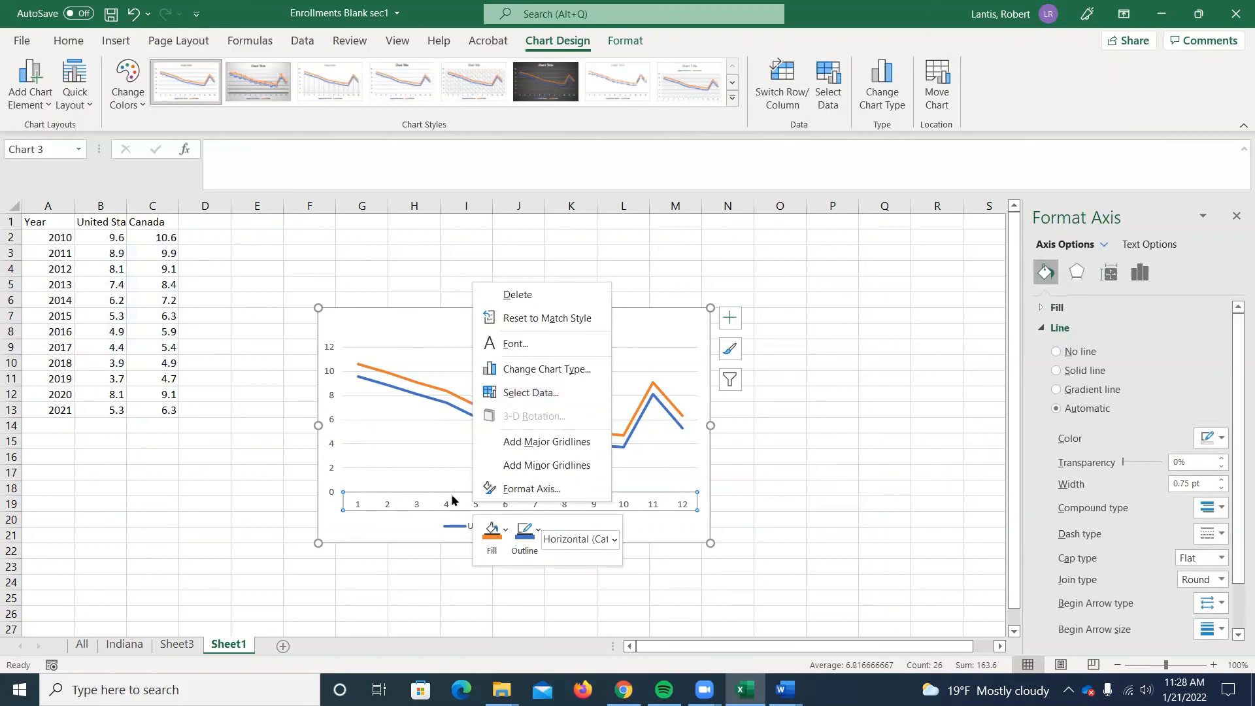
{"action": "left_click", "coordinate": [522, 393]}
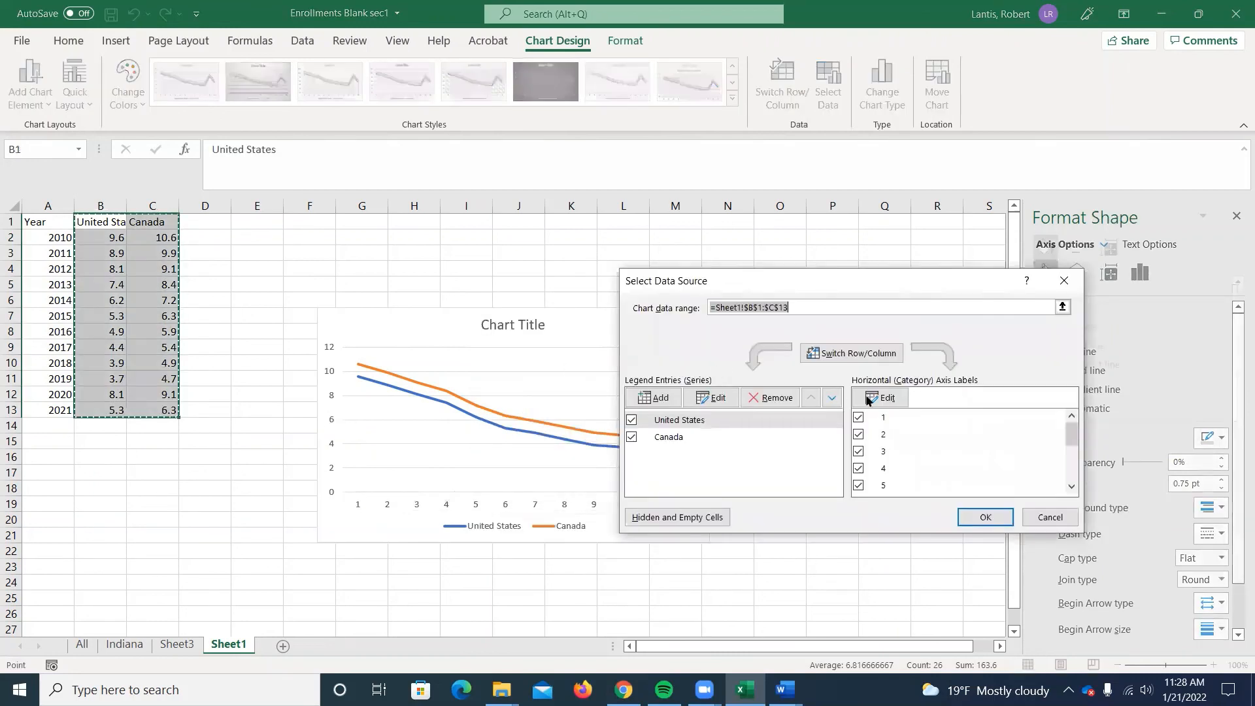
{"action": "left_click", "coordinate": [885, 398]}
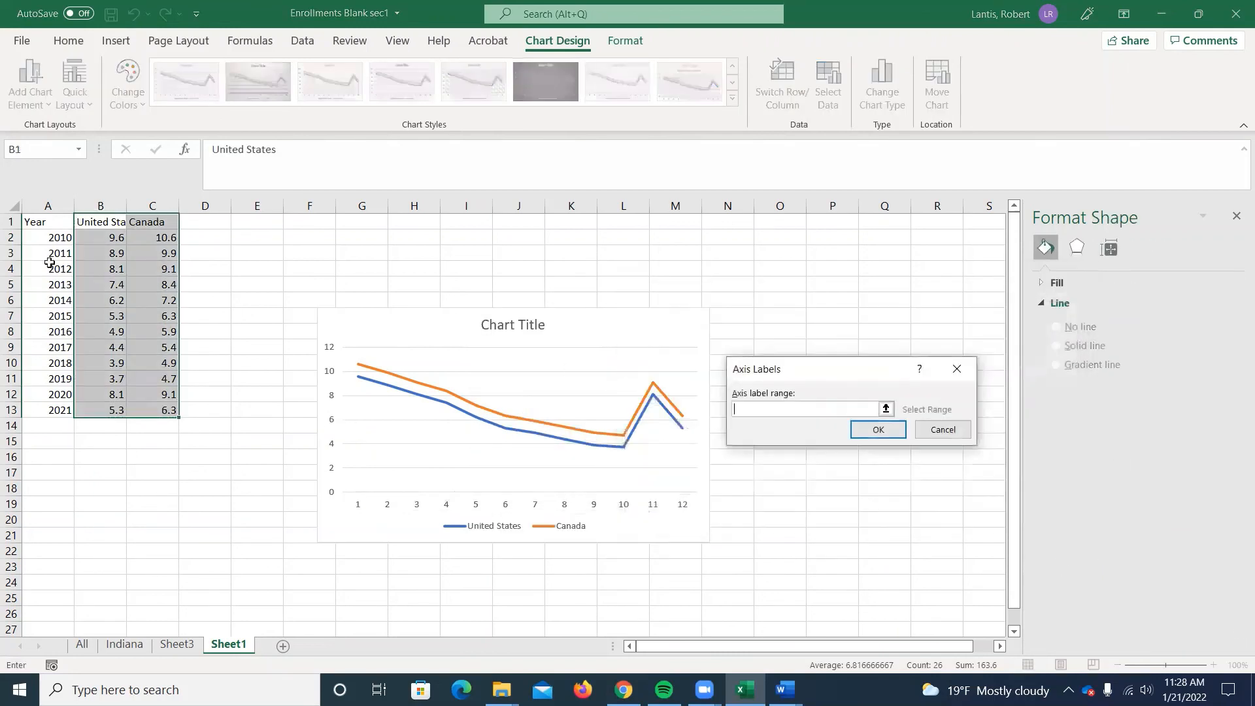
{"action": "left_click", "coordinate": [886, 406]}
{"action": "left_click_drag", "start_coordinate": [59, 235], "coordinate": [60, 411]}
{"action": "left_click", "coordinate": [962, 395]}
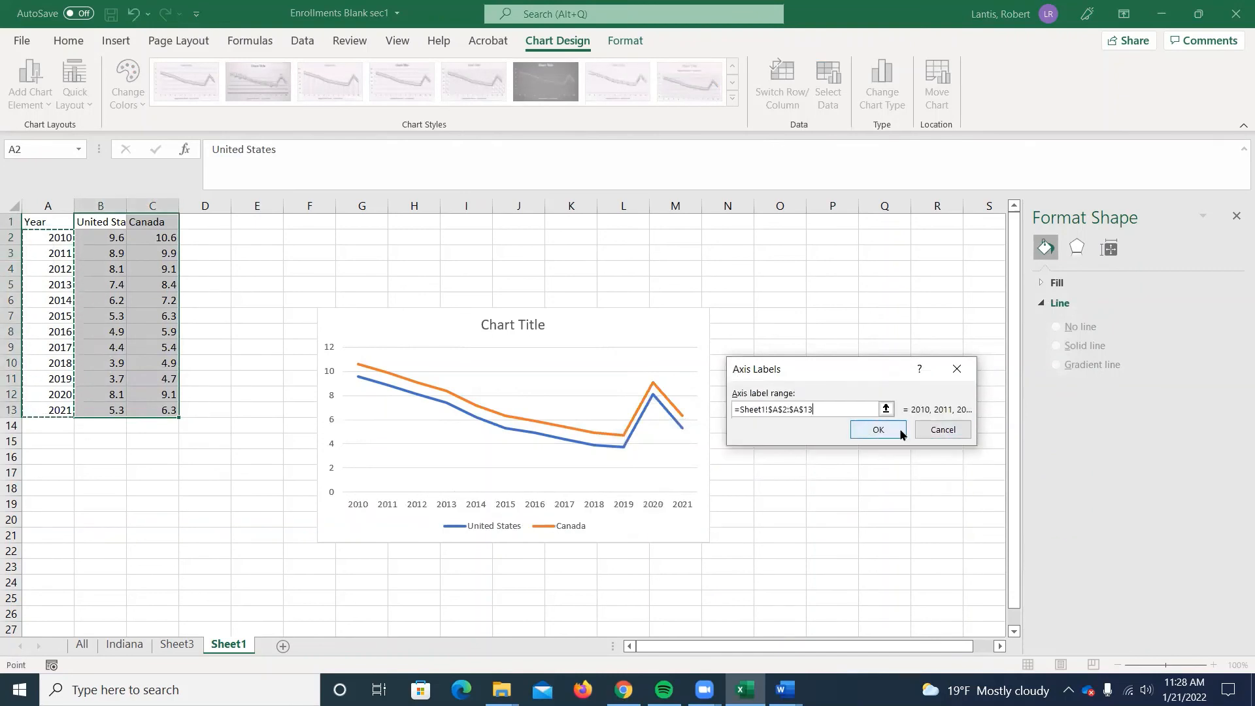
{"action": "left_click", "coordinate": [887, 431]}
{"action": "left_click", "coordinate": [980, 516]}
{"action": "left_click", "coordinate": [462, 500]}
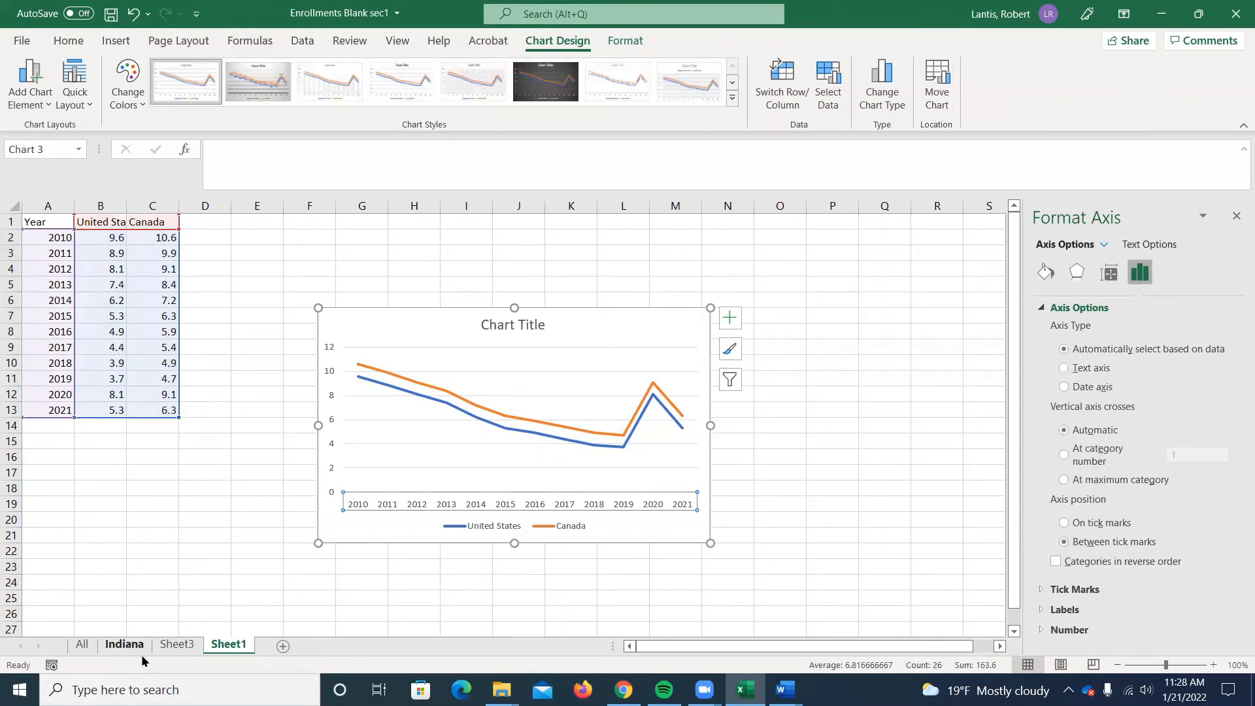
{"action": "left_click", "coordinate": [163, 645]}
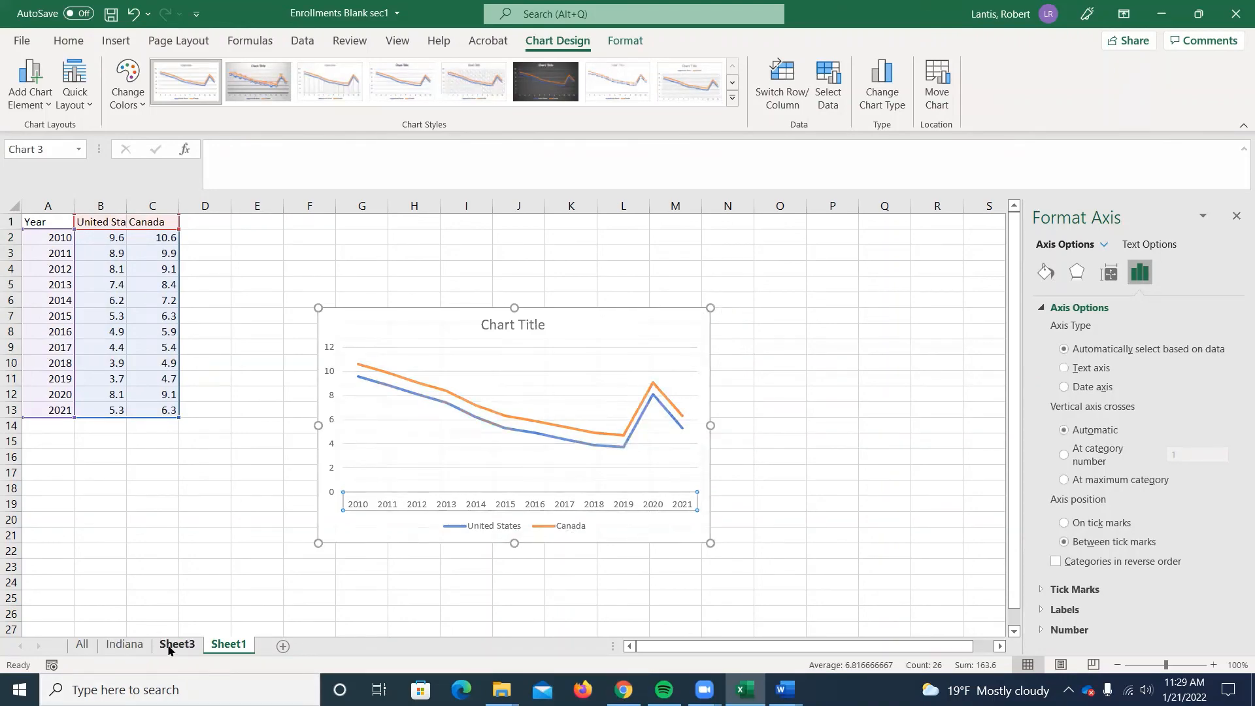
{"action": "left_click", "coordinate": [247, 645]}
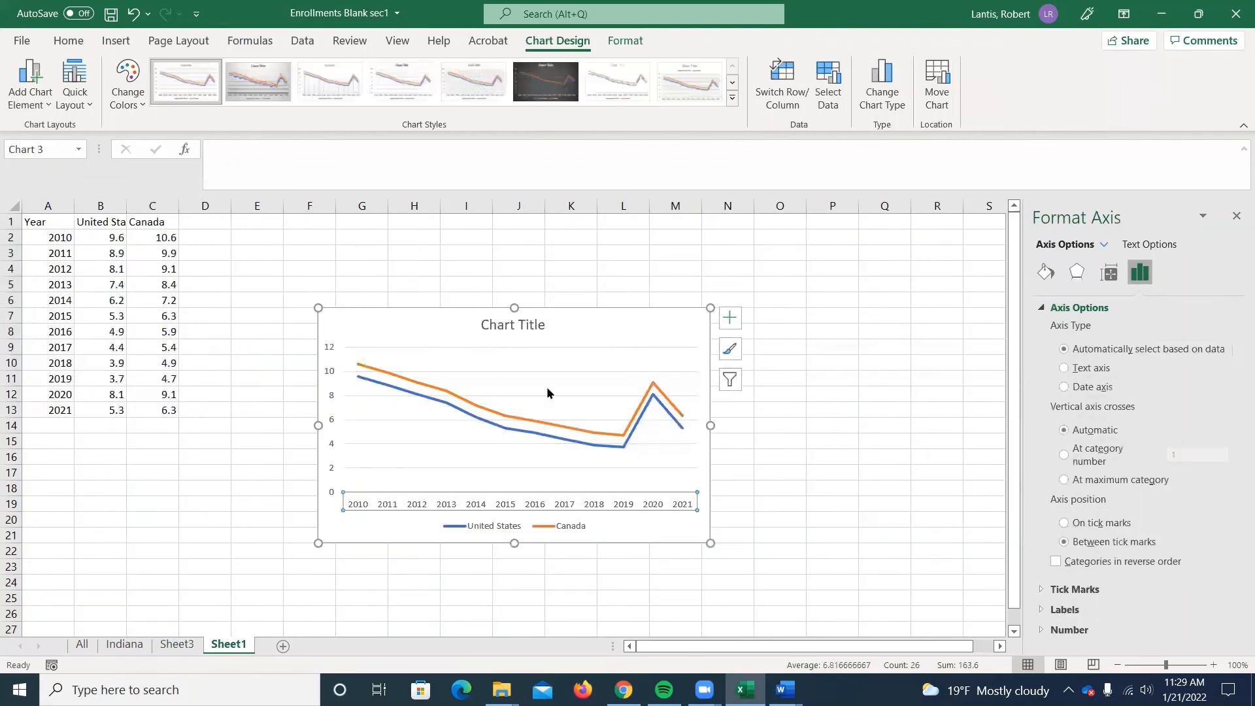